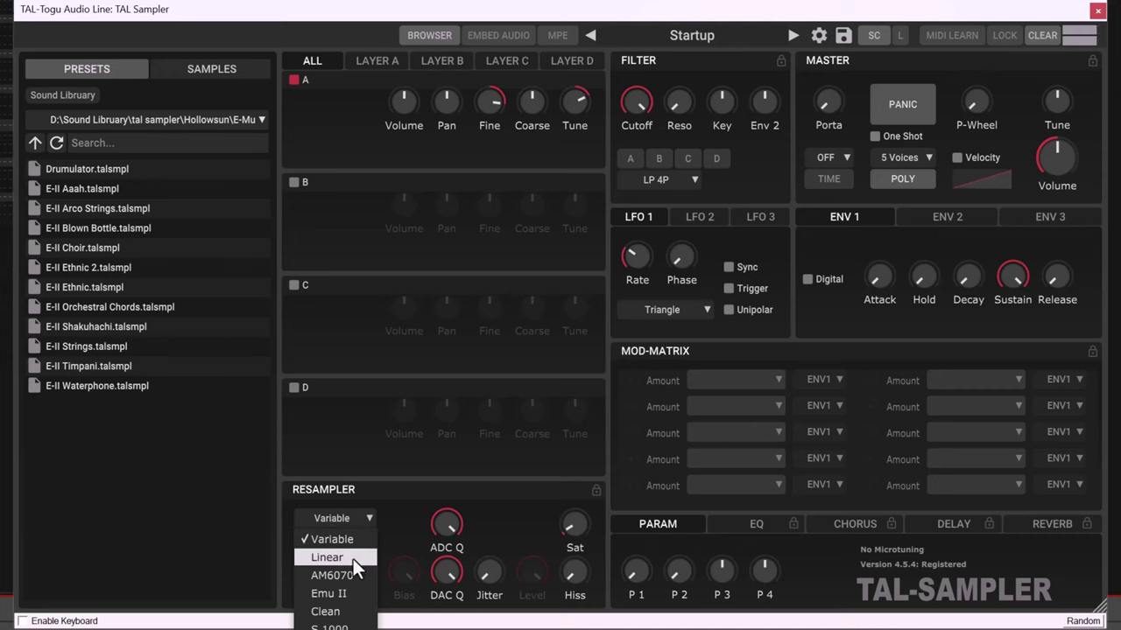
View the resampler's available DAC modes, such as Linear and Emu II.
click(350, 559)
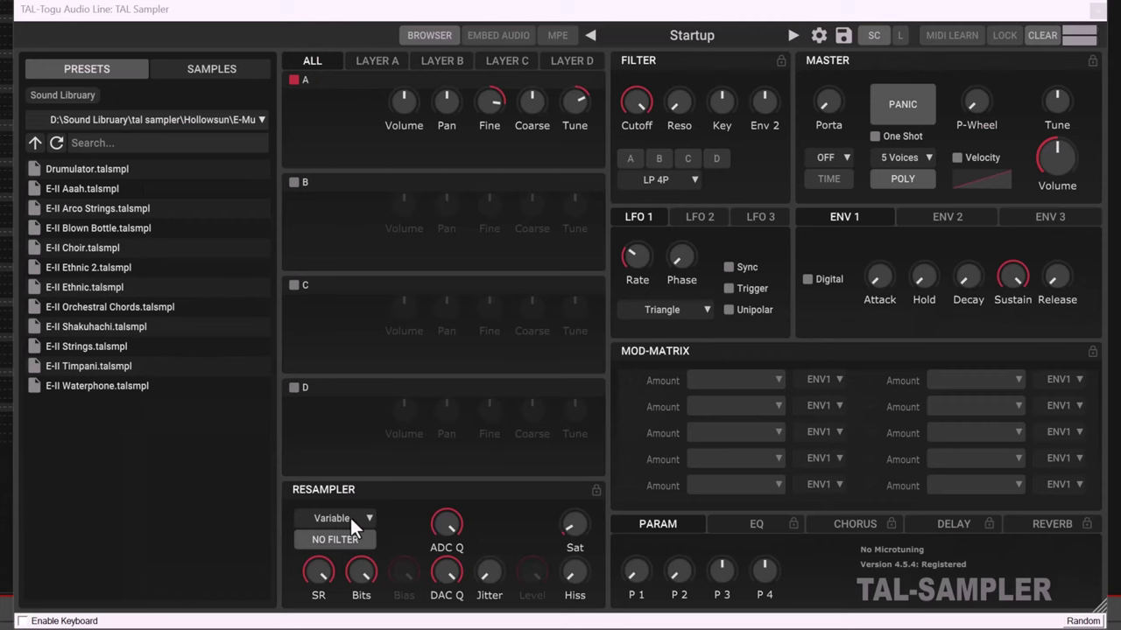
click(353, 516)
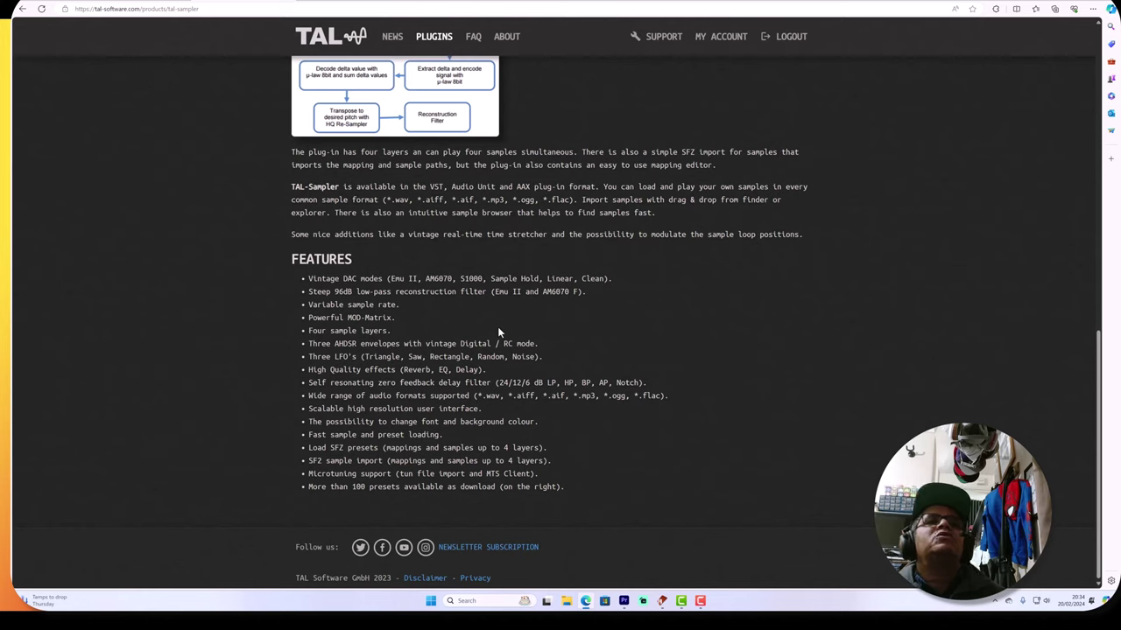
Switch to the TAL-Sampler product page and look through its downloadable presets and sample libraries.
scroll(517, 333, up, 4)
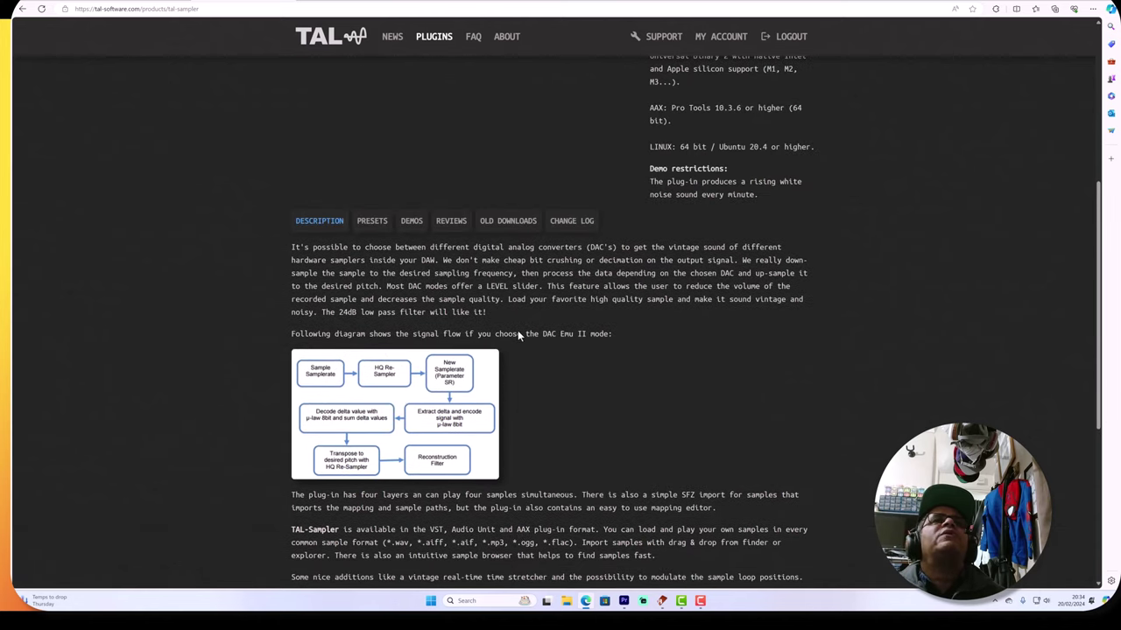
click(371, 221)
scroll(515, 315, down, 1)
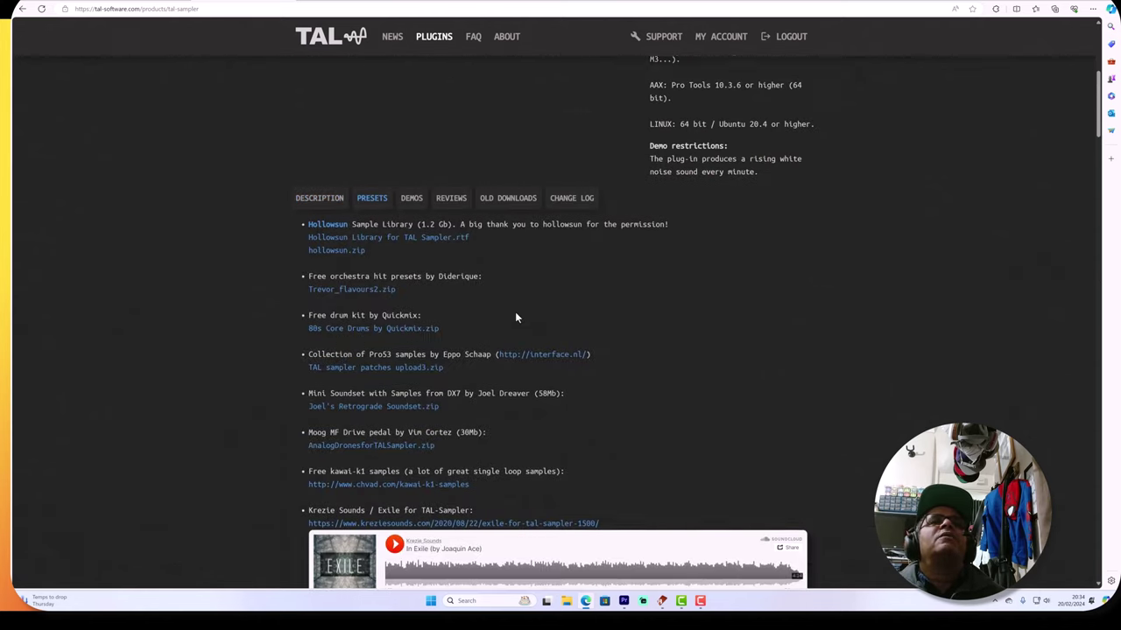
scroll(516, 318, down, 2)
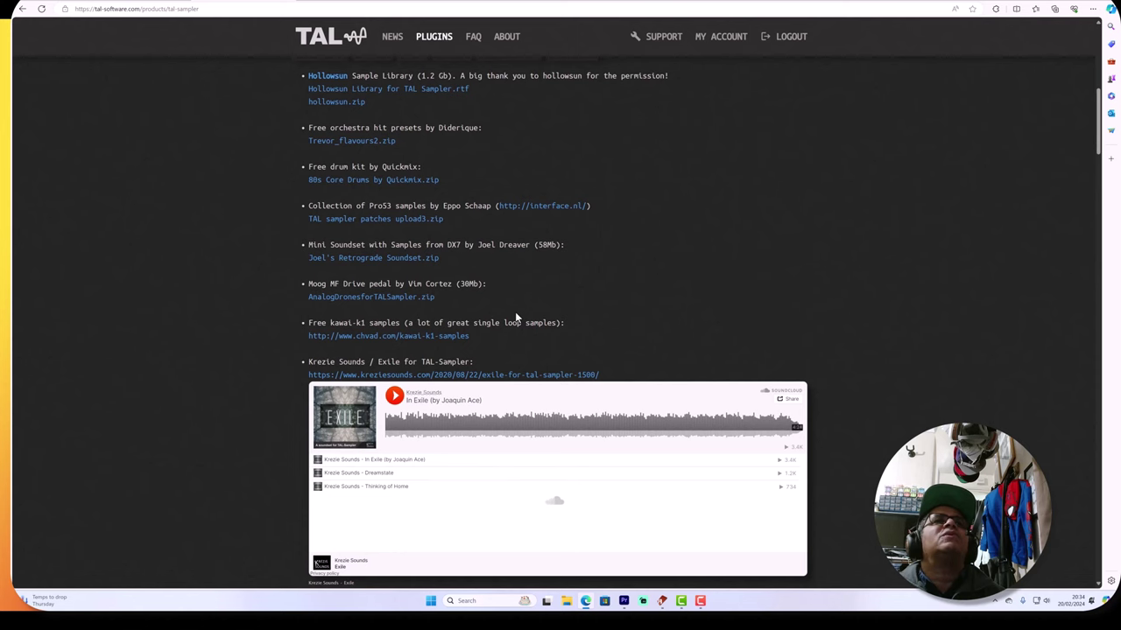
scroll(514, 315, up, 2)
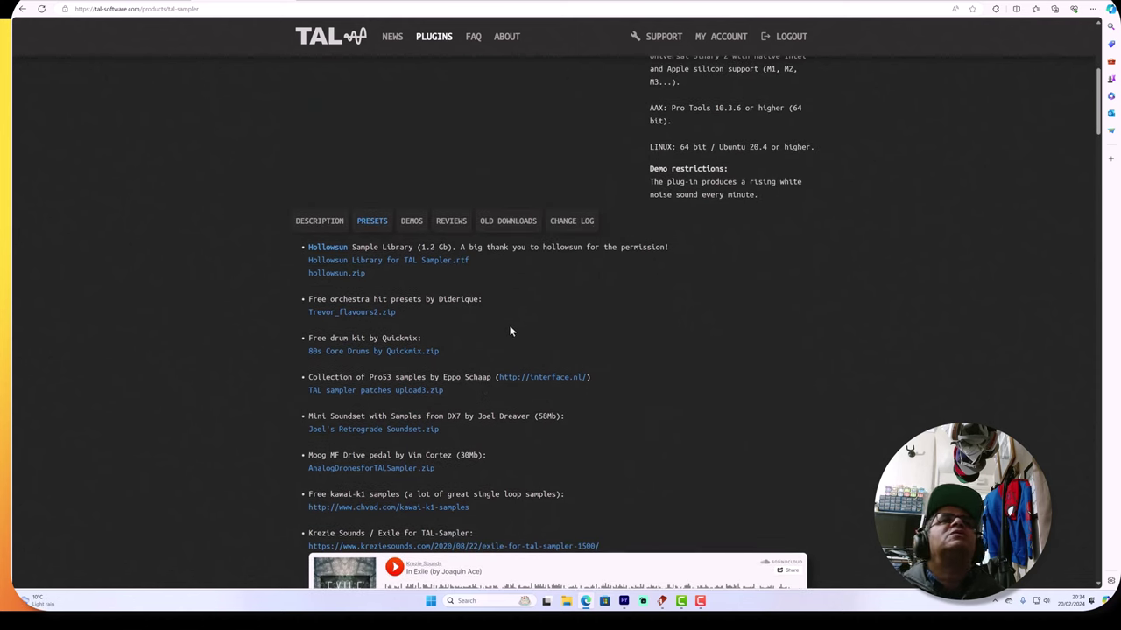
Look through the audio demos and the reviews of TAL-Sampler on the product page.
click(409, 224)
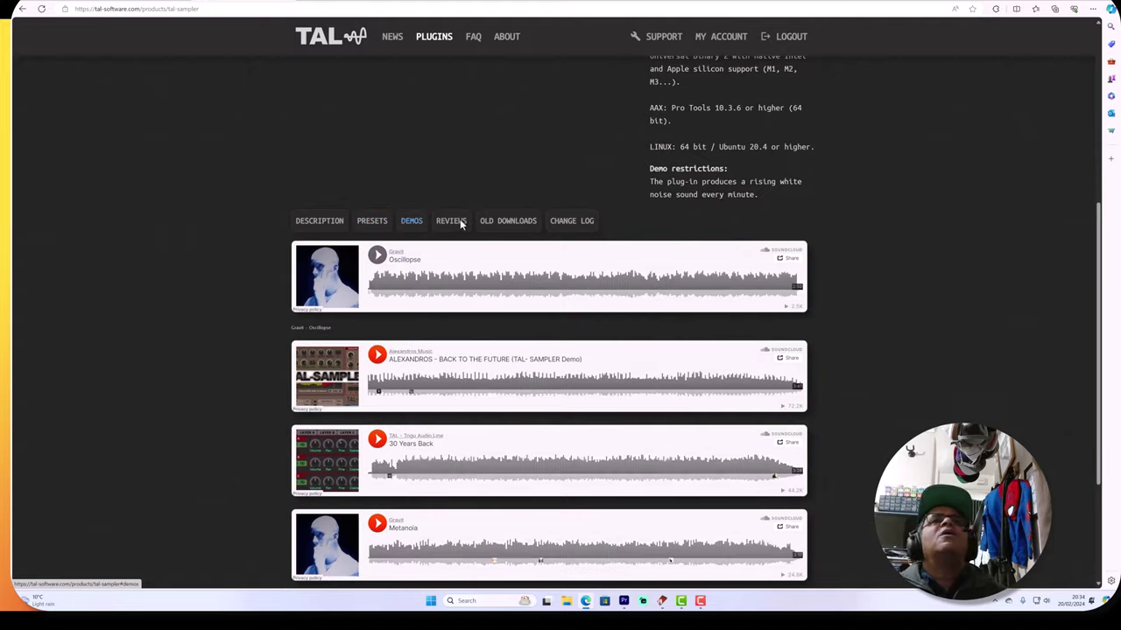
scroll(465, 282, down, 2)
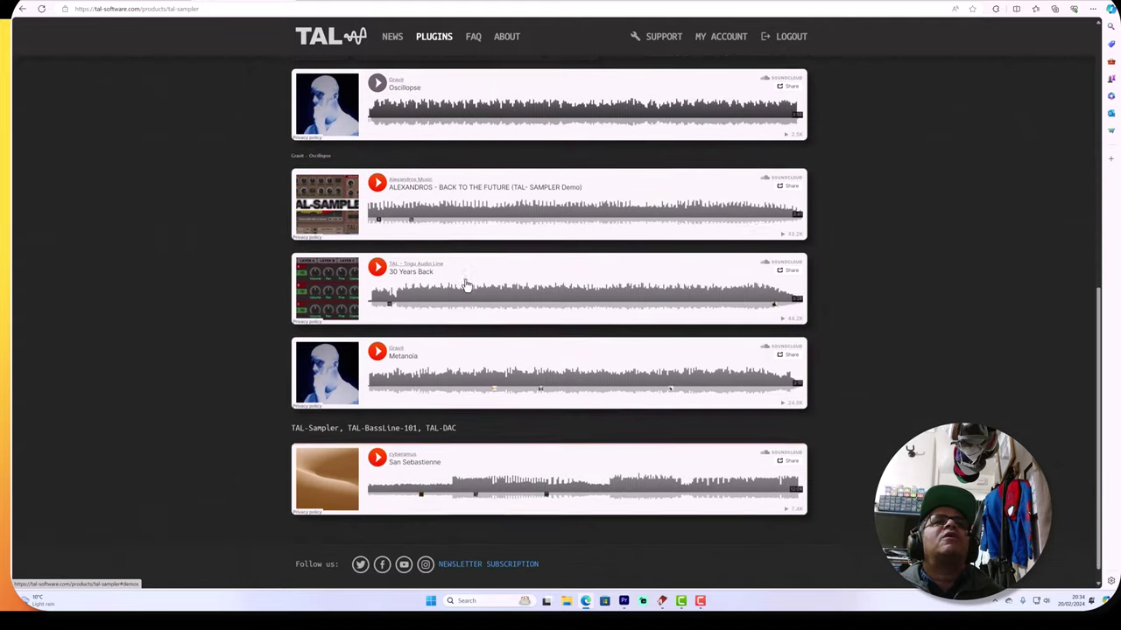
scroll(465, 283, up, 4)
click(451, 374)
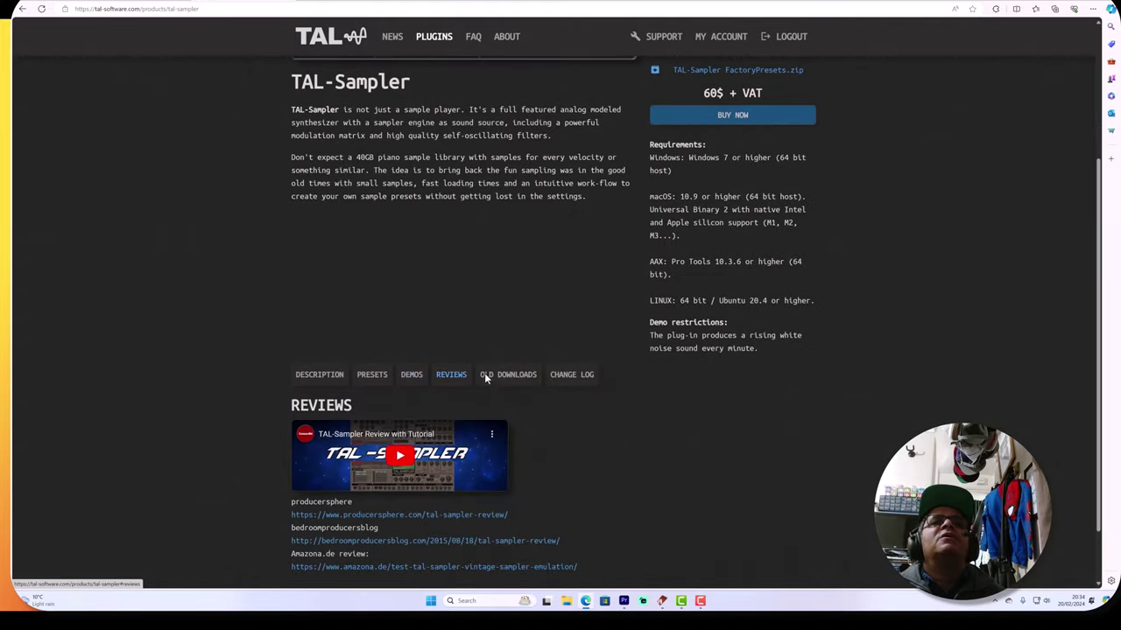
scroll(524, 396, down, 1)
scroll(525, 396, up, 2)
scroll(524, 397, down, 3)
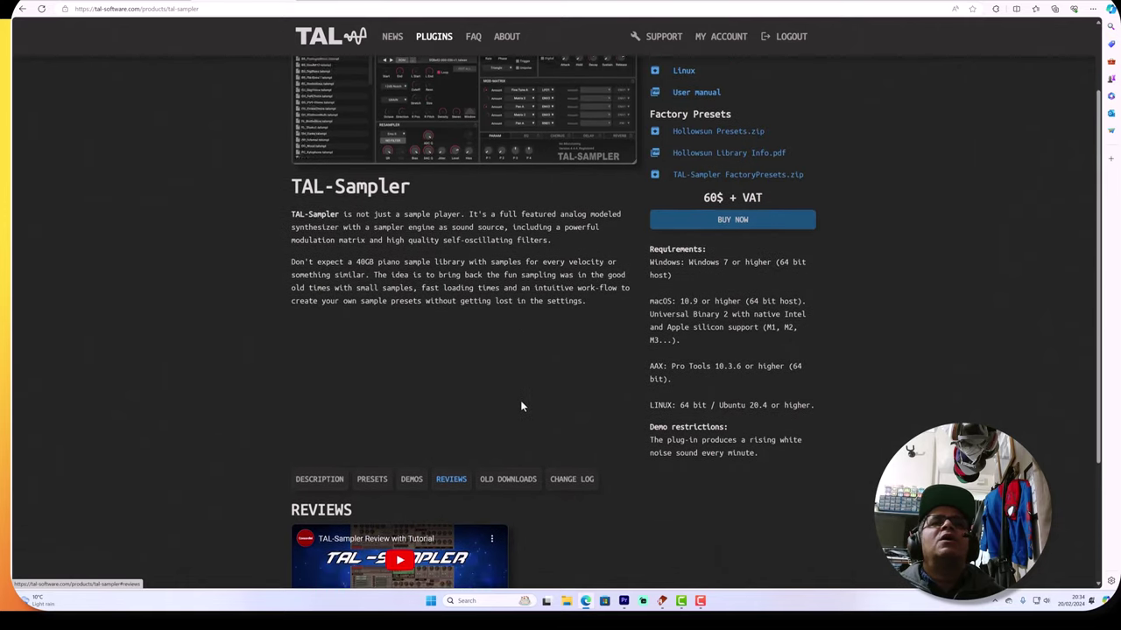
Check the product page's old downloads and change log, and return to the description.
click(493, 308)
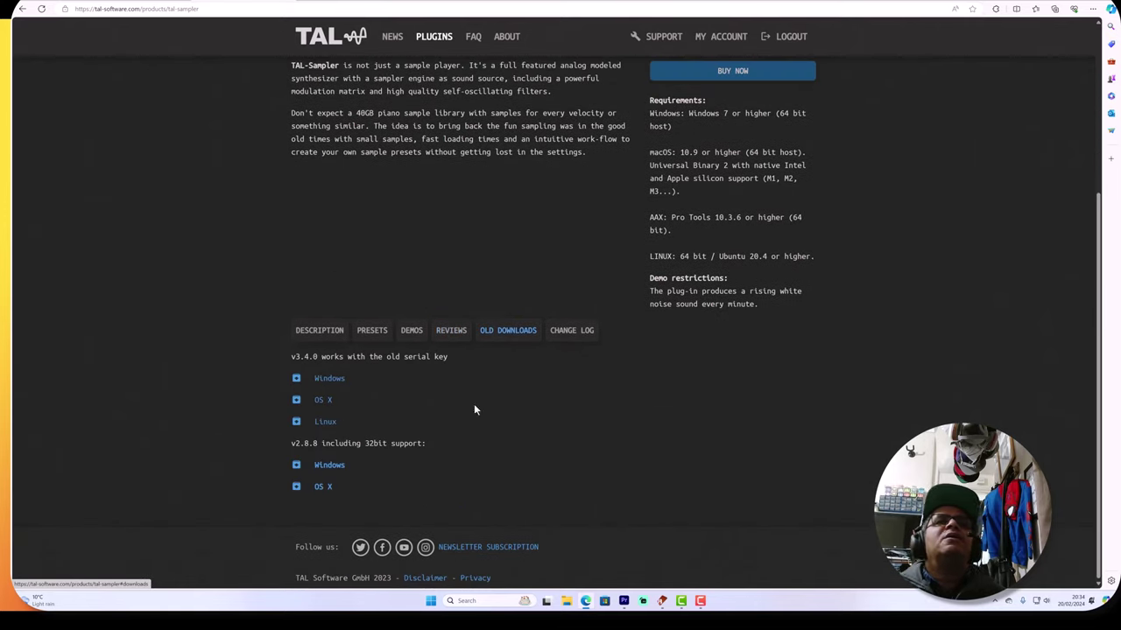
click(572, 334)
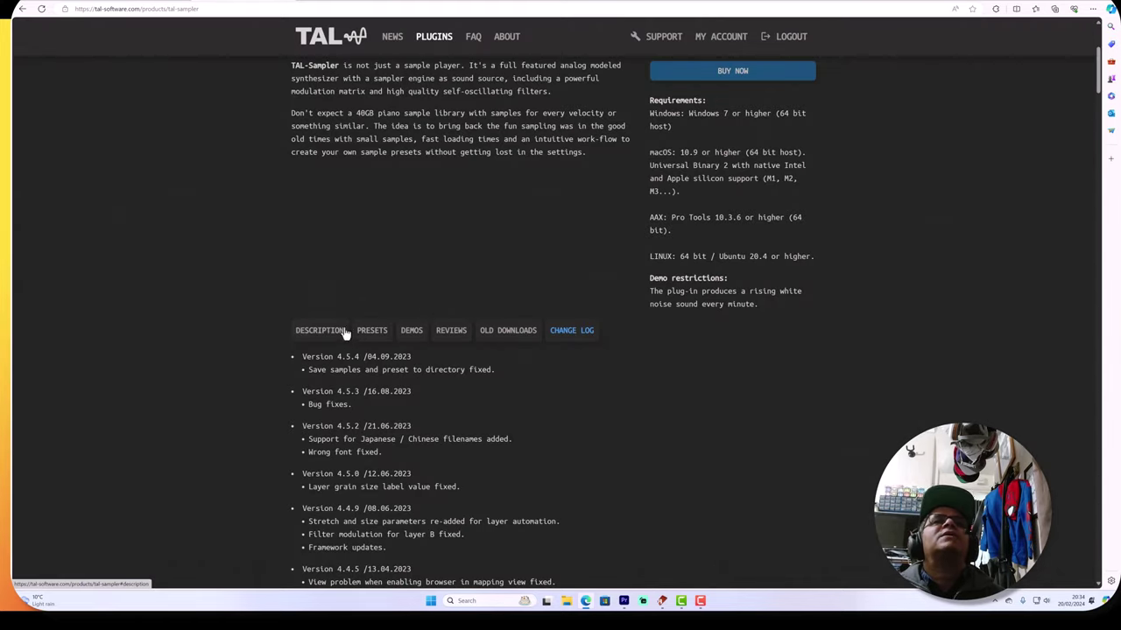
click(333, 333)
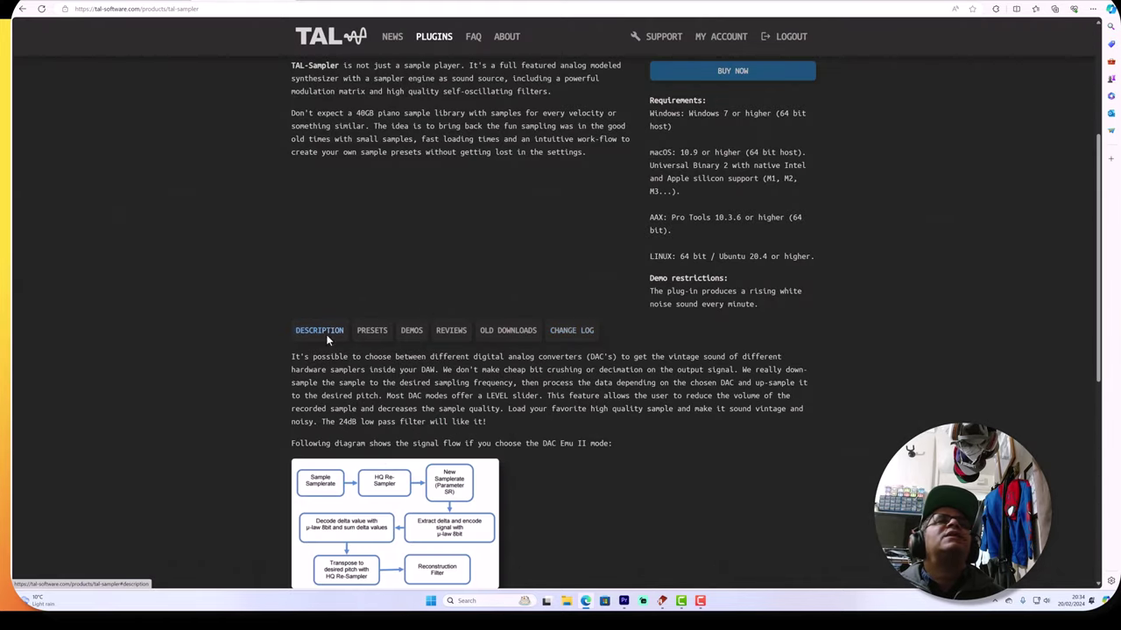
scroll(359, 236, up, 3)
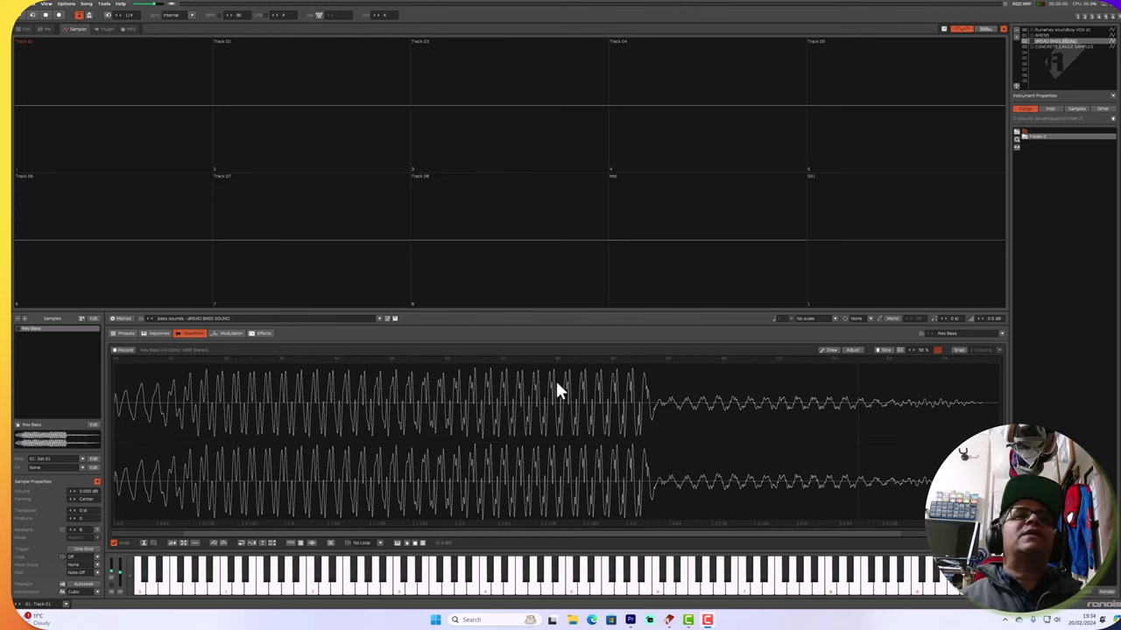
Switch to Renoise and audition the dread bass and the concrete jungle vocal sample instruments.
click(382, 499)
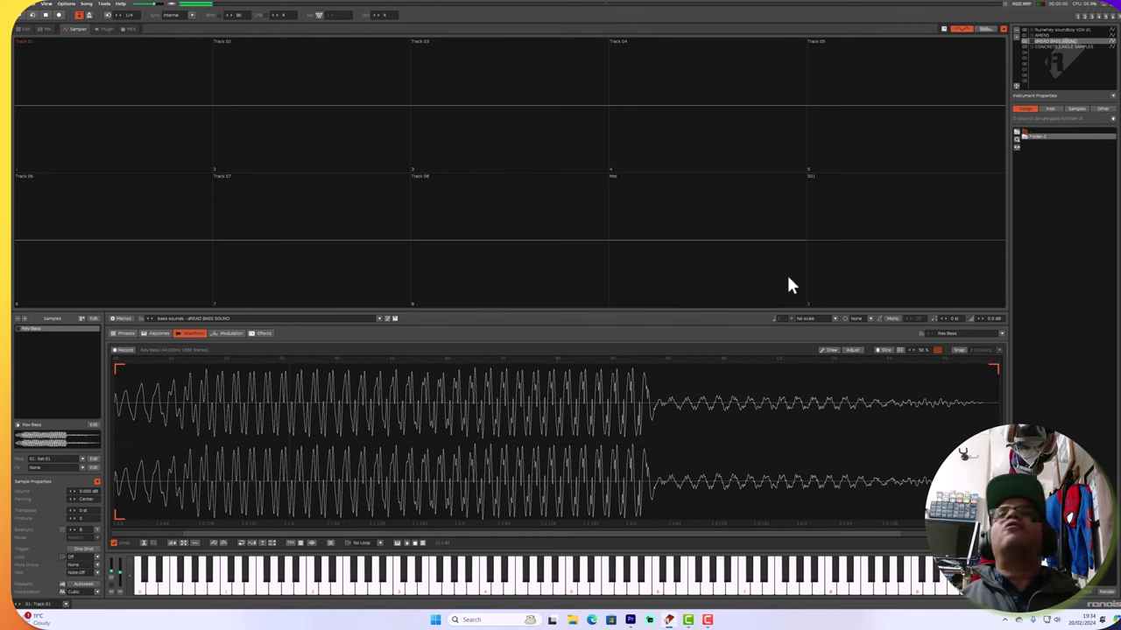
click(1066, 47)
click(1053, 53)
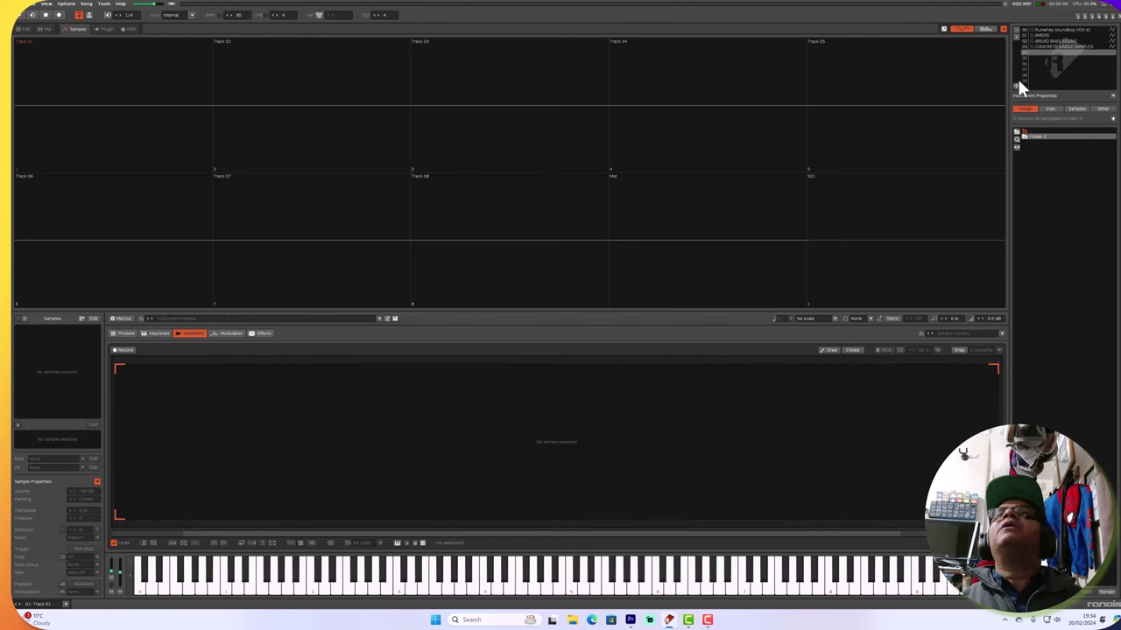
click(1051, 47)
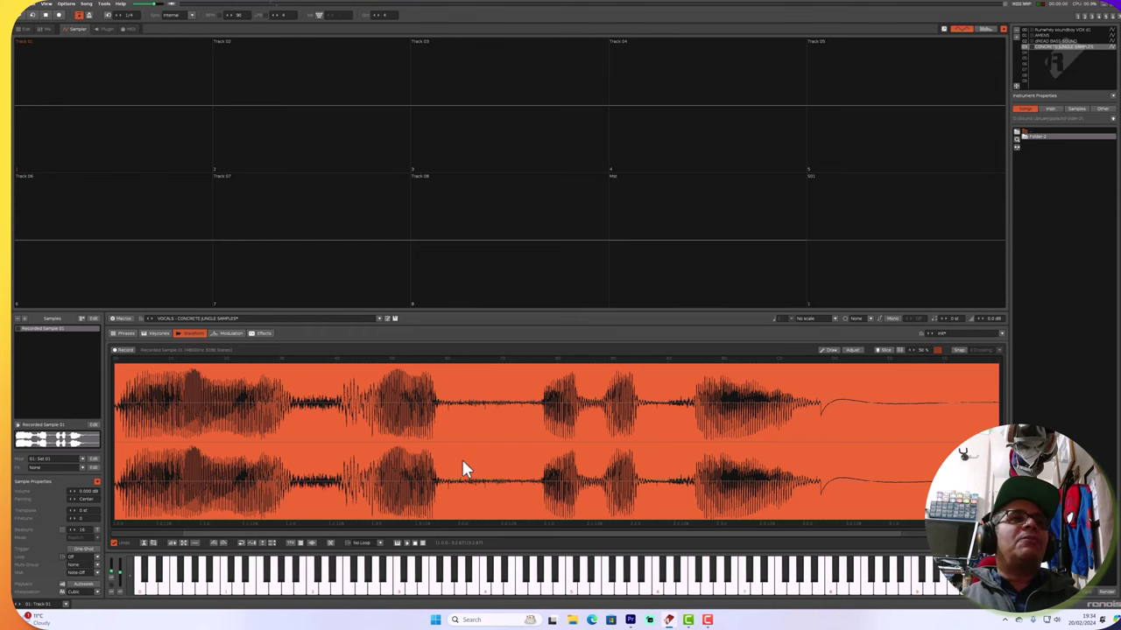
key(space)
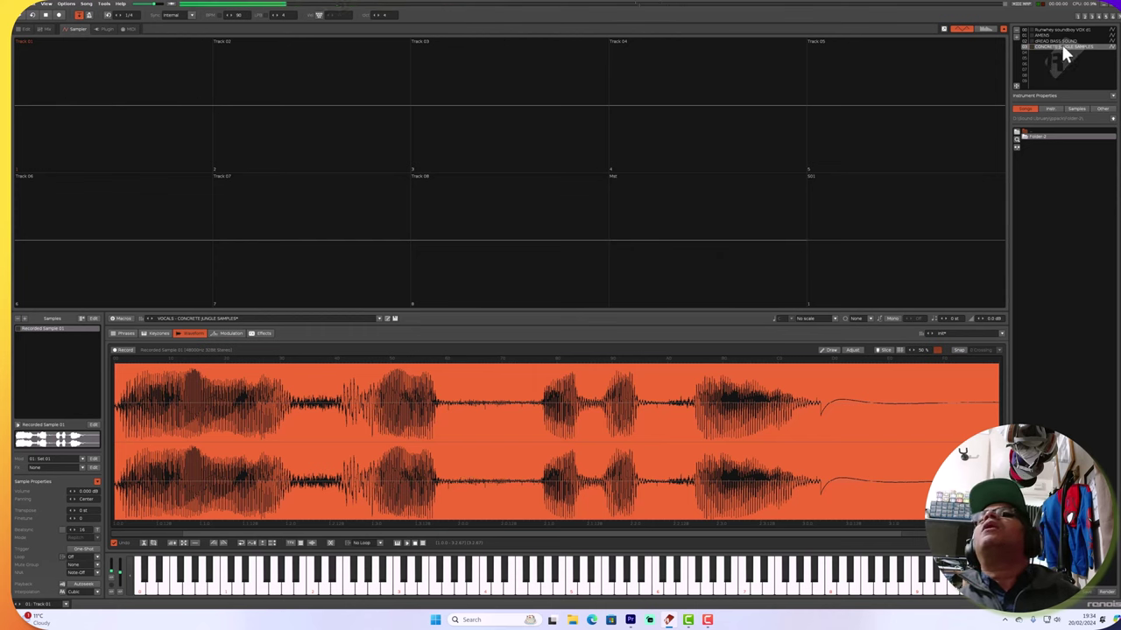
Audition the dread bass, AMENS and soundboy vox instruments from the instrument list.
click(1056, 40)
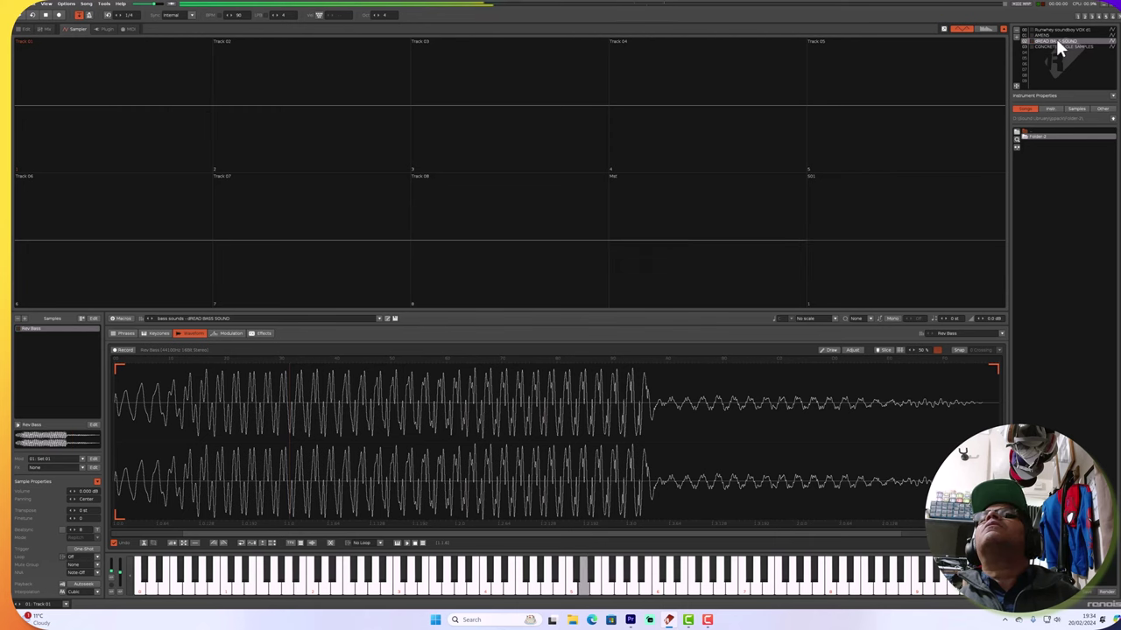
click(1053, 34)
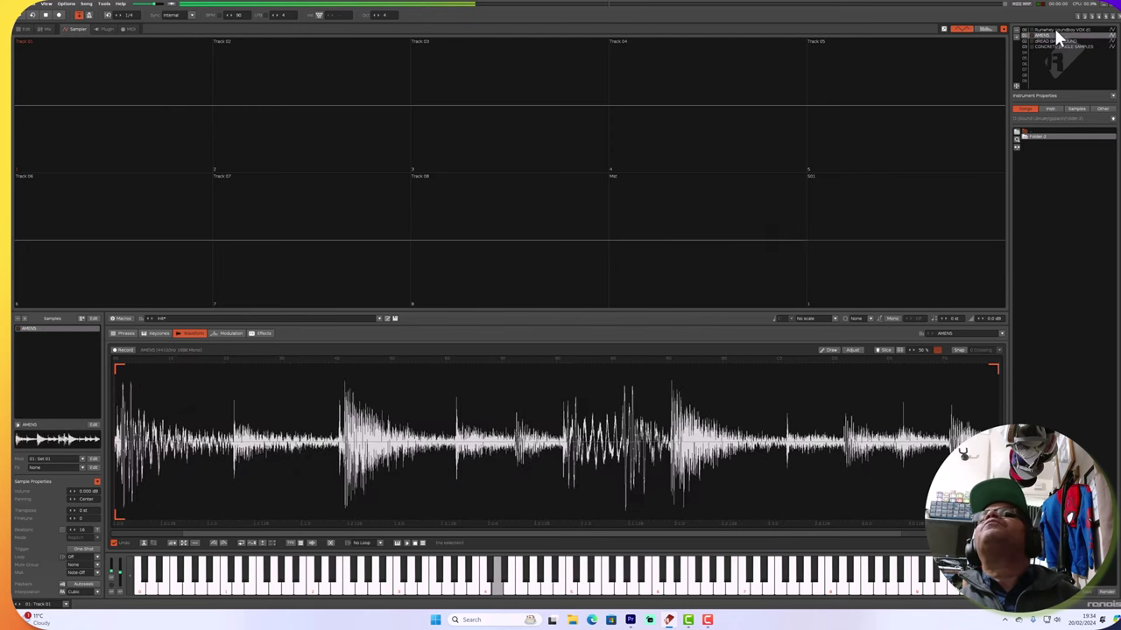
click(1054, 29)
Select the empty instrument slot below the concrete jungle samples and open the instrument preset browser.
click(1051, 52)
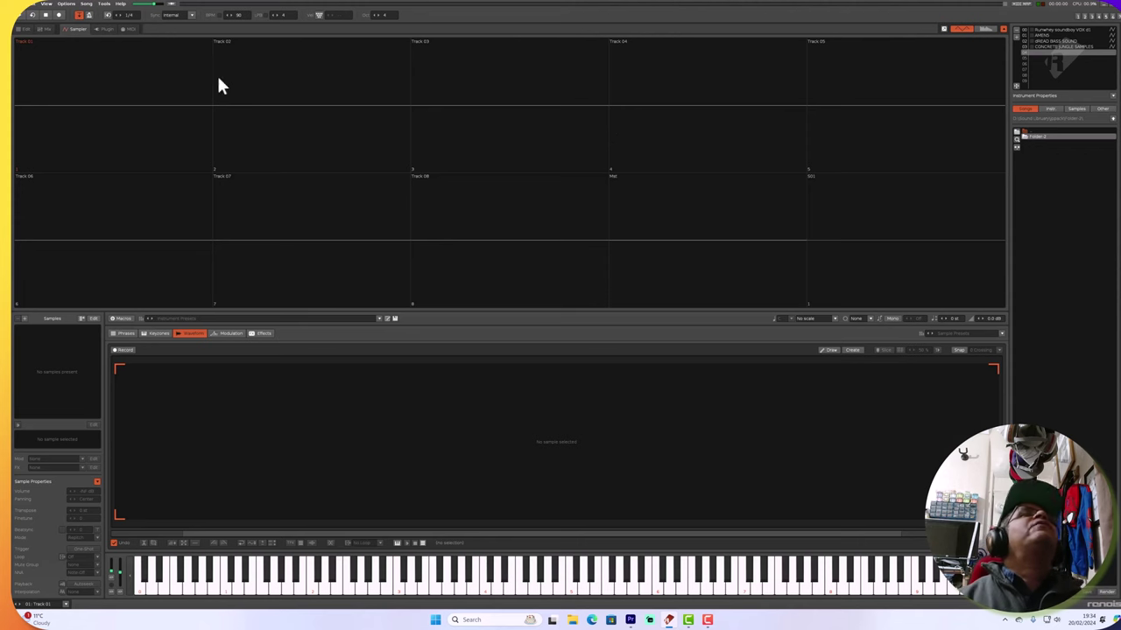
click(106, 29)
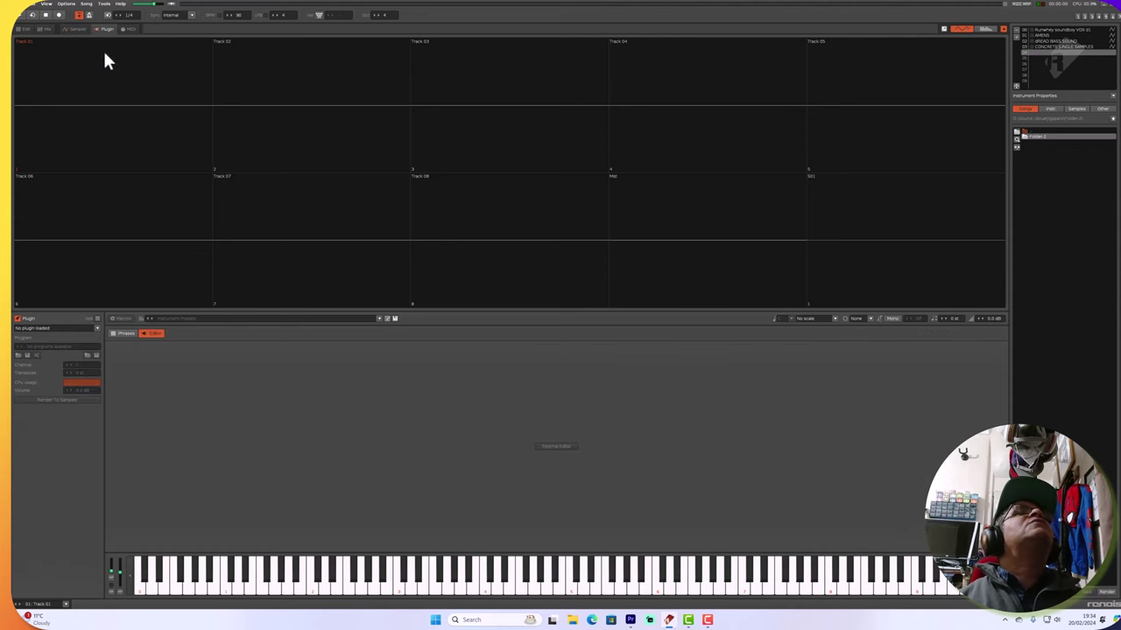
click(194, 320)
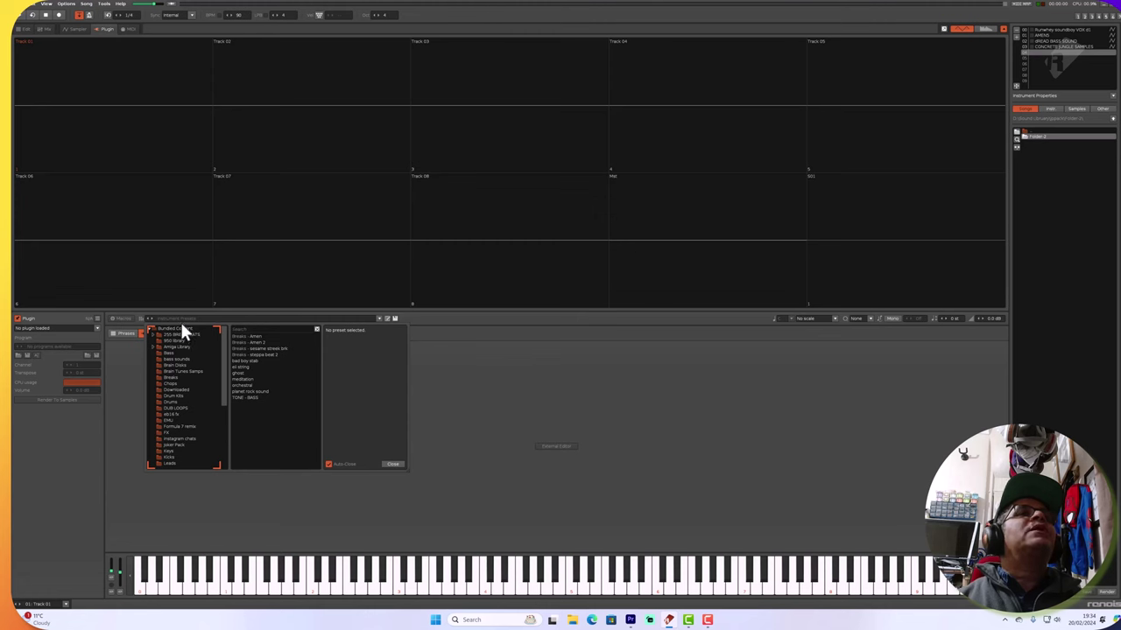
click(239, 329)
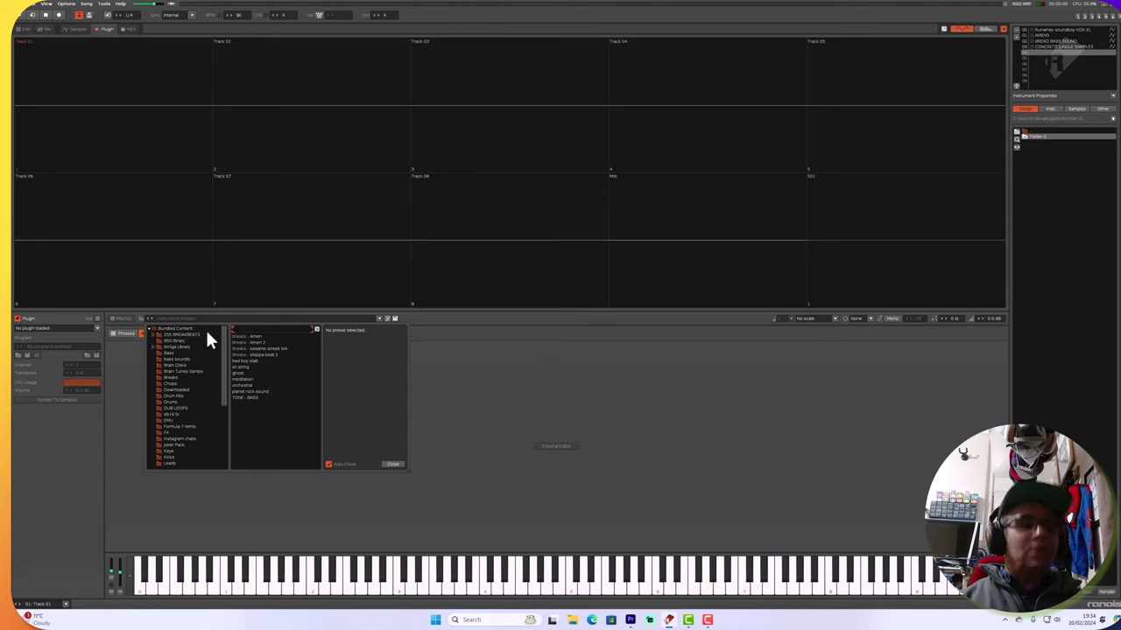
text(ch)
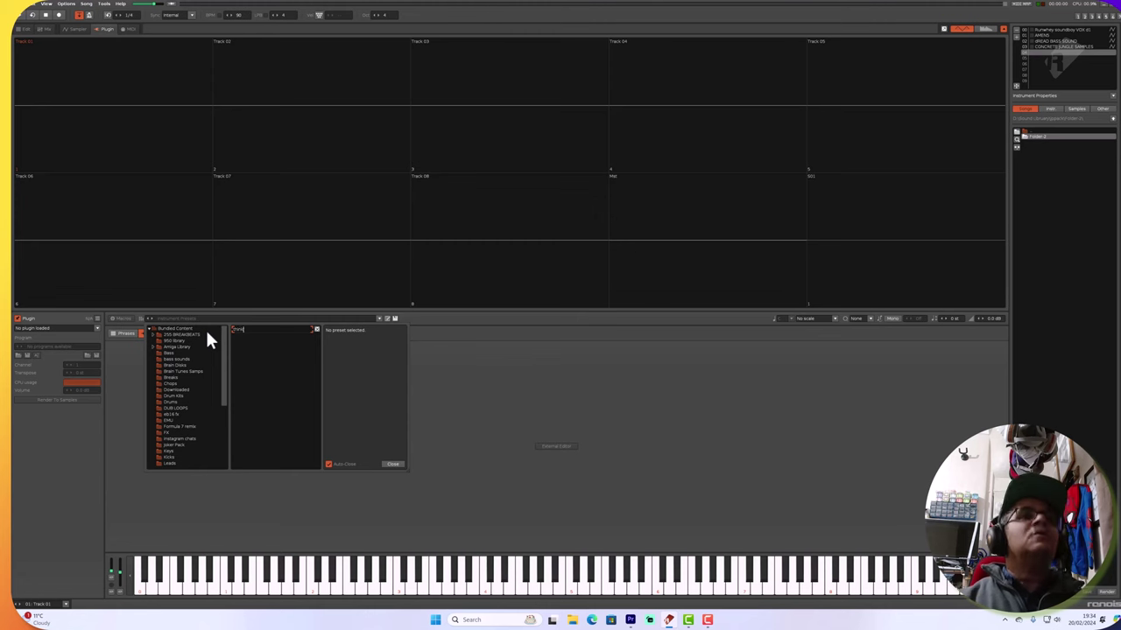
key(BackSpace)
key(BackSpace)
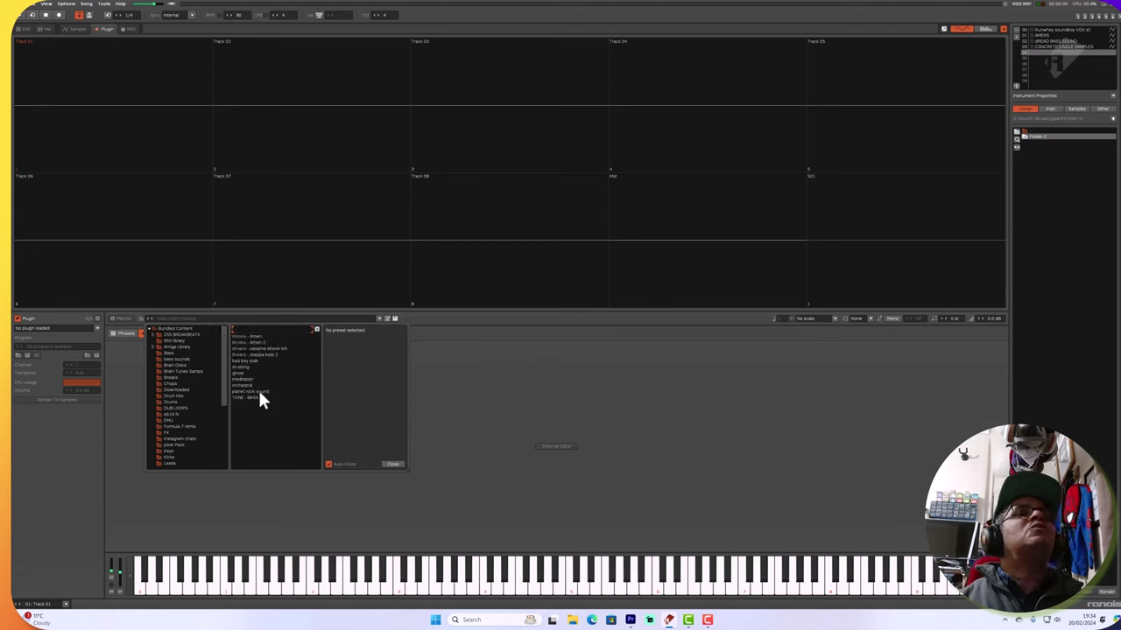
Look through the instrument presets in the Drums folder.
click(176, 403)
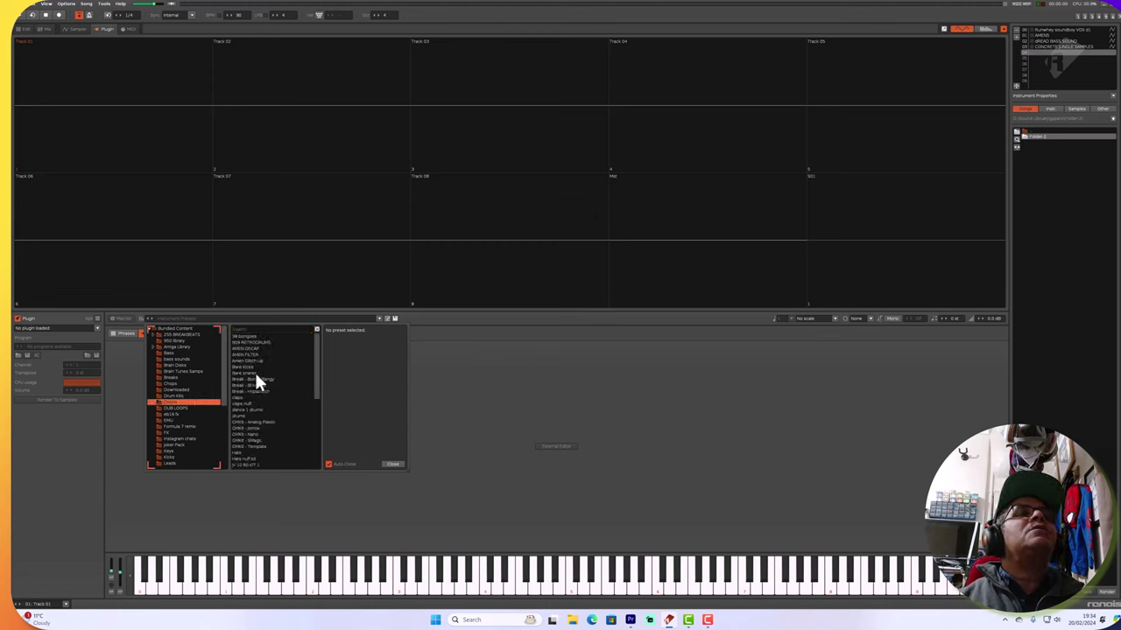
scroll(256, 376, down, 3)
scroll(271, 394, down, 2)
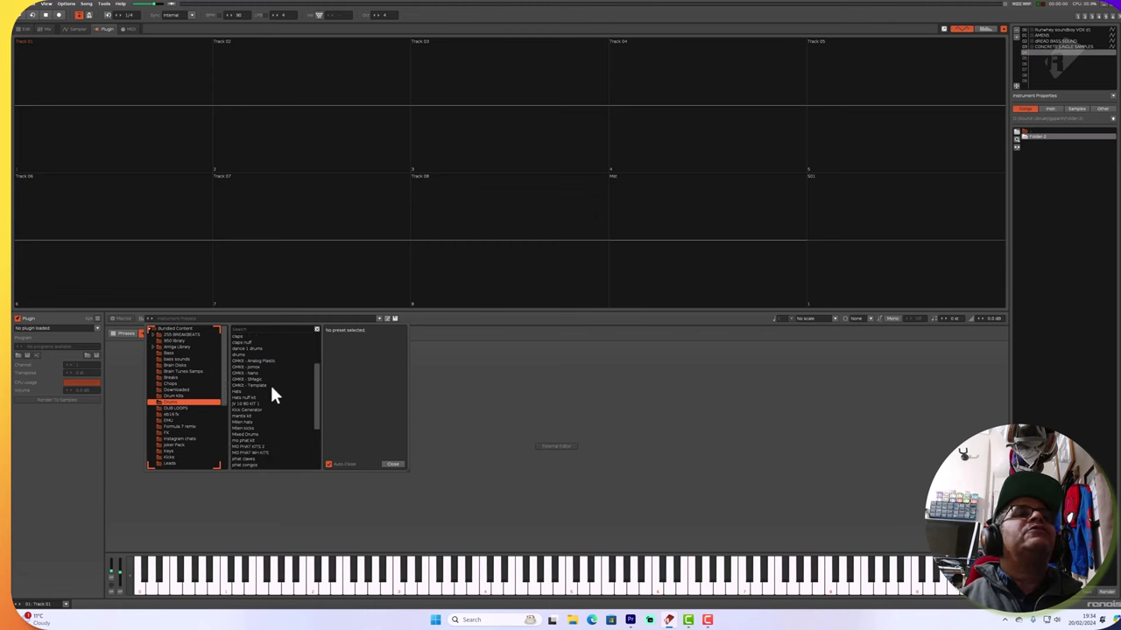
scroll(271, 396, up, 1)
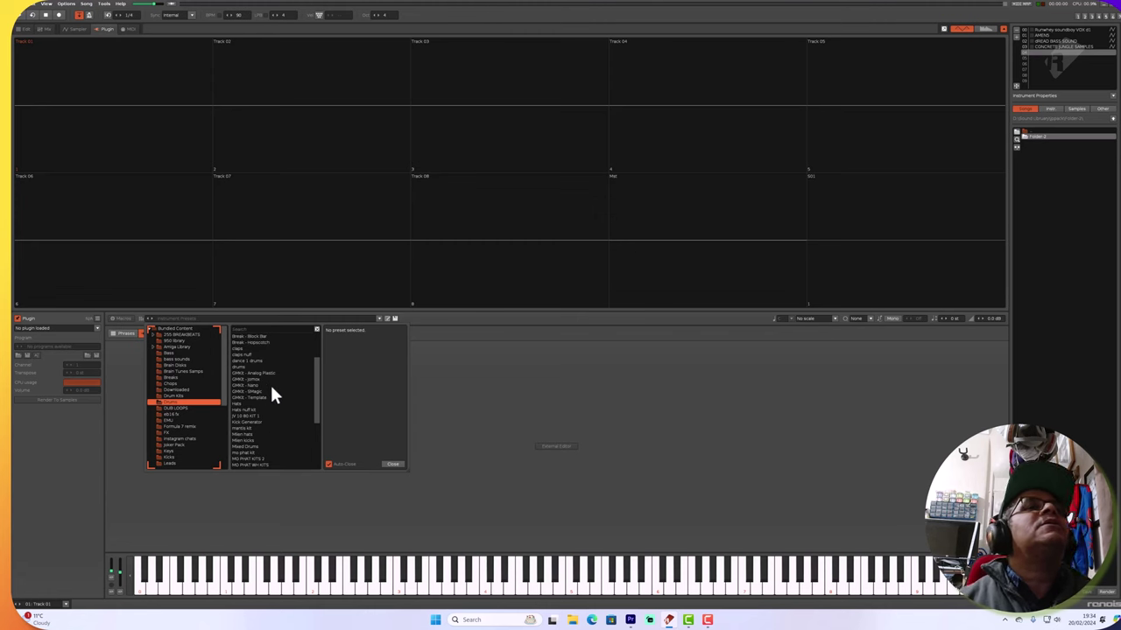
Search the Breaks folder for "think" and load the Think Home Made preset into the empty slot.
click(175, 377)
text(think)
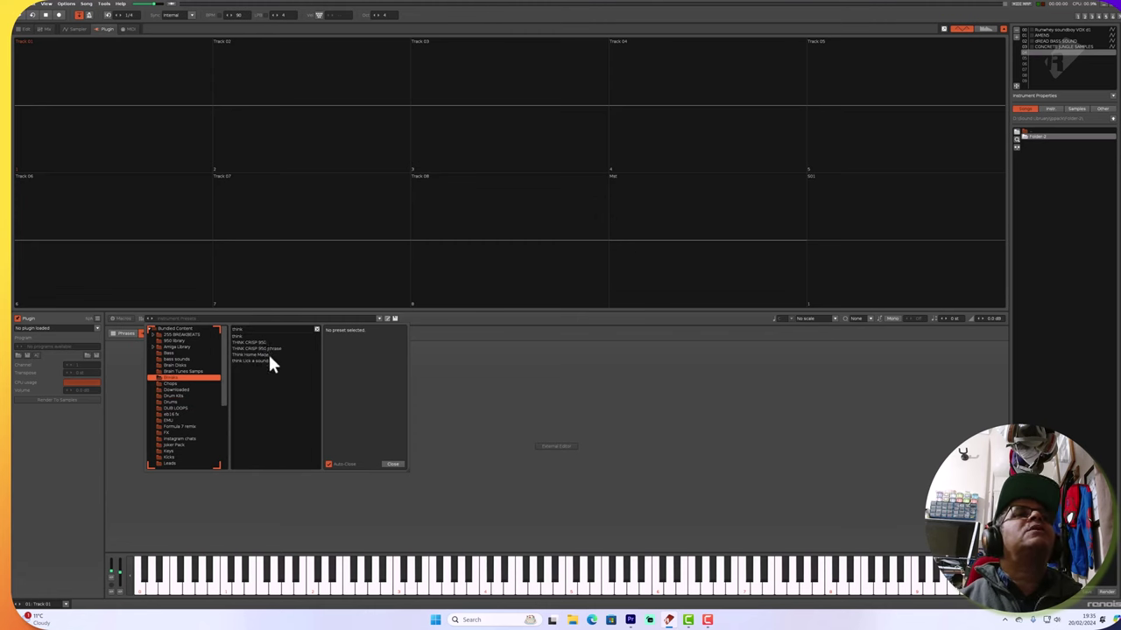
double_click(269, 355)
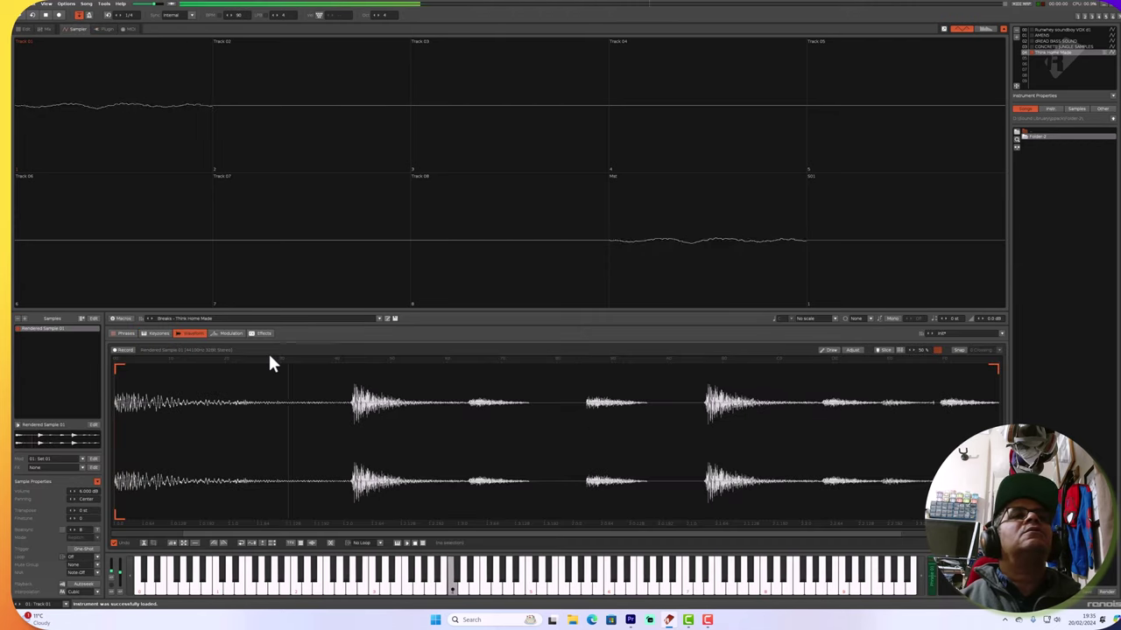
Replace the loaded break with the THINK CRISP 950 preset, and replace that one with the think preset.
click(226, 318)
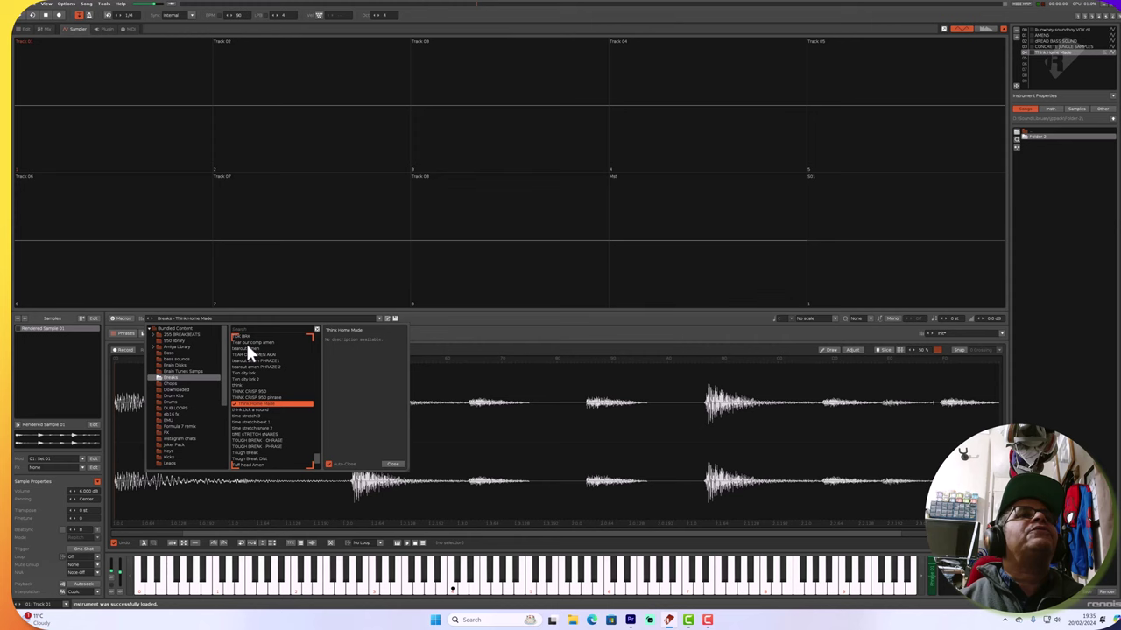
double_click(259, 390)
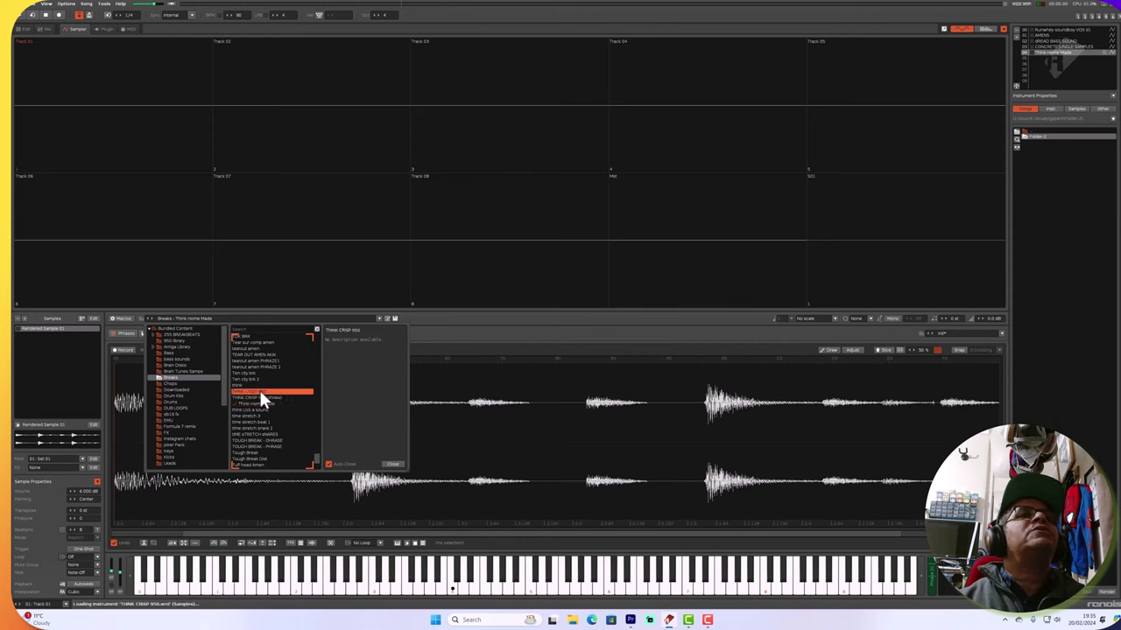
click(230, 318)
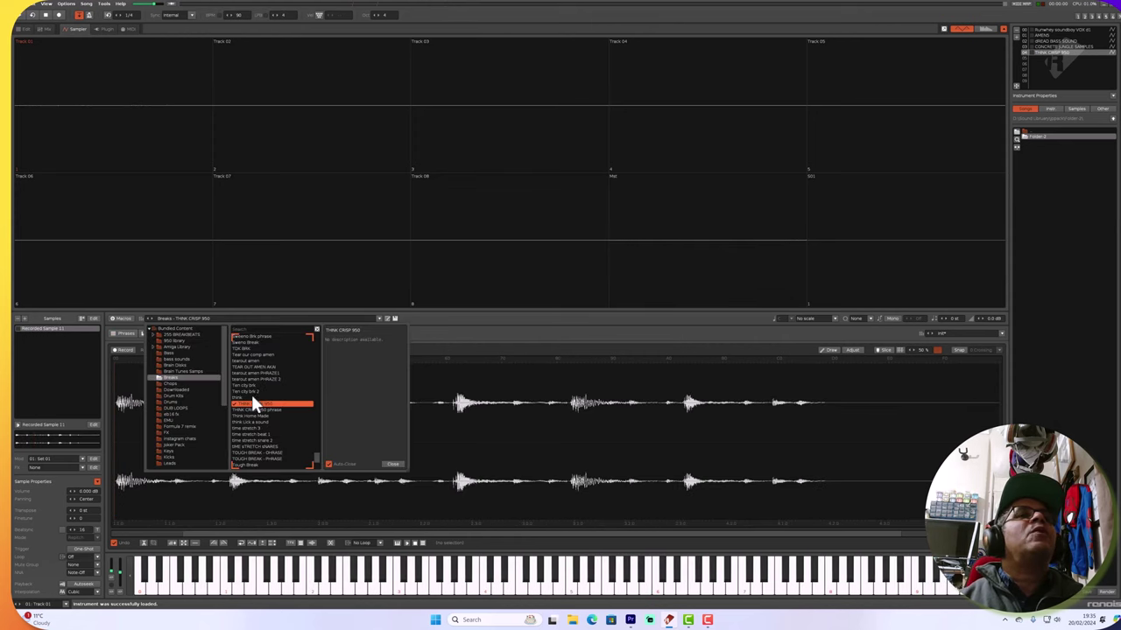
double_click(252, 396)
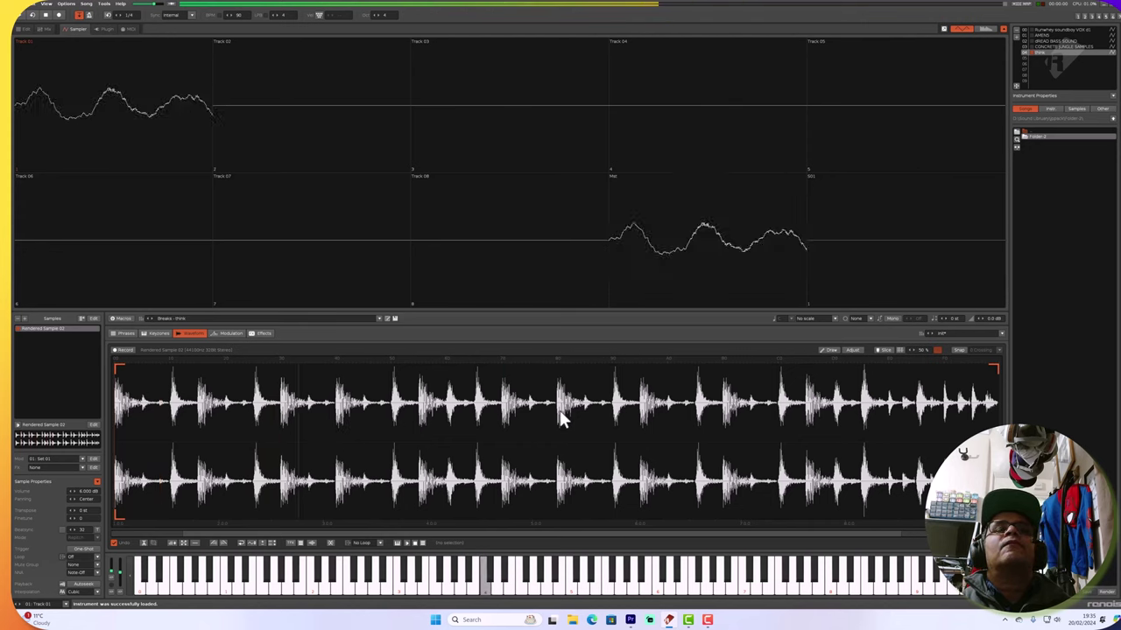
Delete the first half of the think break's waveform.
key(space)
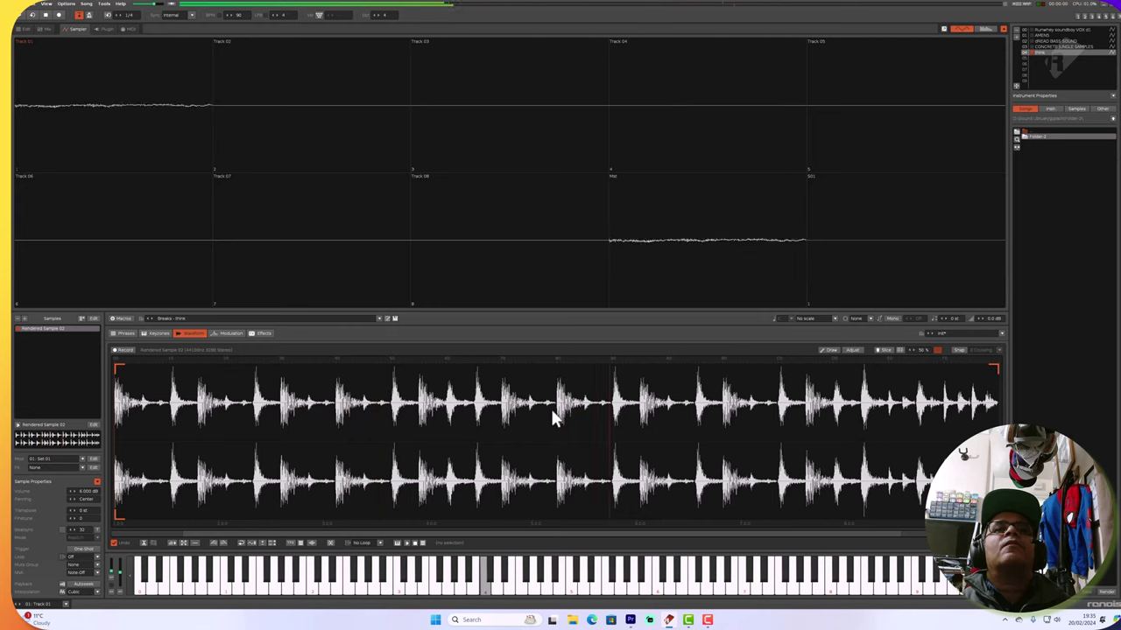
click(557, 414)
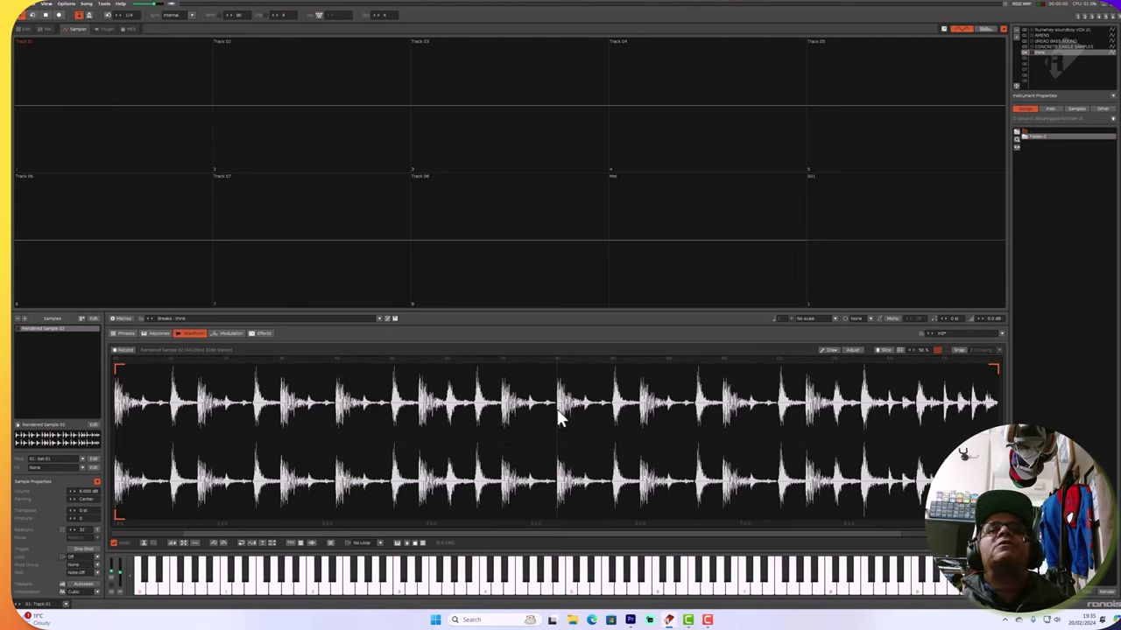
key(z)
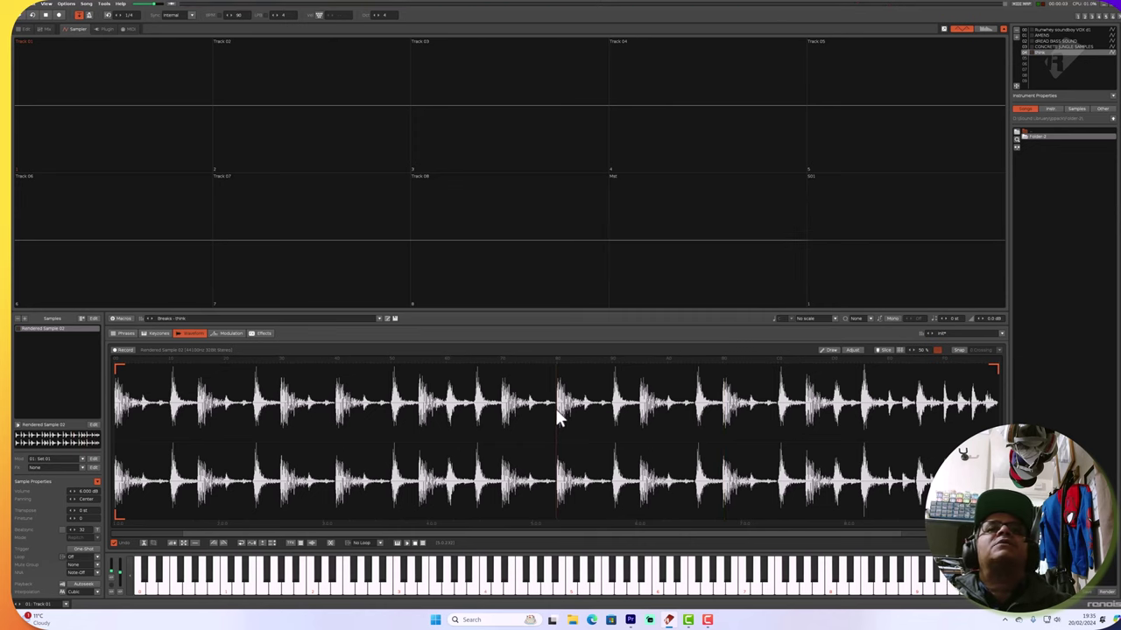
drag(539, 413, 26, 468)
key(ctrl+shift+x)
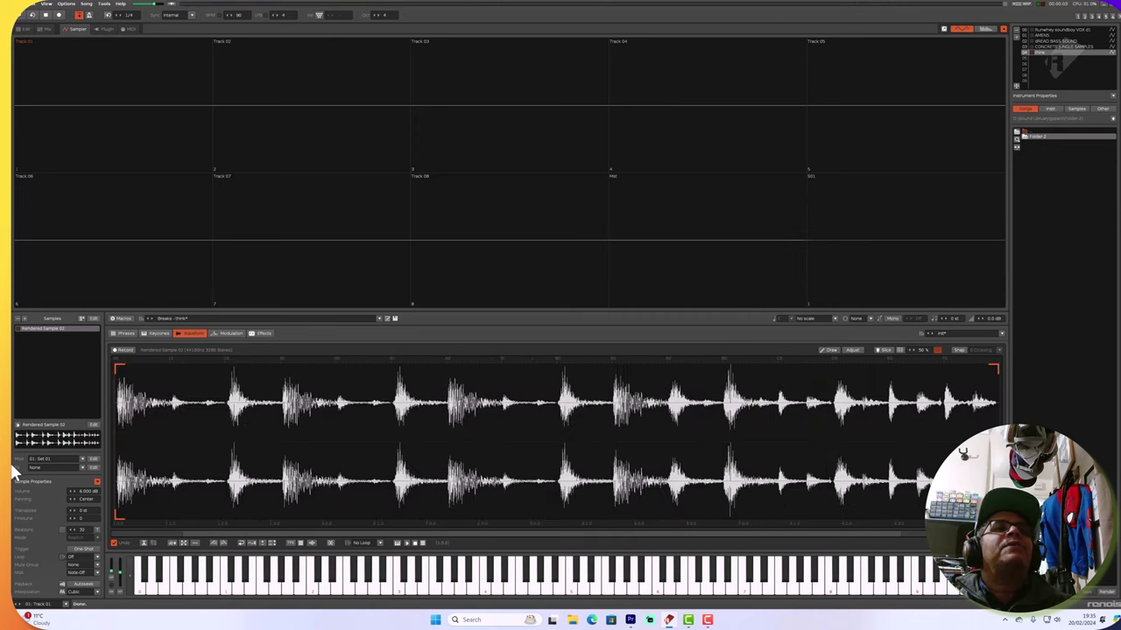
Trim the short silence before the break's first hit and play back the trimmed sample.
key(z)
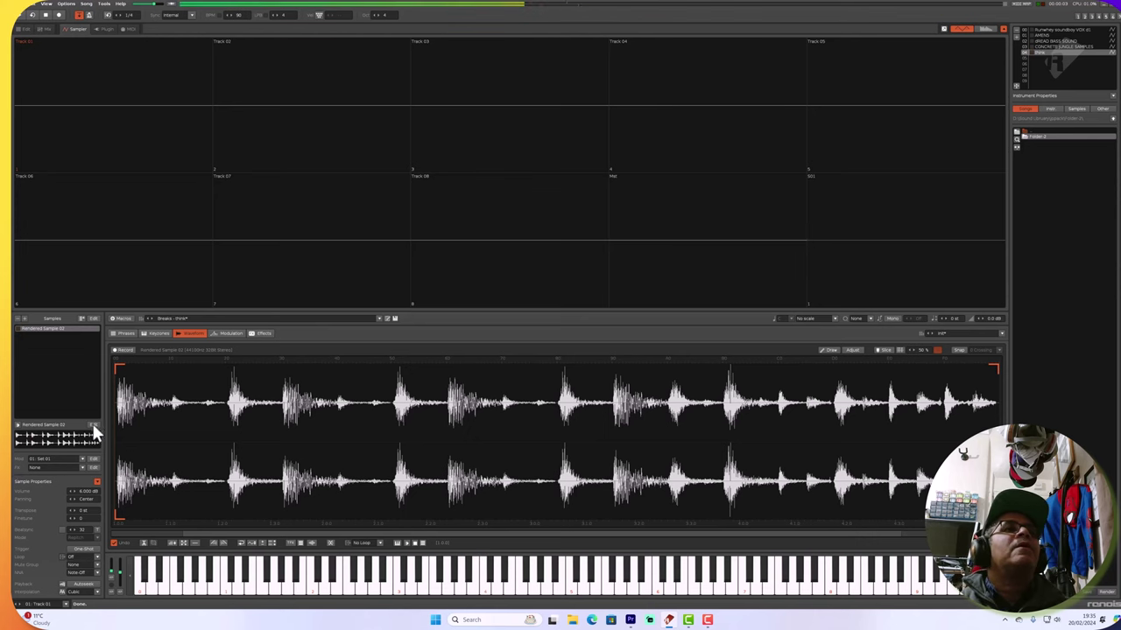
scroll(120, 425, up, 5)
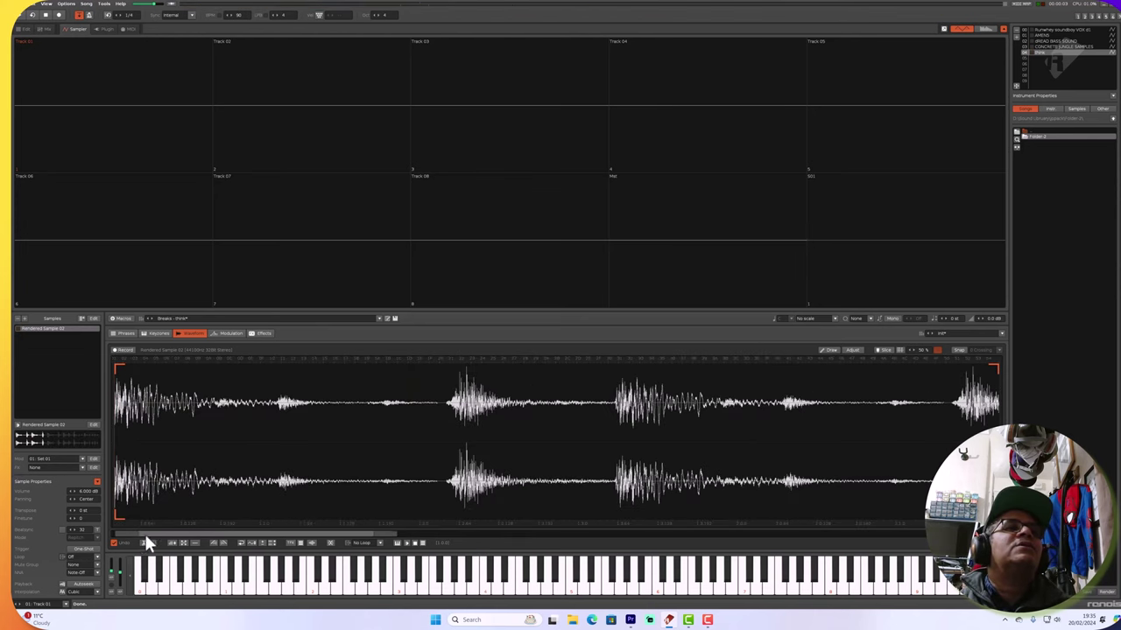
drag(145, 534, 140, 486)
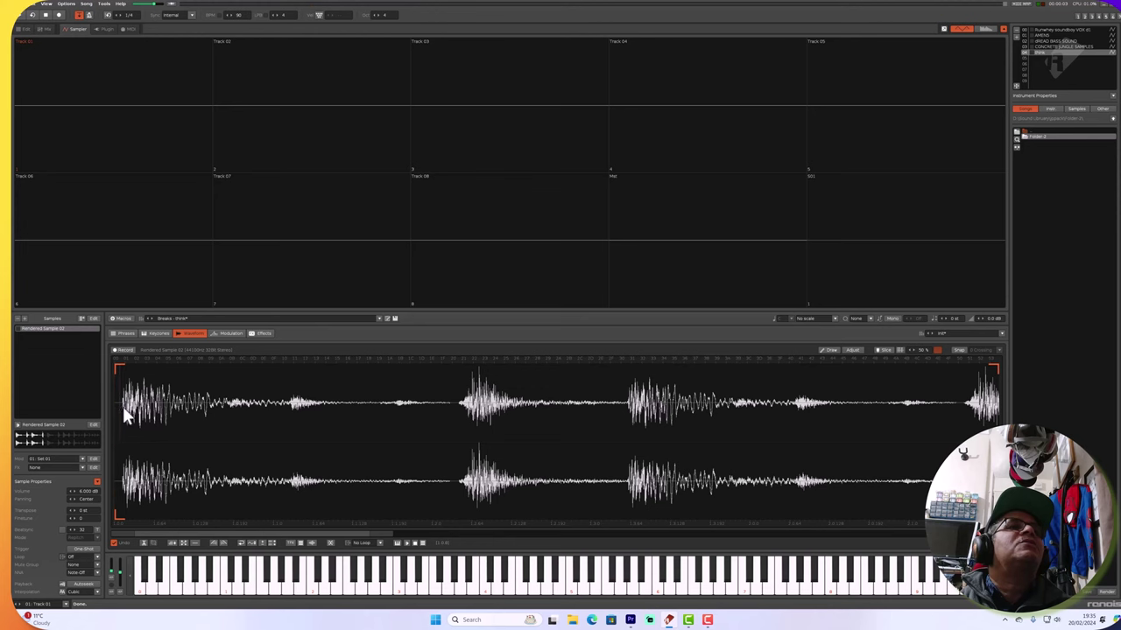
scroll(126, 445, down, 5)
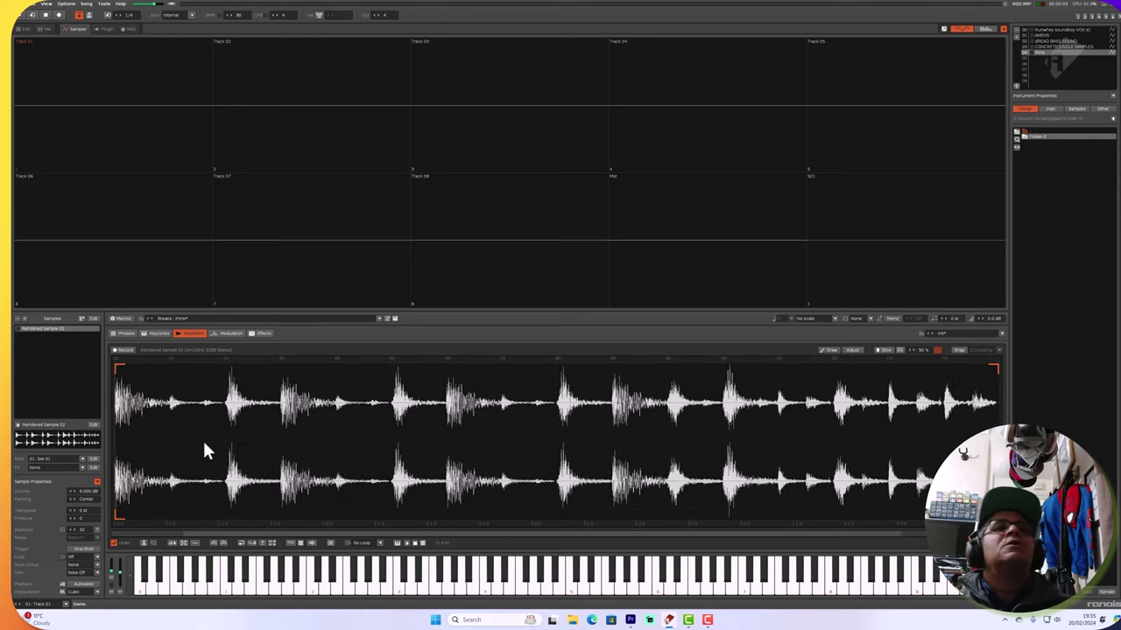
key(q)
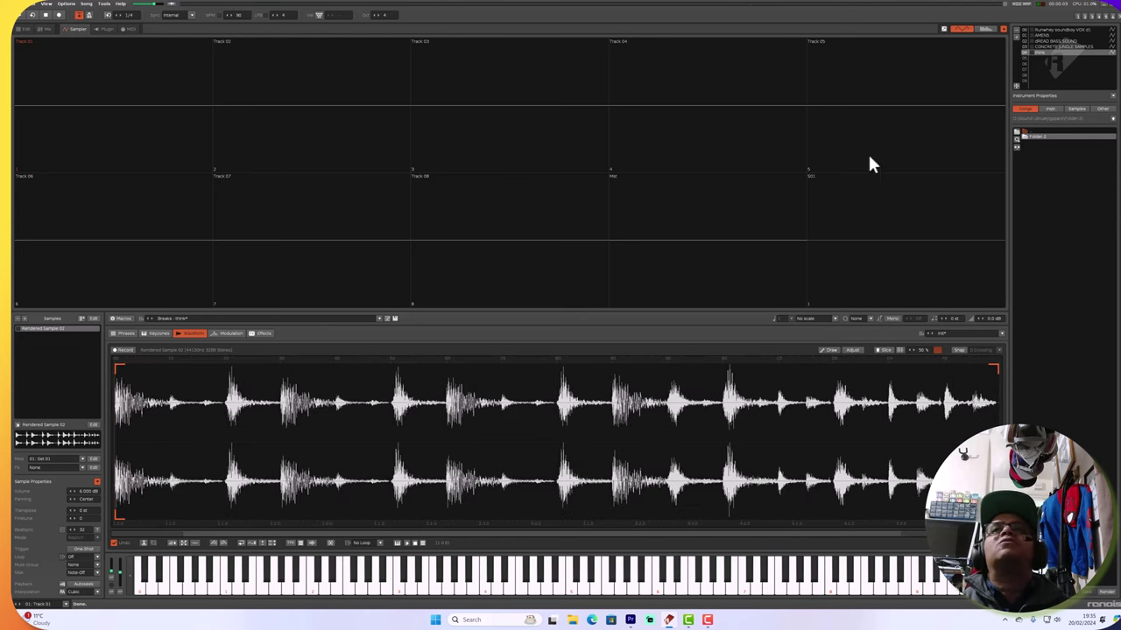
key(q)
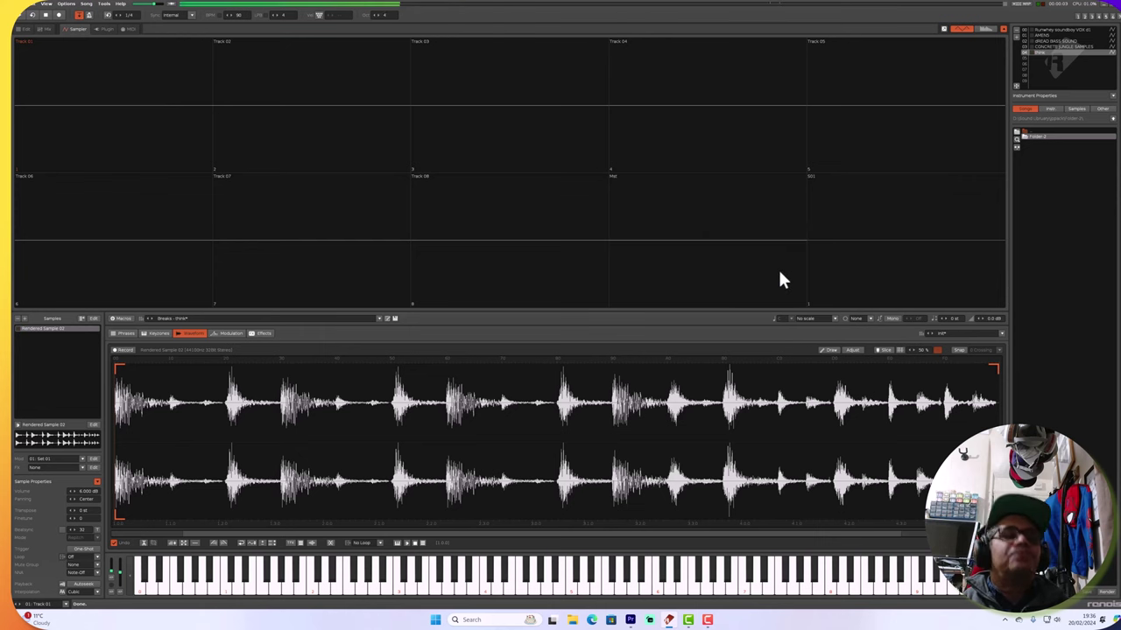
key(q)
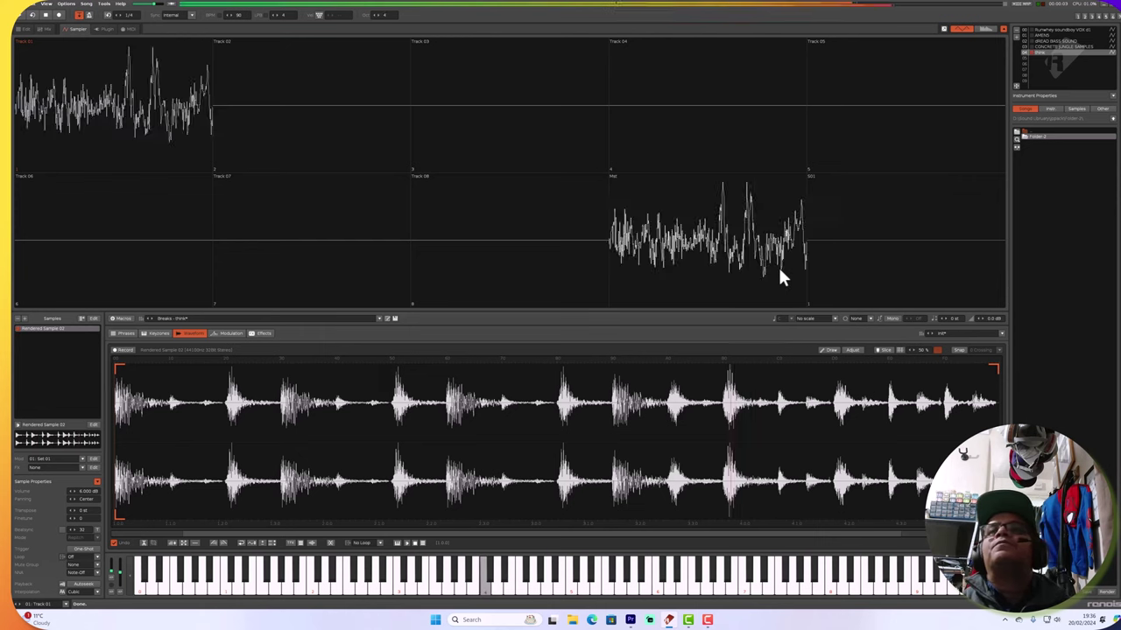
key(q)
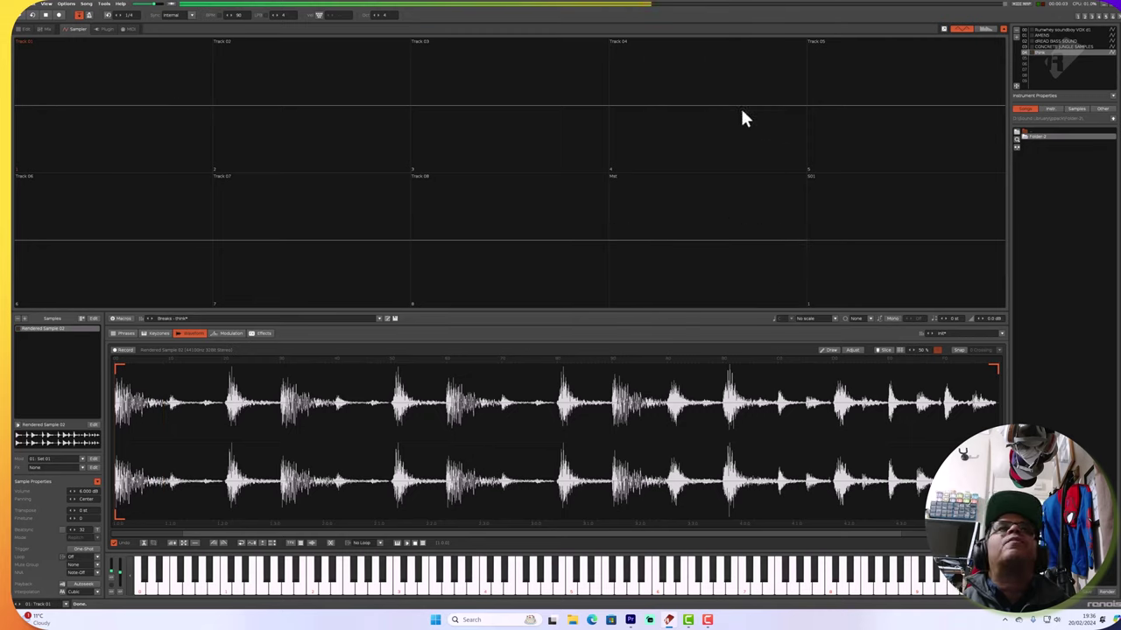
Set the song tempo to 160 BPM and play the think break from a C-4 note on the first line of Track 01.
key(F2)
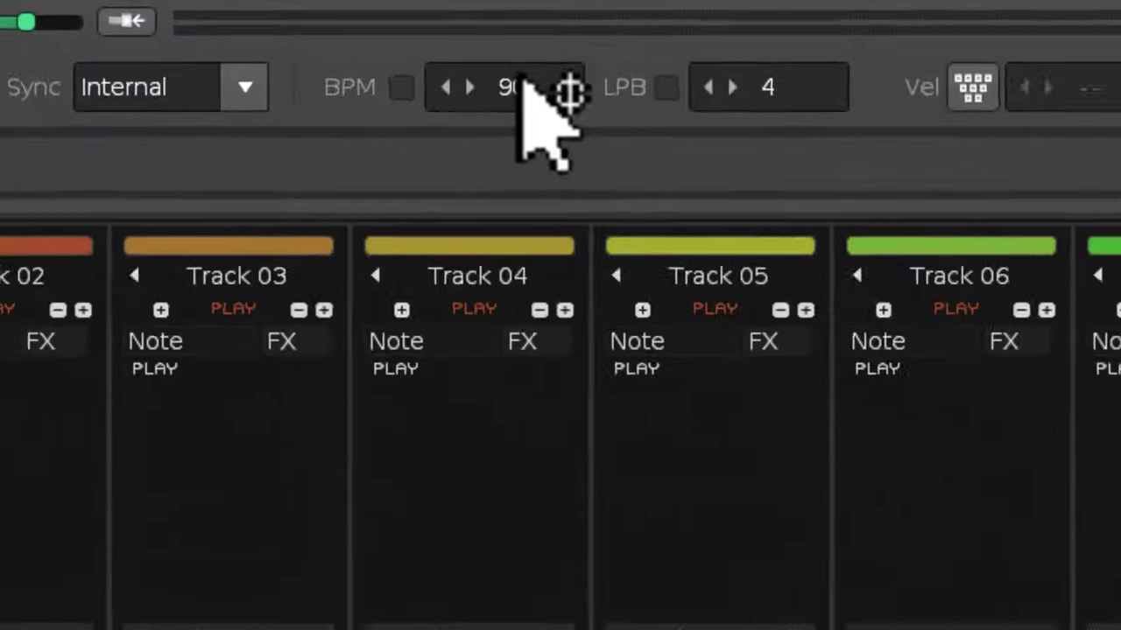
double_click(244, 14)
text(160)
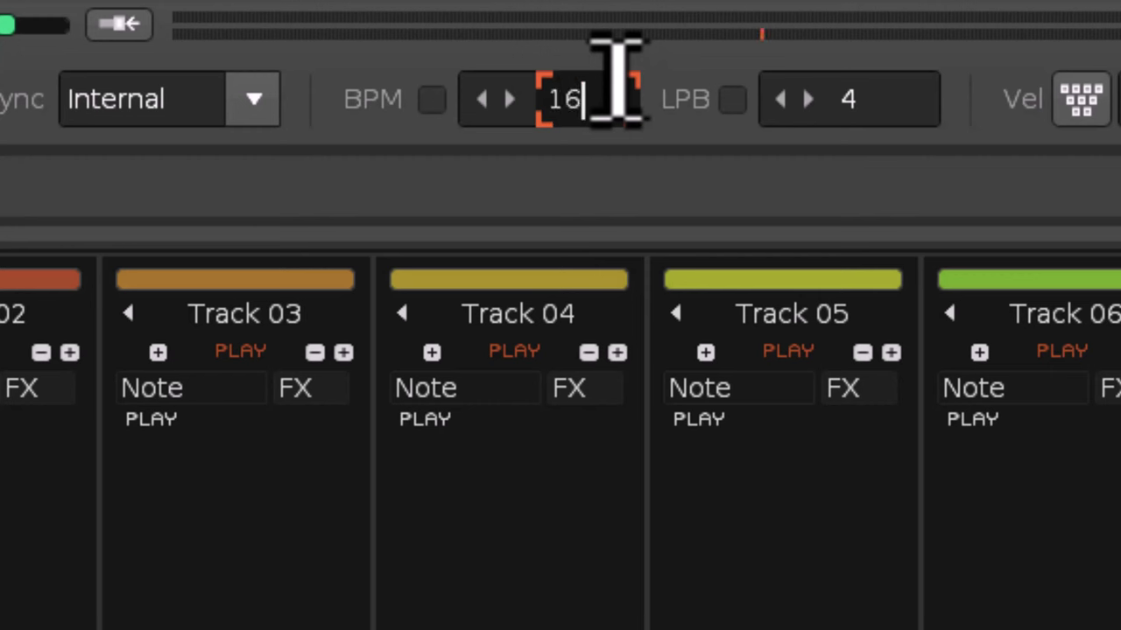
key(Return)
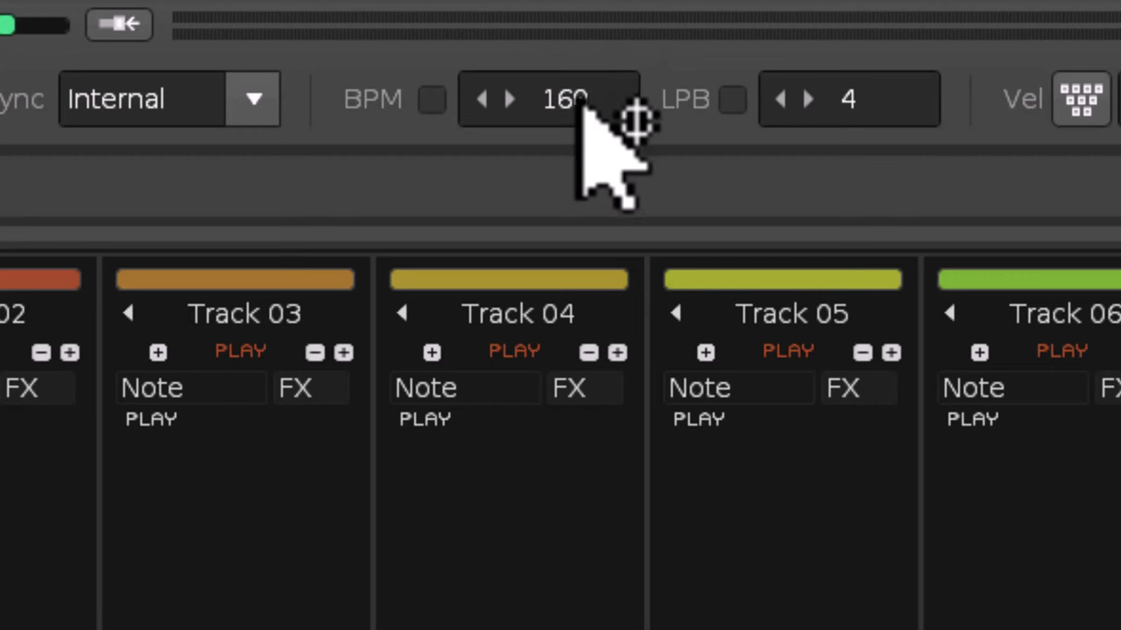
double_click(588, 99)
text(16)
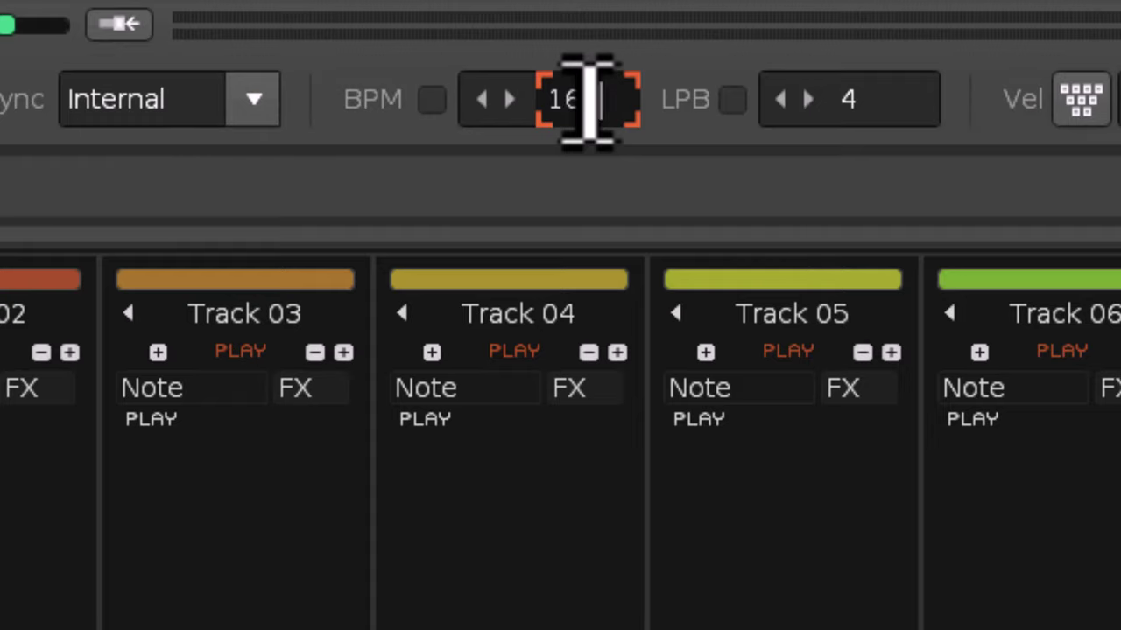
text(0)
key(Return)
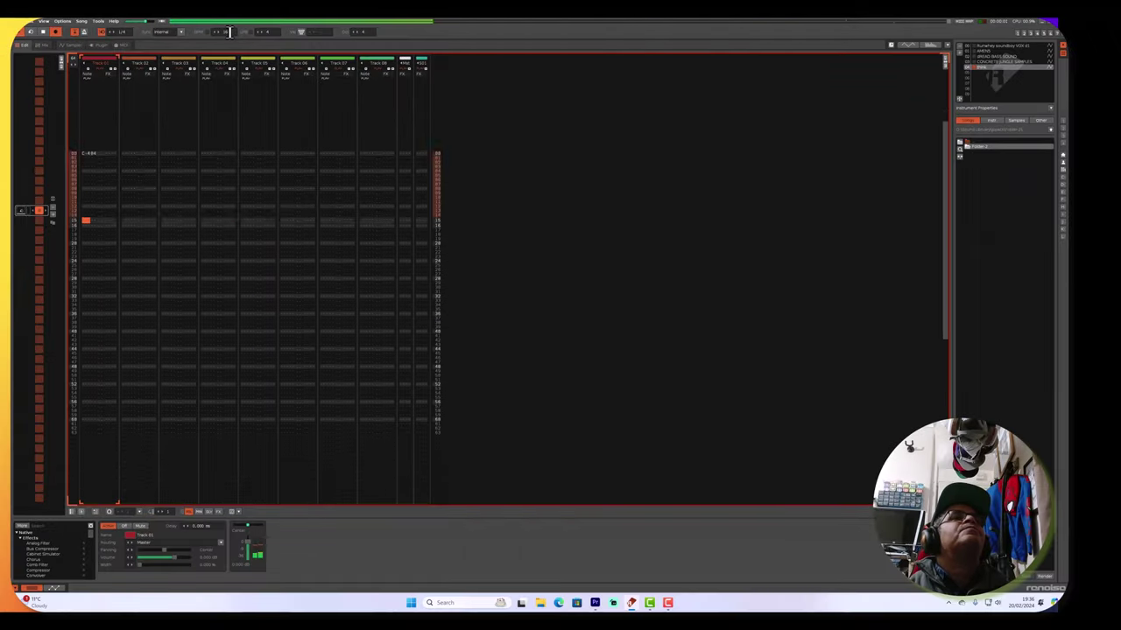
key(space)
key(space)
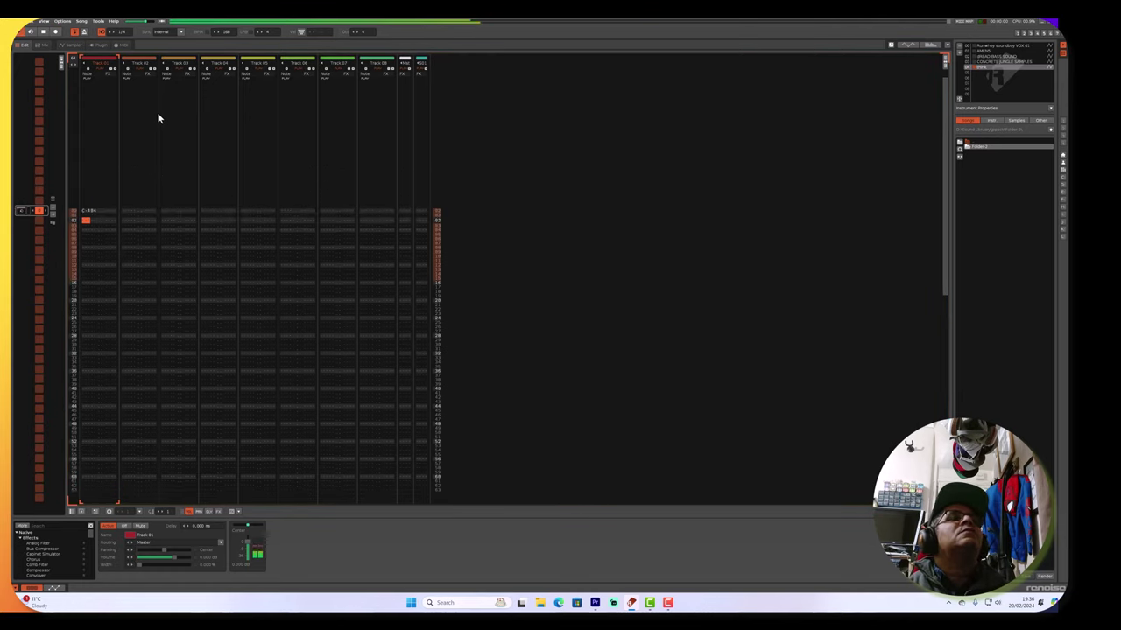
Open the think break in the sampler, keep its Transpose at 0 st, and set its Finetune to -29.
double_click(977, 62)
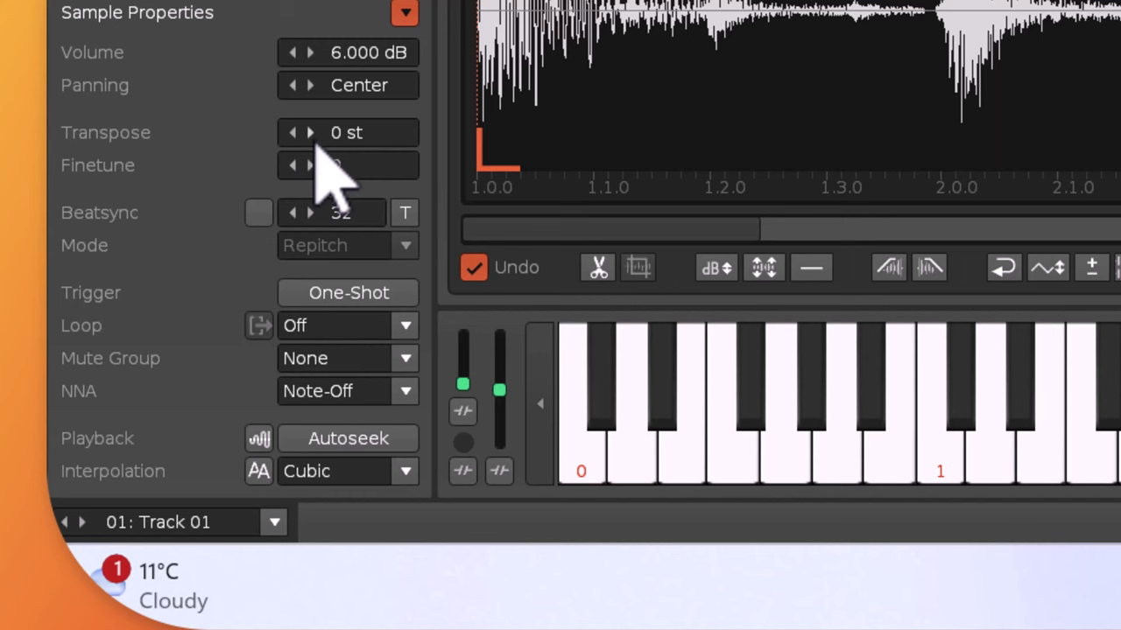
click(70, 499)
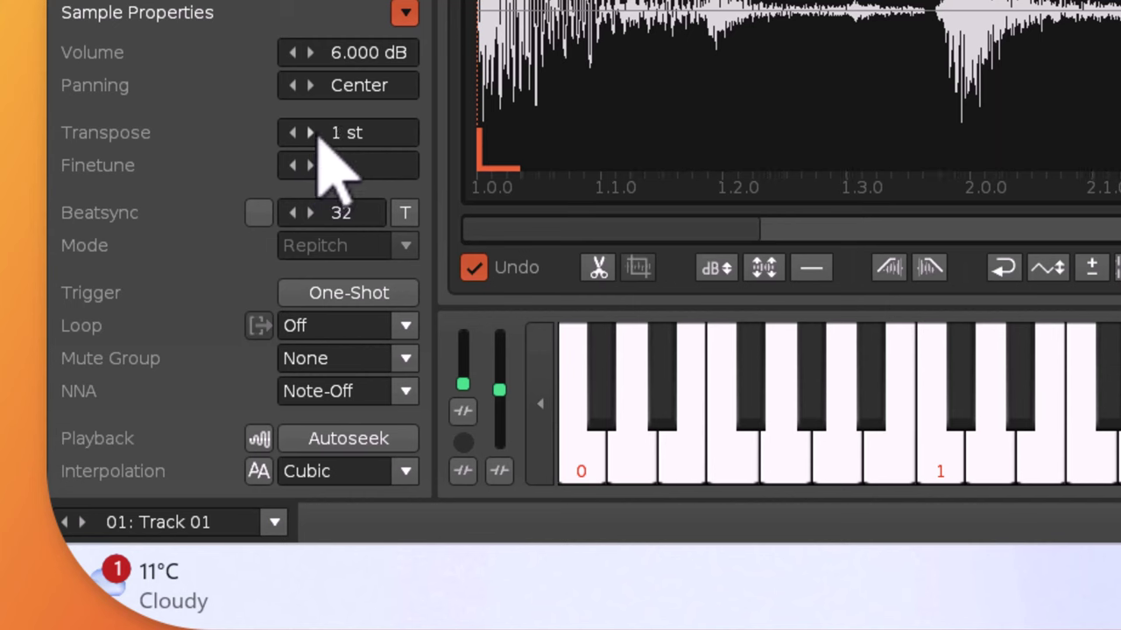
click(293, 132)
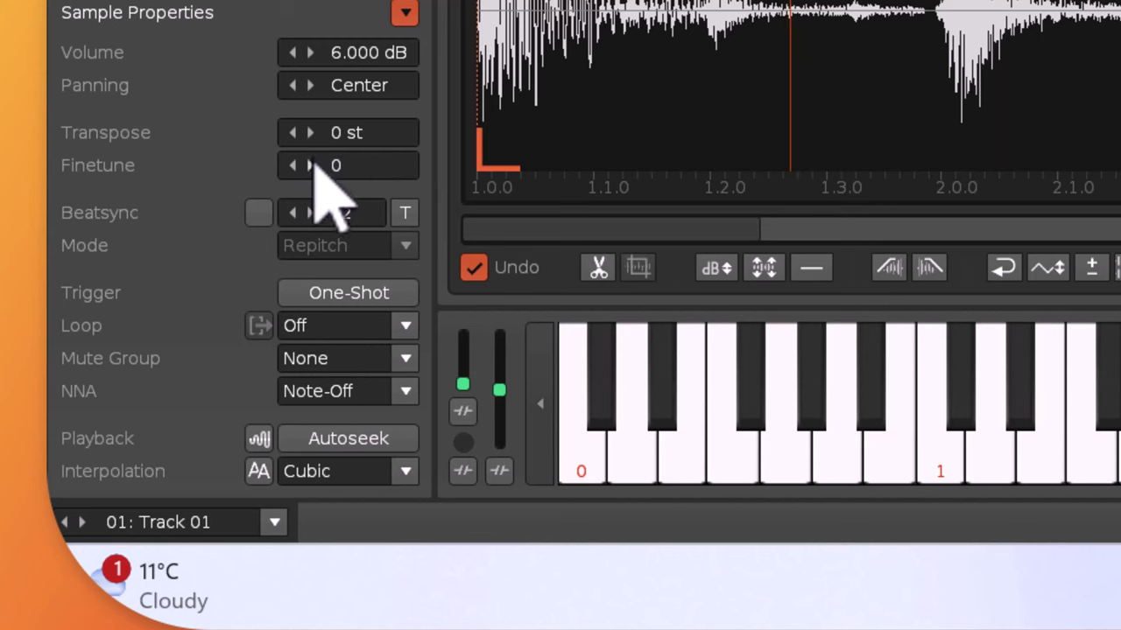
click(311, 164)
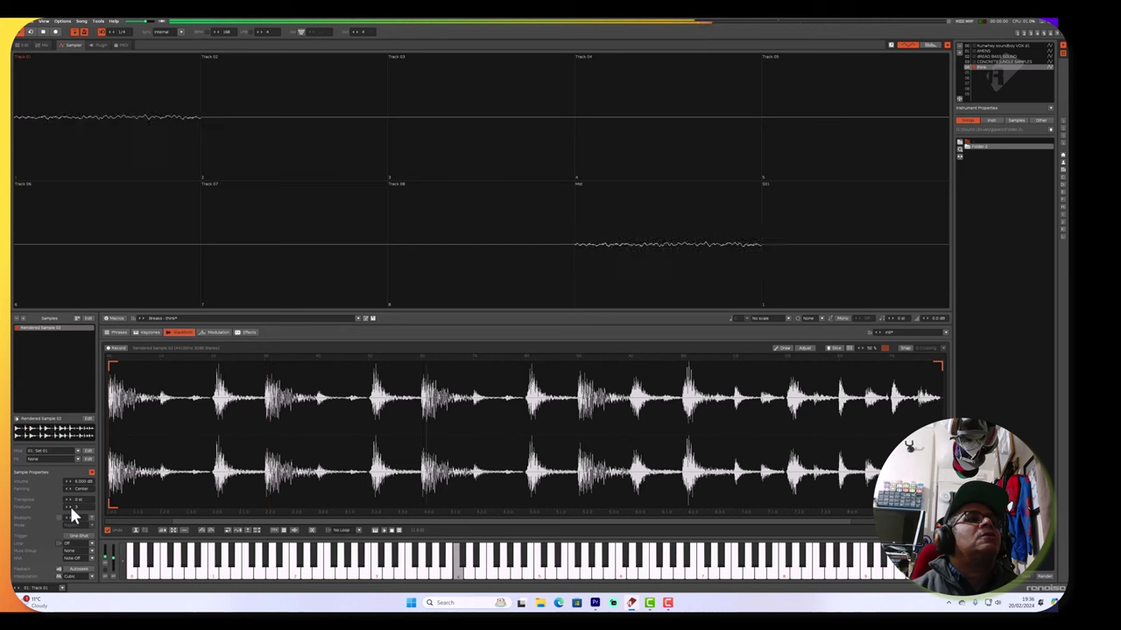
scroll(70, 508, up, 4)
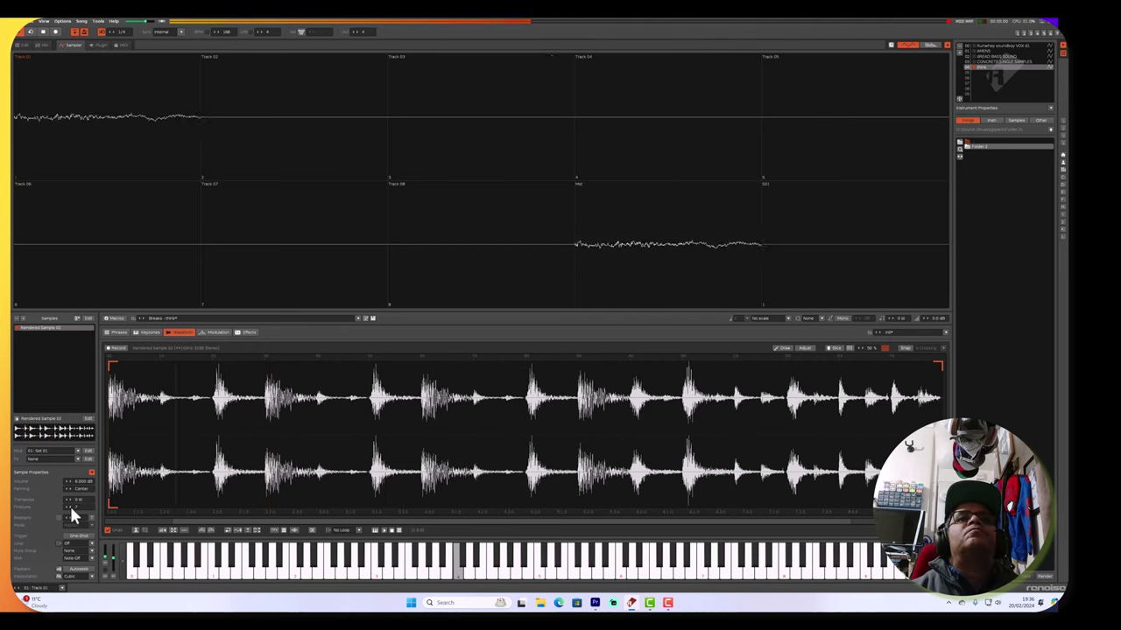
scroll(72, 514, up, 2)
scroll(72, 513, up, 5)
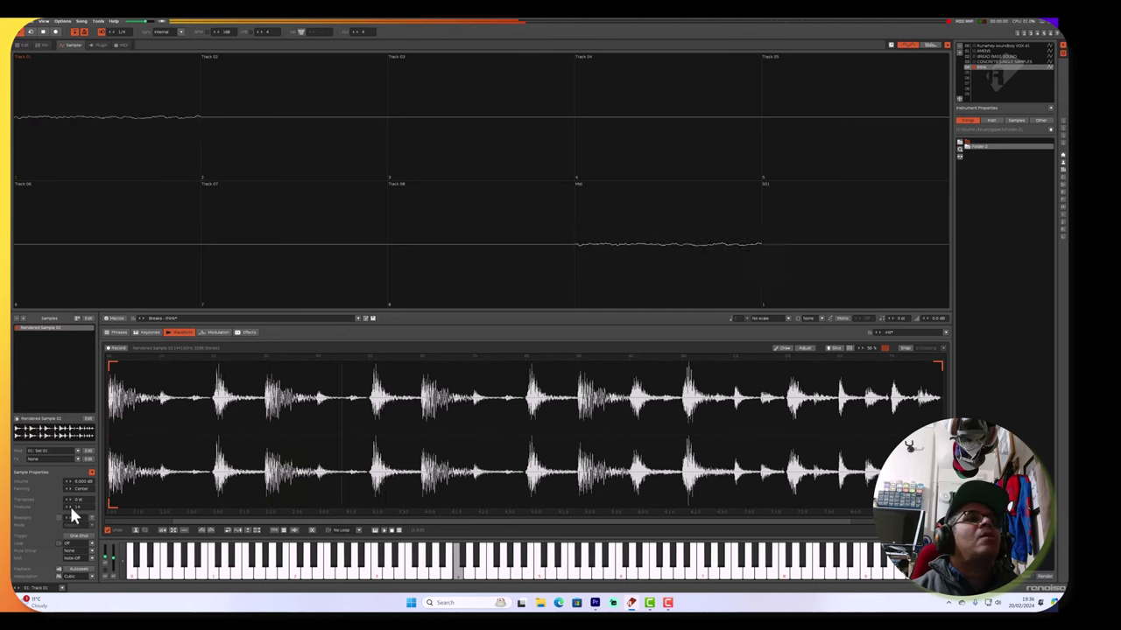
scroll(70, 508, up, 20)
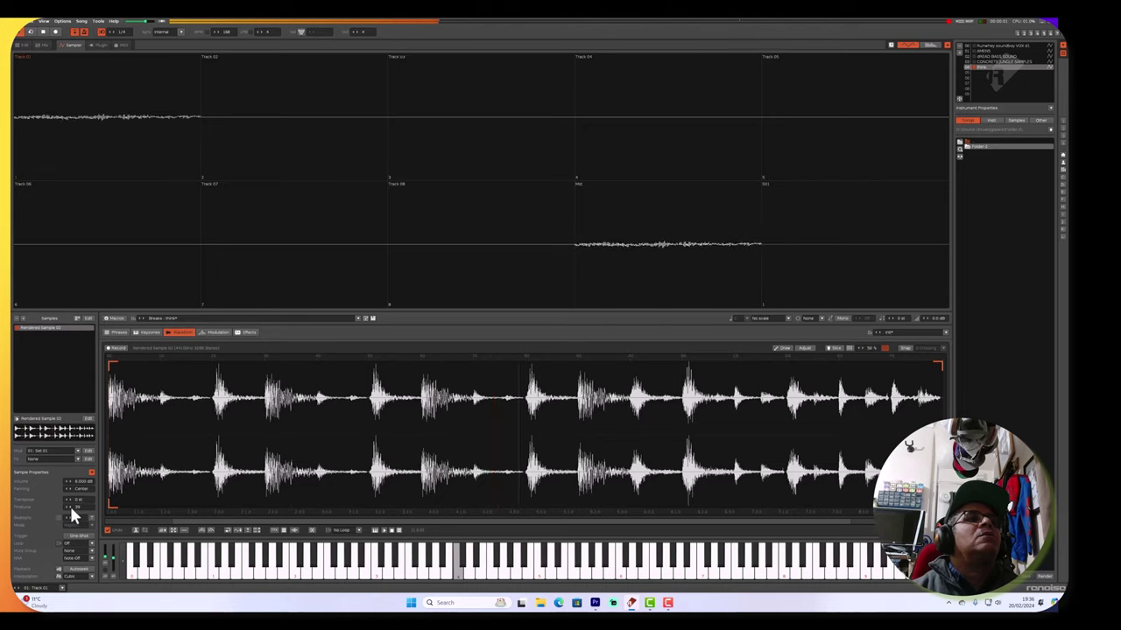
scroll(67, 506, down, 20)
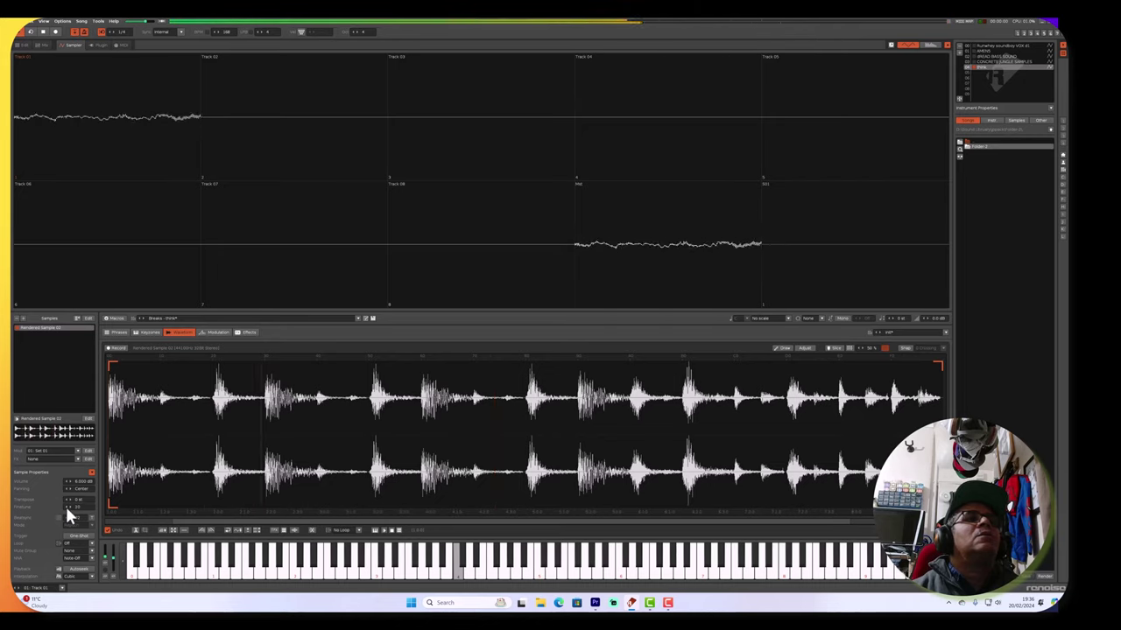
scroll(67, 507, down, 20)
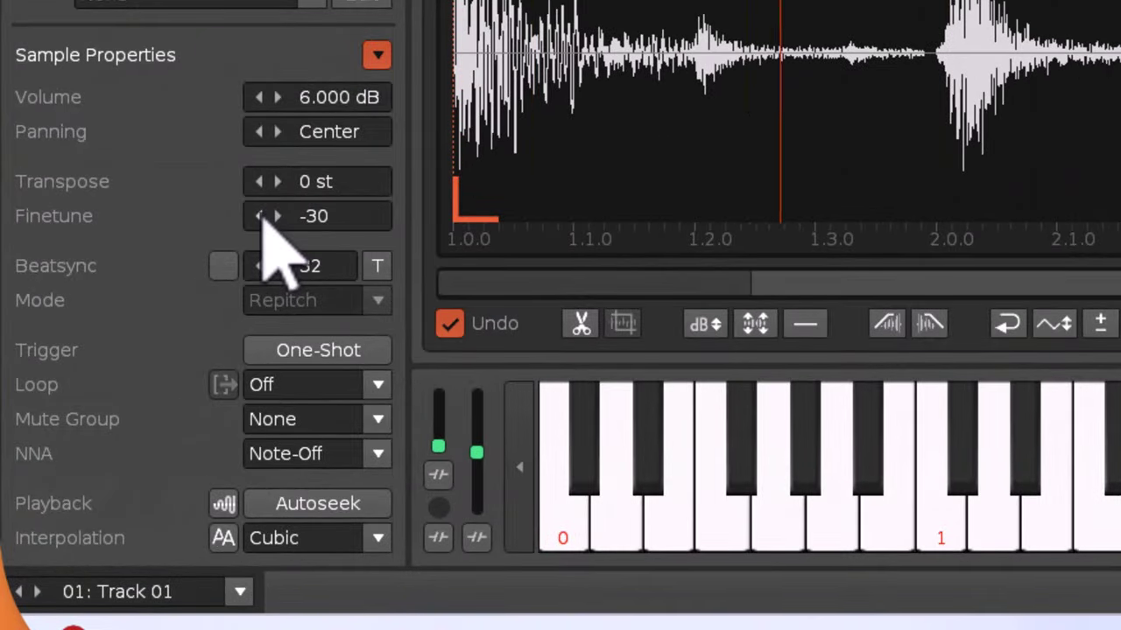
scroll(263, 215, up, 1)
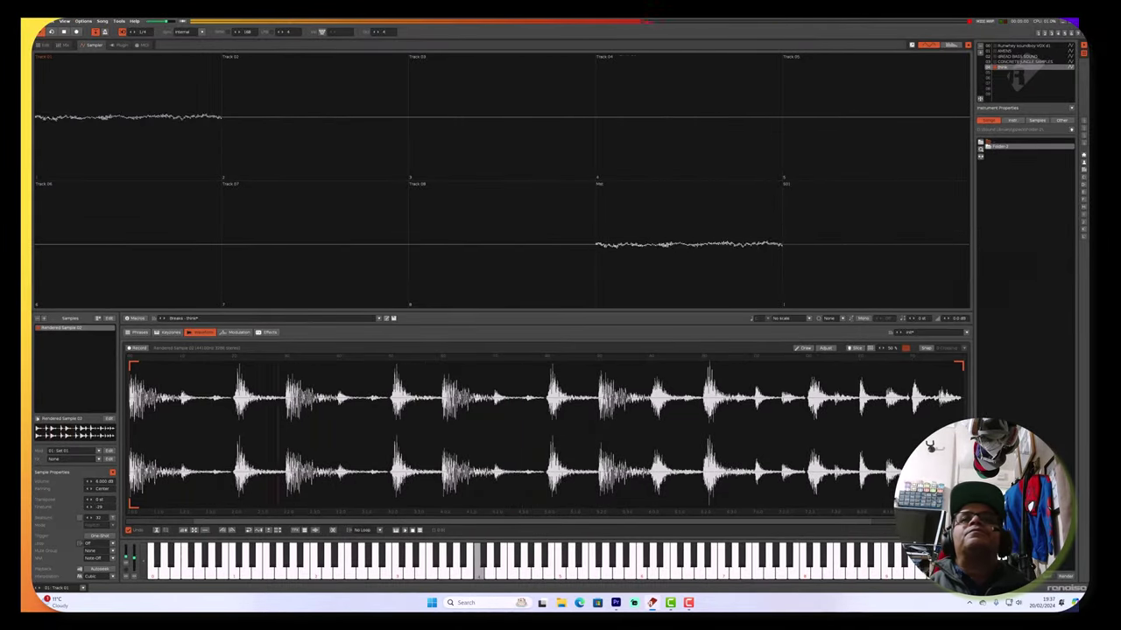
Play the loop in the pattern editor and check the finetuned think break's waveform.
click(1038, 31)
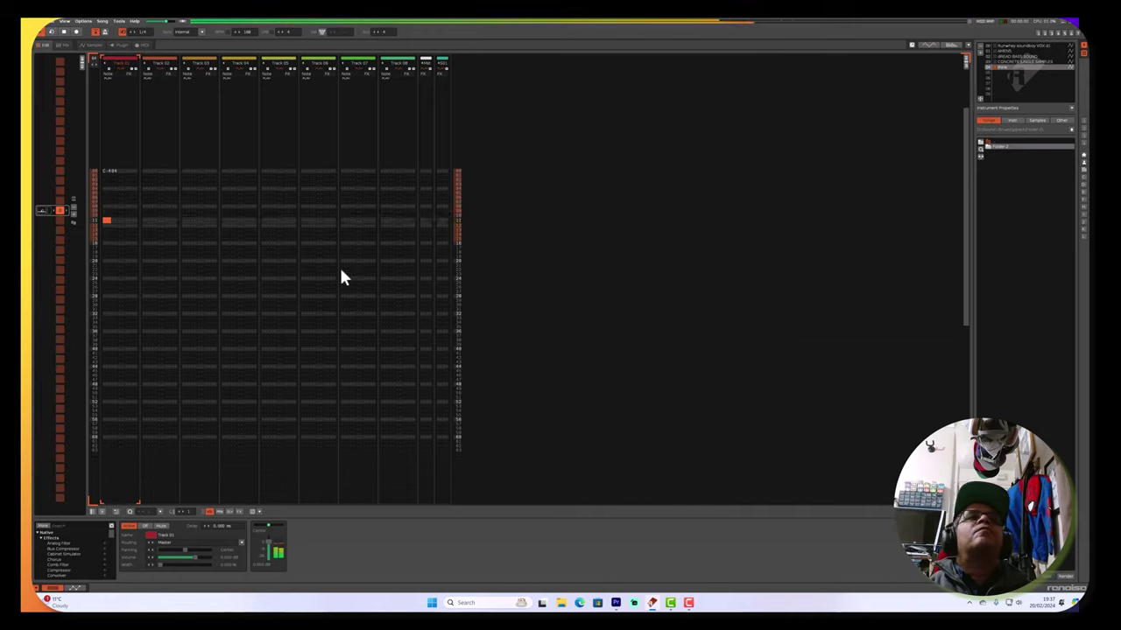
scroll(88, 245, up, 5)
scroll(88, 245, down, 3)
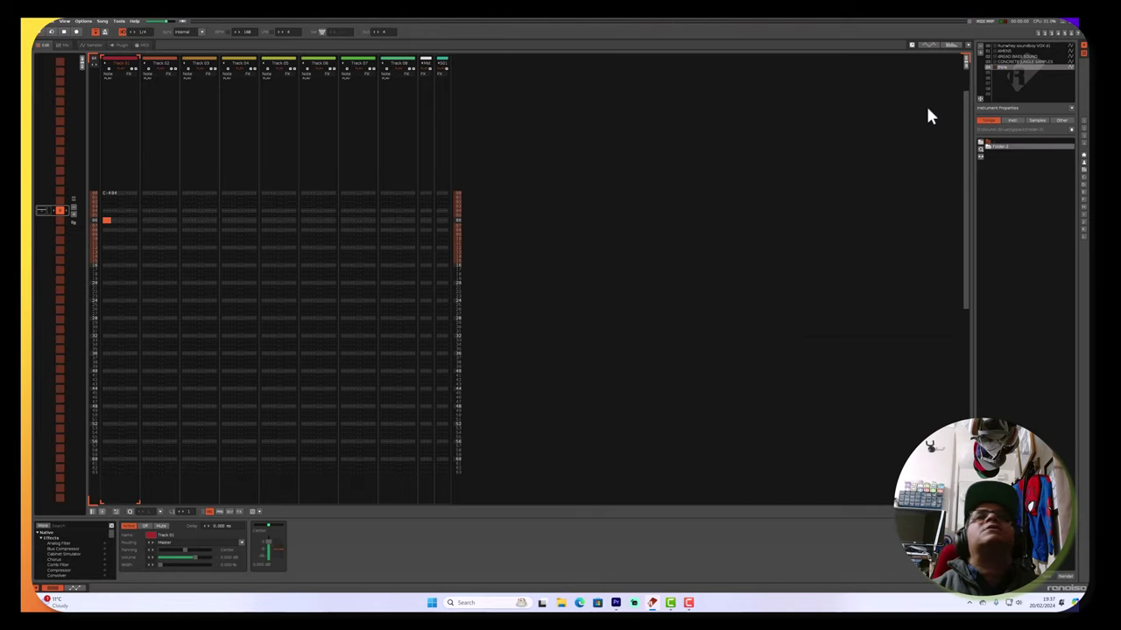
double_click(1019, 68)
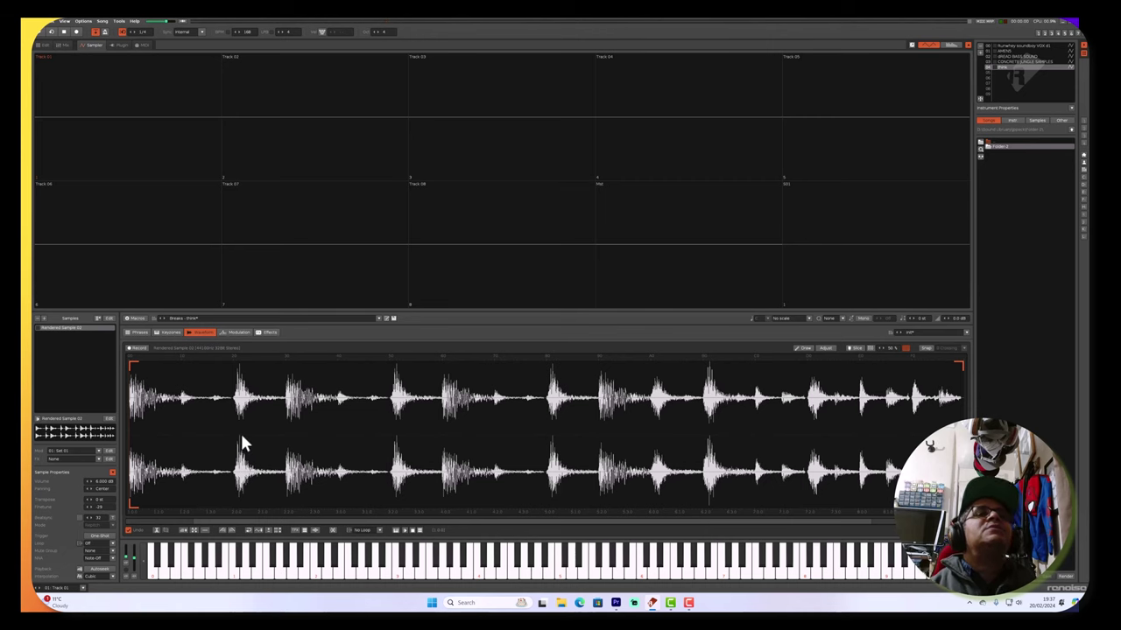
Render the selected lines 00 to 31 of Track 01, holding the think break, to a new sample.
click(1039, 33)
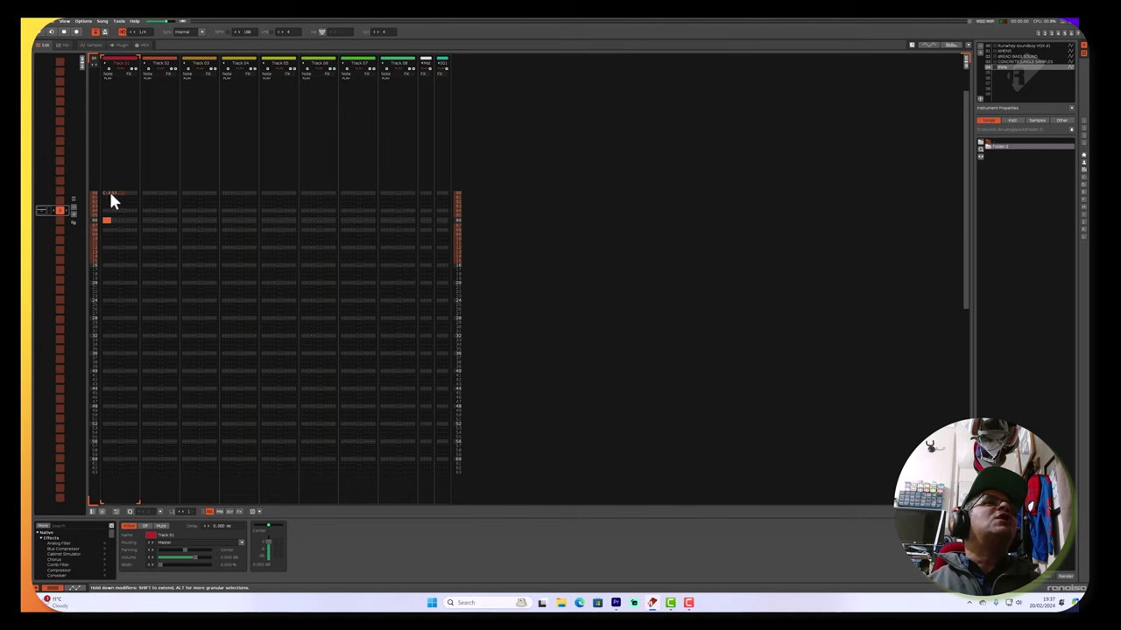
key(space)
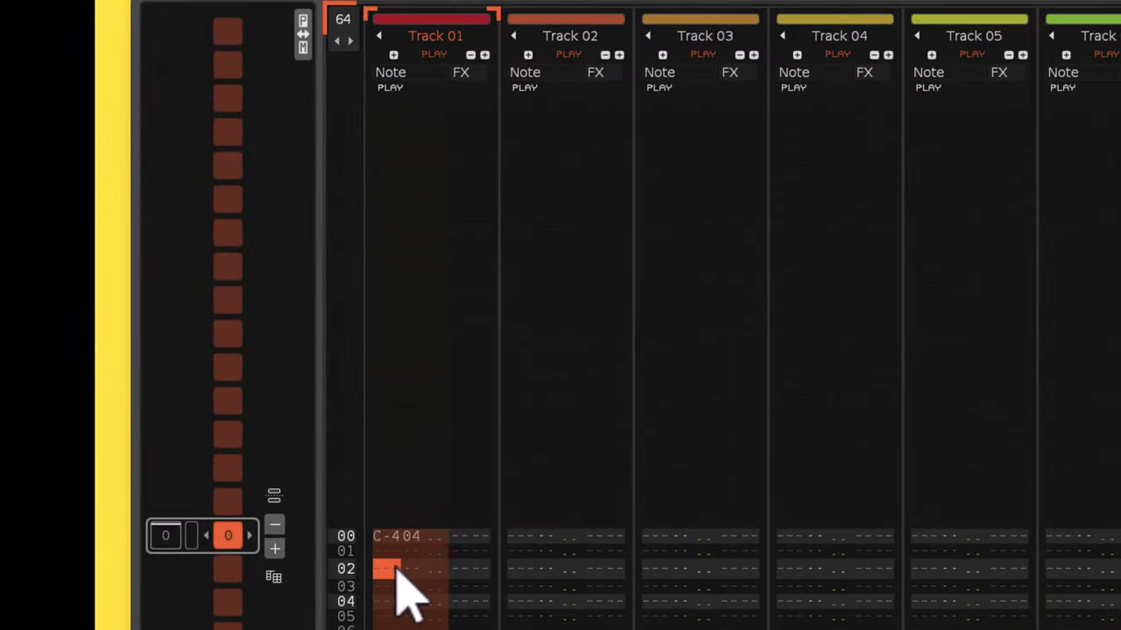
scroll(398, 587, up, 2)
right_click(406, 568)
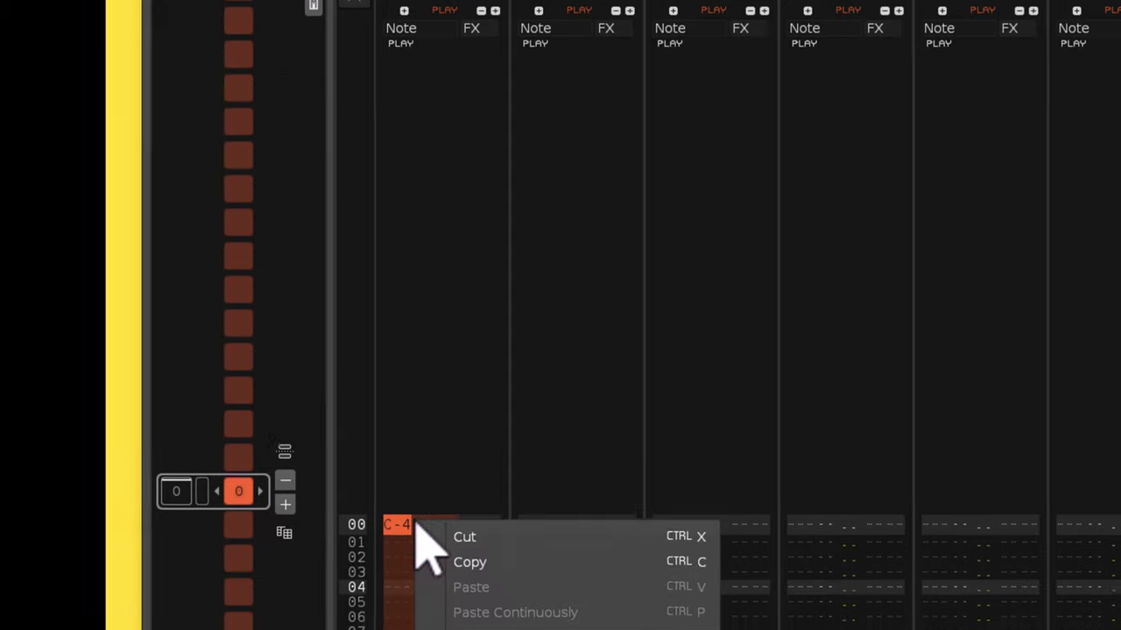
click(711, 326)
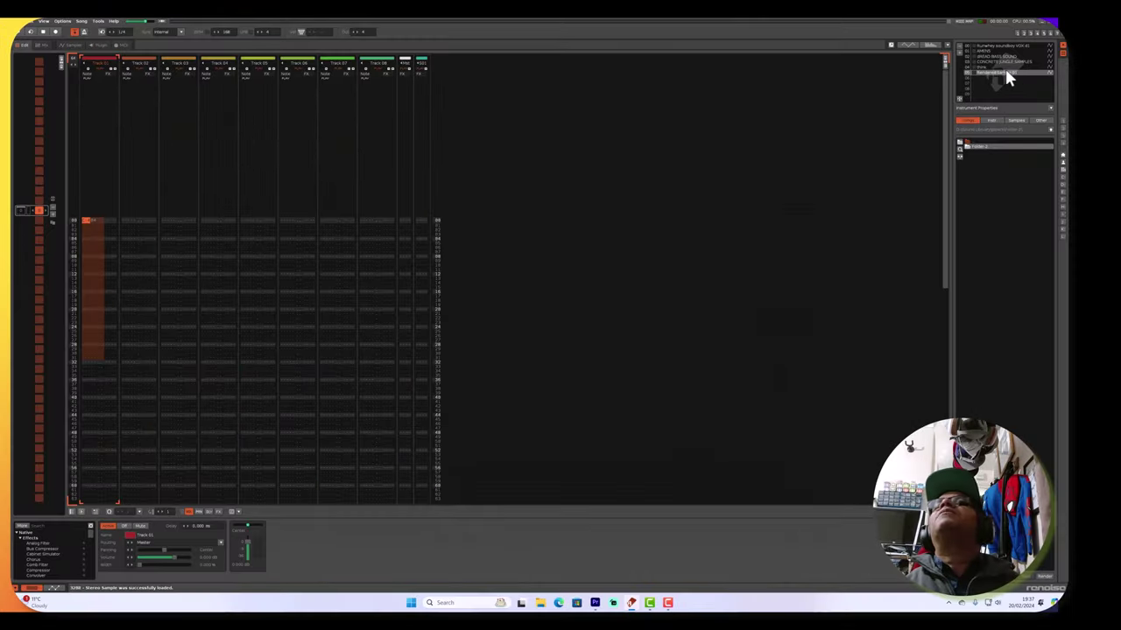
Save the rendered think break as the WAV file "Think break 168" in the tal sampler folder, and play the original think instrument.
double_click(1005, 69)
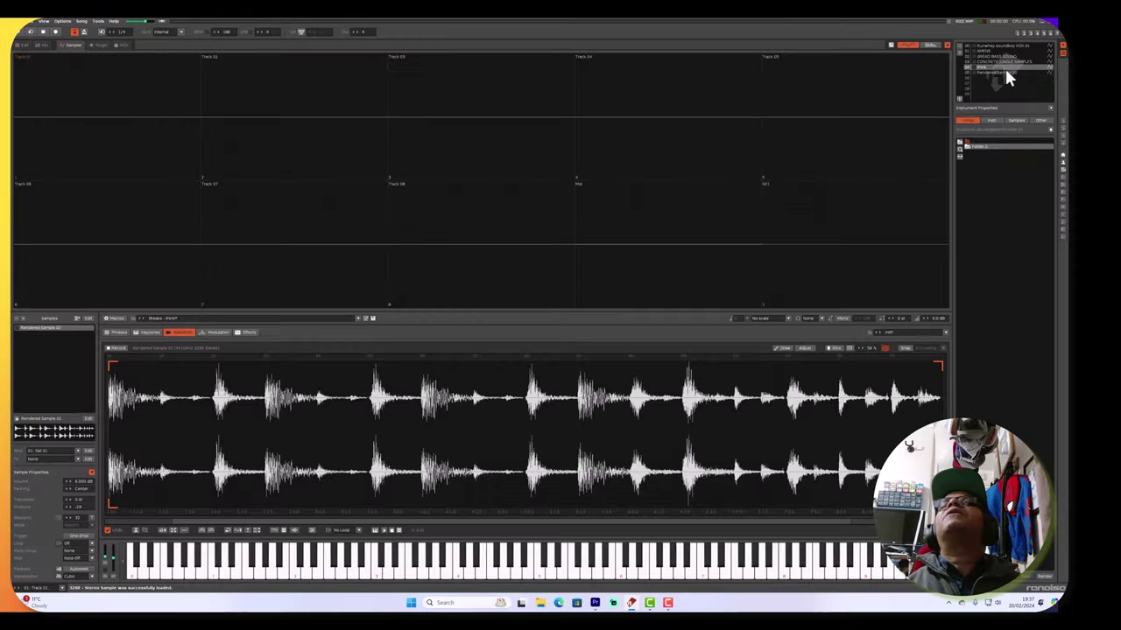
click(1004, 72)
right_click(547, 405)
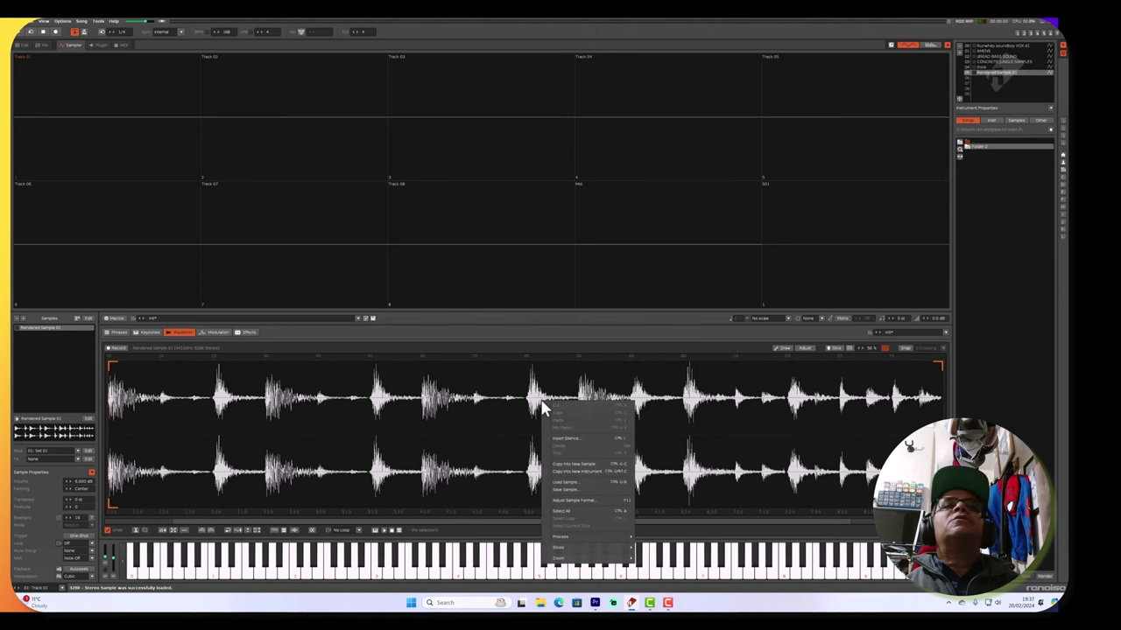
click(608, 486)
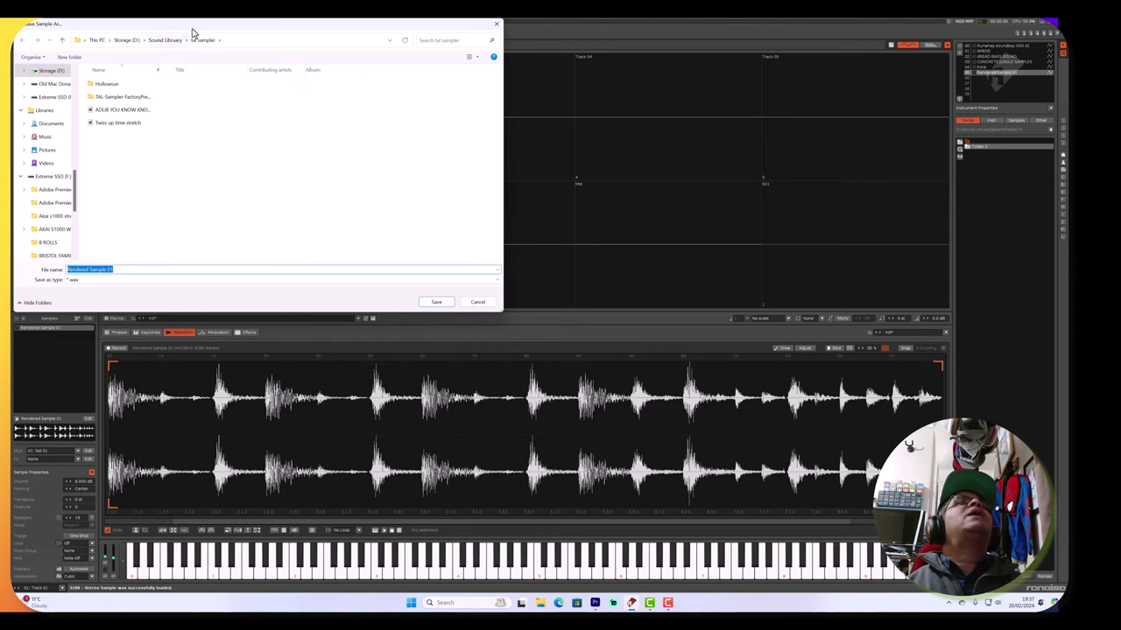
drag(196, 32, 467, 129)
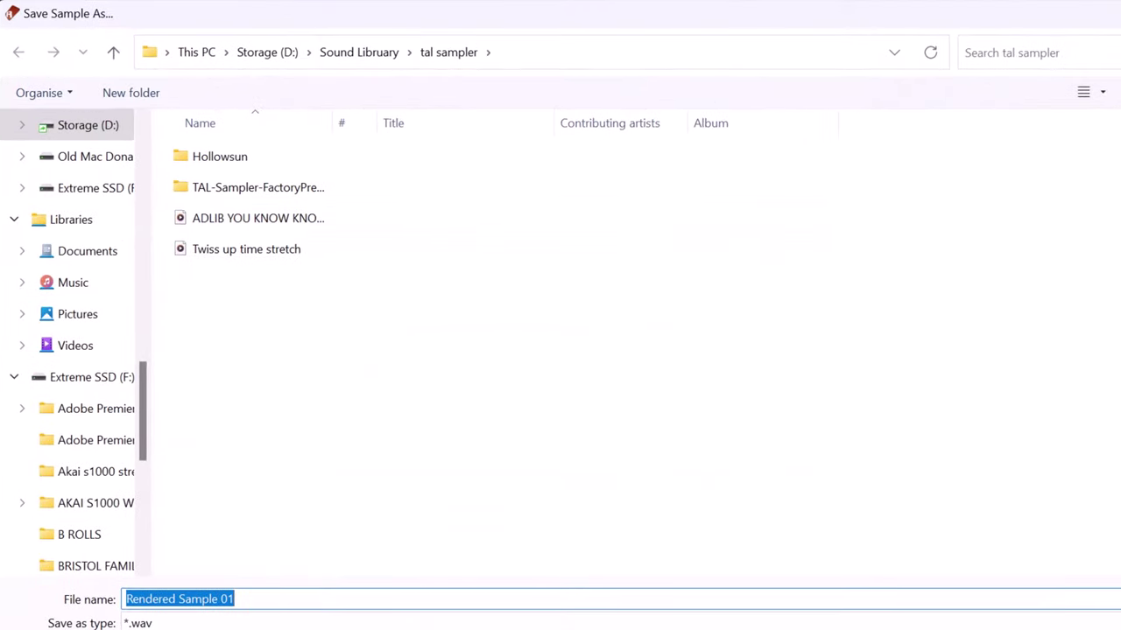
text(Think break 168)
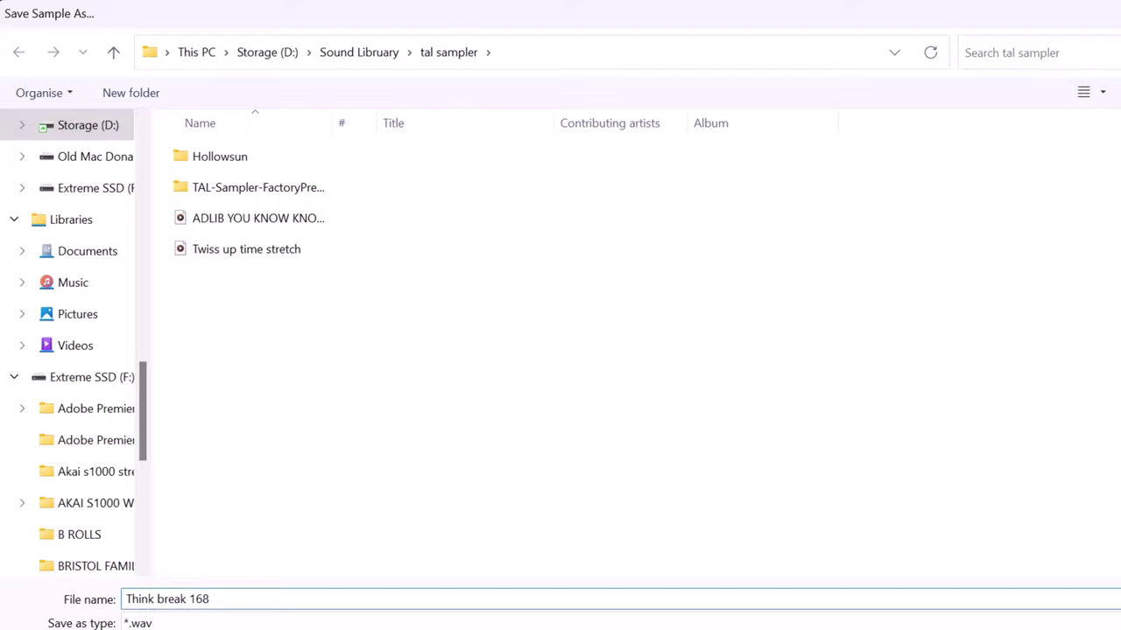
key(Return)
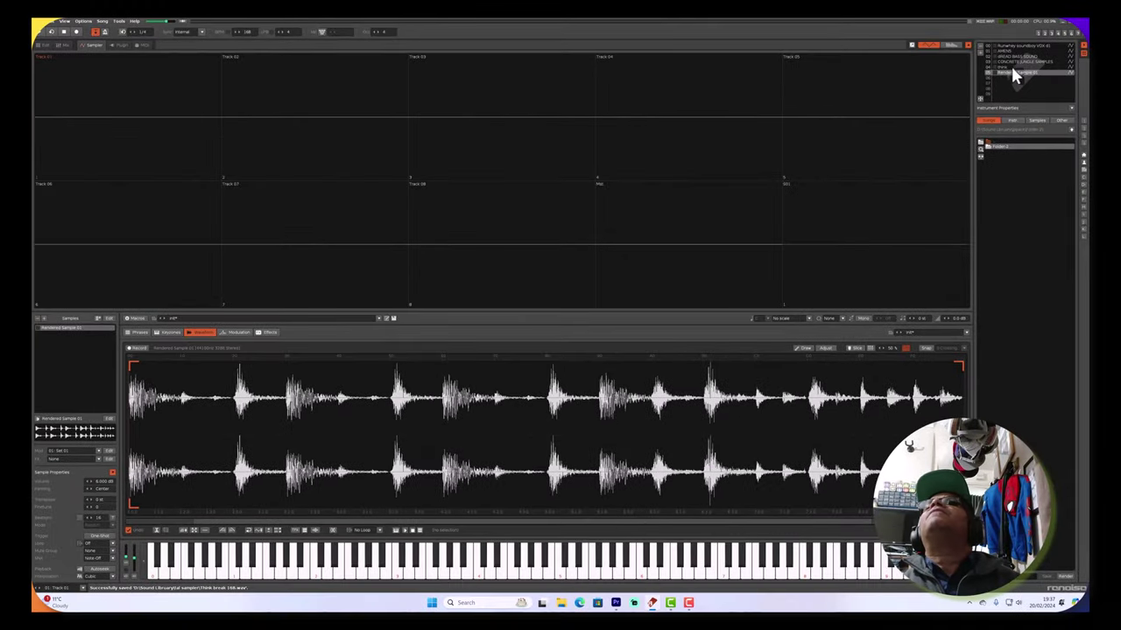
click(1012, 67)
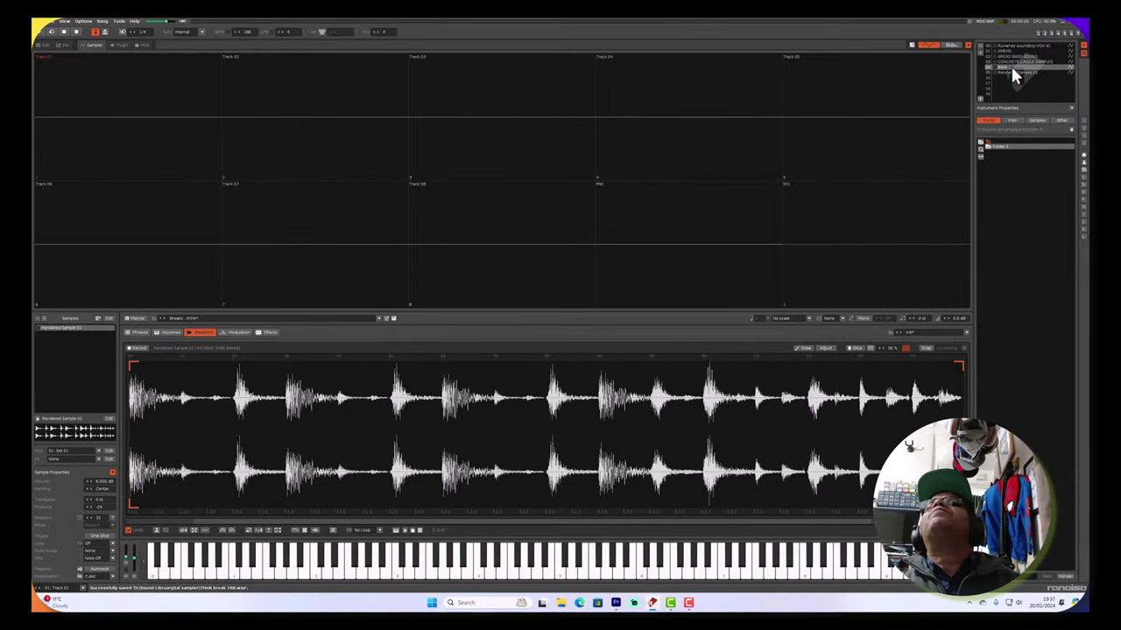
key(space)
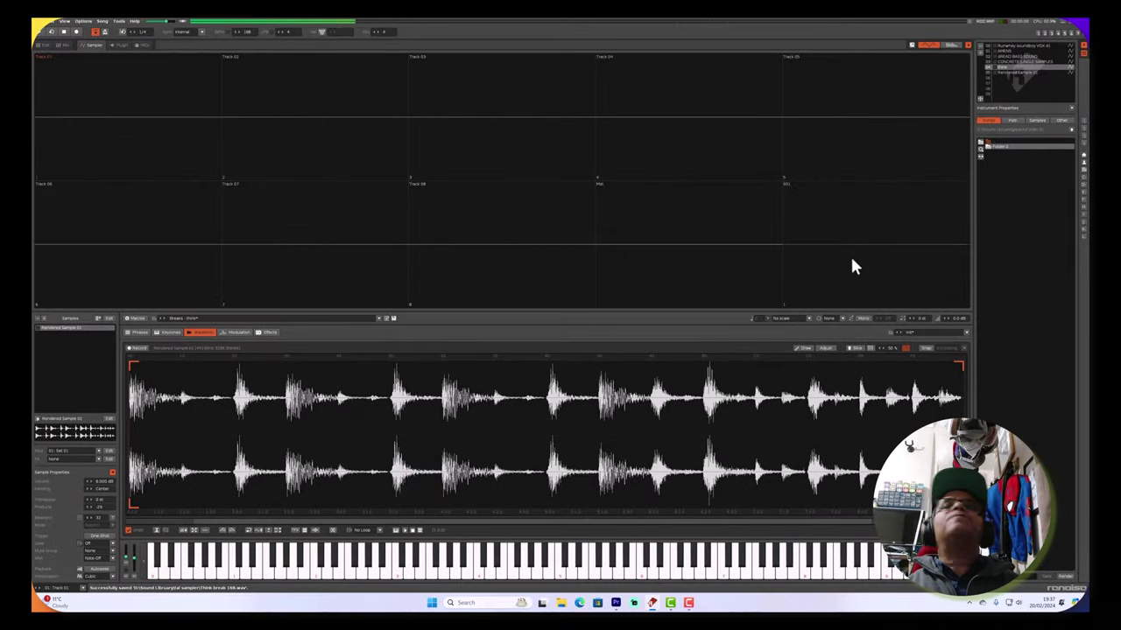
Save the CONCRETE JUNGLE SAMPLES vocal as the WAV file "vox now respect" in the tal sampler folder.
click(1013, 63)
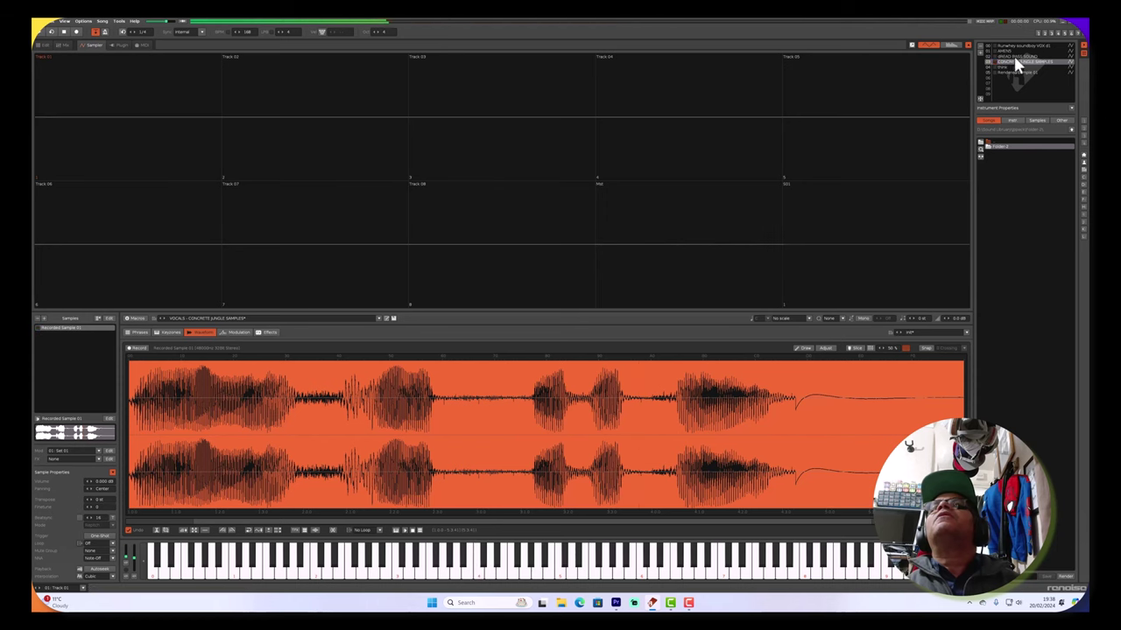
right_click(363, 417)
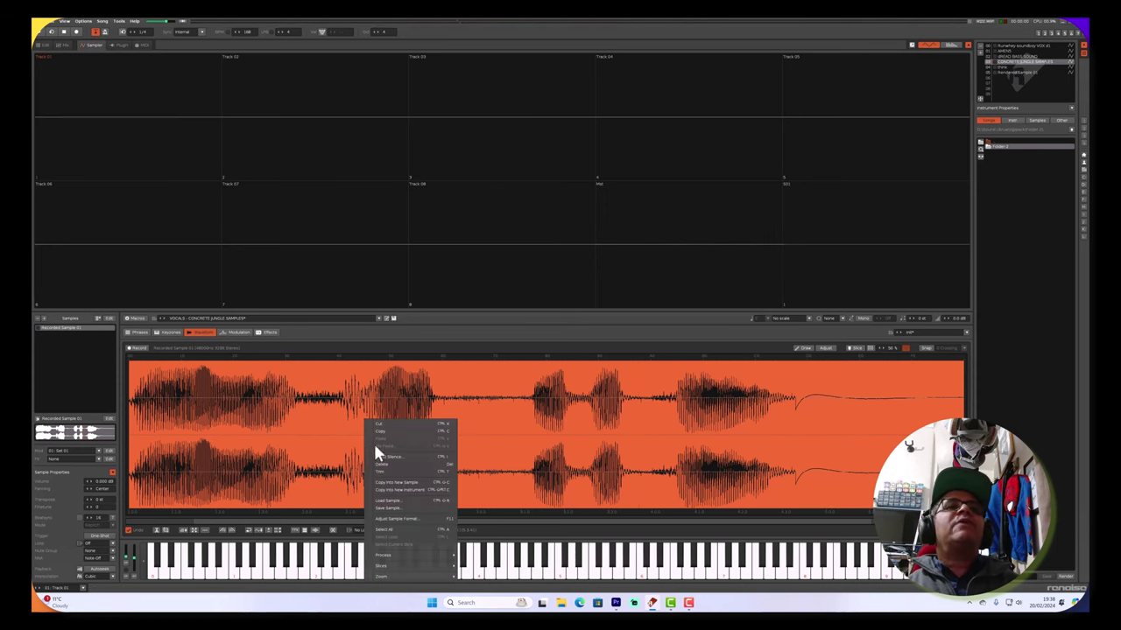
click(387, 509)
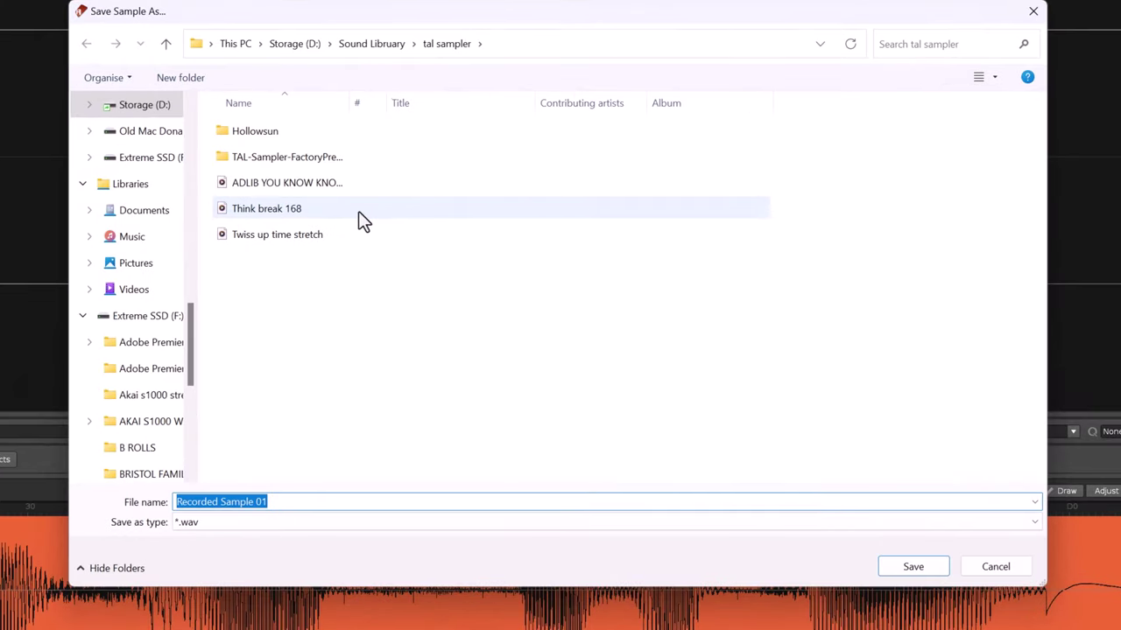
text(vox now res)
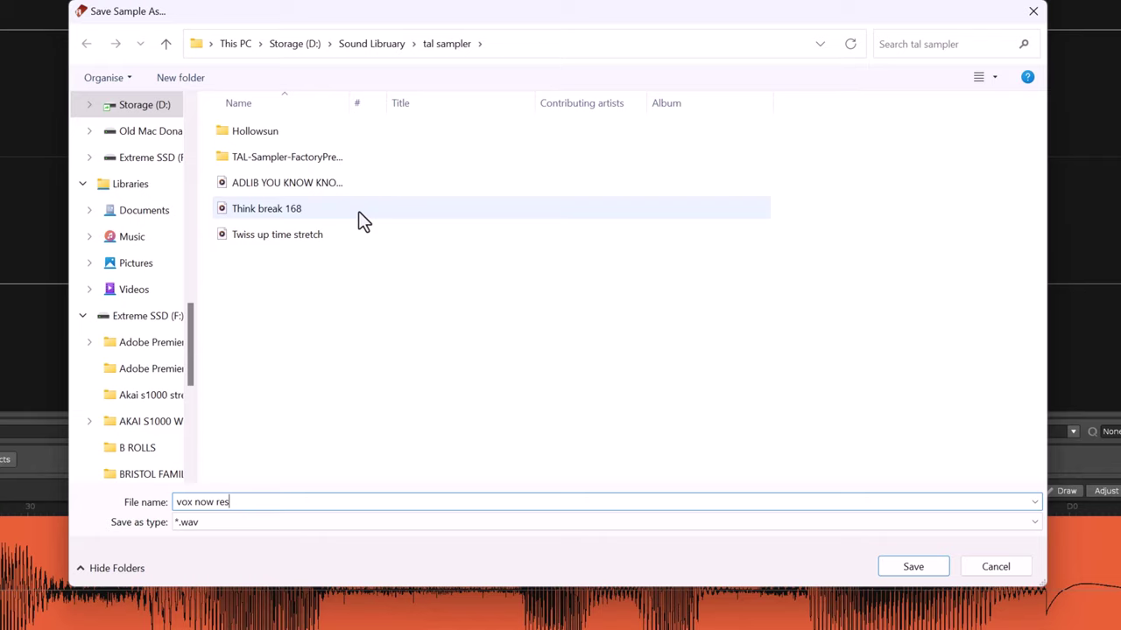
text(pect)
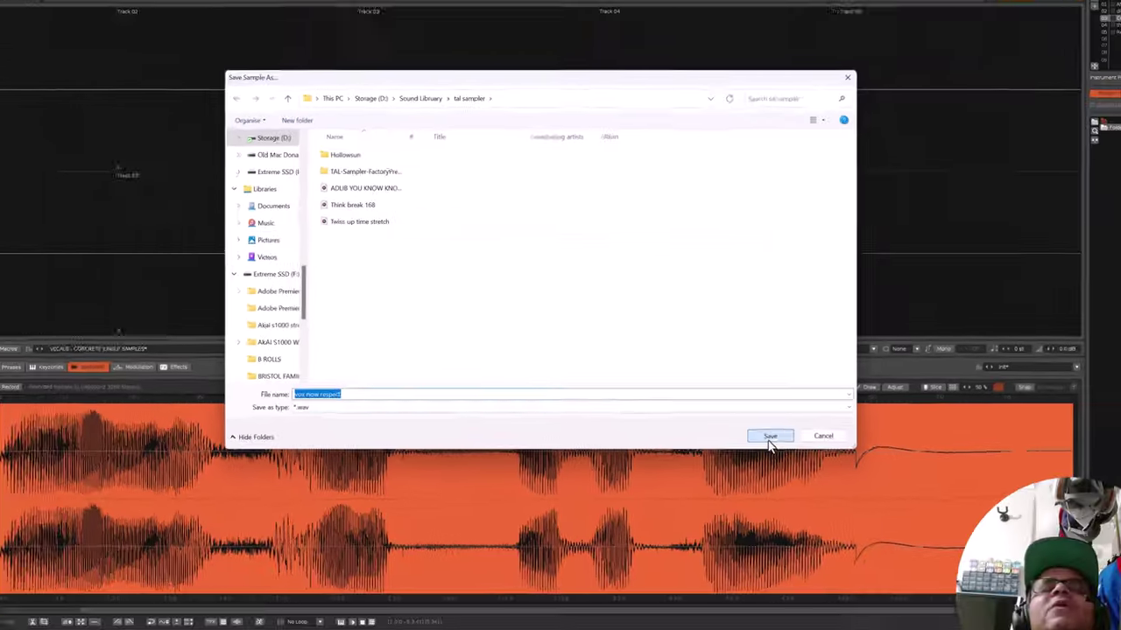
click(926, 541)
Save the DREAD BASS SOUND sample as the WAV file "Dred bass" in the tal sampler folder.
click(1024, 47)
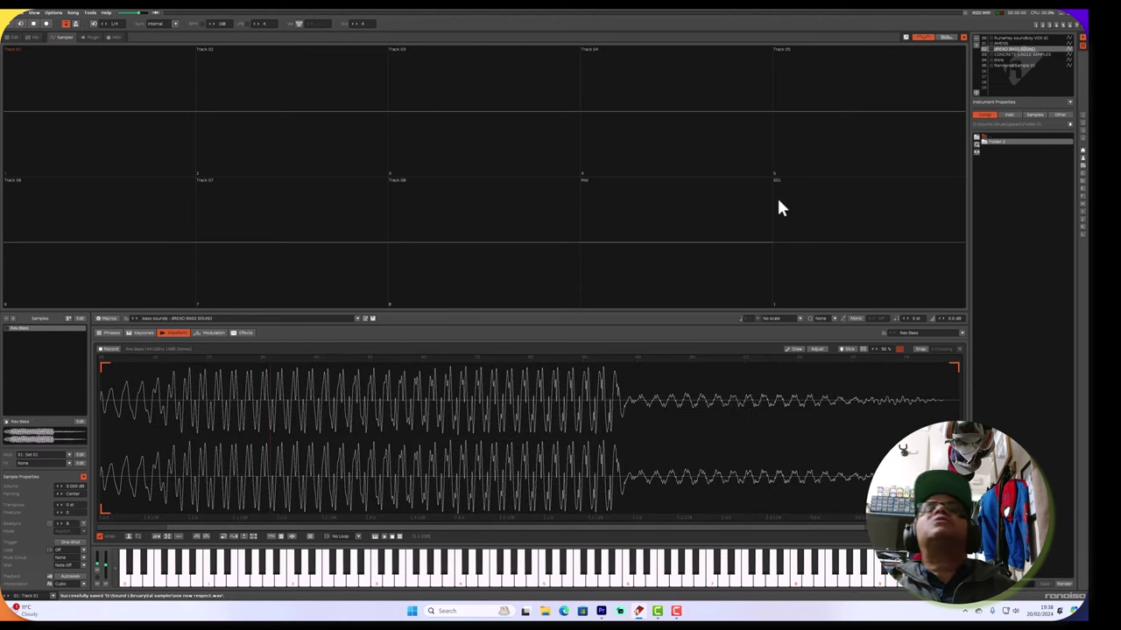
right_click(429, 411)
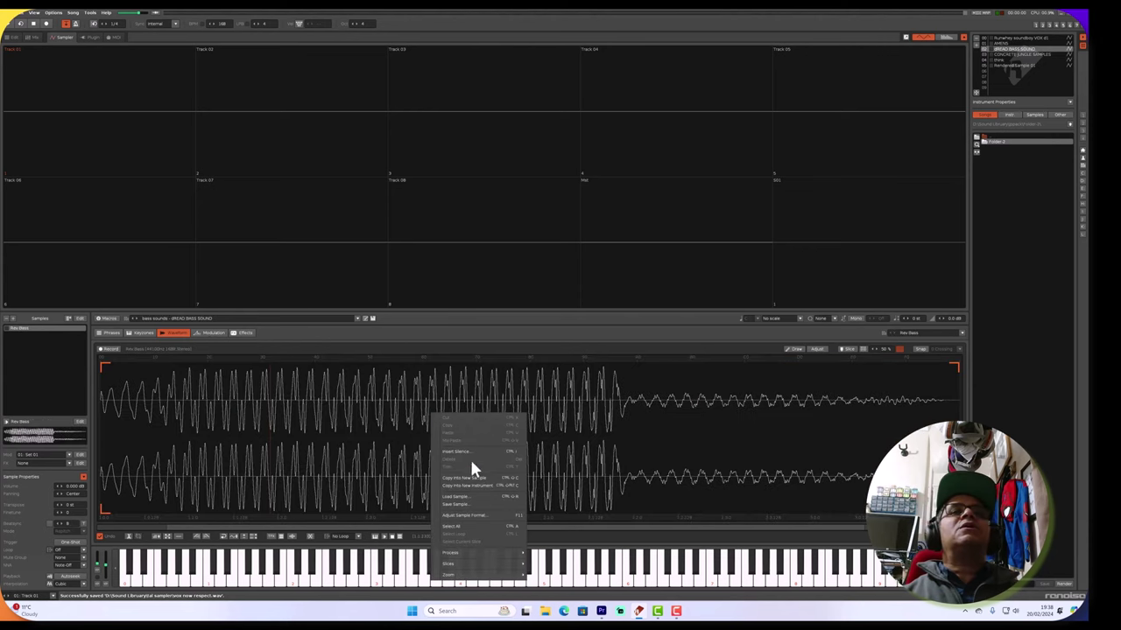
click(476, 516)
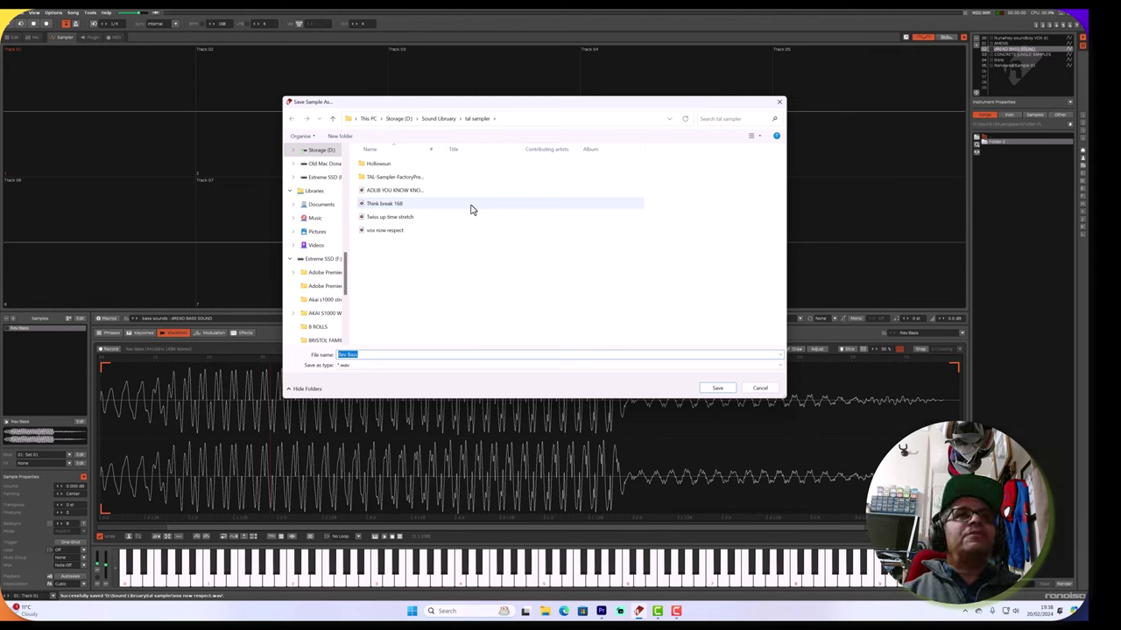
key(Caps_Lock)
text(dred bass)
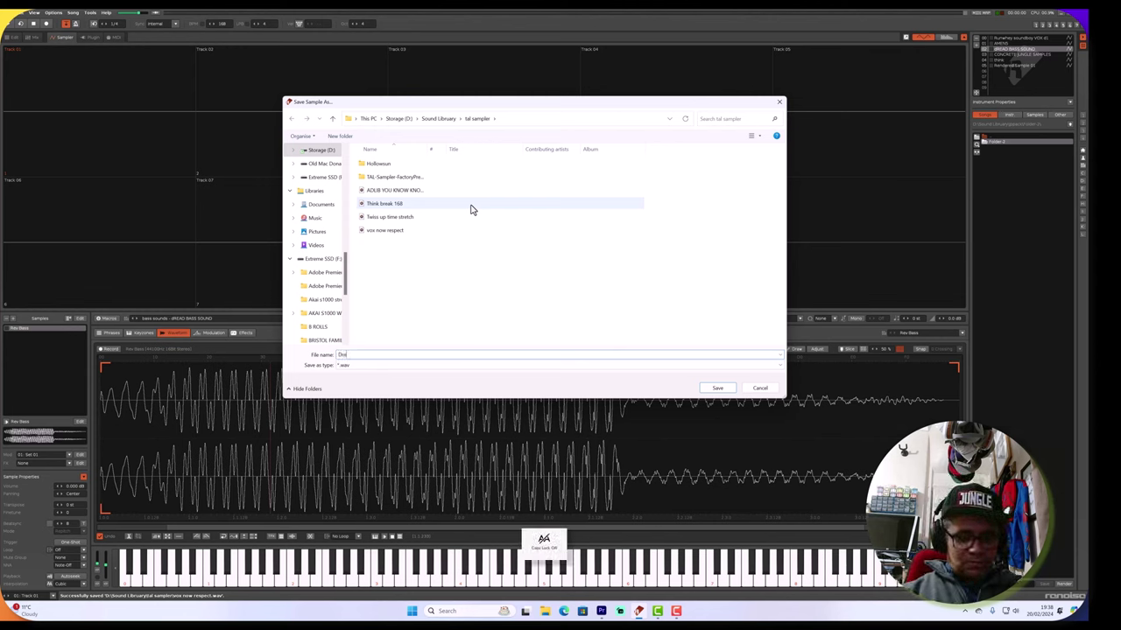
key(Return)
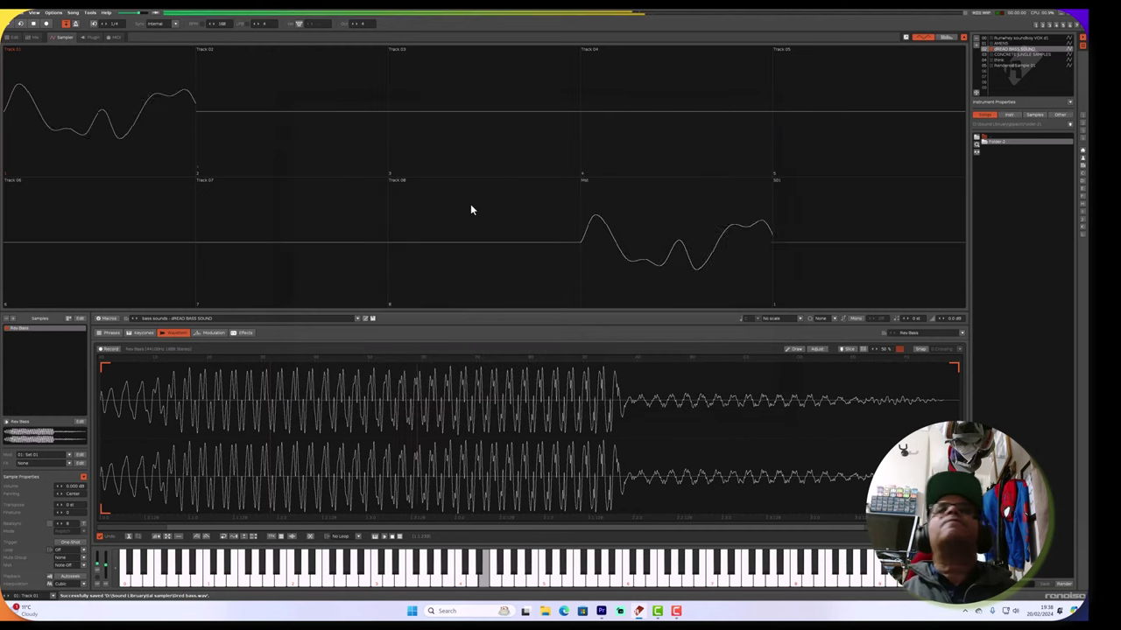
Replace the note on line 00 of Track 01 with a C-4 of the AMEN5 instrument and play the pattern.
click(1005, 44)
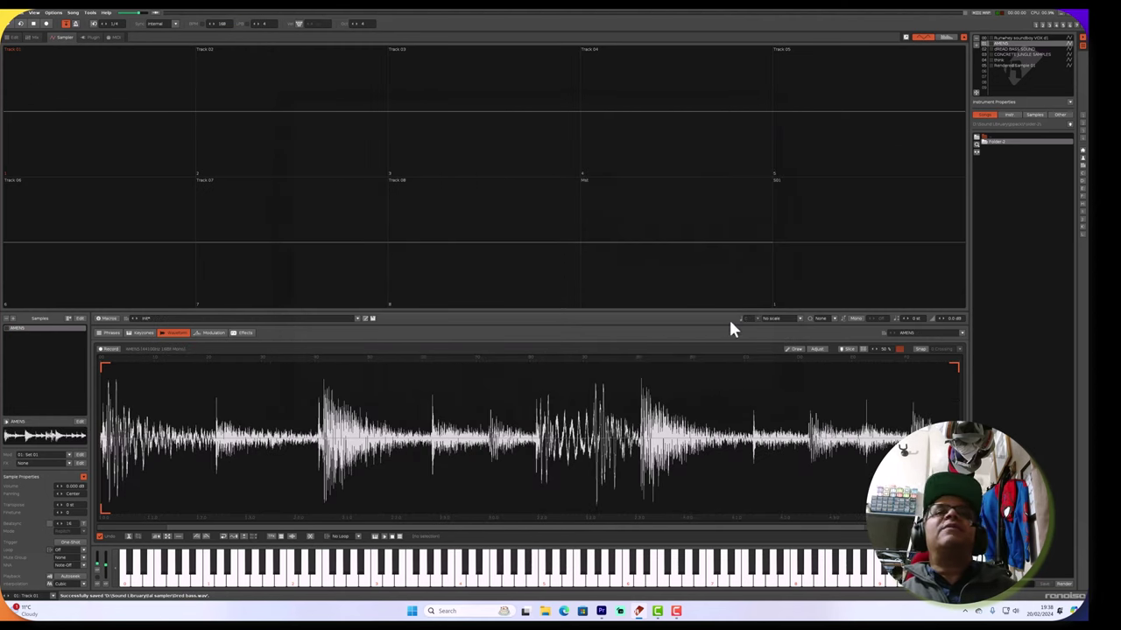
click(1039, 25)
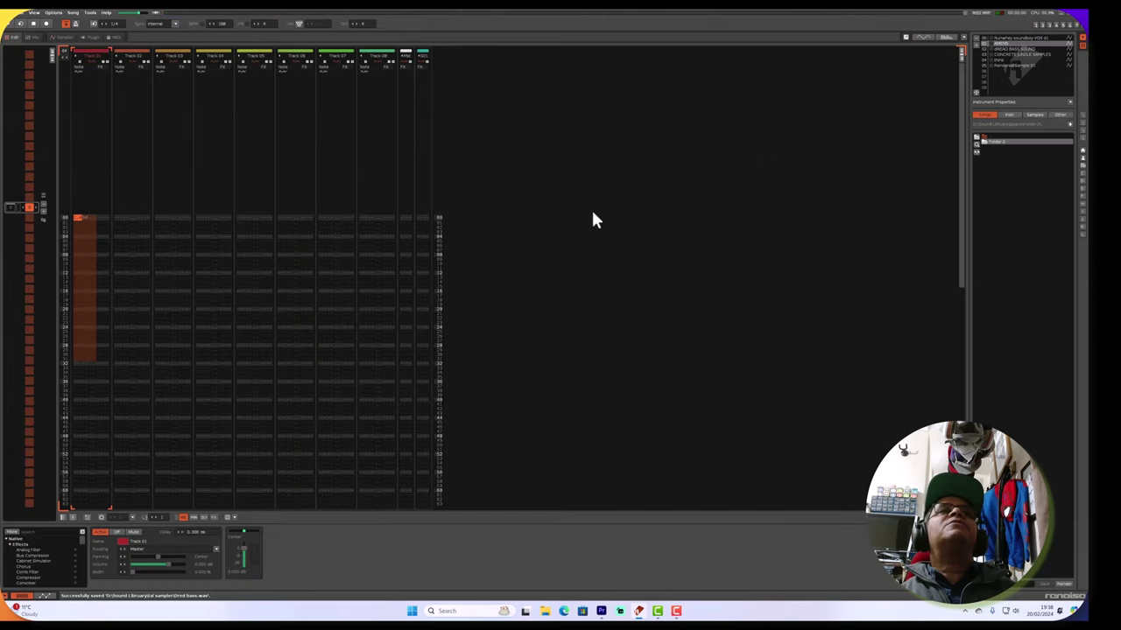
click(78, 218)
key(Escape)
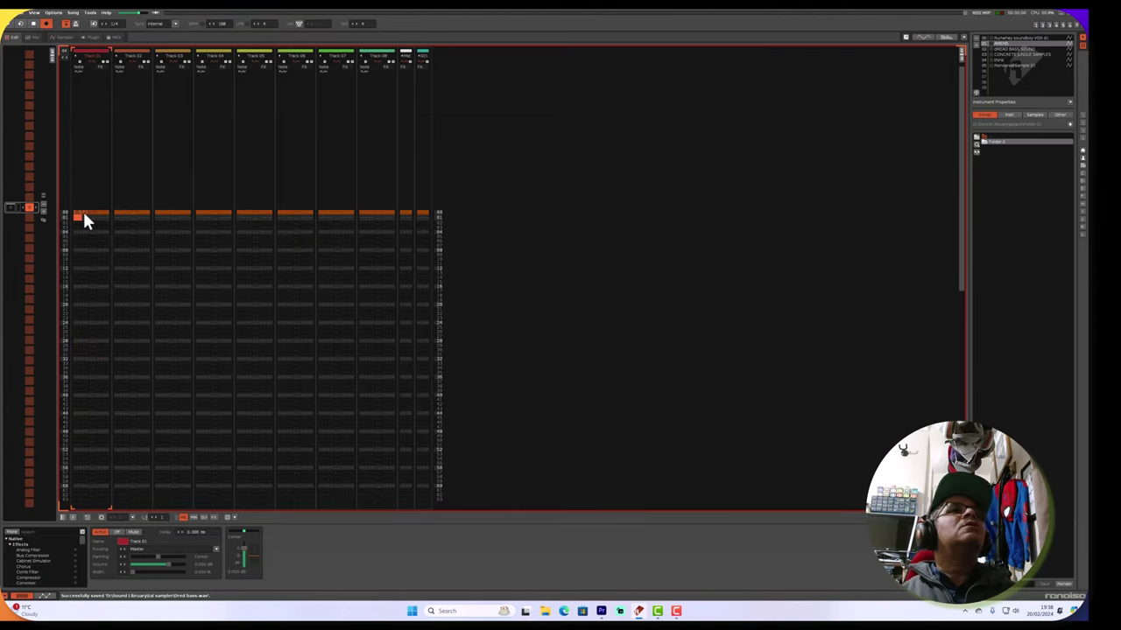
key(z)
key(space)
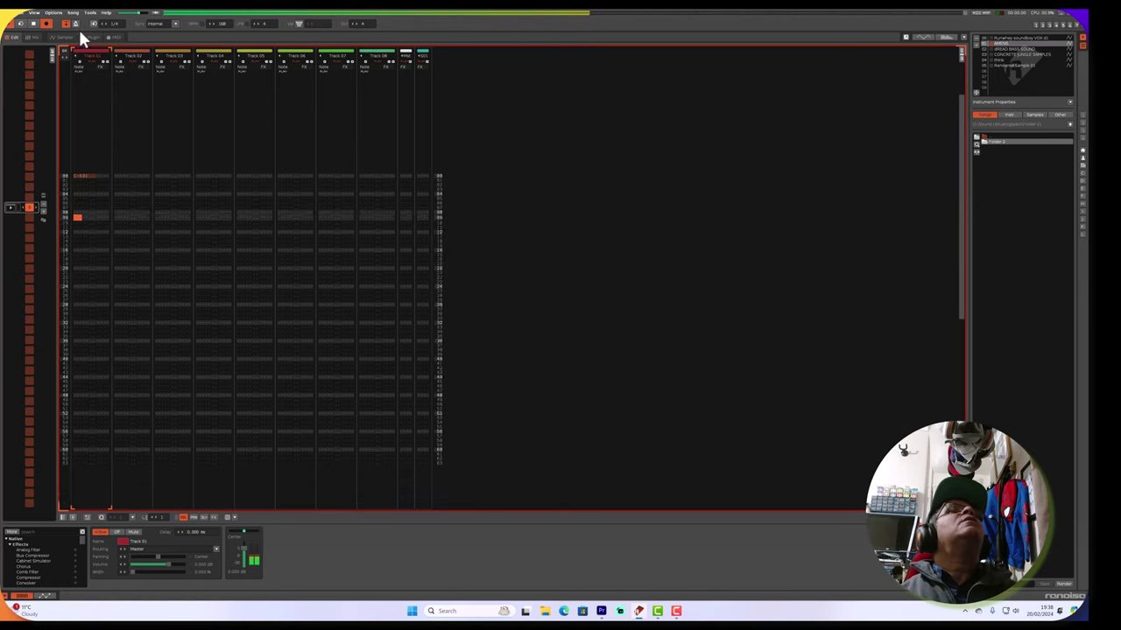
key(space)
Open the AMEN5 break in the sampler and set its Transpose to 2 st.
double_click(1004, 43)
scroll(105, 455, up, 5)
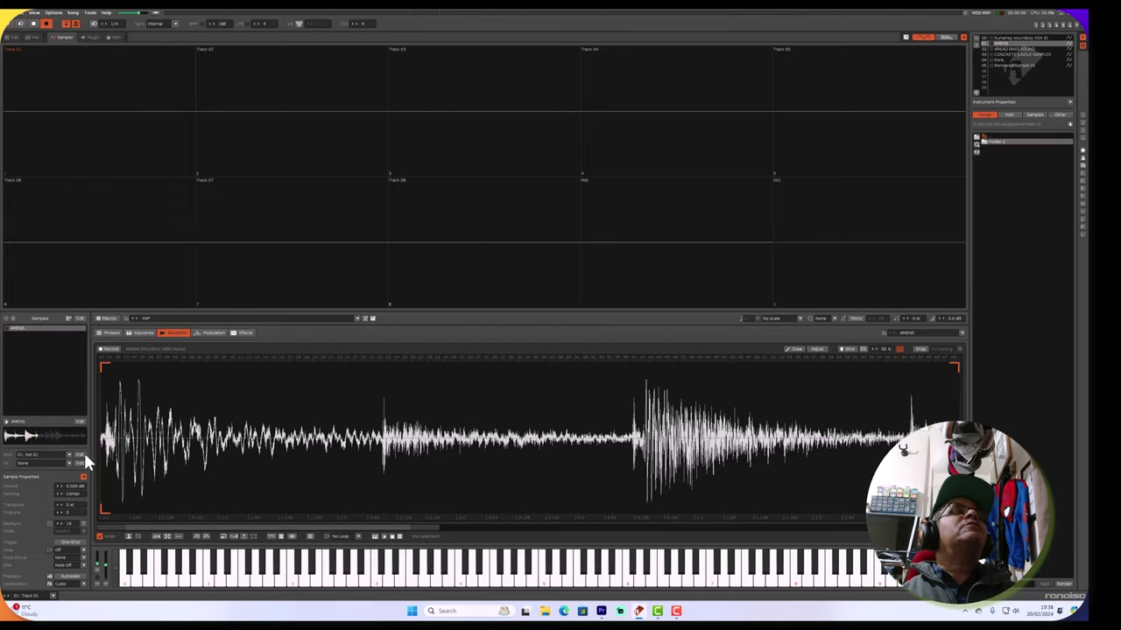
click(60, 505)
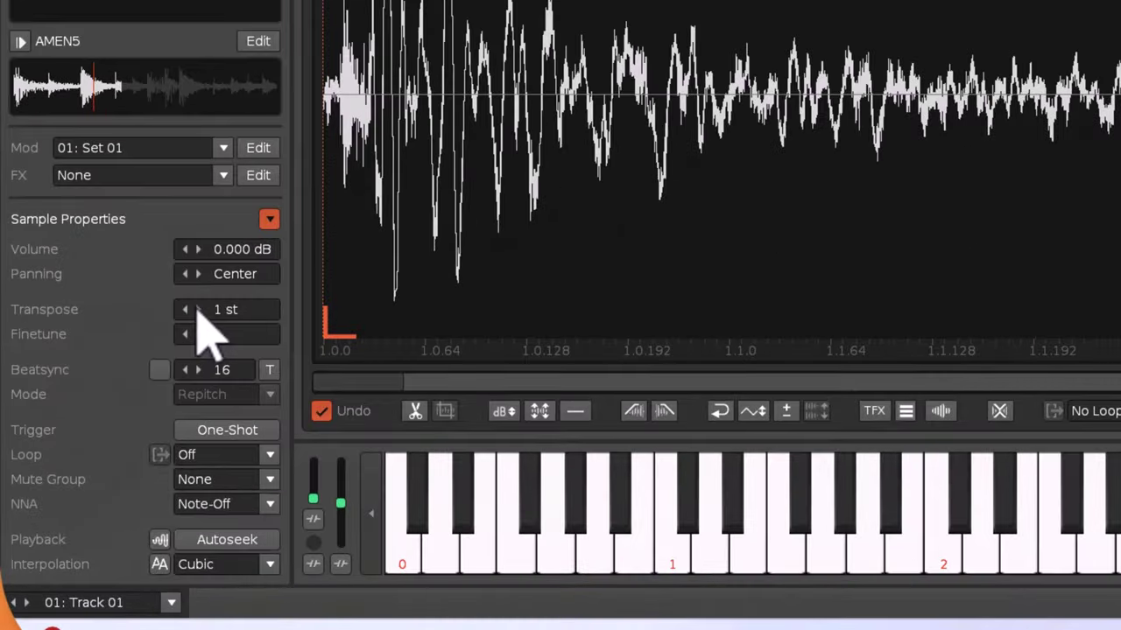
click(198, 310)
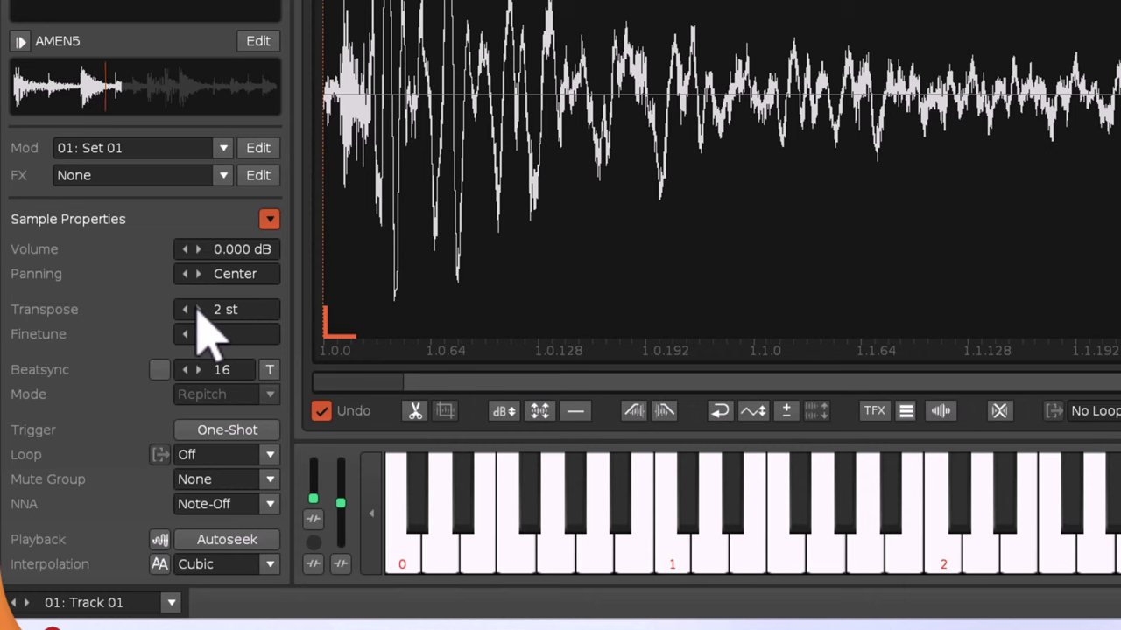
click(198, 310)
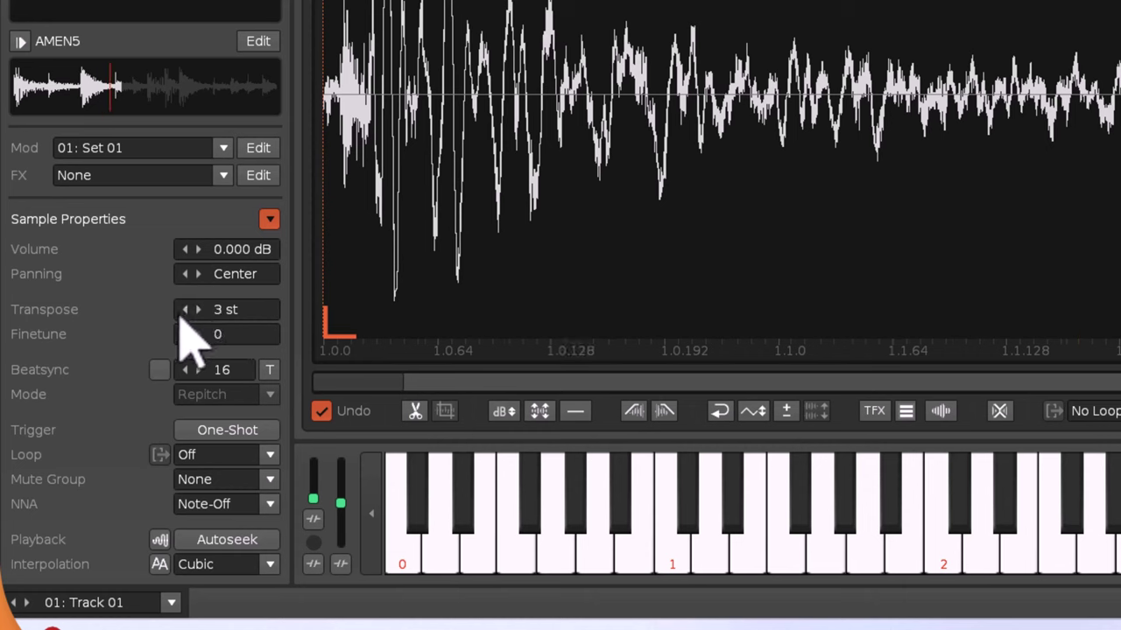
click(186, 311)
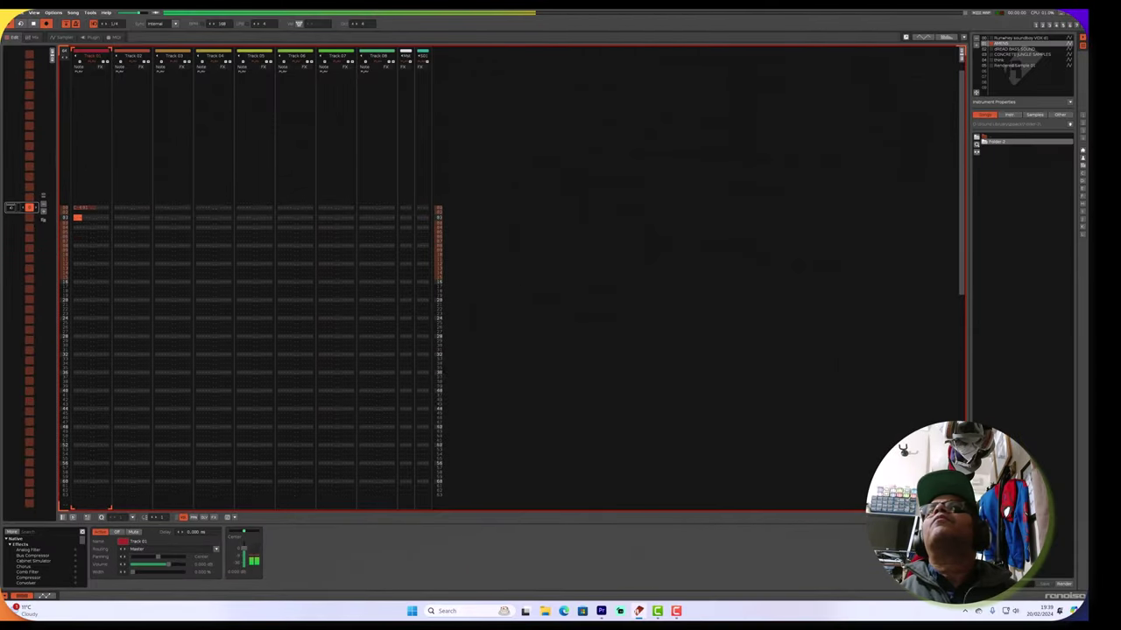
Set the AMEN5 break's Finetune to -35 while the pattern loop plays, checking the start of its waveform.
double_click(1008, 42)
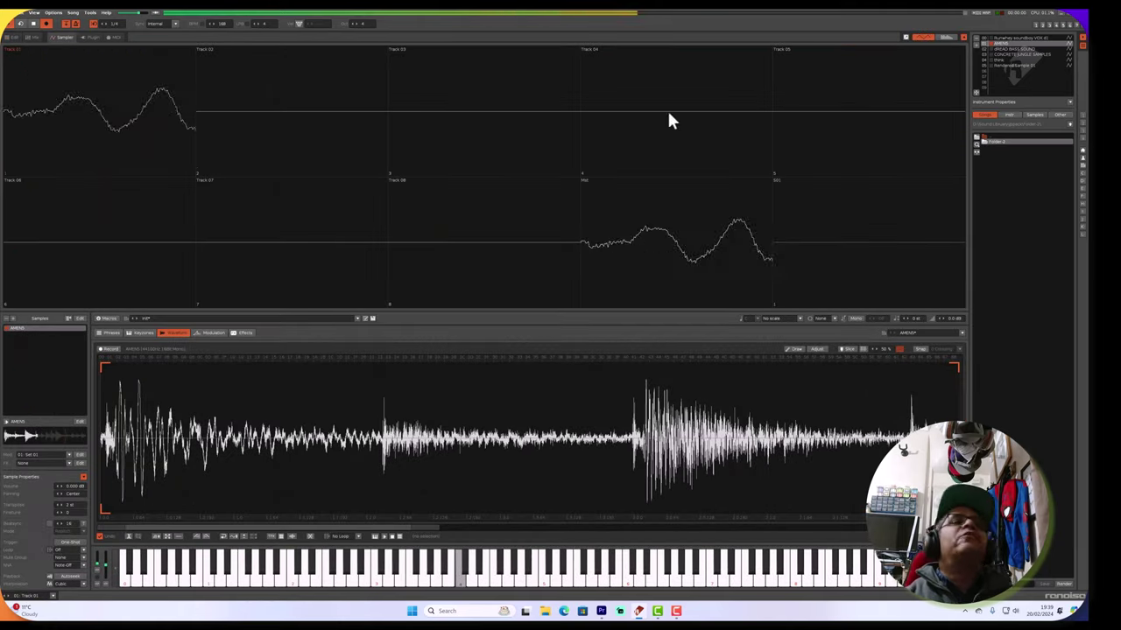
click(57, 513)
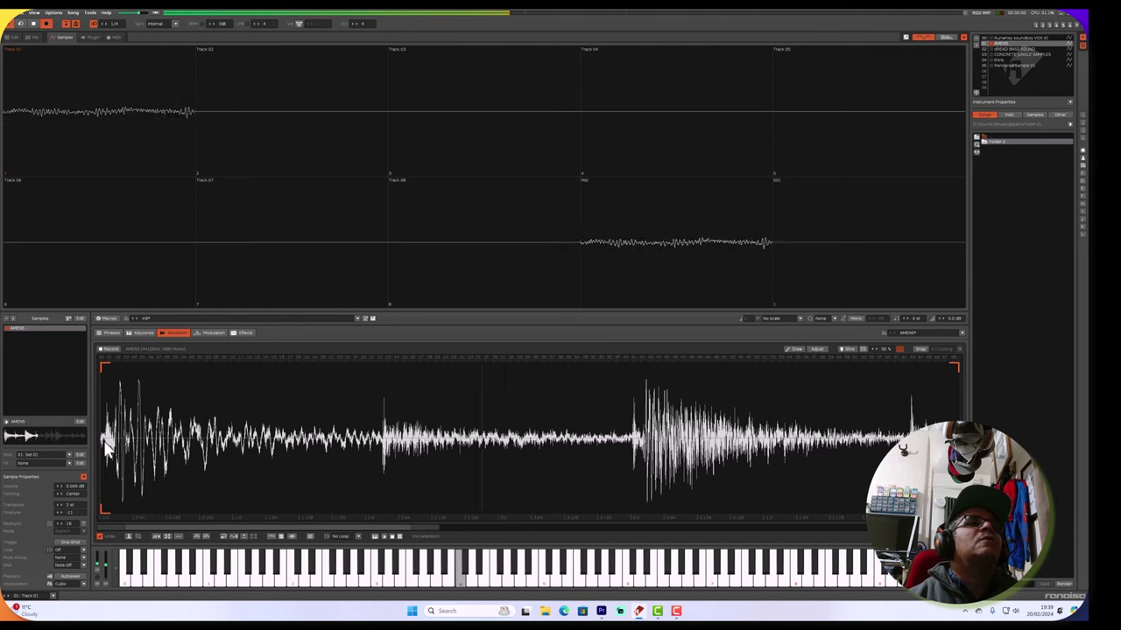
scroll(102, 444, up, 5)
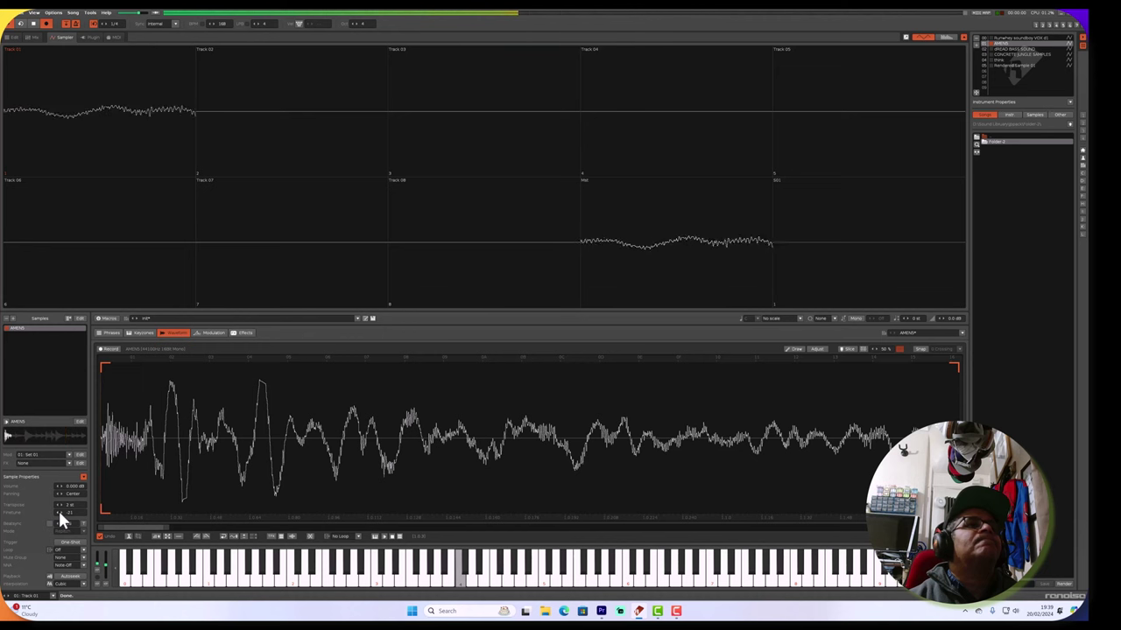
scroll(58, 513, down, 1)
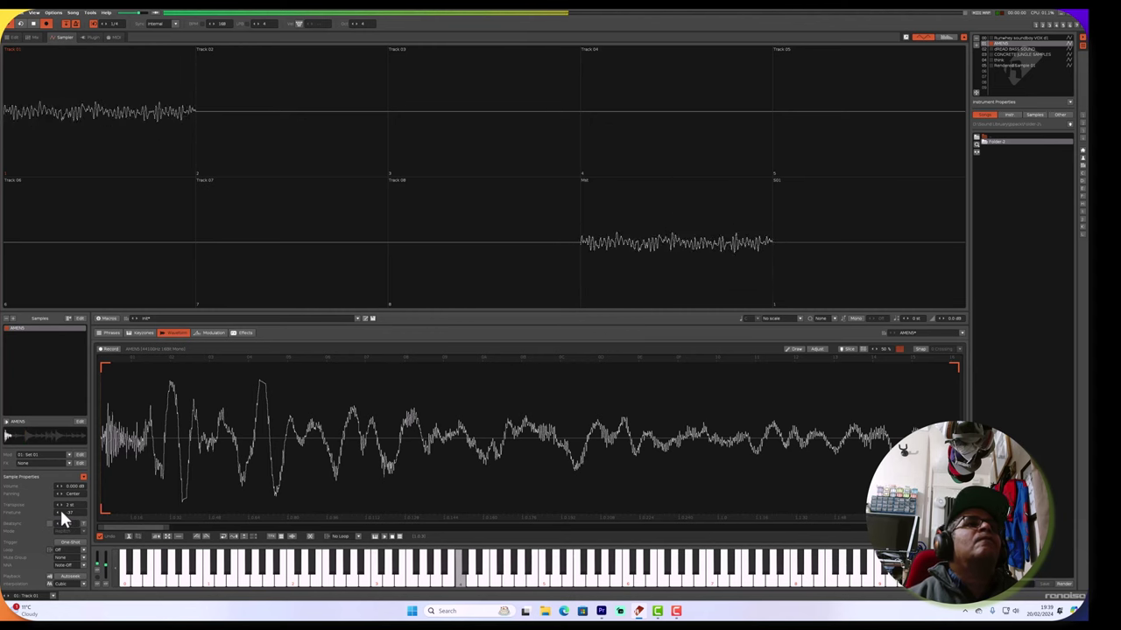
scroll(61, 513, down, 1)
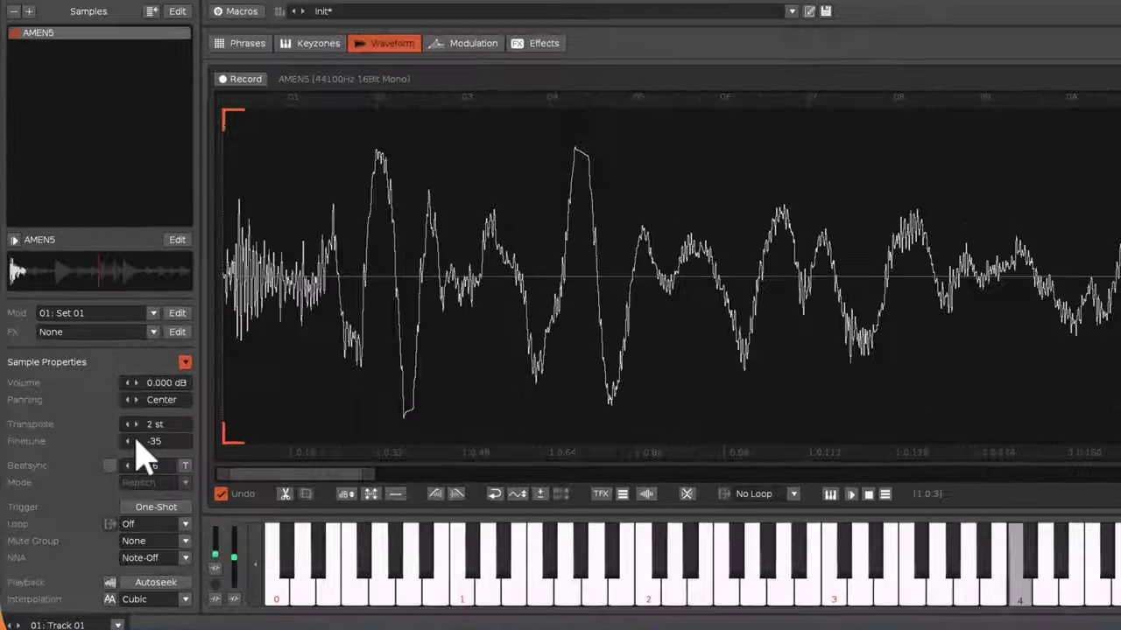
scroll(70, 507, up, 1)
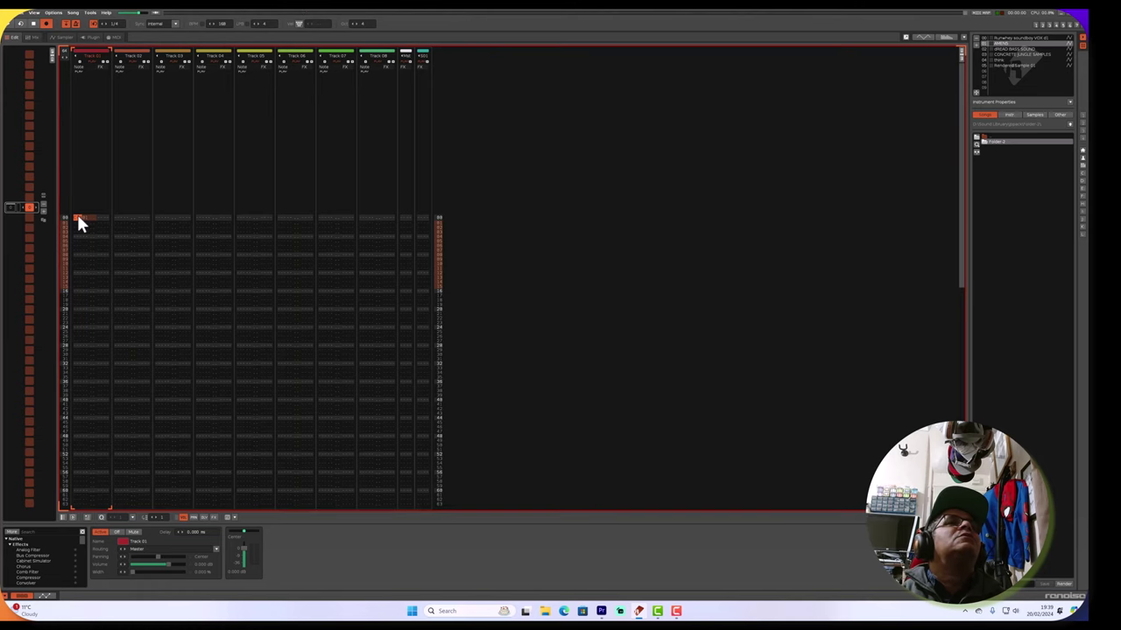
Render lines 00 to 15 of Track 01, which hold the amen break, to a new sample.
drag(80, 289, 79, 220)
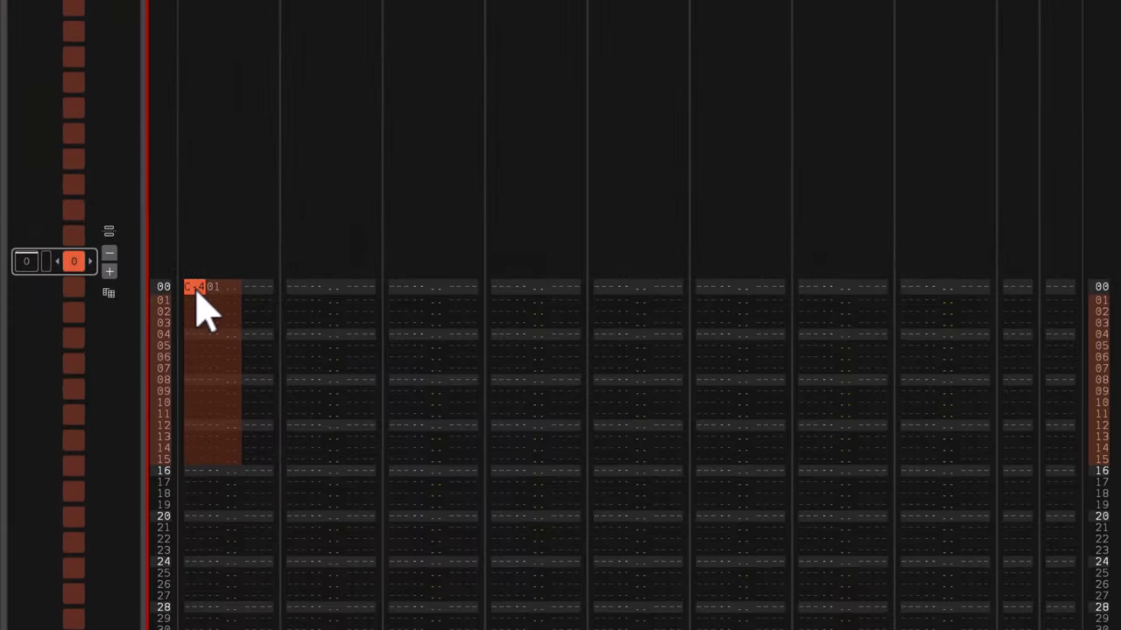
right_click(79, 220)
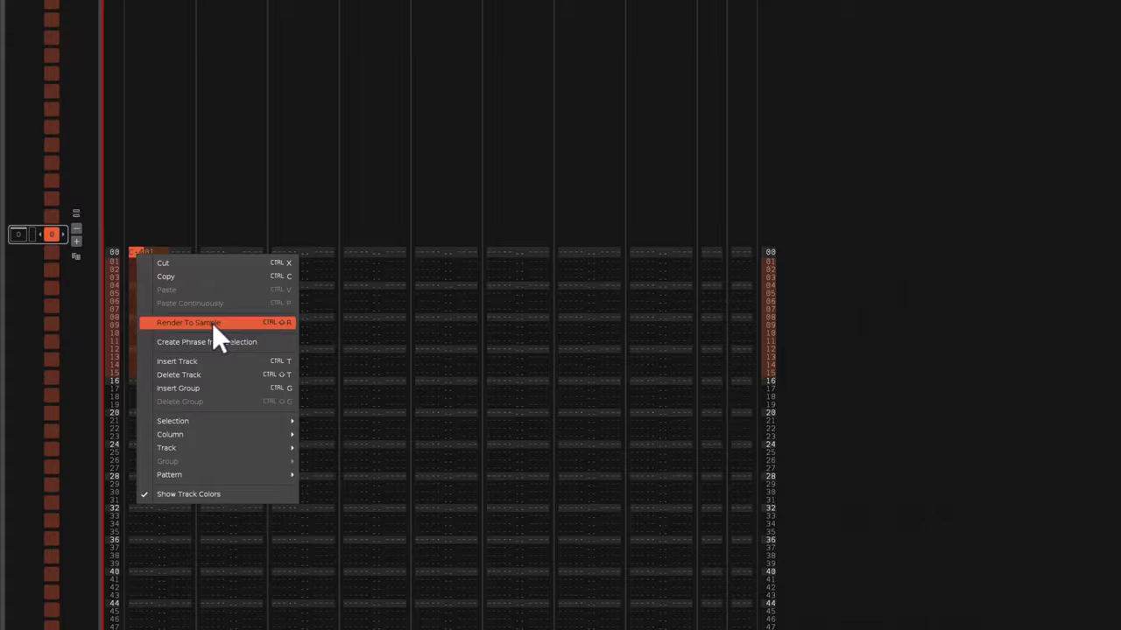
click(270, 387)
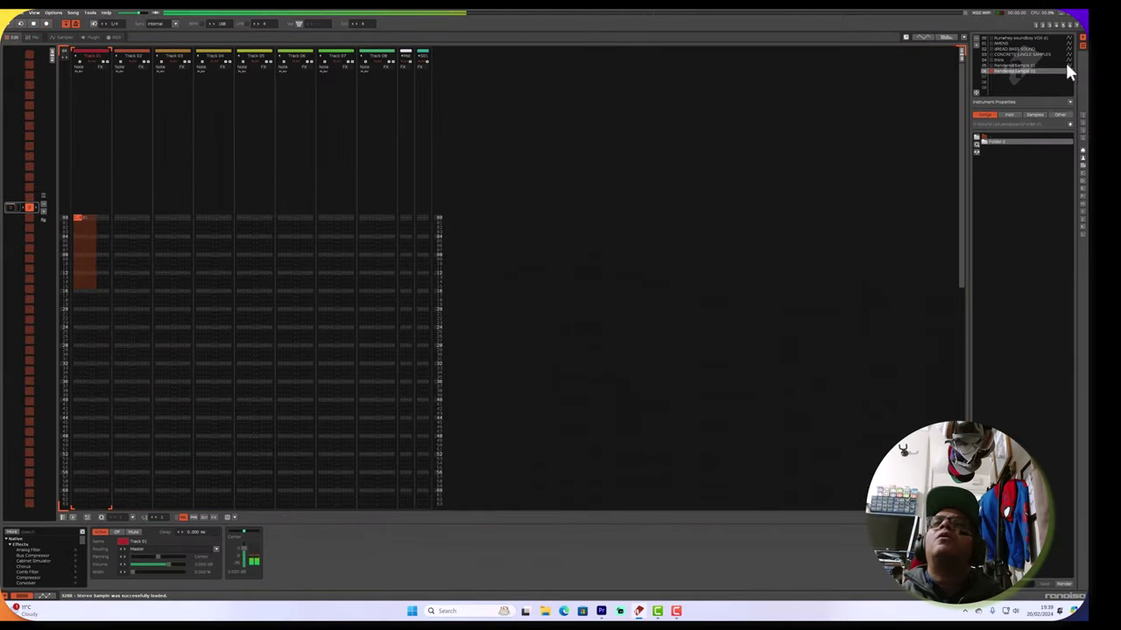
Save the newly rendered amen sample as the WAV file "amen 168" in the tal sampler folder.
double_click(1011, 70)
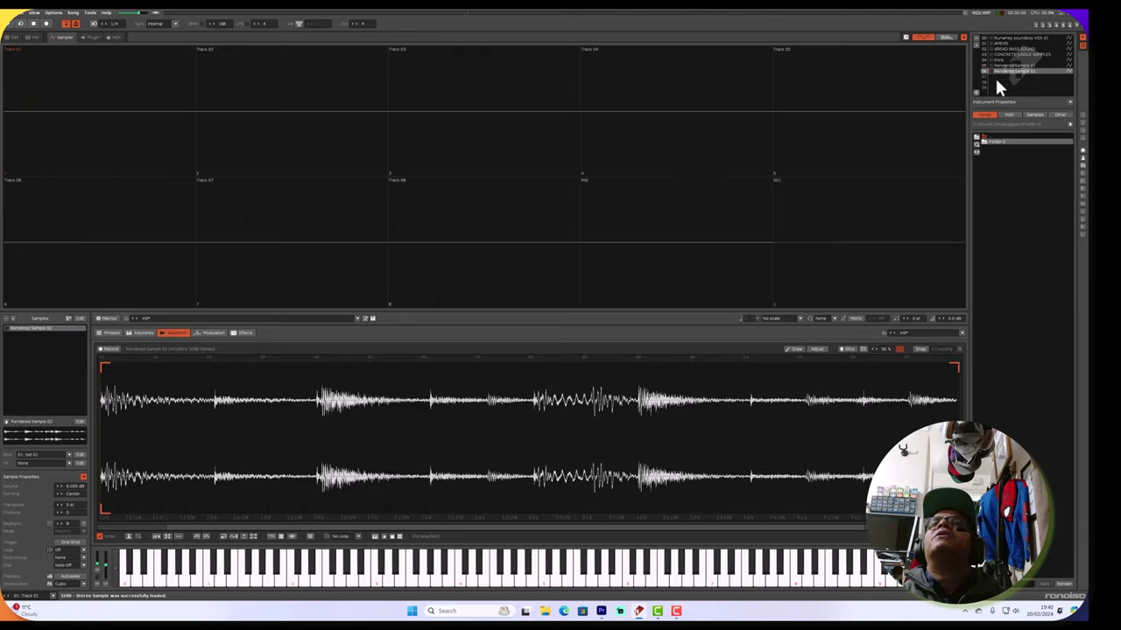
right_click(253, 447)
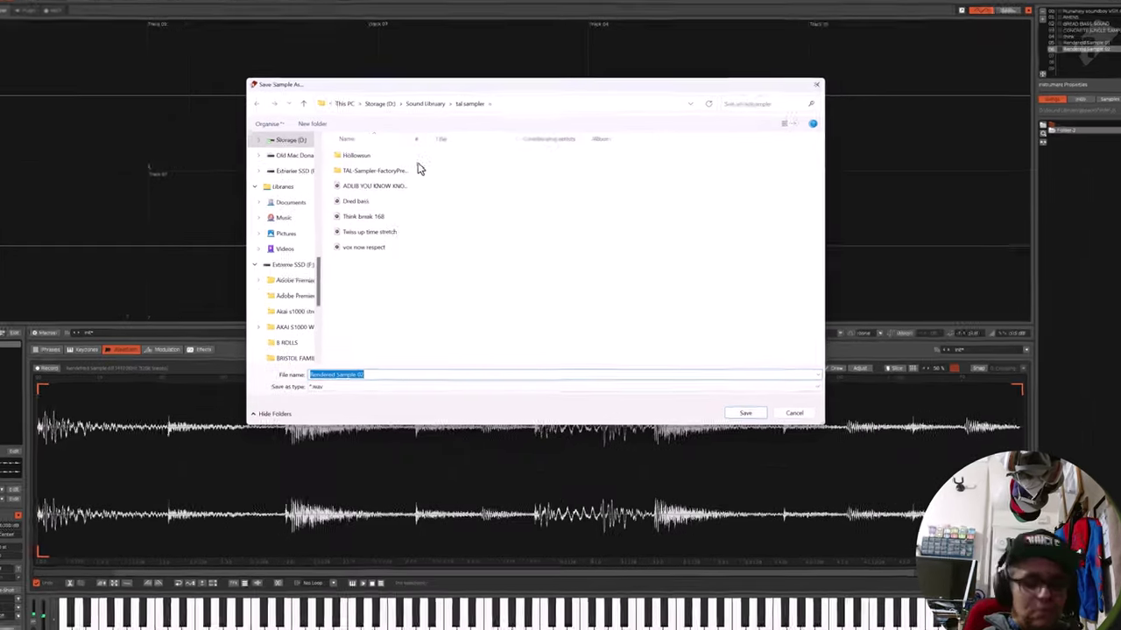
text(amen)
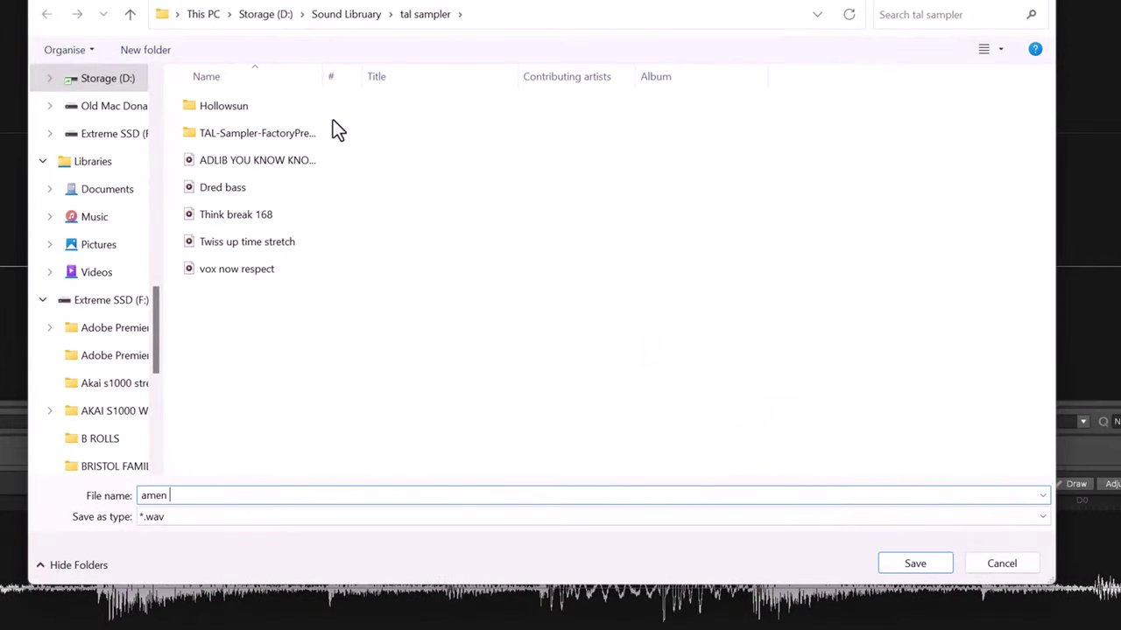
text( 168)
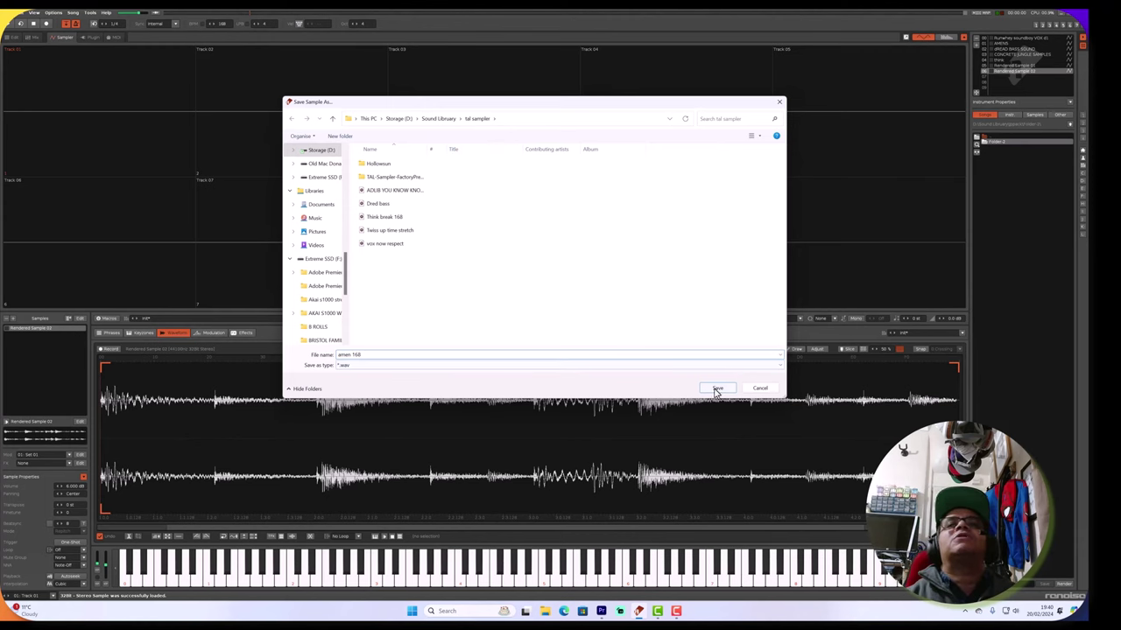
click(717, 389)
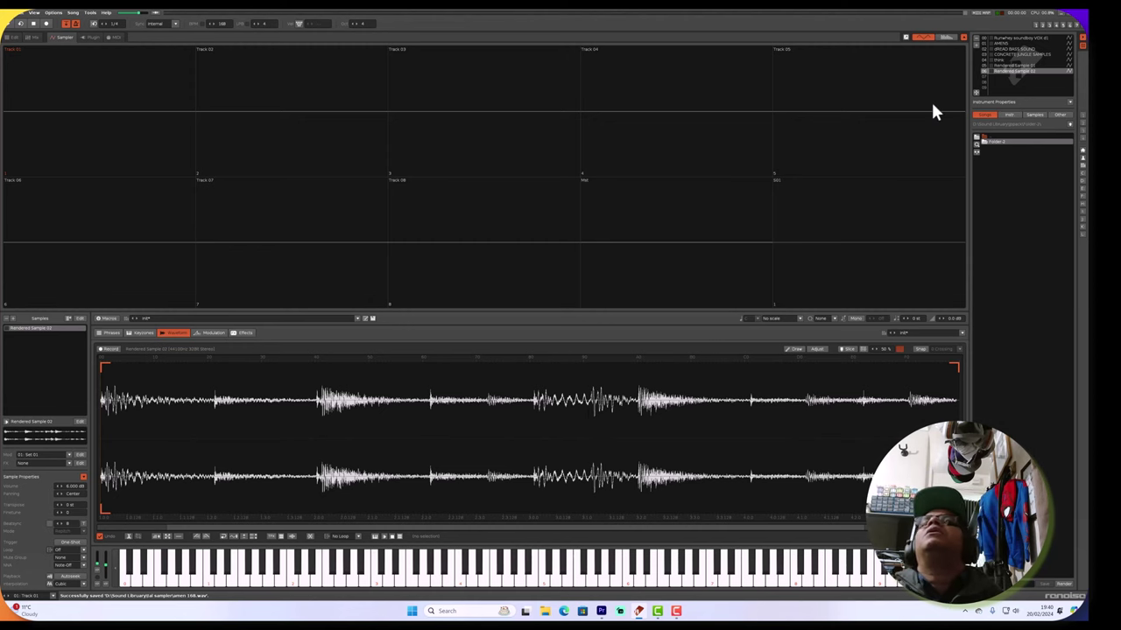
Load the VST3 plugin TAL Sampler into empty instrument slot 07.
click(1012, 79)
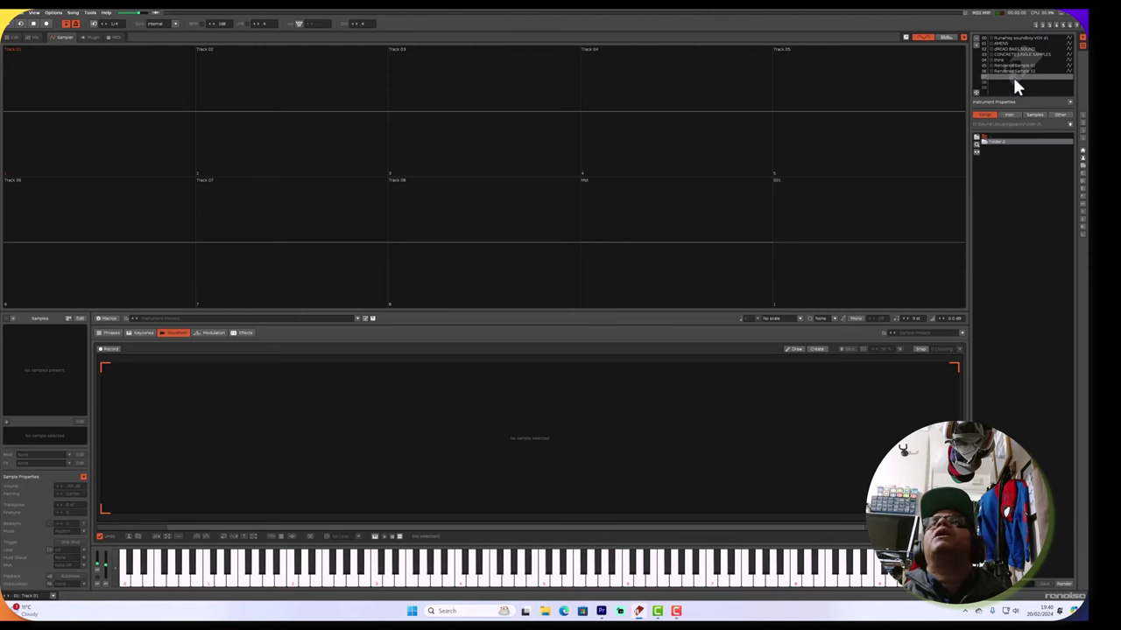
click(93, 37)
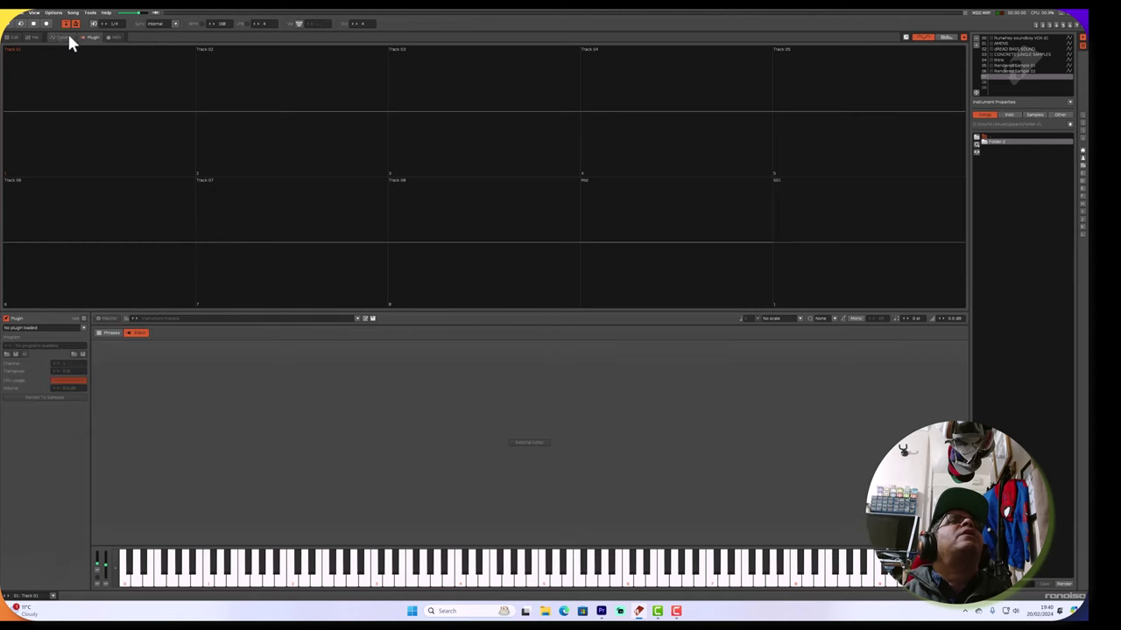
click(61, 329)
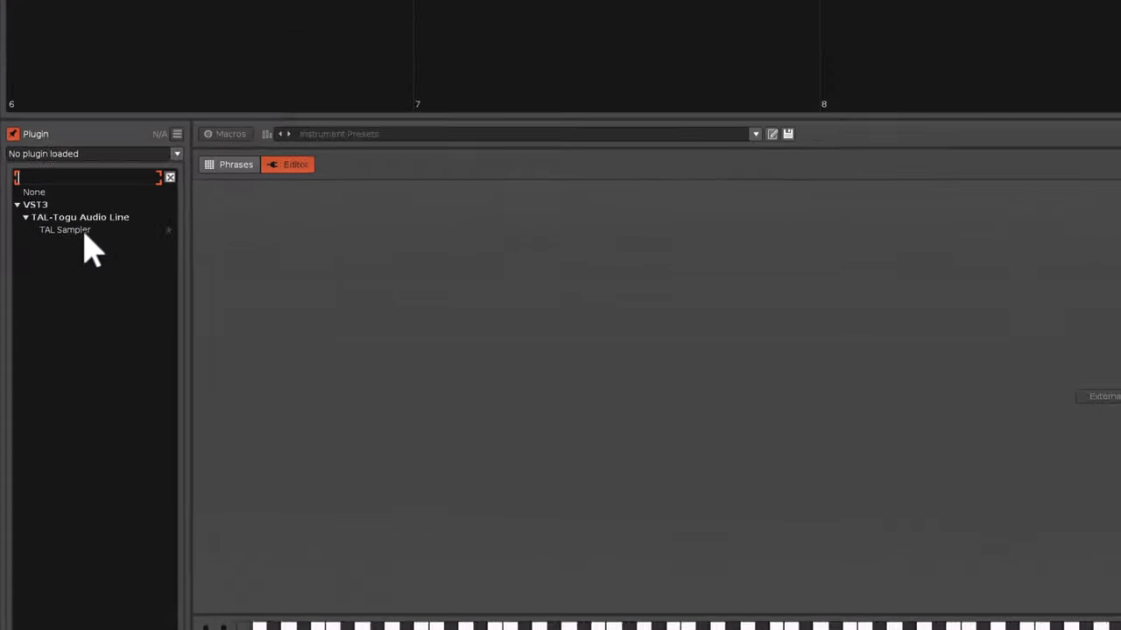
click(39, 365)
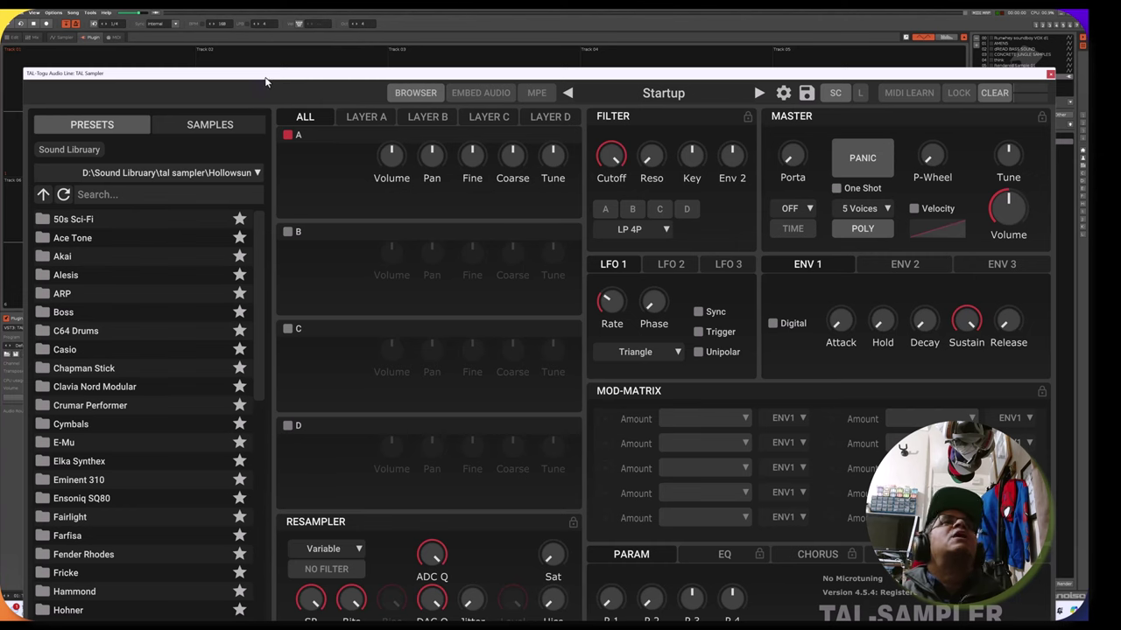
Point TAL Sampler's sample browser to the folder D:\Sound Libruary\tal sampler.
click(198, 123)
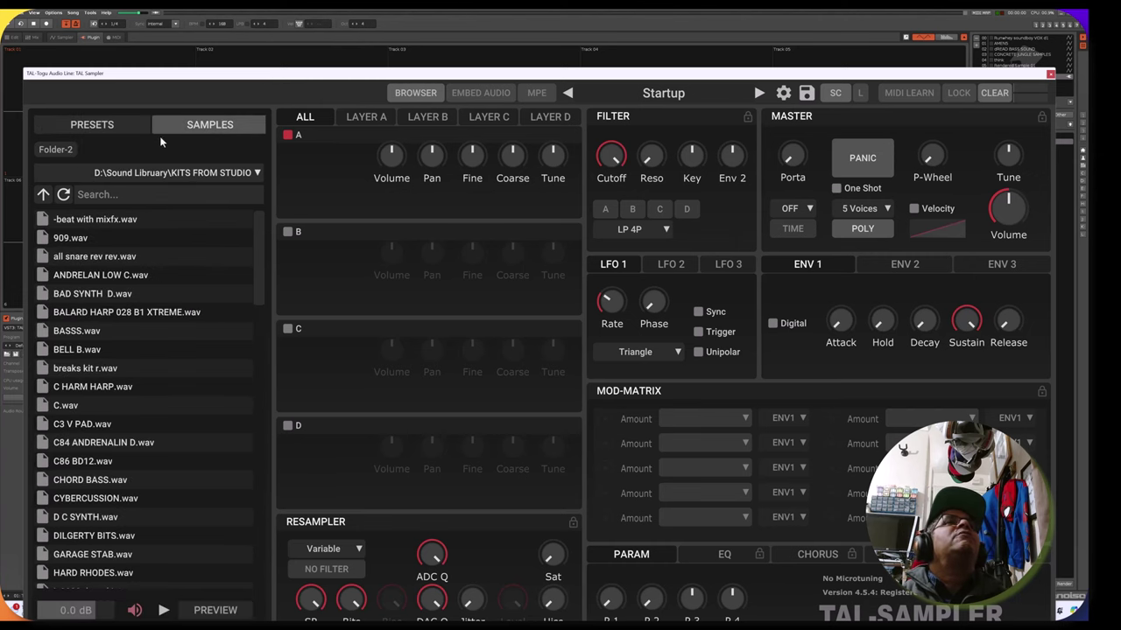
click(107, 125)
click(162, 120)
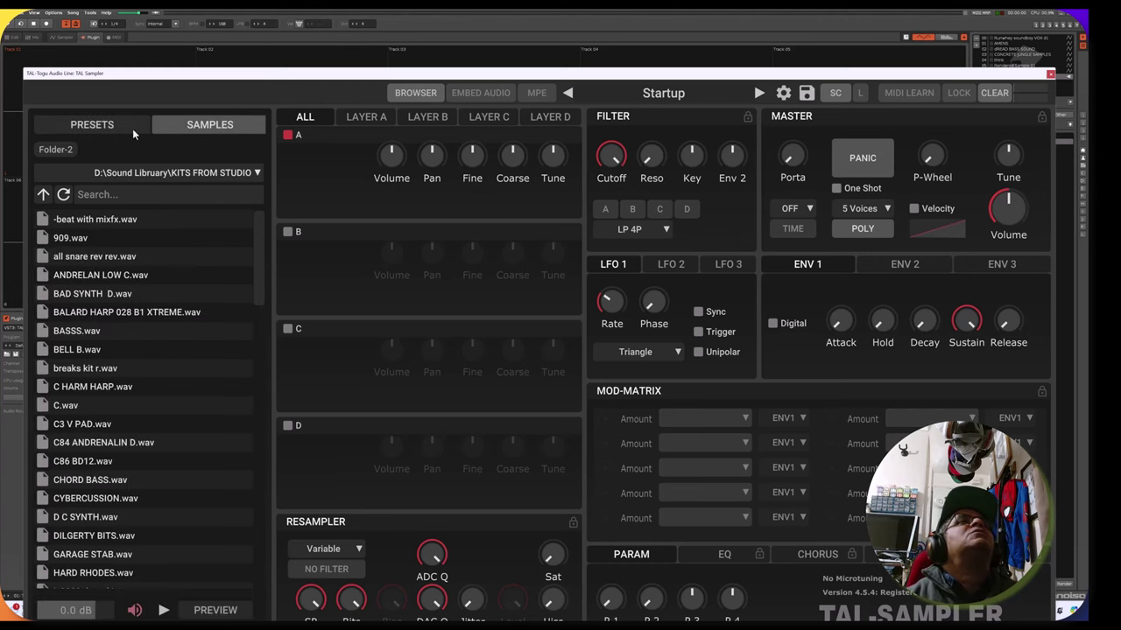
click(134, 127)
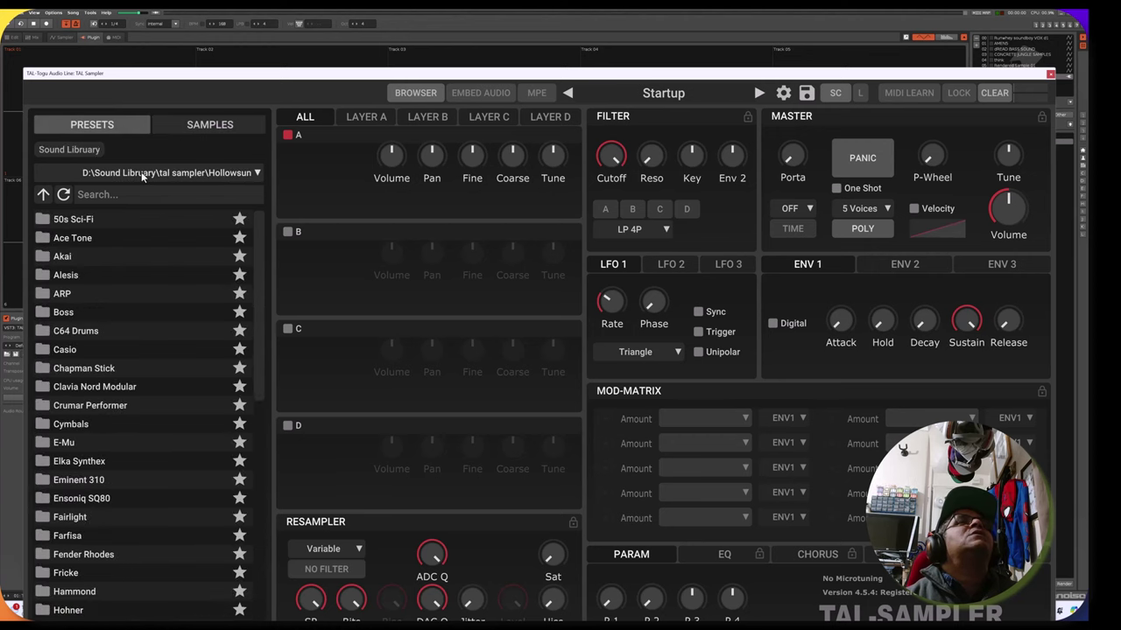
scroll(169, 282, down, 3)
scroll(168, 289, up, 3)
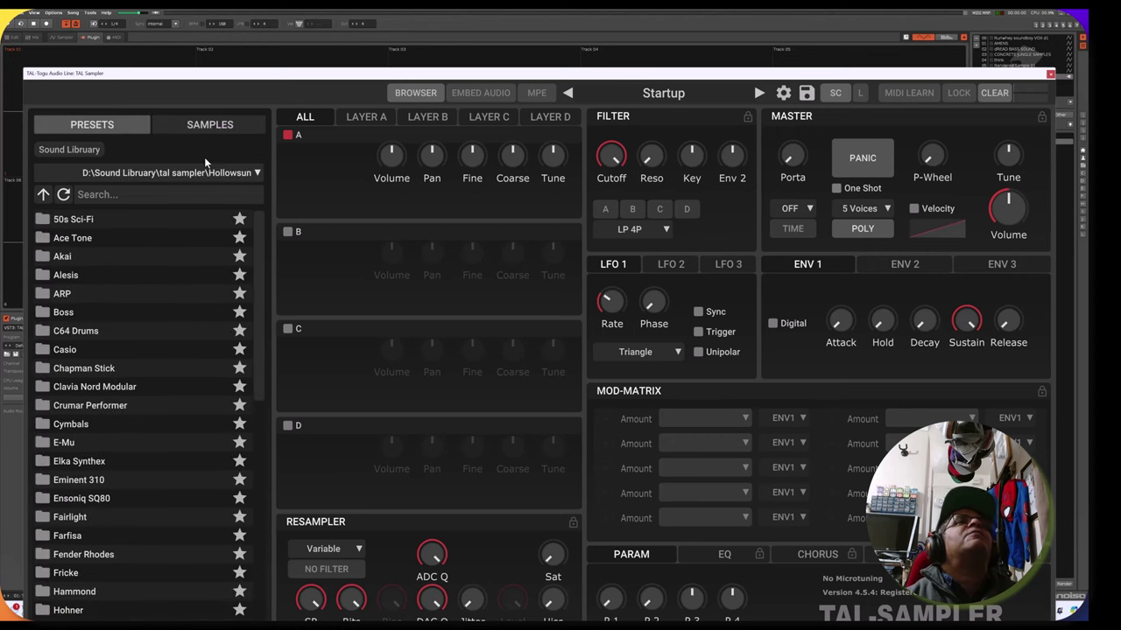
click(202, 127)
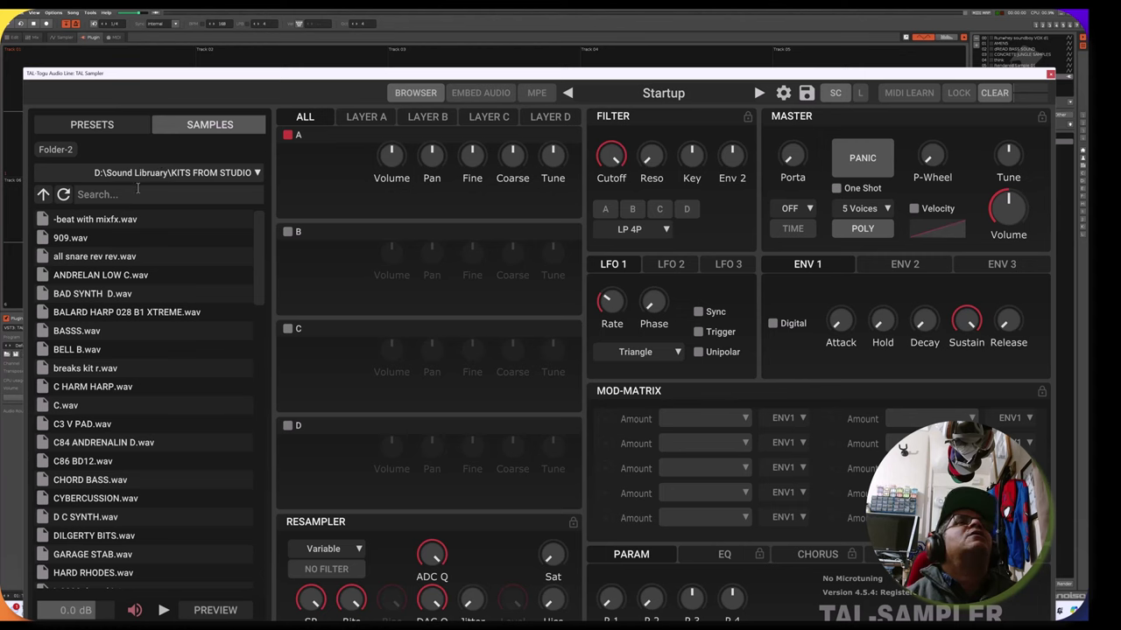
click(256, 174)
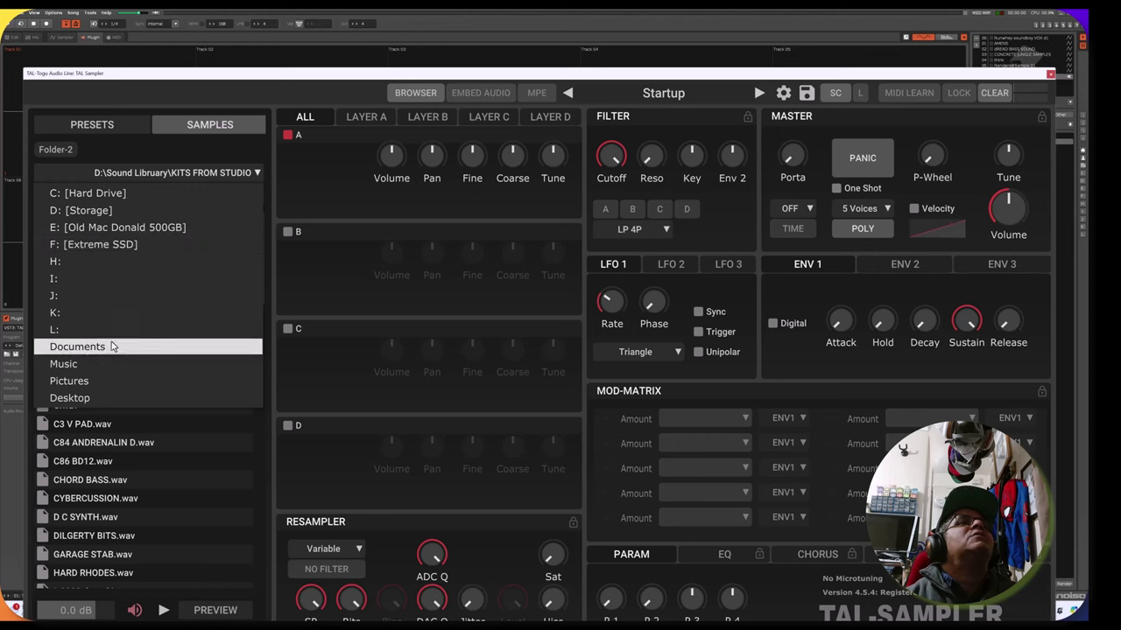
click(92, 210)
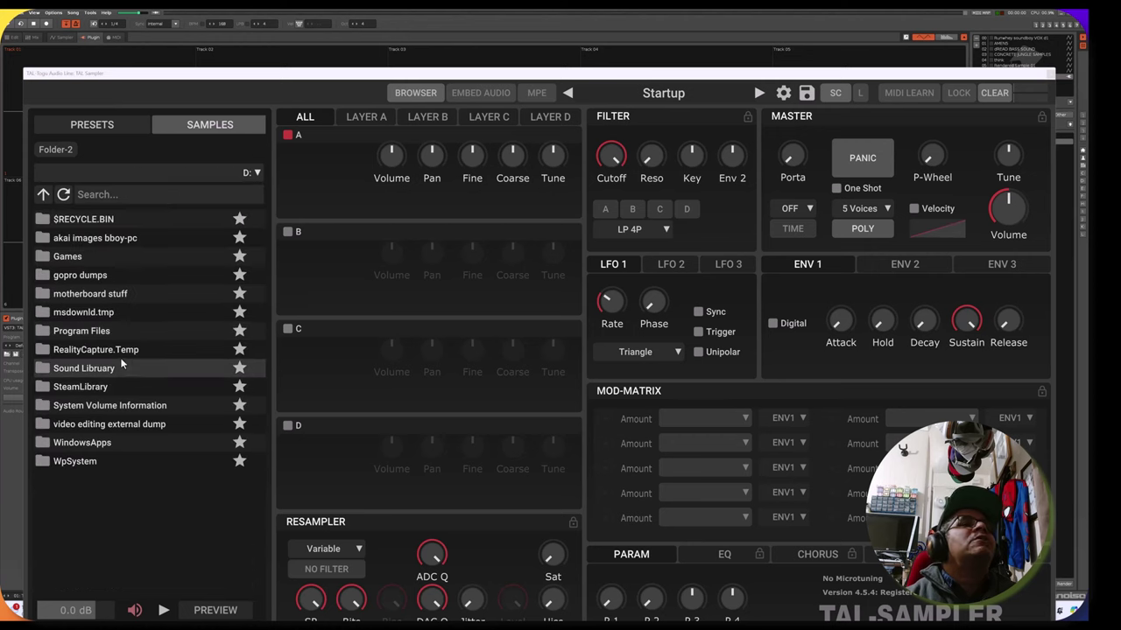
double_click(47, 371)
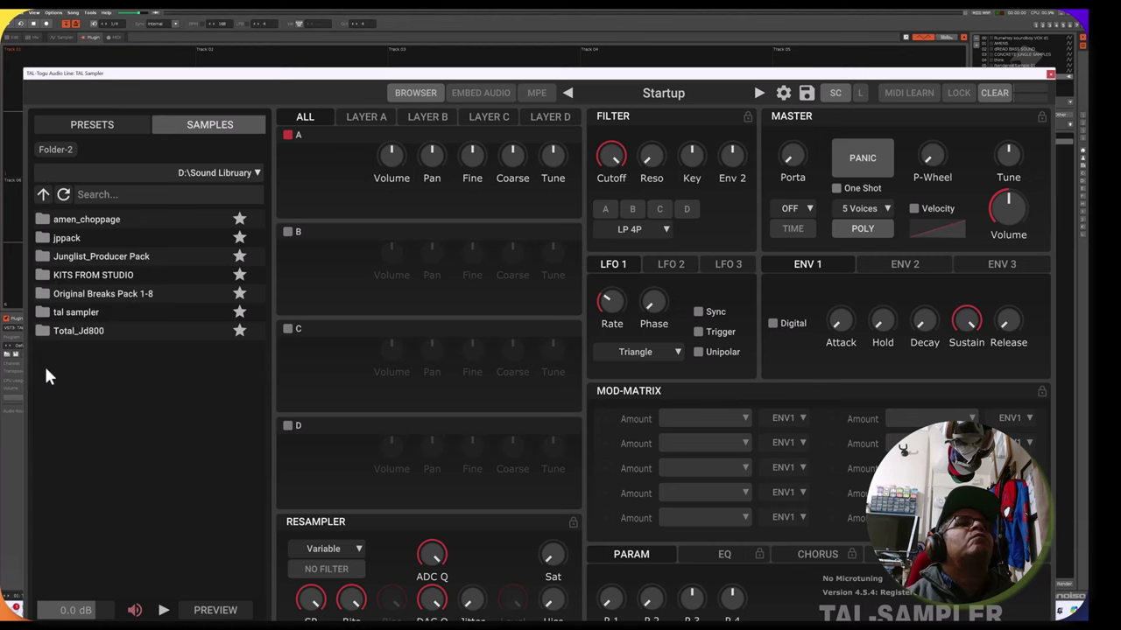
double_click(54, 312)
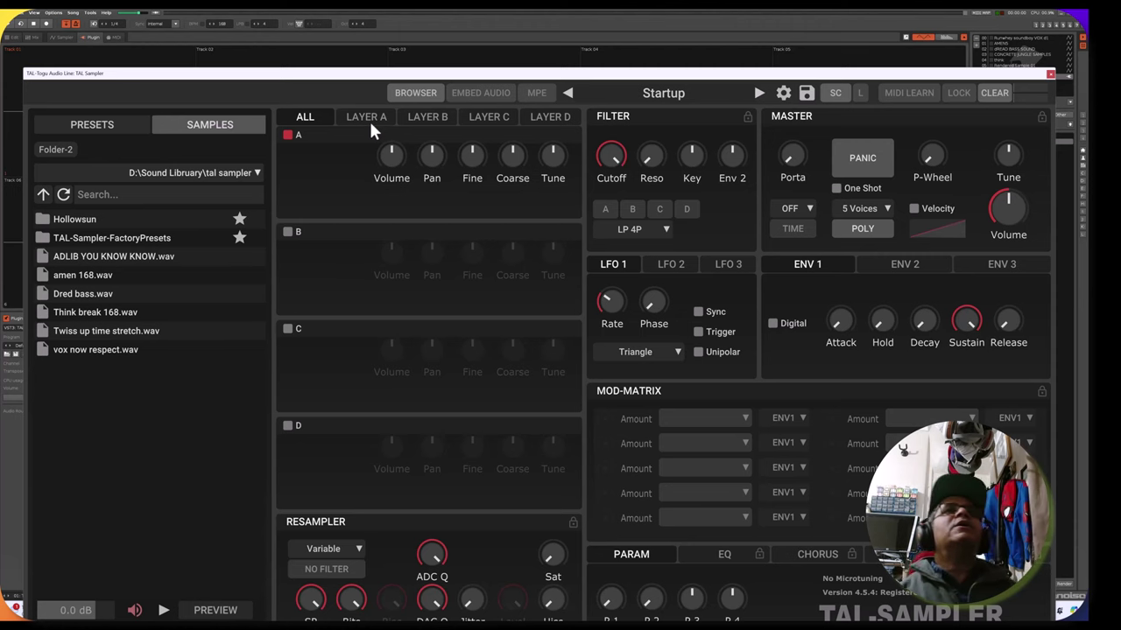
Load Dred bass.wav from the sample browser into Layer A.
drag(385, 84, 393, 38)
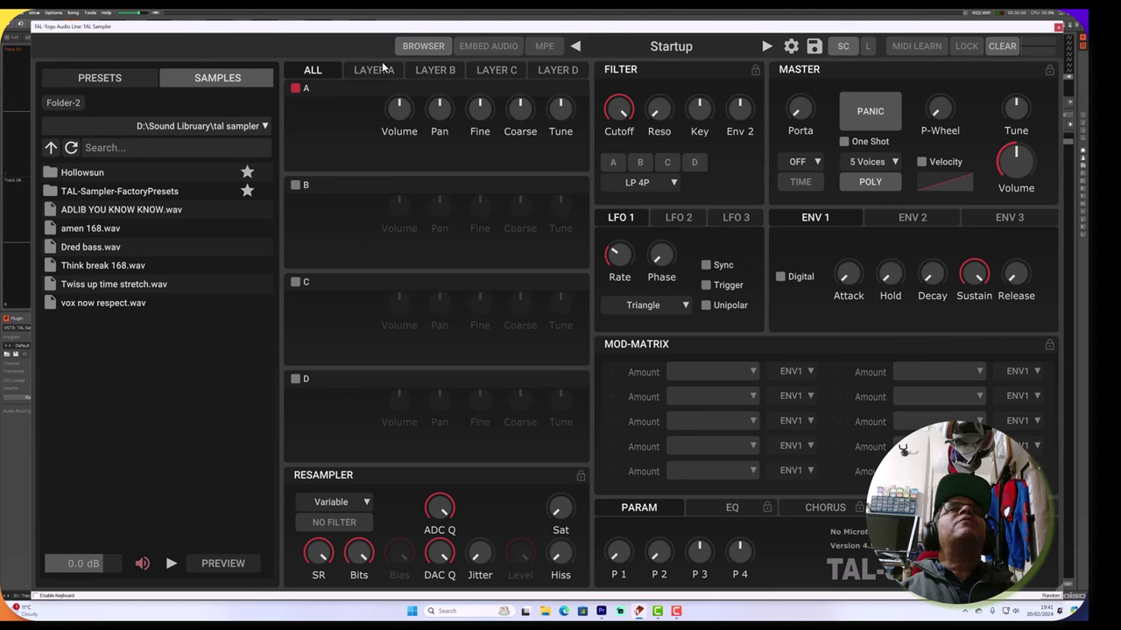
click(381, 70)
drag(363, 33, 436, 83)
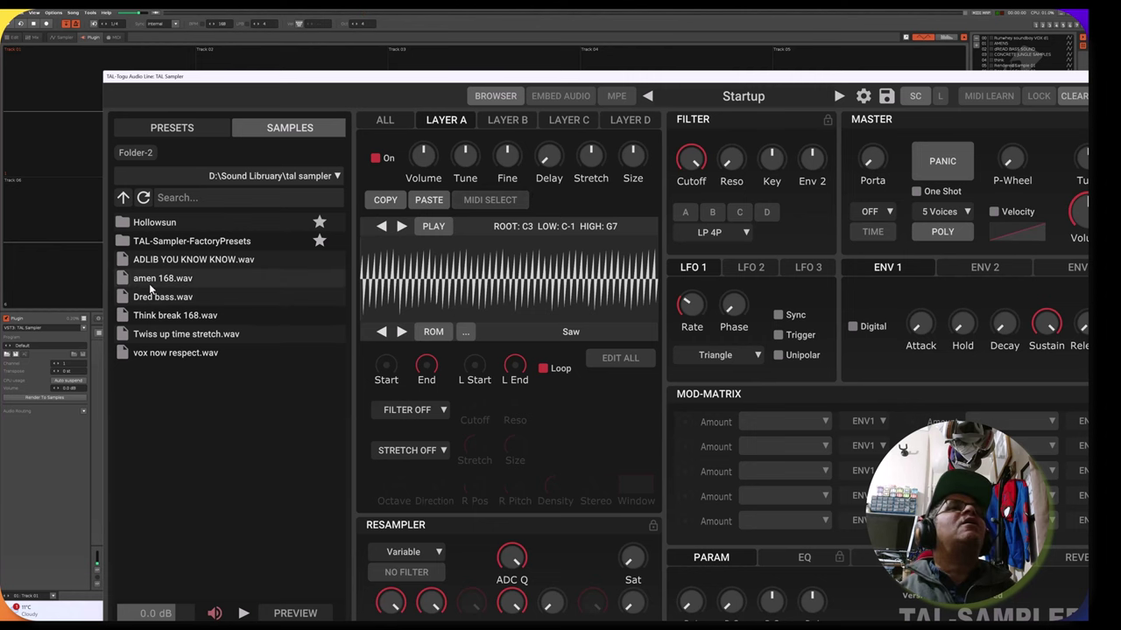
drag(147, 301, 375, 295)
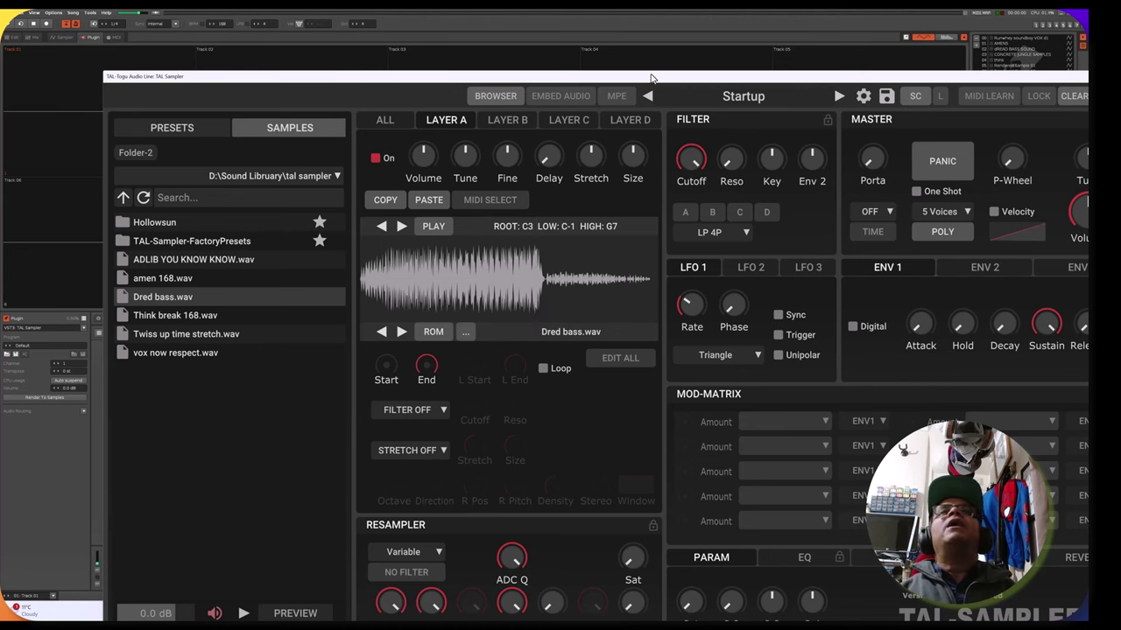
Copy the TAL Sampler instrument from slot 07 and paste it into empty slot 08.
drag(652, 76, 582, 412)
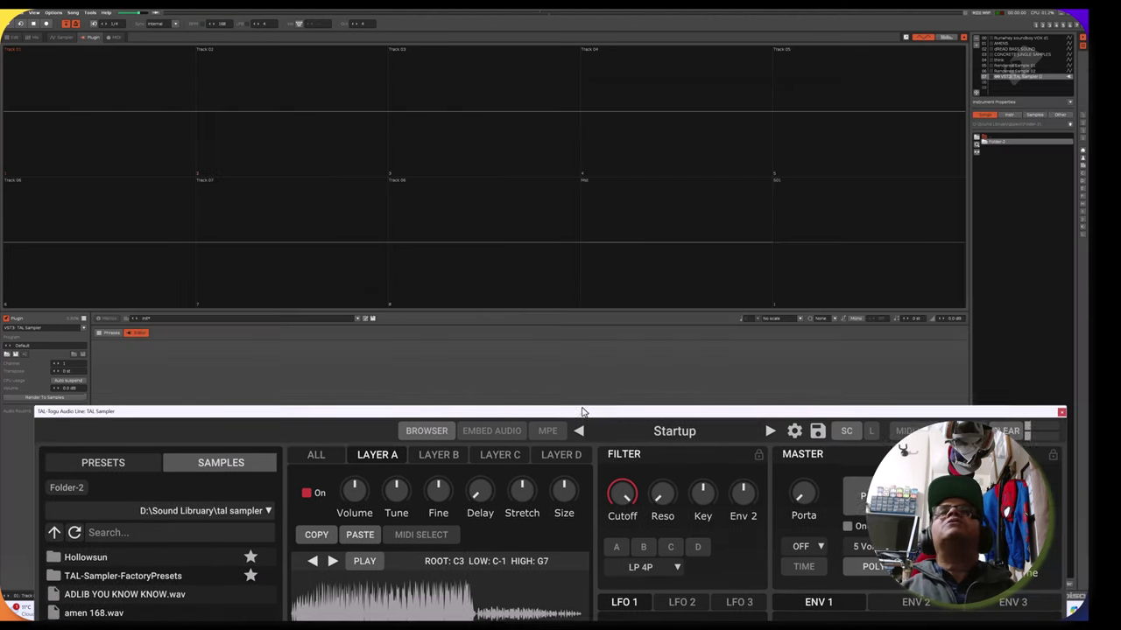
right_click(1002, 77)
click(1002, 128)
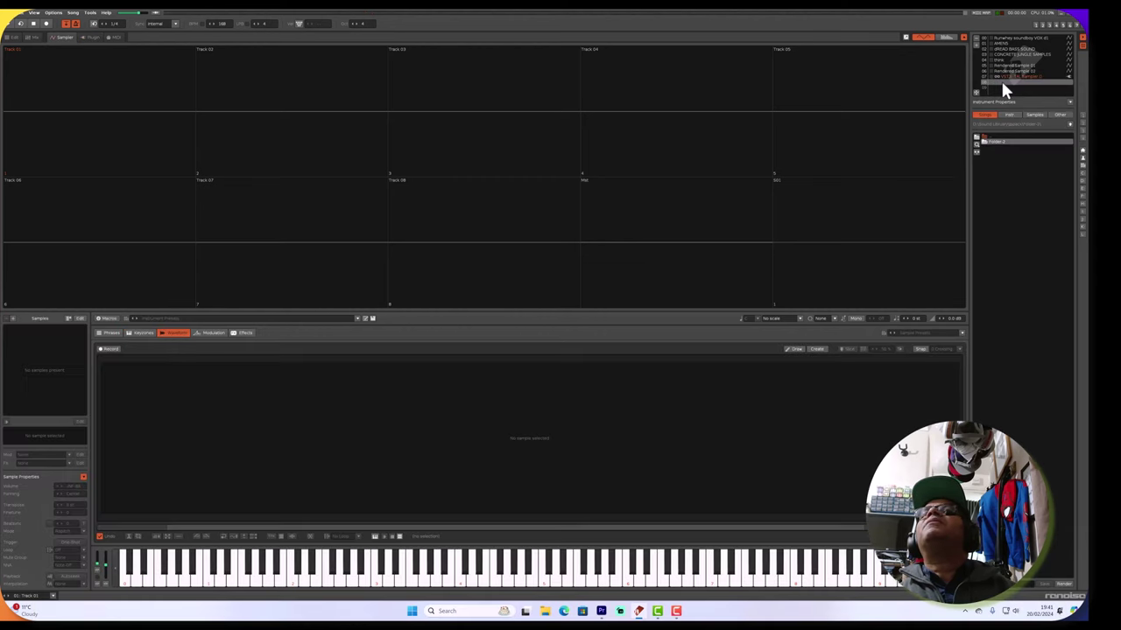
right_click(1001, 79)
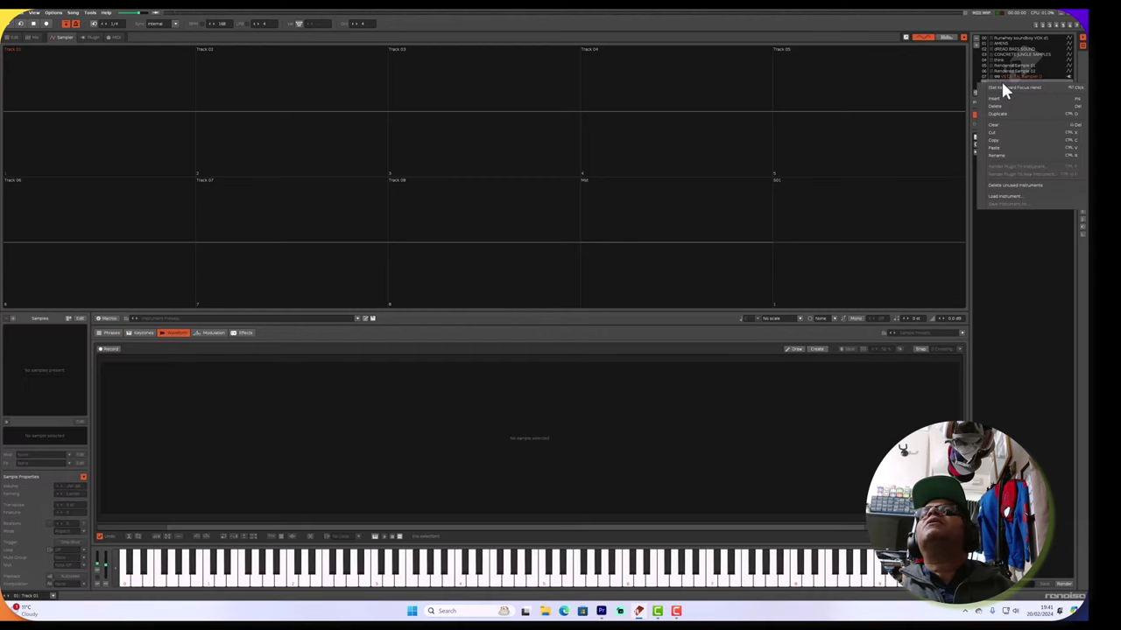
click(1003, 148)
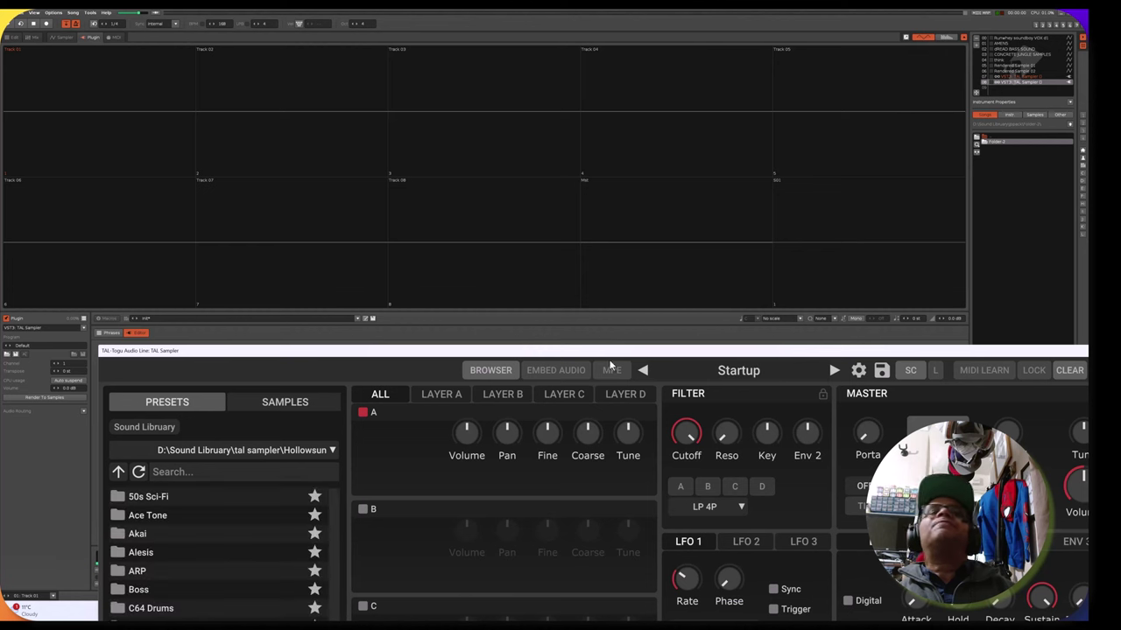
Replace the Layer A sample of the pasted TAL Sampler instrument with vox now respect.wav.
drag(242, 358, 167, 111)
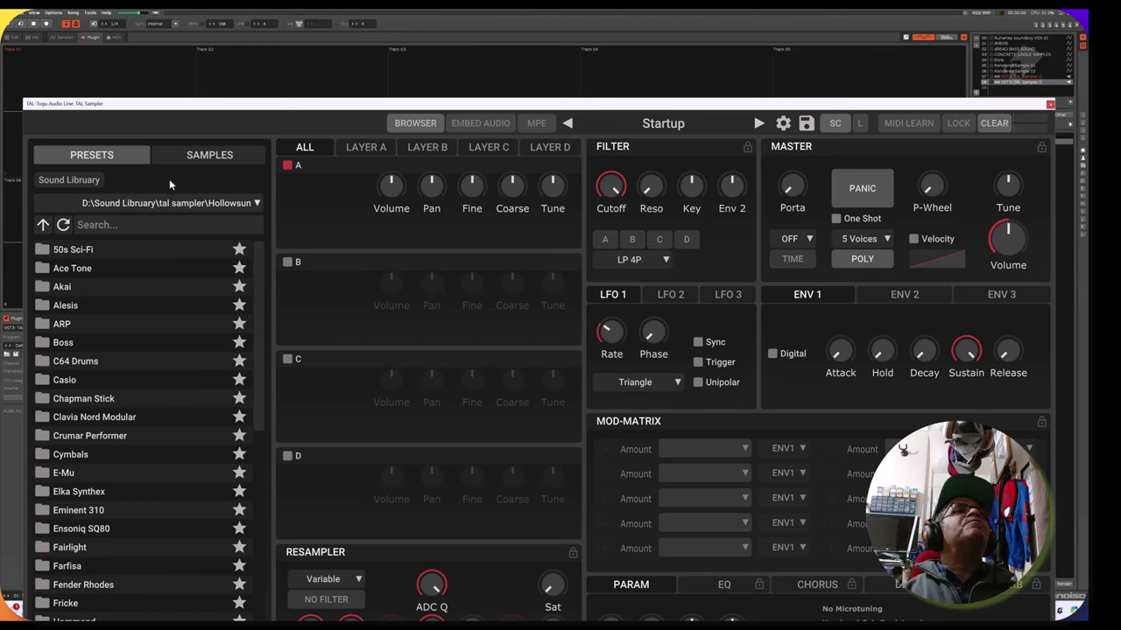
click(212, 155)
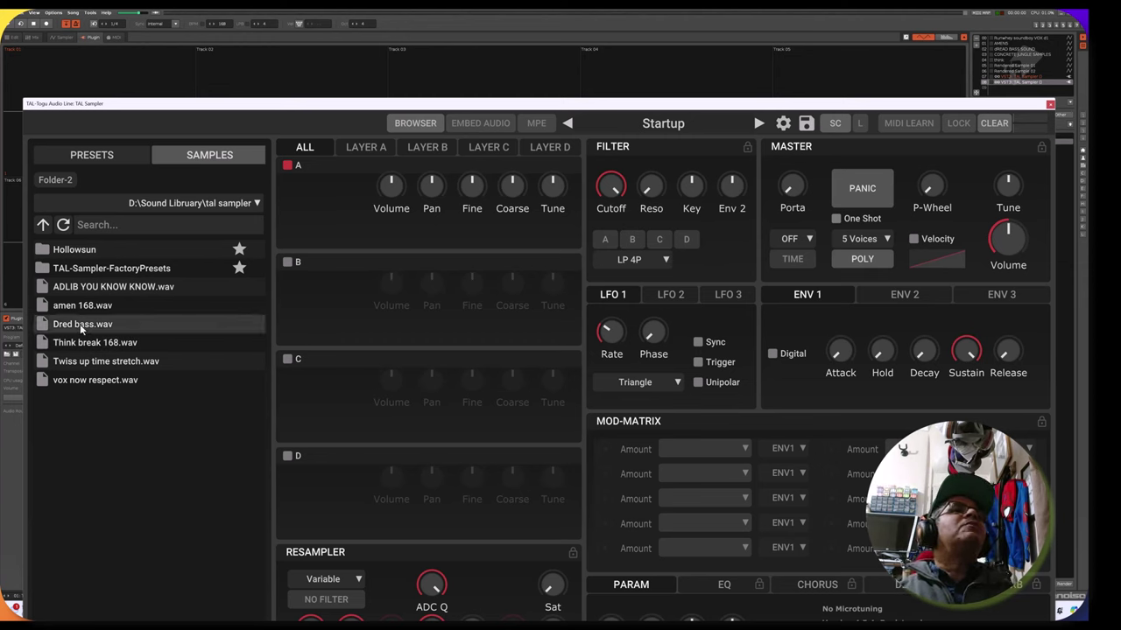
click(377, 151)
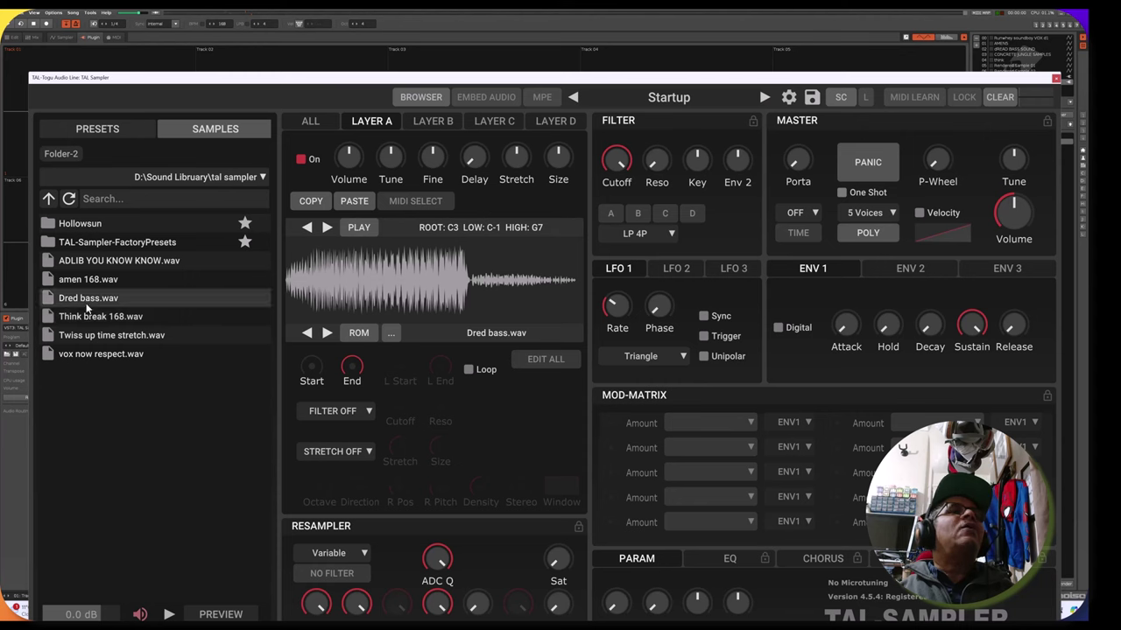
click(92, 354)
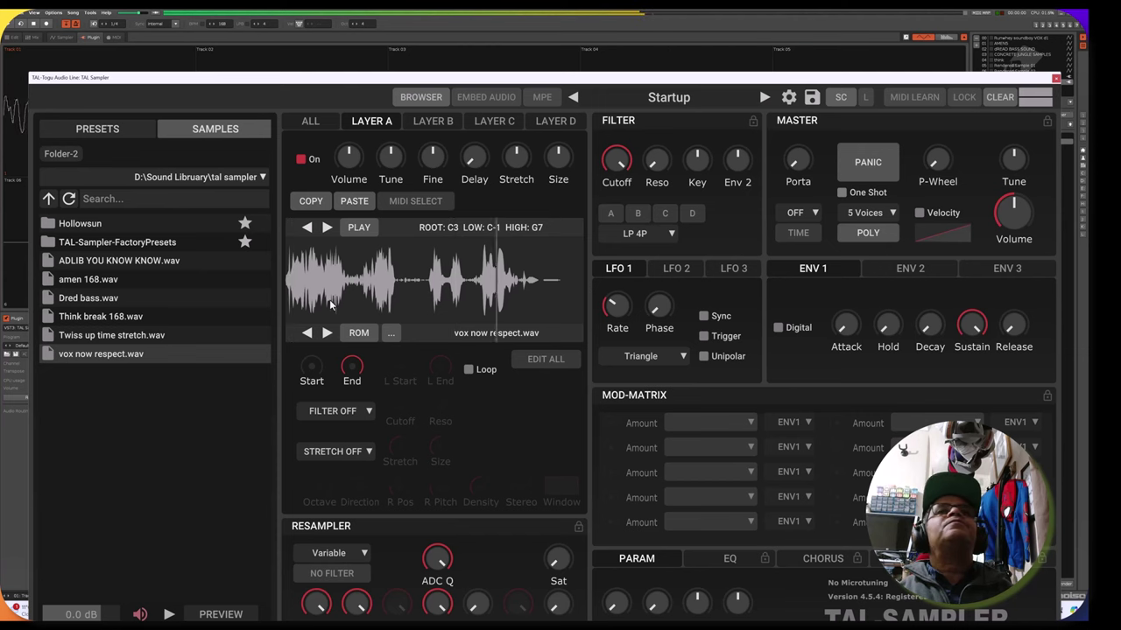
Open vox now respect.wav in the sample editor and trim its quiet tail by moving the end point to about 65609.
click(549, 290)
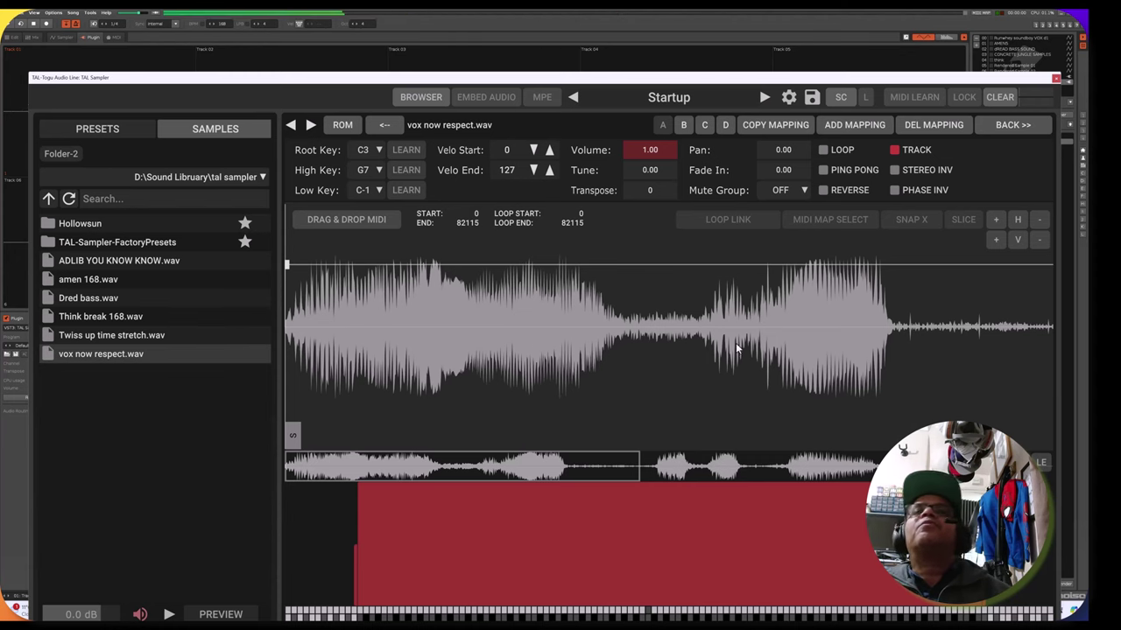
scroll(895, 336, down, 3)
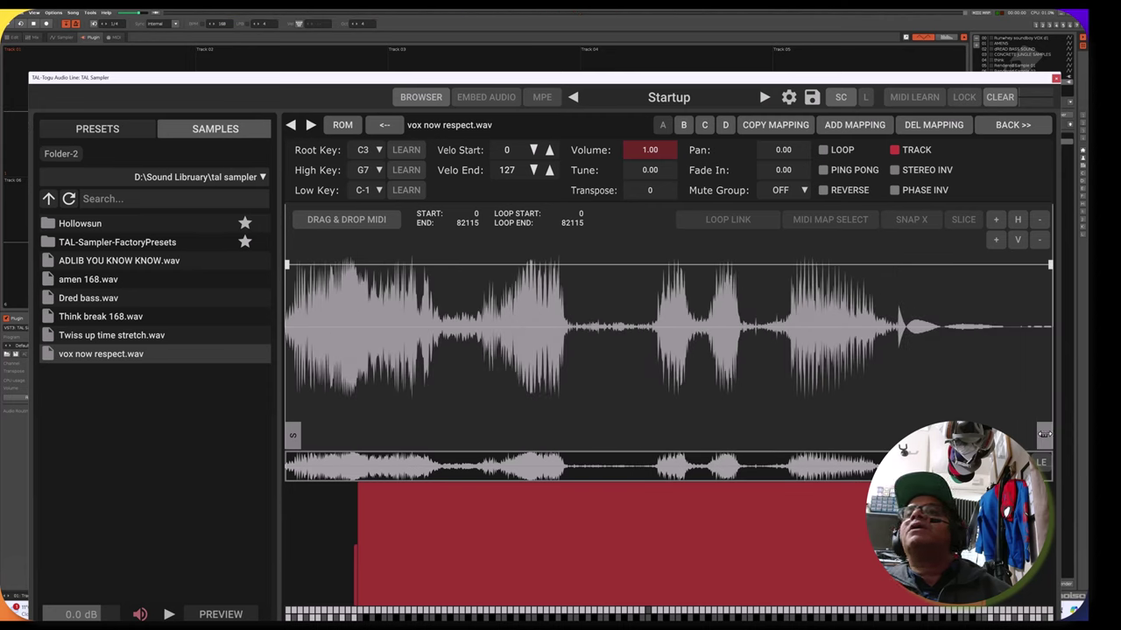
drag(1027, 430, 877, 434)
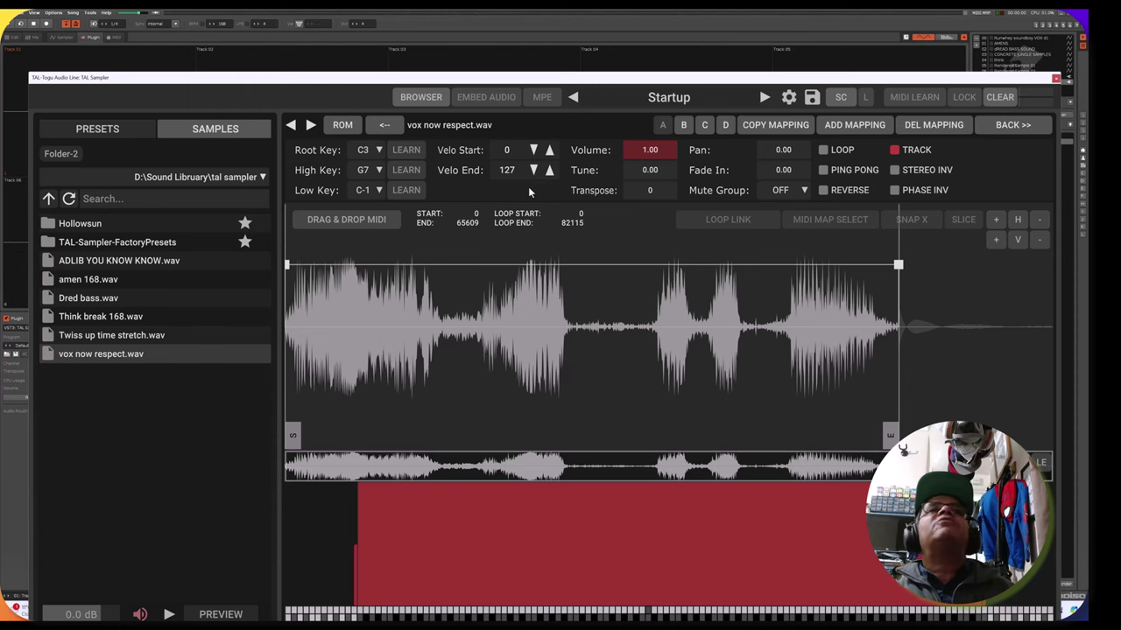
Enable ping-pong looping for vox now respect.wav, with the loop running from about 54162 to 63452 over its last word.
drag(494, 78, 469, 37)
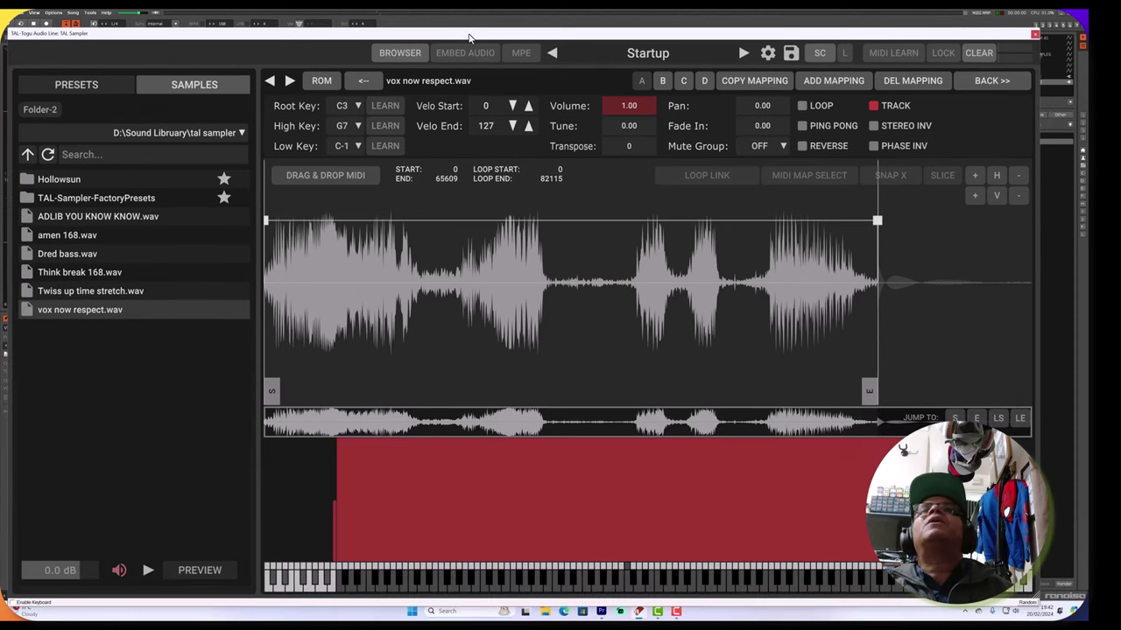
click(803, 105)
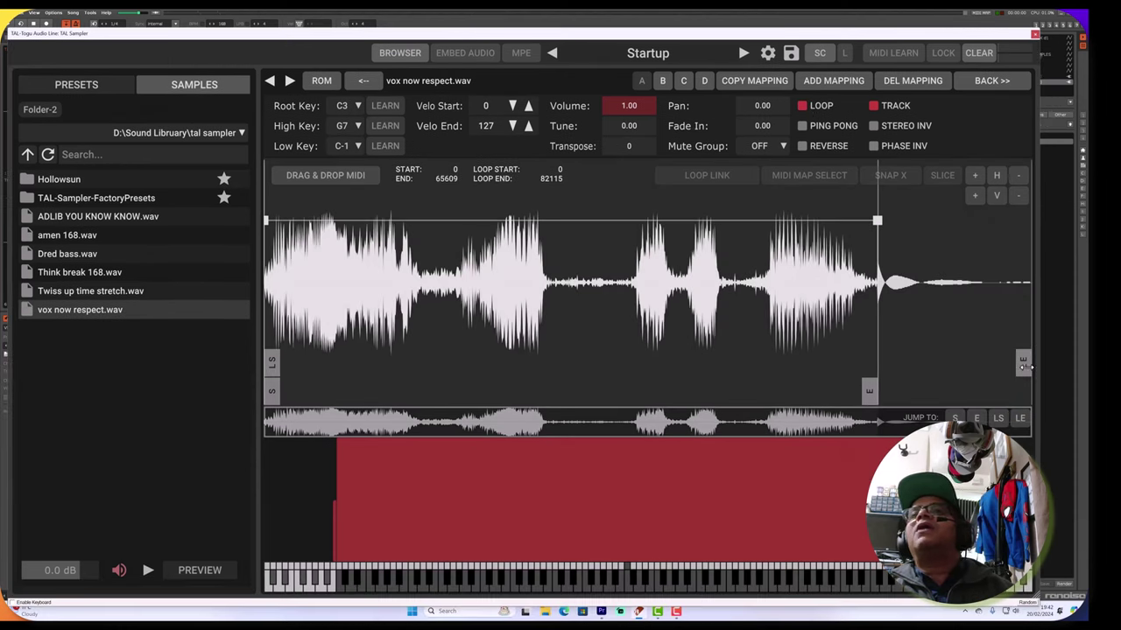
mouse_move(1024, 366)
mouse_down()
mouse_move(779, 363)
mouse_move(811, 363)
mouse_up()
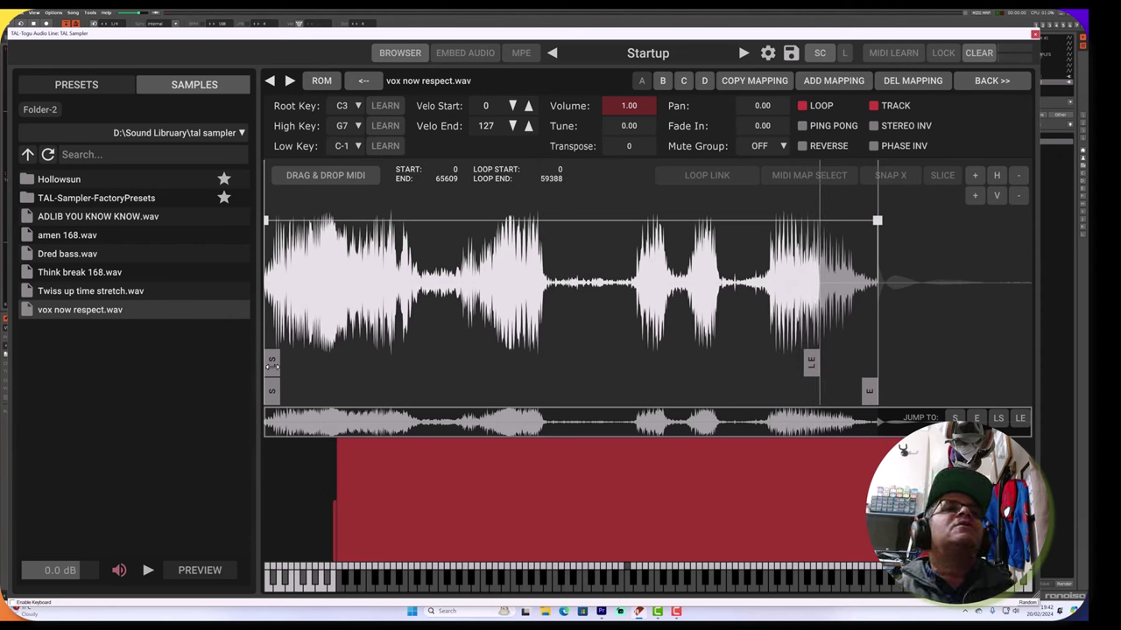
mouse_move(273, 366)
mouse_down()
mouse_move(771, 357)
mouse_move(776, 341)
mouse_up()
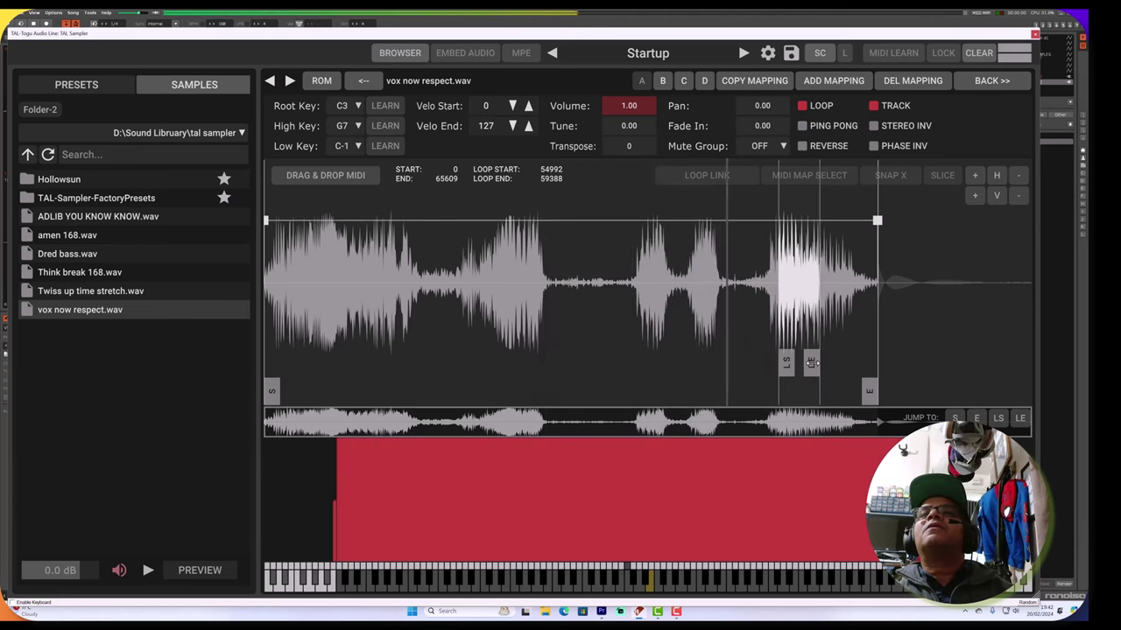
drag(811, 363, 852, 363)
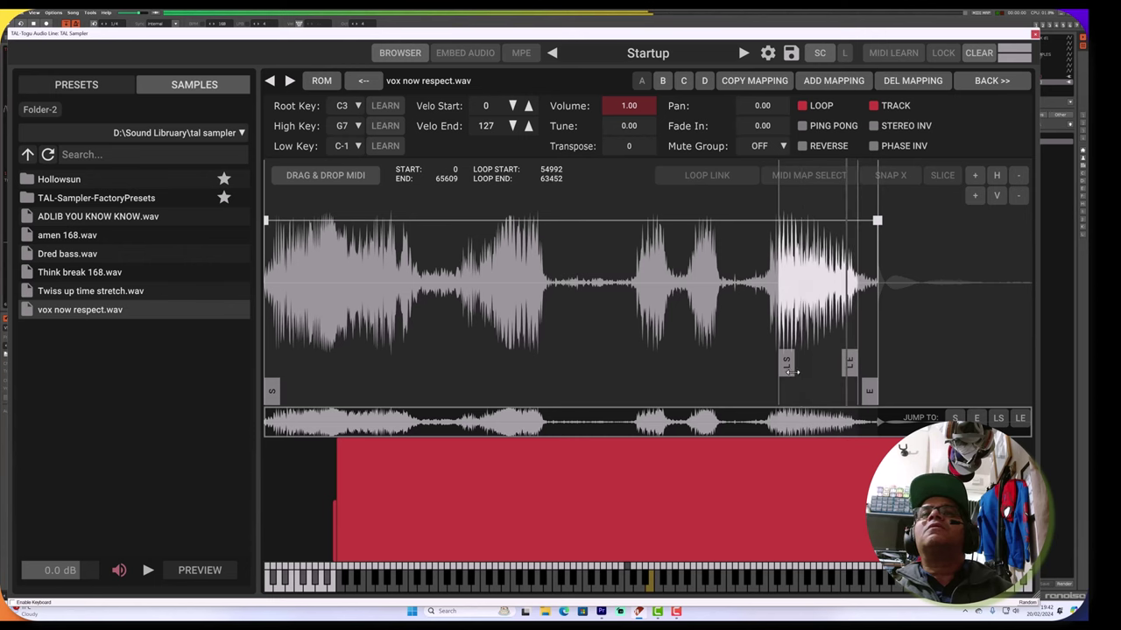
drag(779, 367, 770, 373)
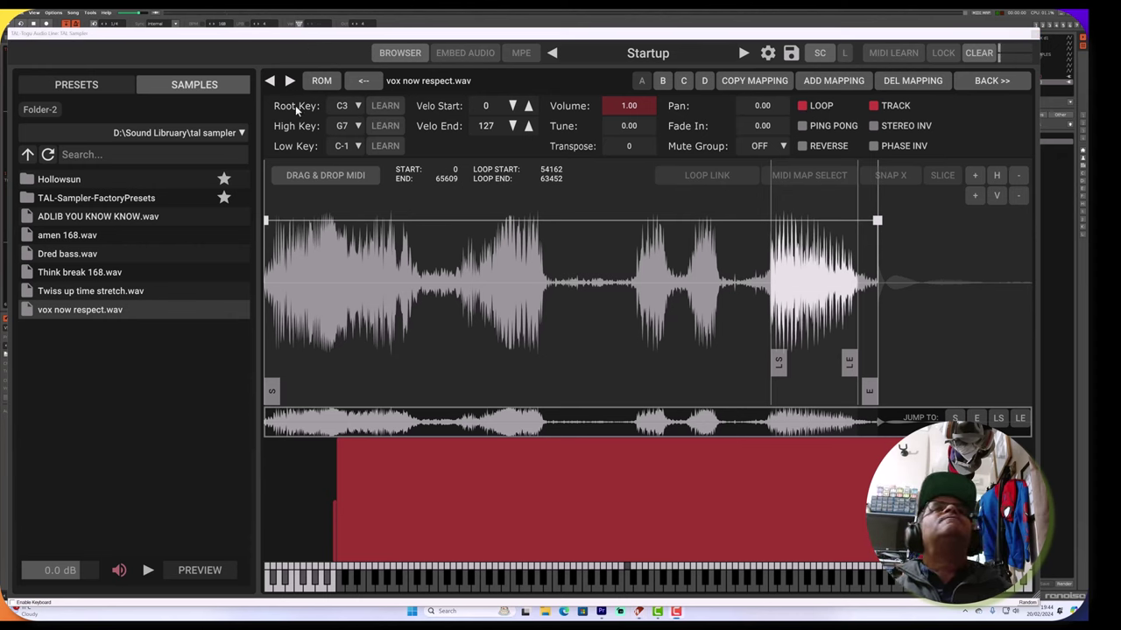
click(802, 127)
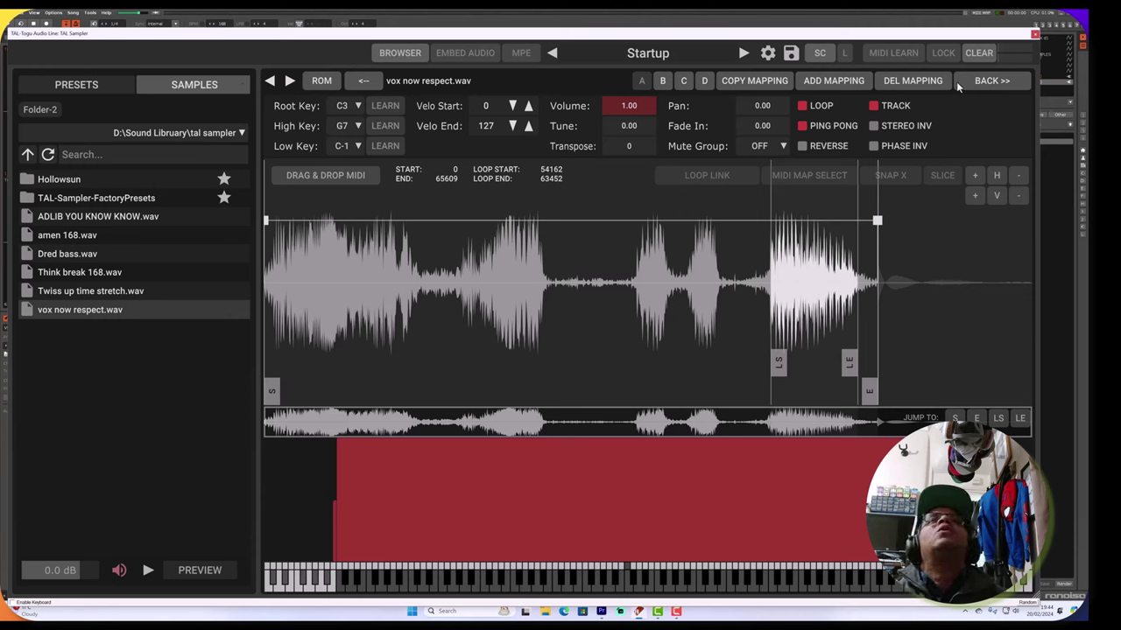
click(988, 80)
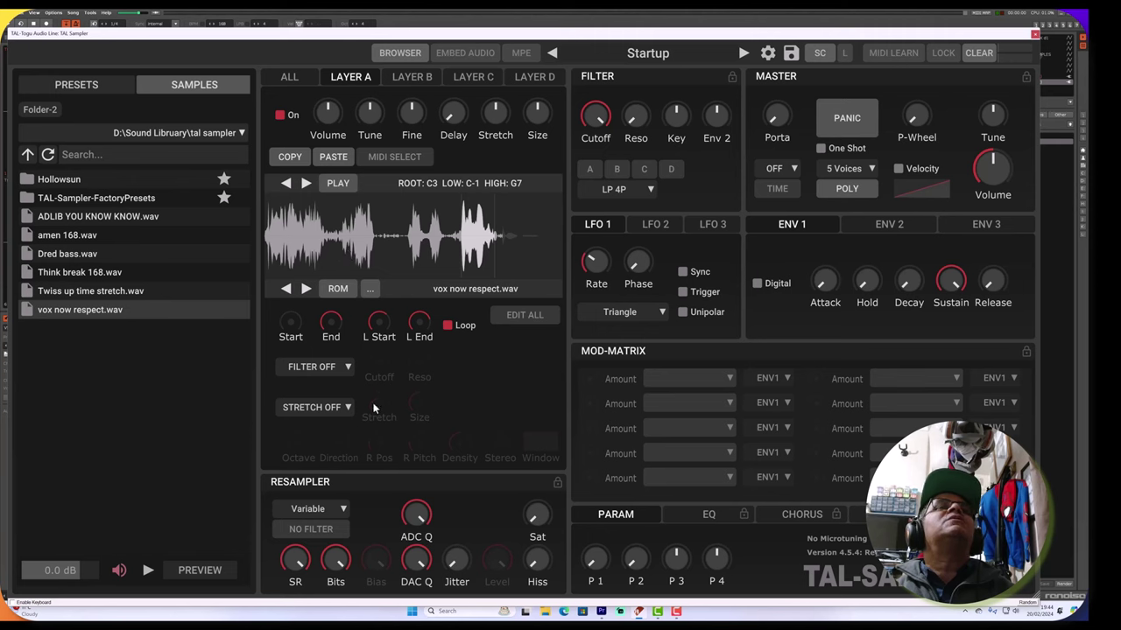
Set Layer A's stretch mode to Cyclic and its stretch amount to about -40 %.
click(323, 410)
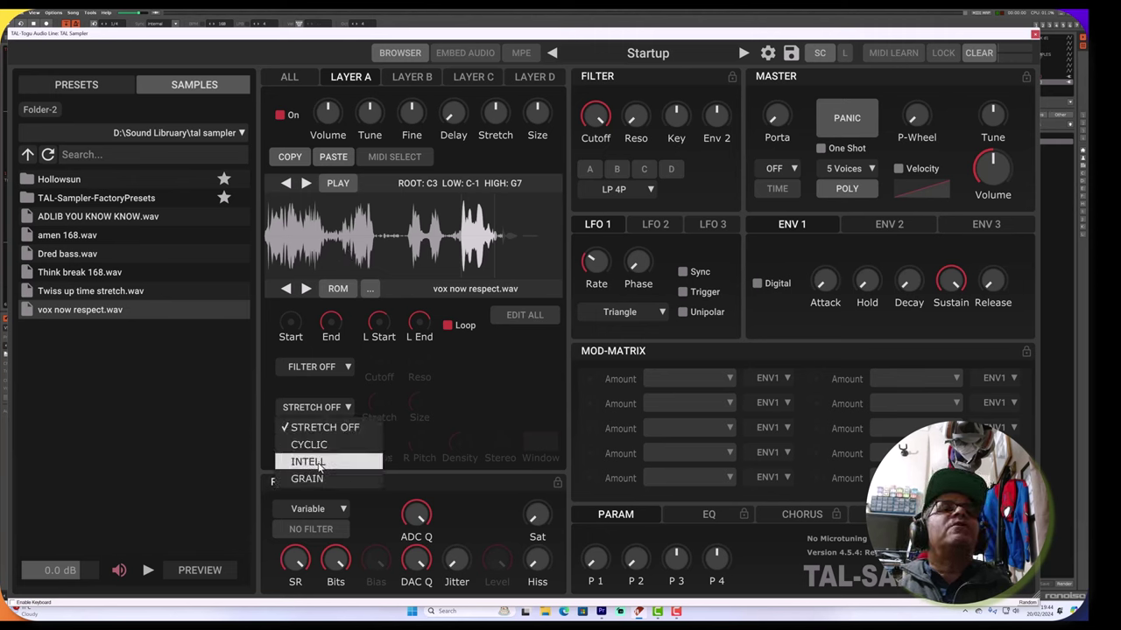
click(323, 446)
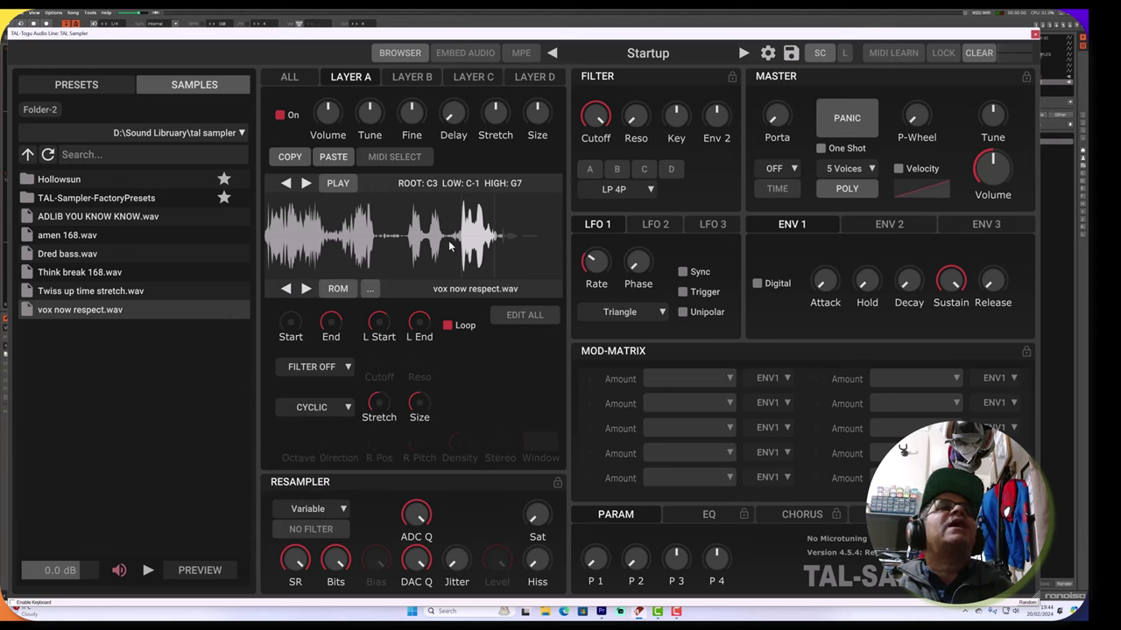
mouse_move(406, 123)
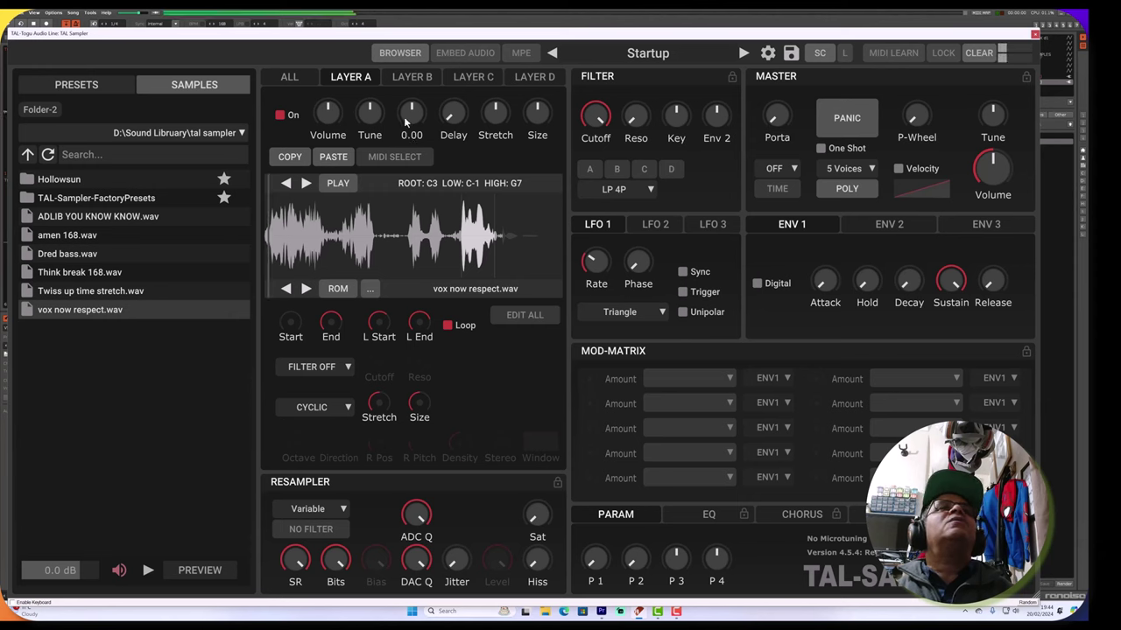
mouse_move(376, 105)
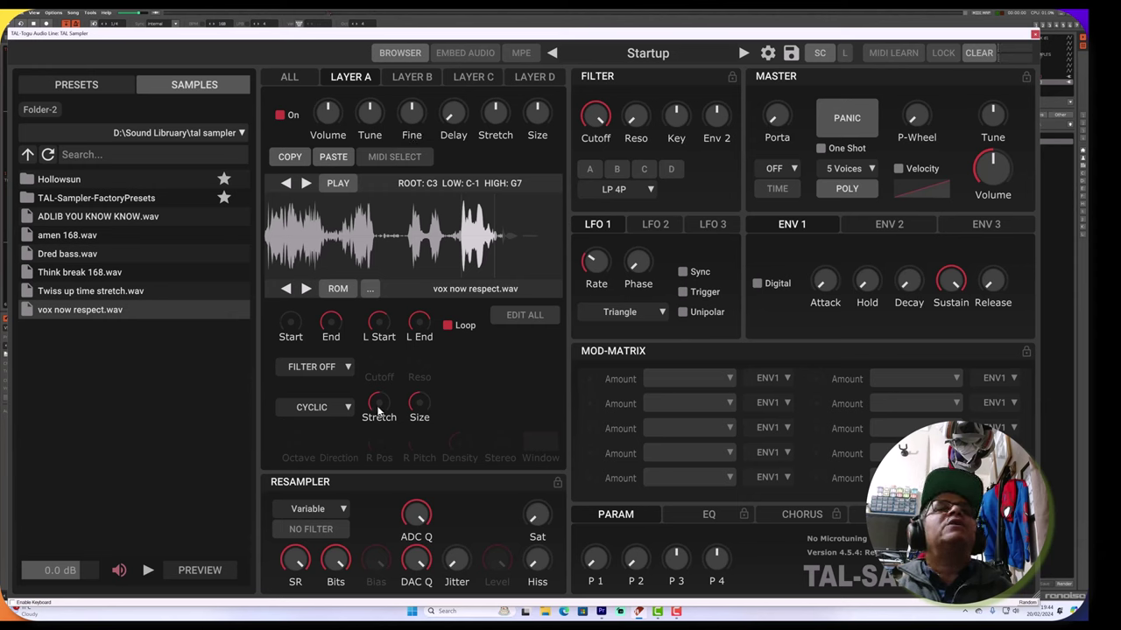
mouse_move(375, 390)
mouse_down()
mouse_move(379, 350)
mouse_move(374, 400)
mouse_up()
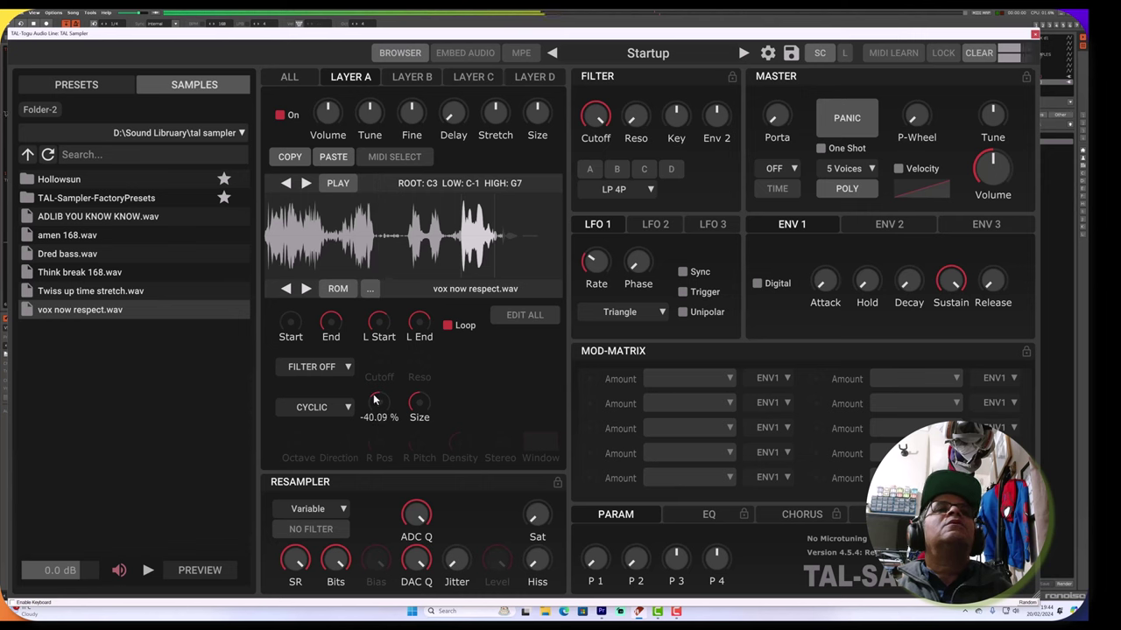
Try the Intell stretch mode on Layer A, varying the stretch amount from about -80 % to -32 %.
click(337, 407)
click(317, 460)
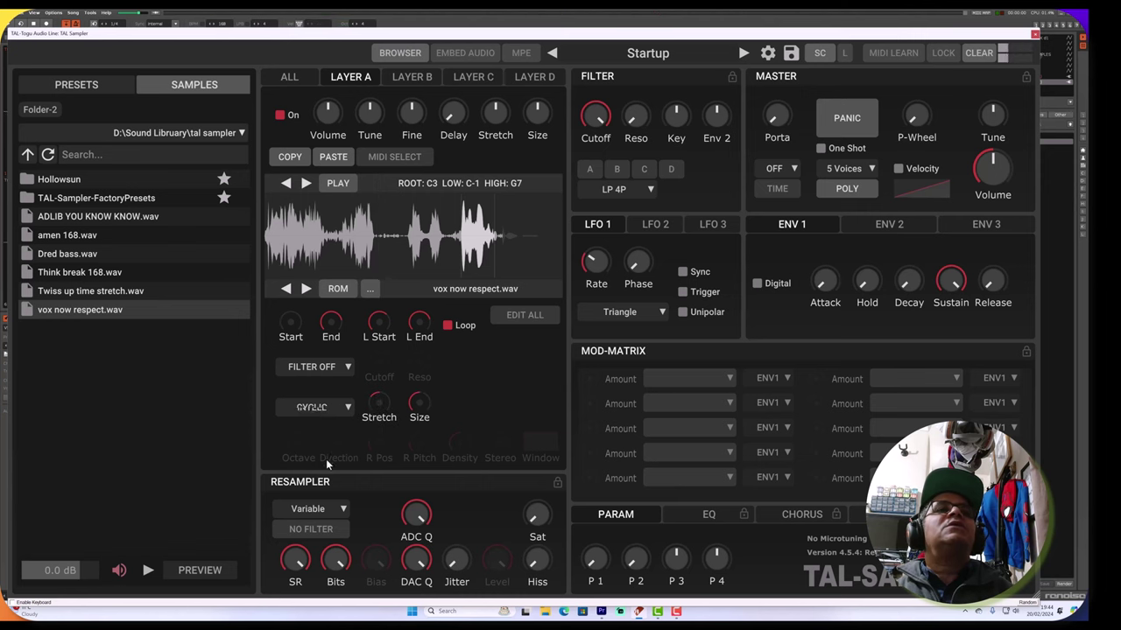
scroll(379, 412, down, 5)
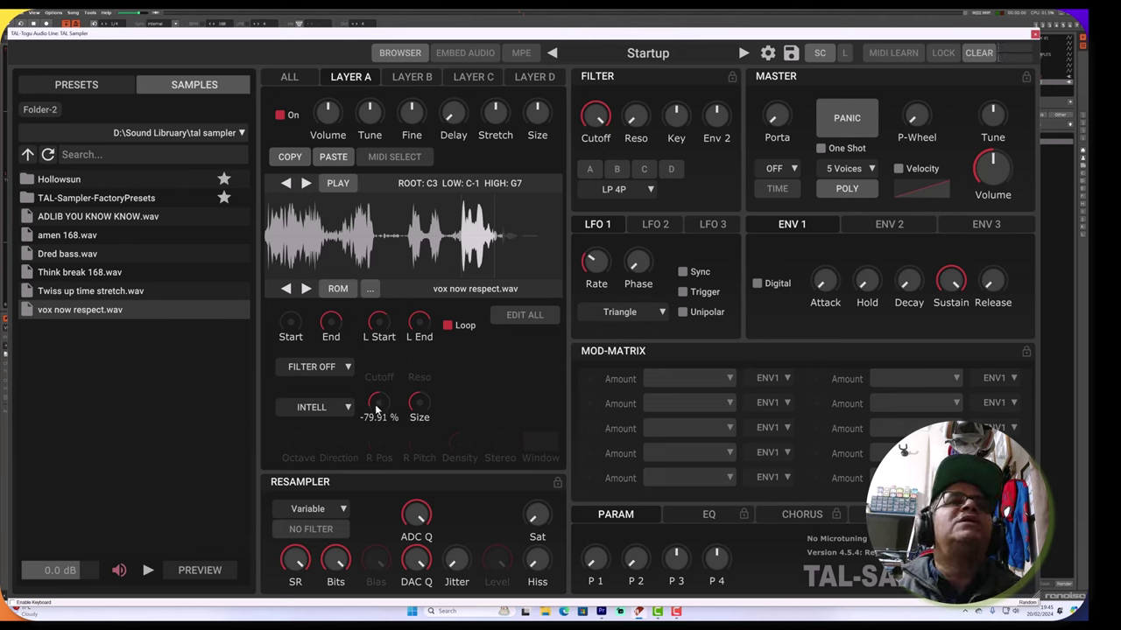
scroll(359, 403, up, 3)
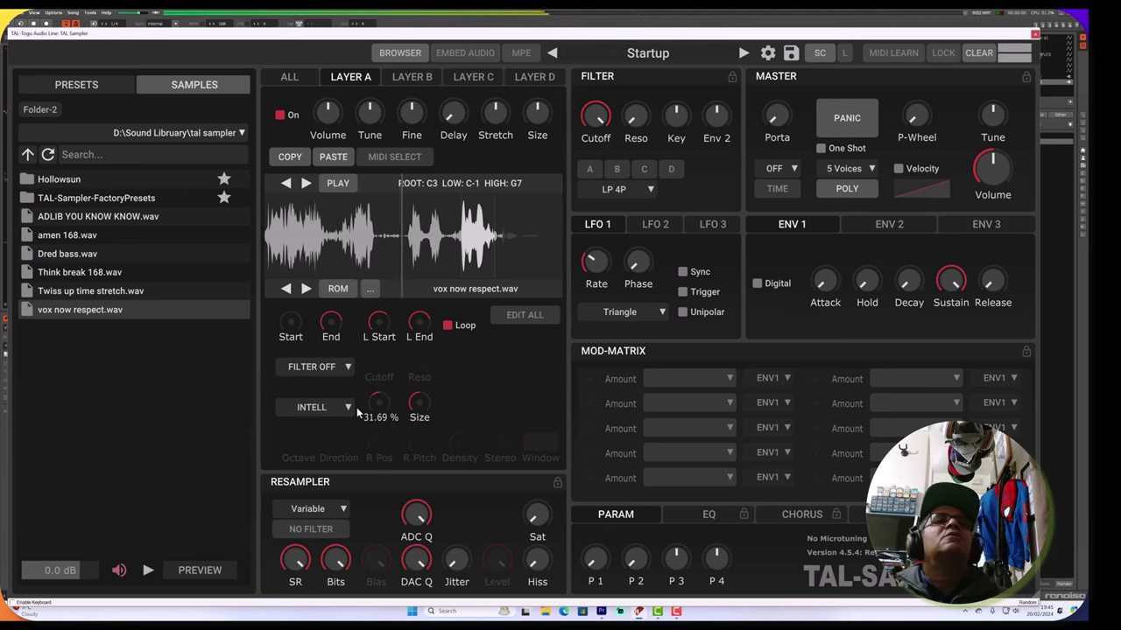
Switch Layer A's stretch mode to Cyclic and turn its stretch size down to the minimum.
click(356, 407)
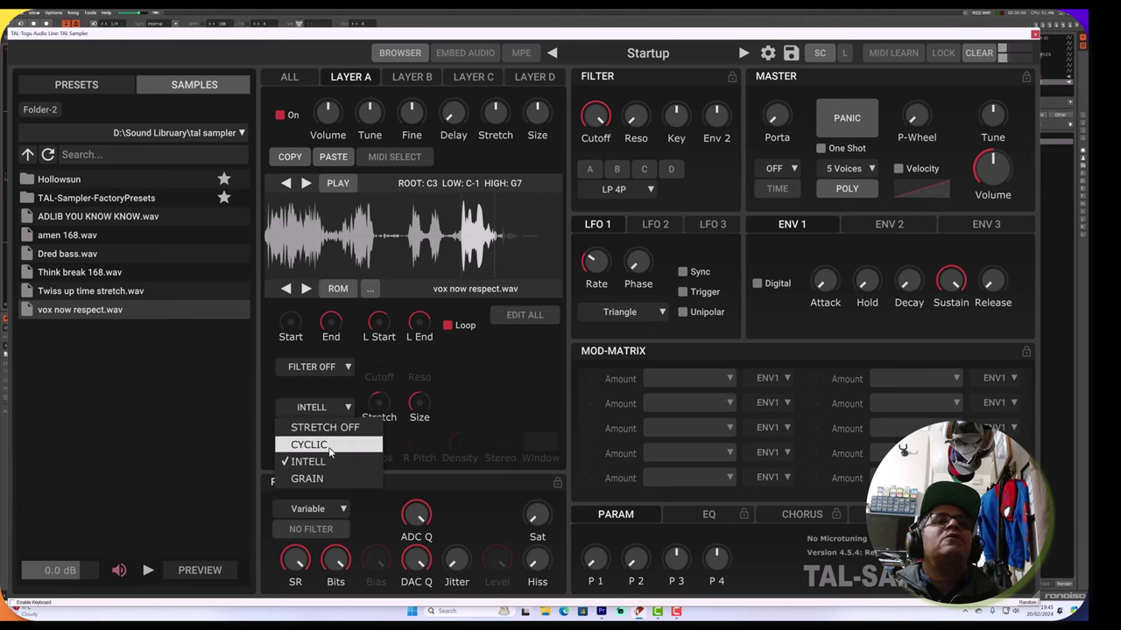
click(329, 443)
scroll(398, 407, down, 2)
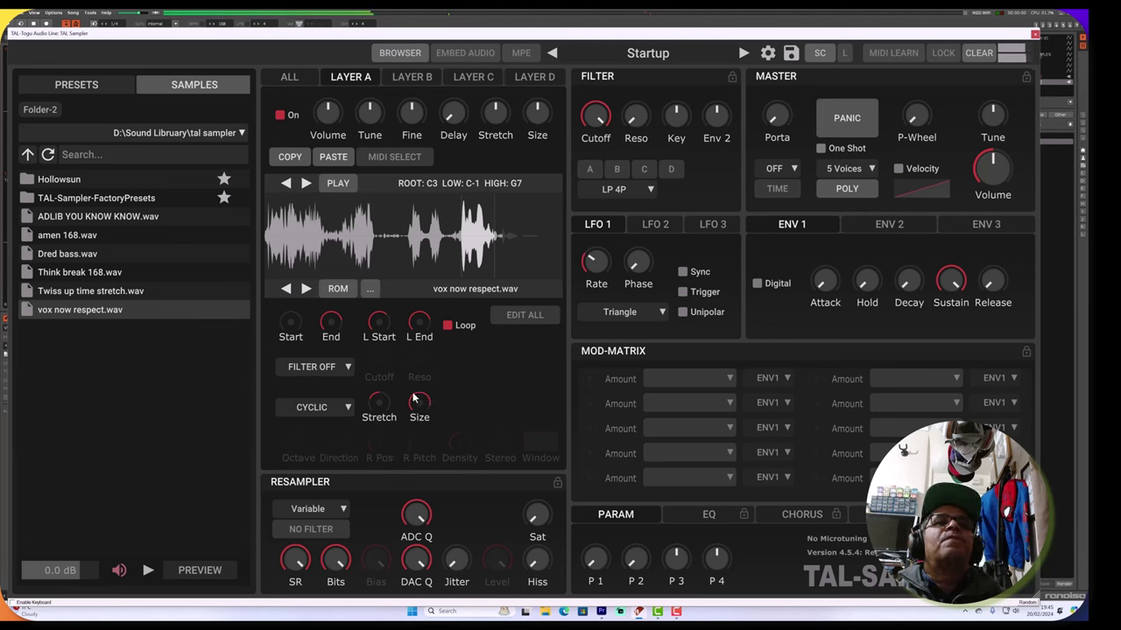
mouse_move(417, 417)
drag(417, 418, 410, 371)
drag(415, 420, 438, 570)
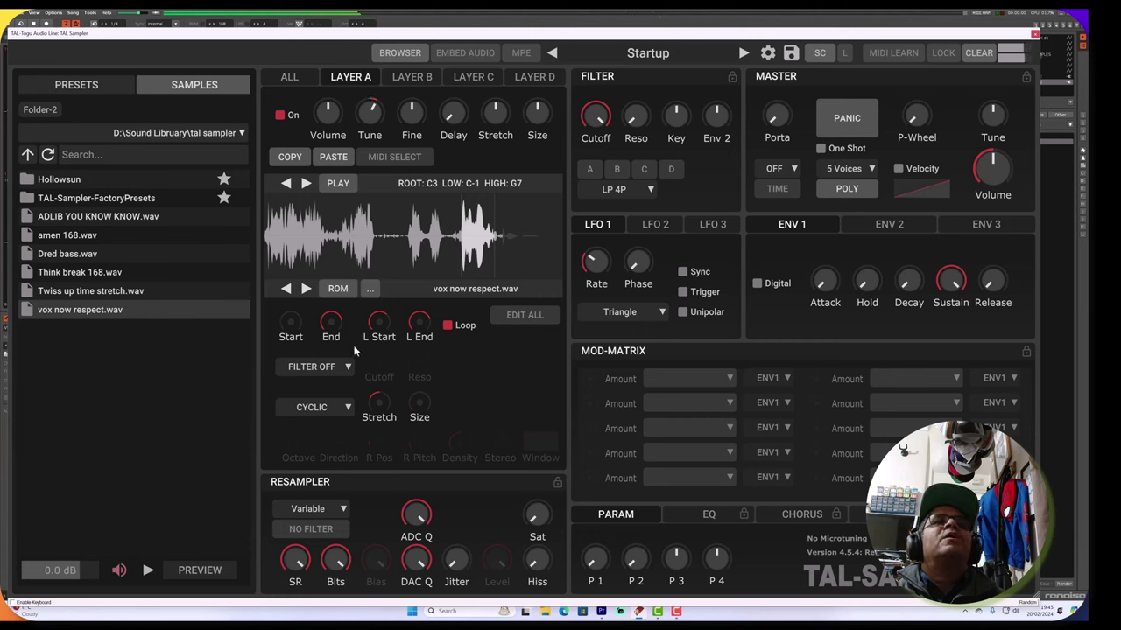
Adjust Layer A's Cyclic stretch amount to about -50 %.
mouse_move(375, 405)
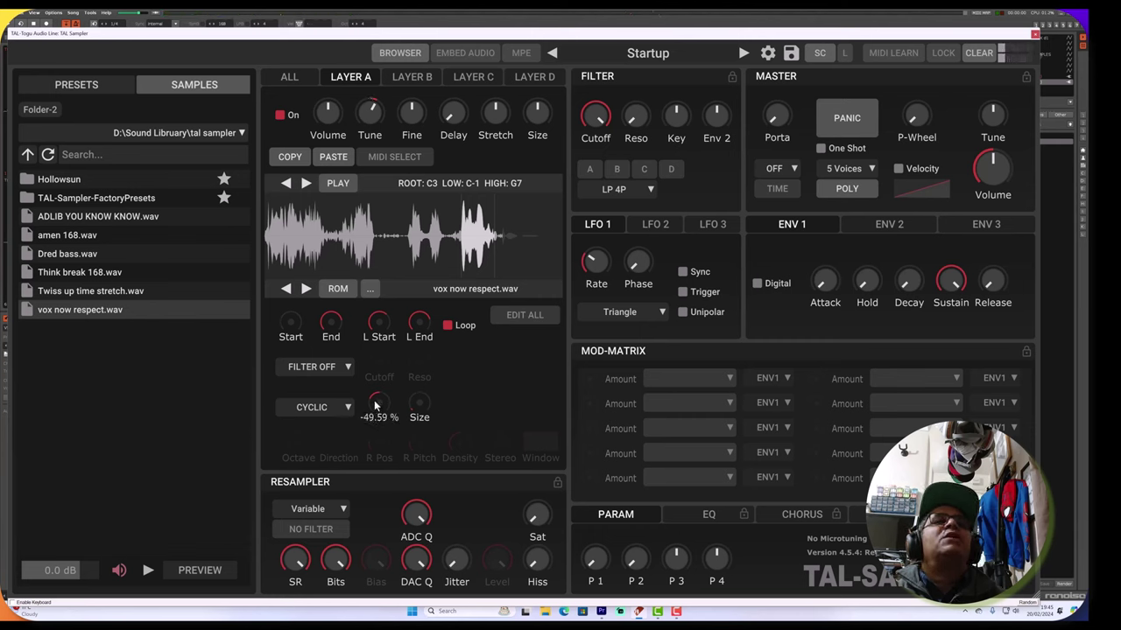
drag(375, 405, 372, 420)
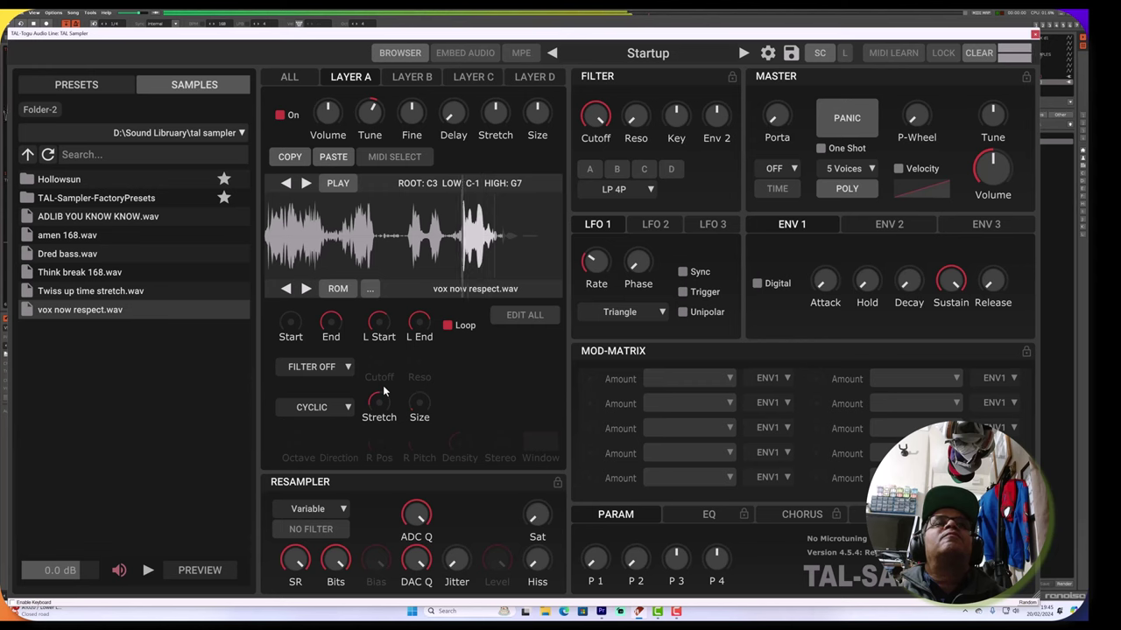
mouse_move(373, 400)
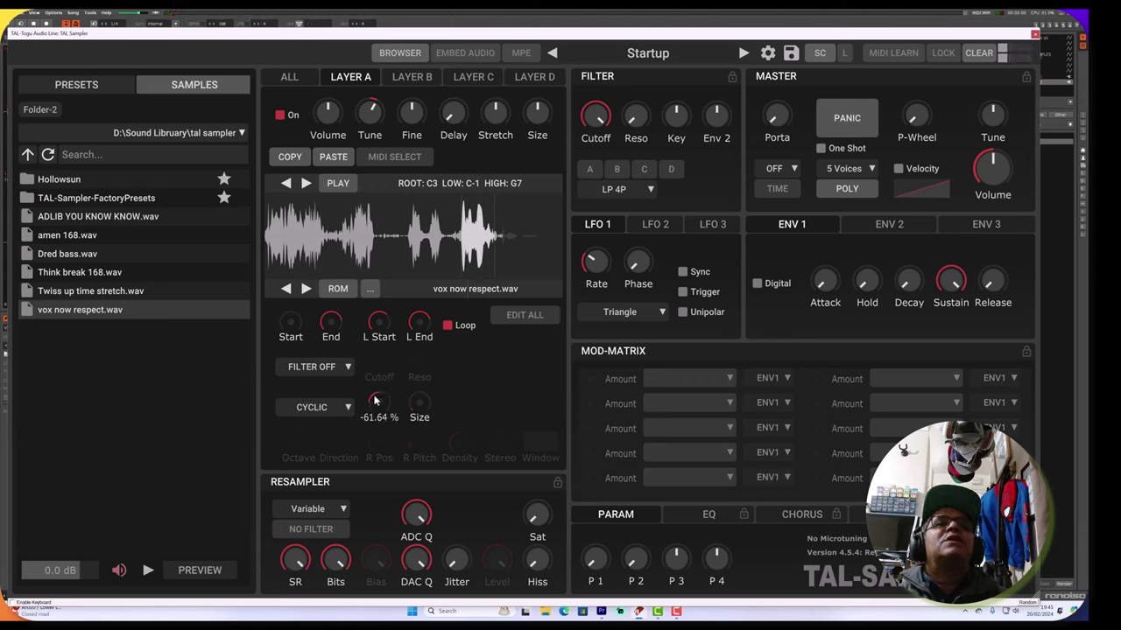
scroll(373, 401, up, 2)
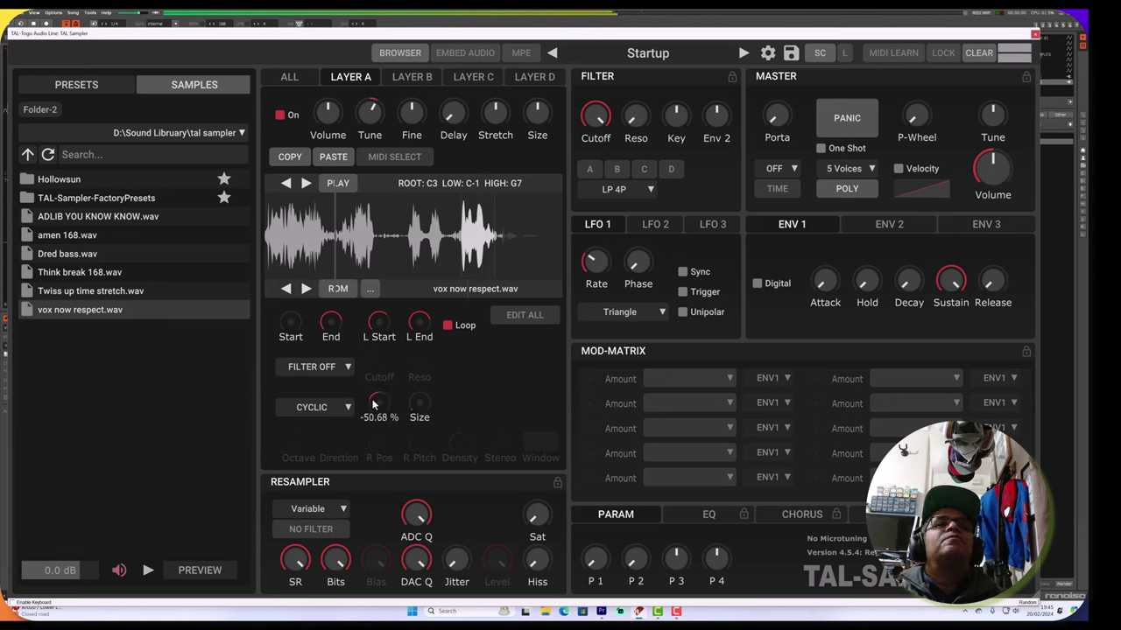
scroll(373, 401, up, 2)
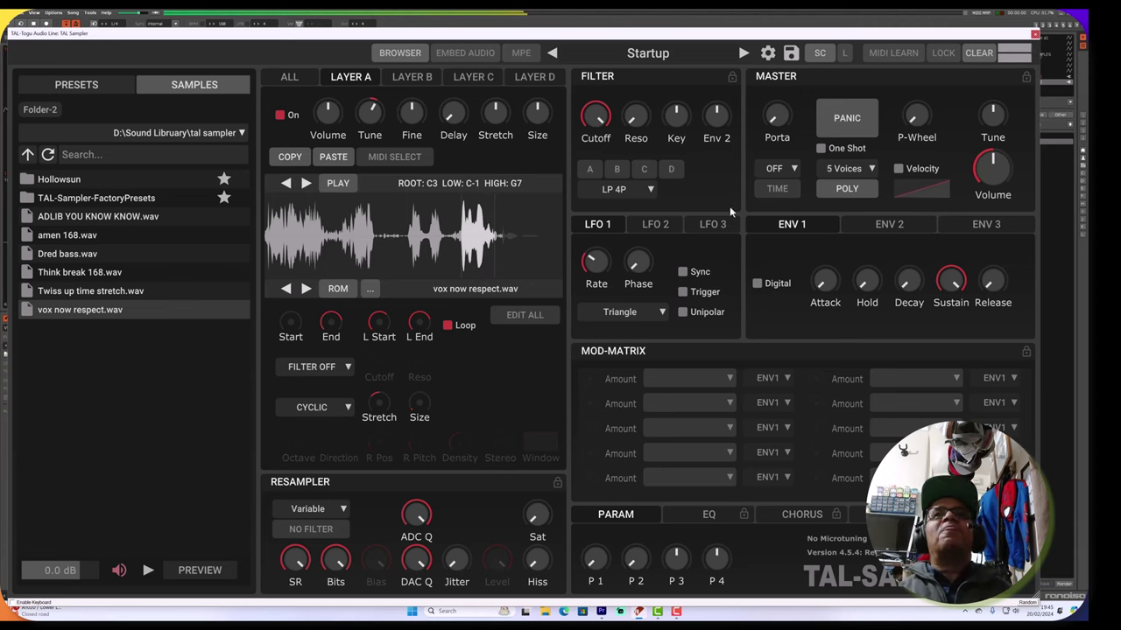
Copy the TAL Sampler instrument from slot 08 and paste it into empty slot 09.
click(1035, 35)
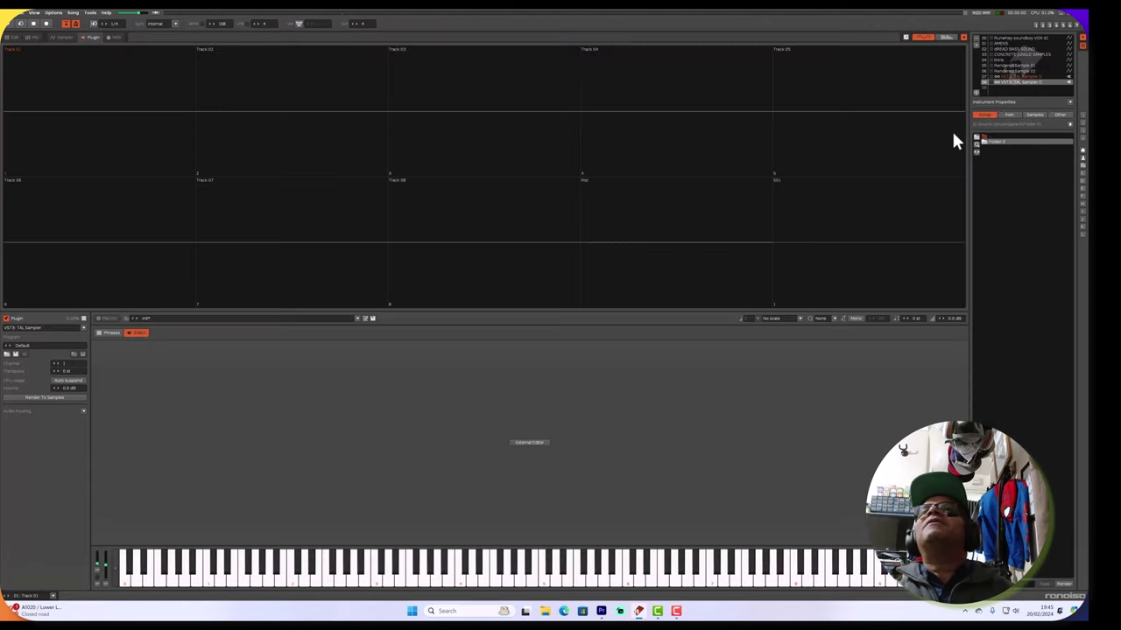
right_click(1000, 83)
click(997, 131)
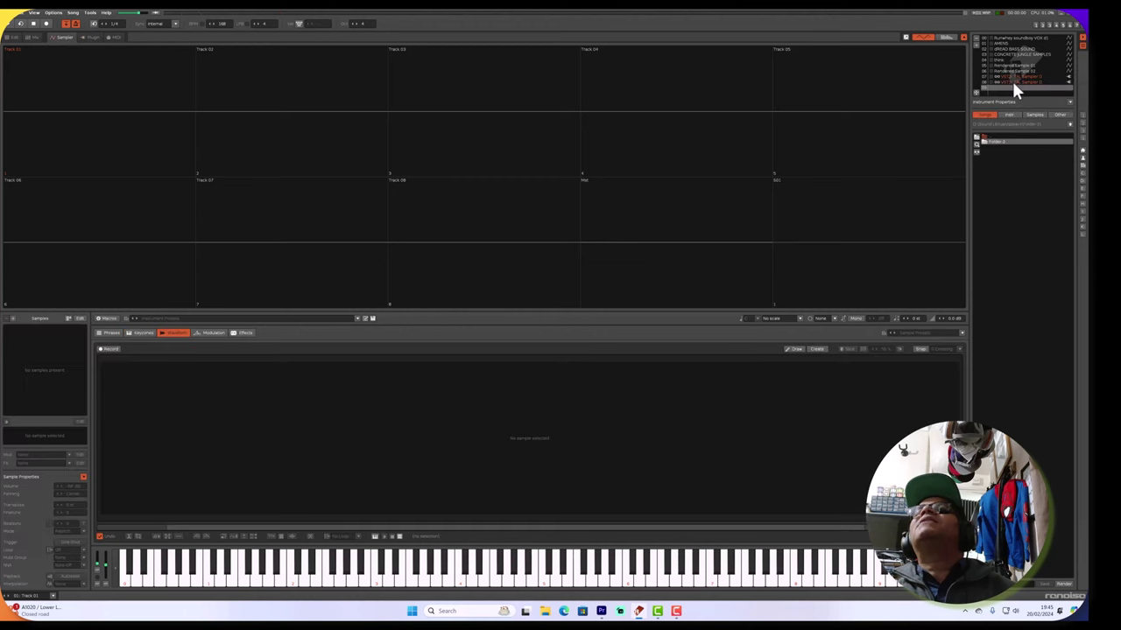
right_click(1009, 85)
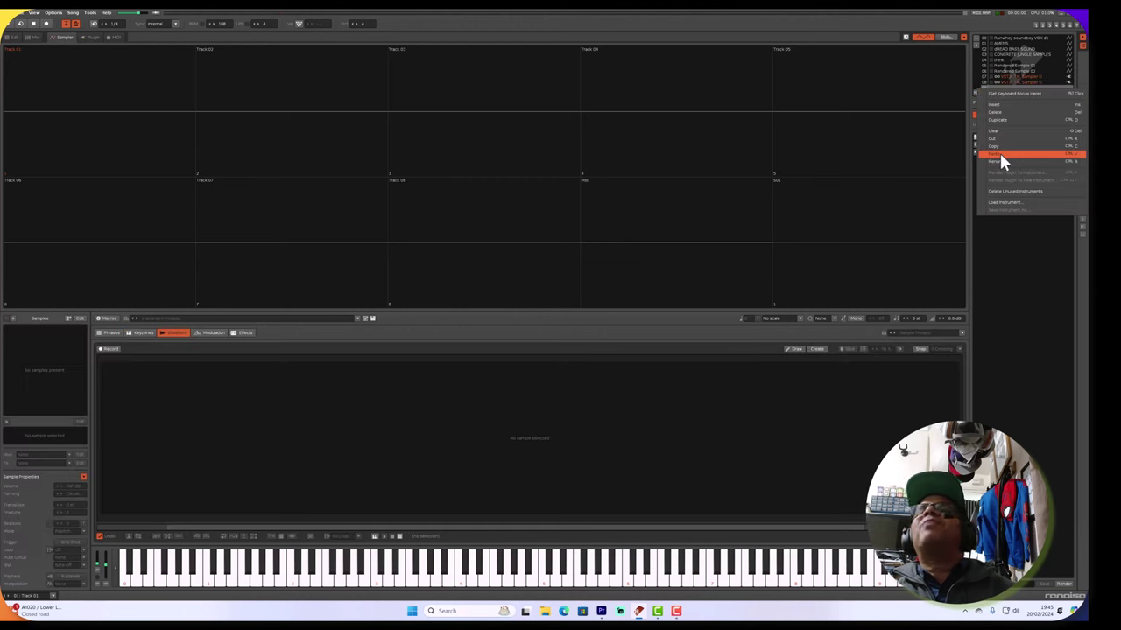
click(1000, 153)
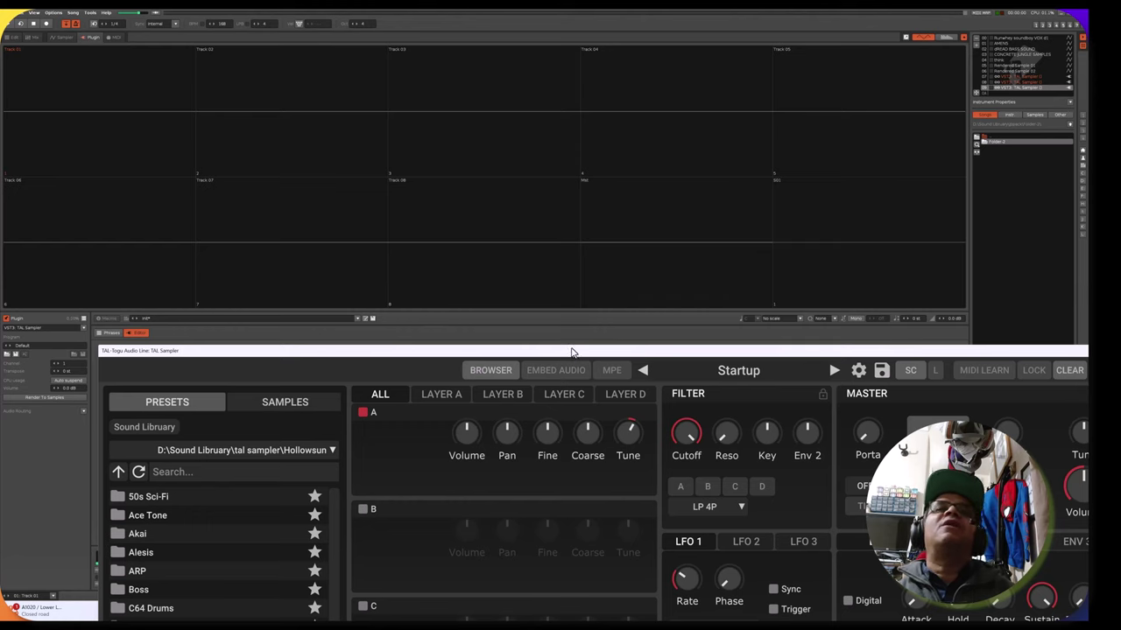
drag(571, 352, 488, 57)
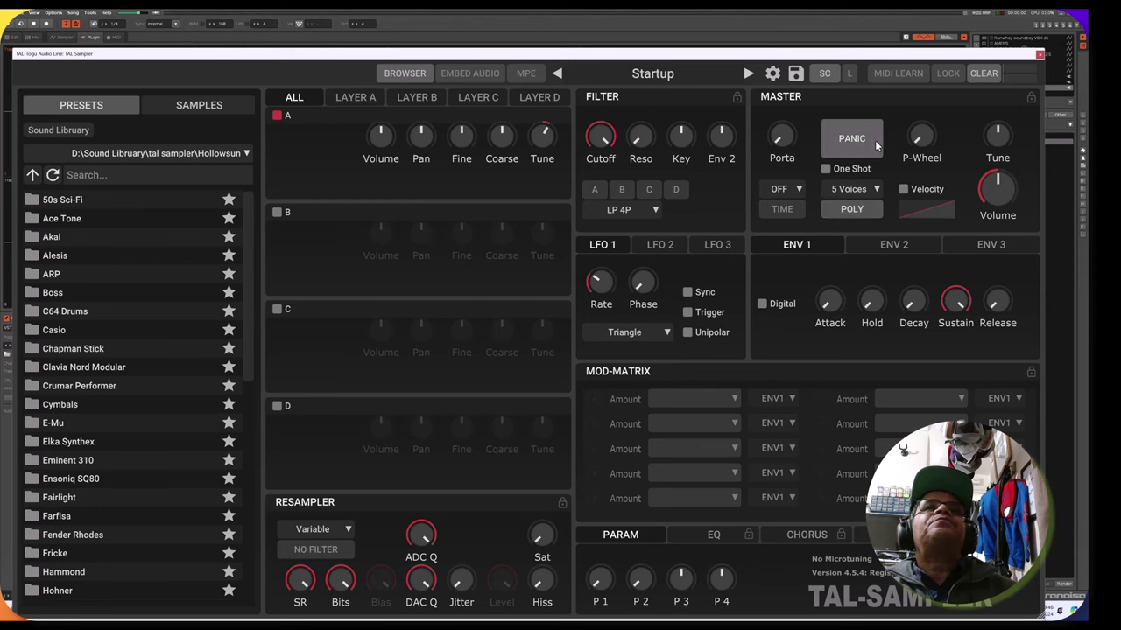
click(1040, 55)
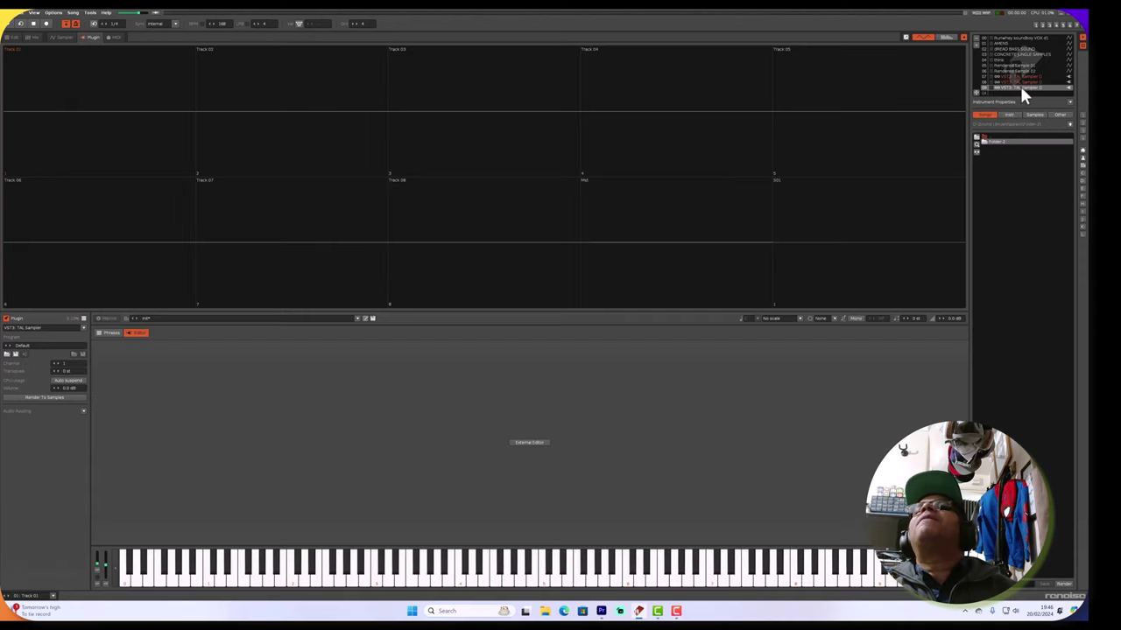
Open the TAL Sampler in slot 09 and replace its Layer A sample with amen 168.wav.
double_click(1022, 87)
drag(604, 360, 518, 53)
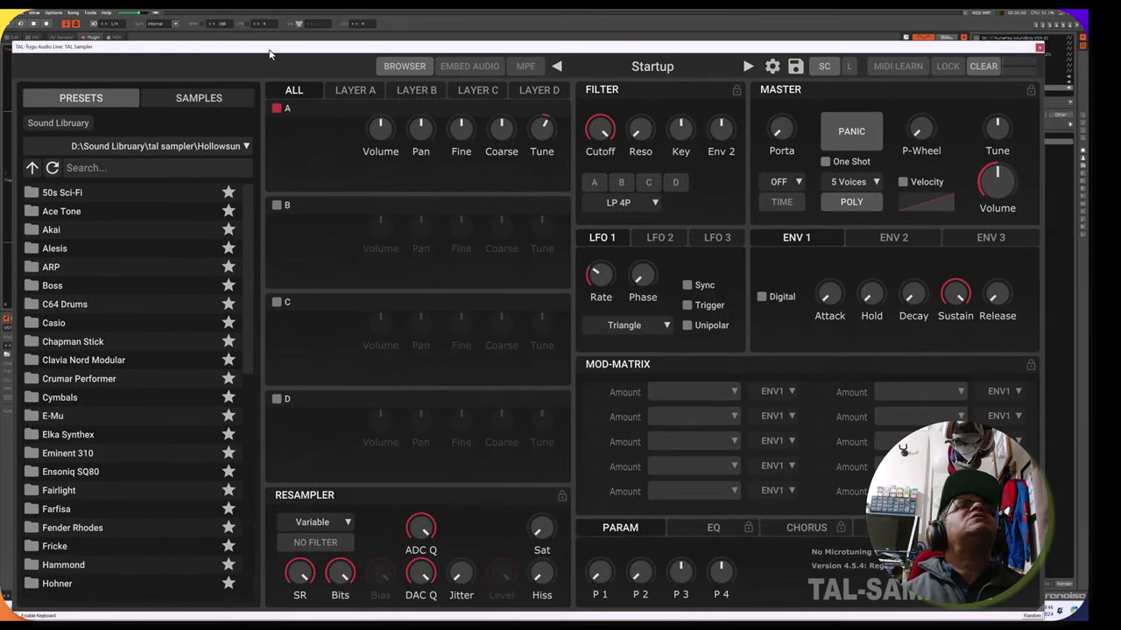
drag(270, 54, 271, 29)
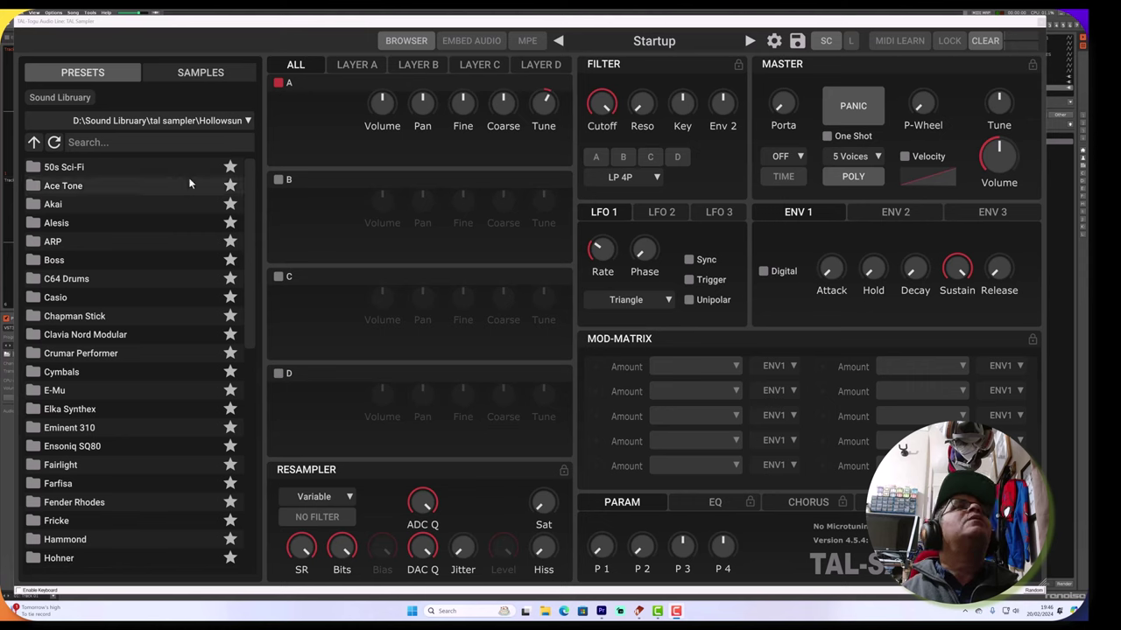
click(200, 75)
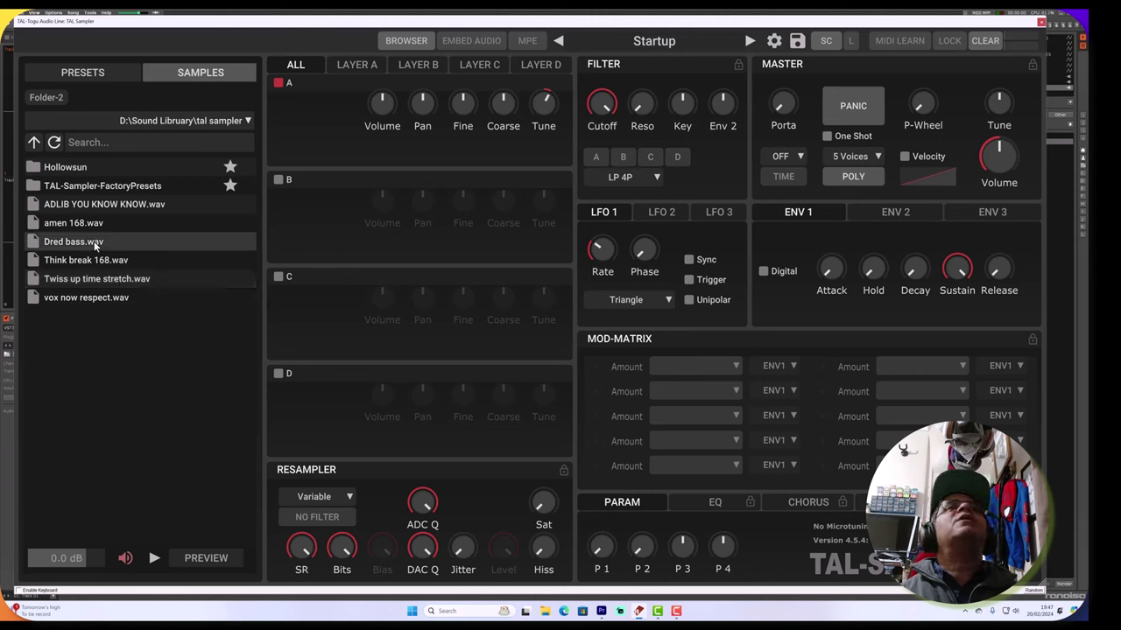
click(347, 67)
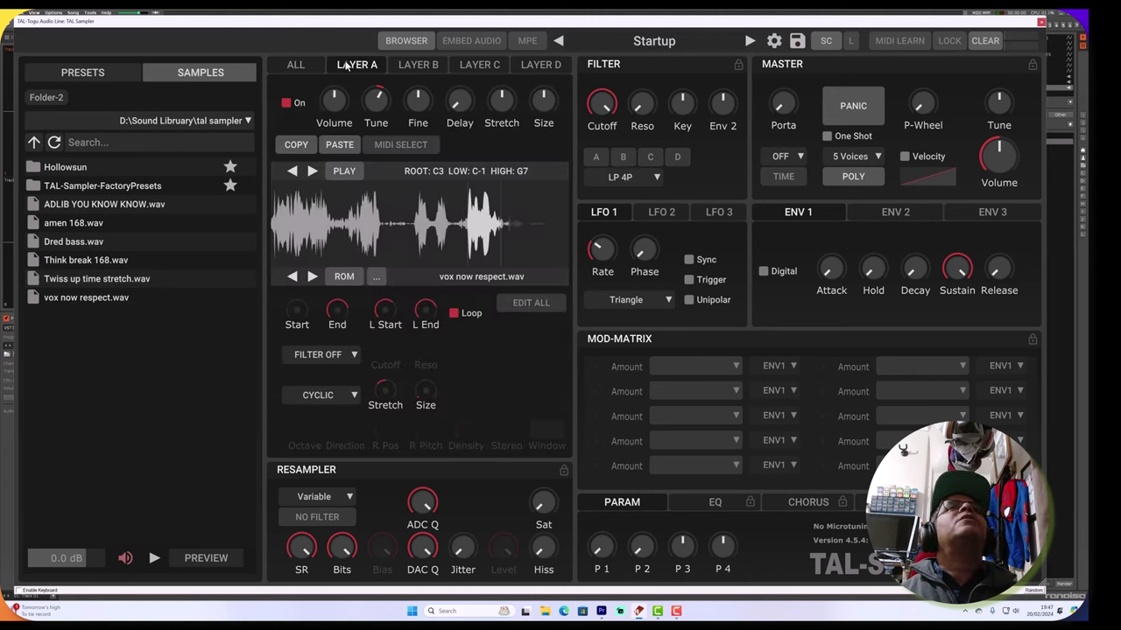
click(98, 227)
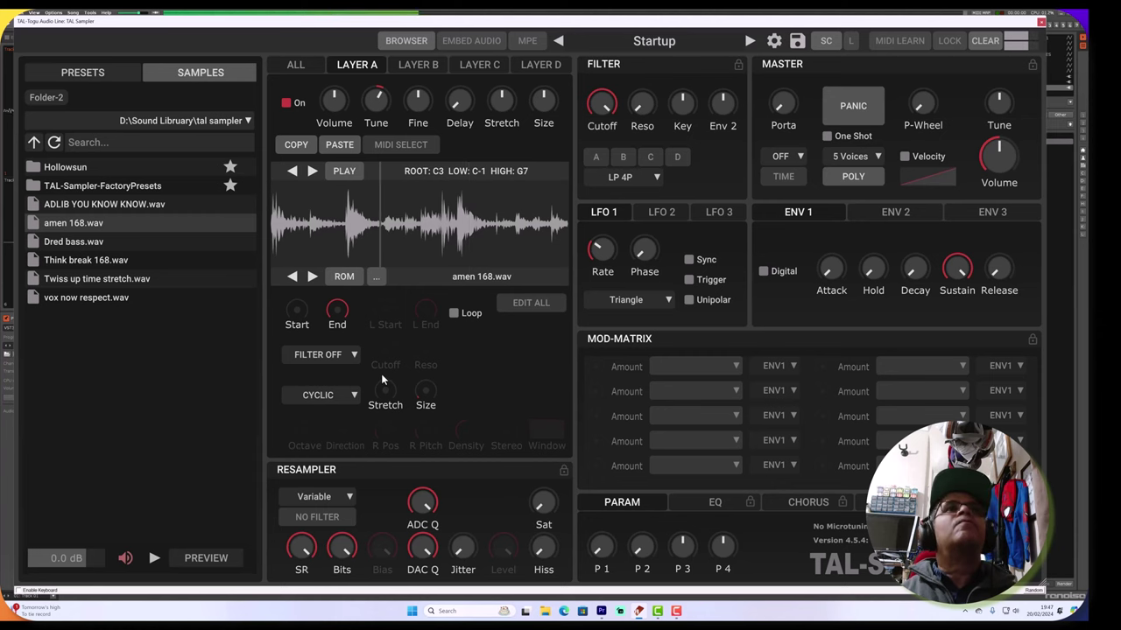
Raise Layer A's tune to 12 and check its filter and stretch mode options.
drag(376, 100, 374, 65)
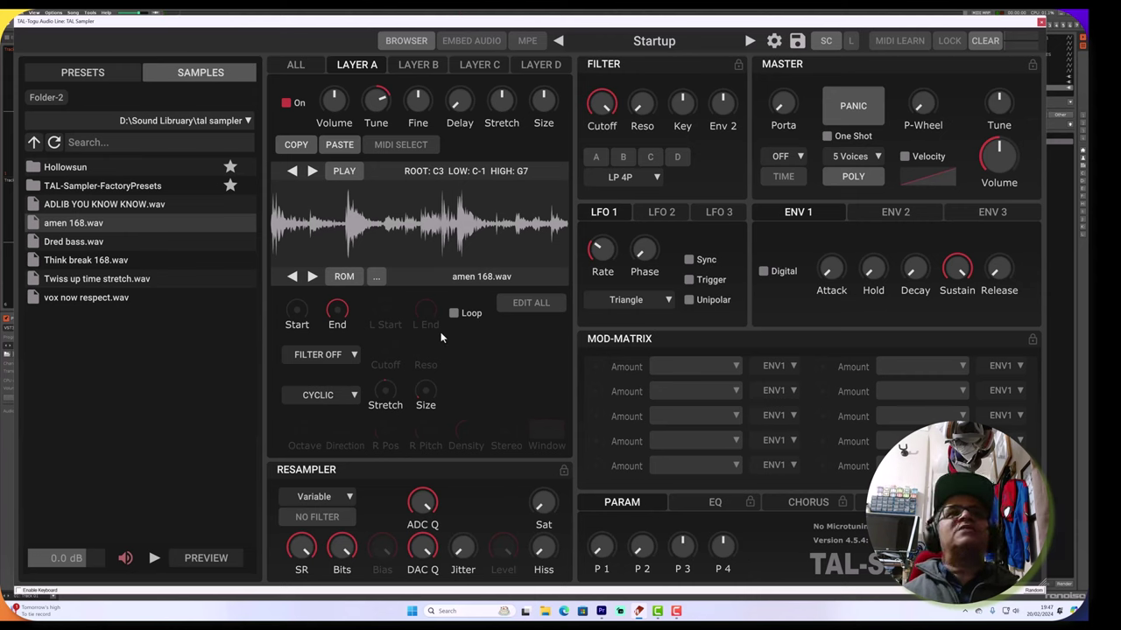
click(332, 355)
click(362, 351)
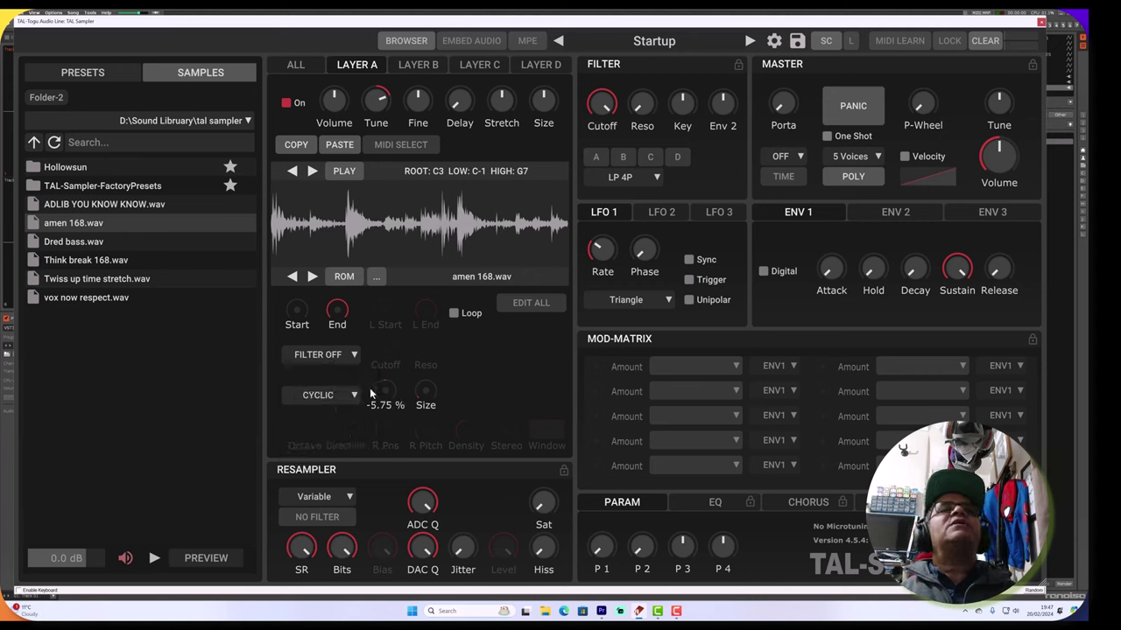
click(338, 395)
click(337, 399)
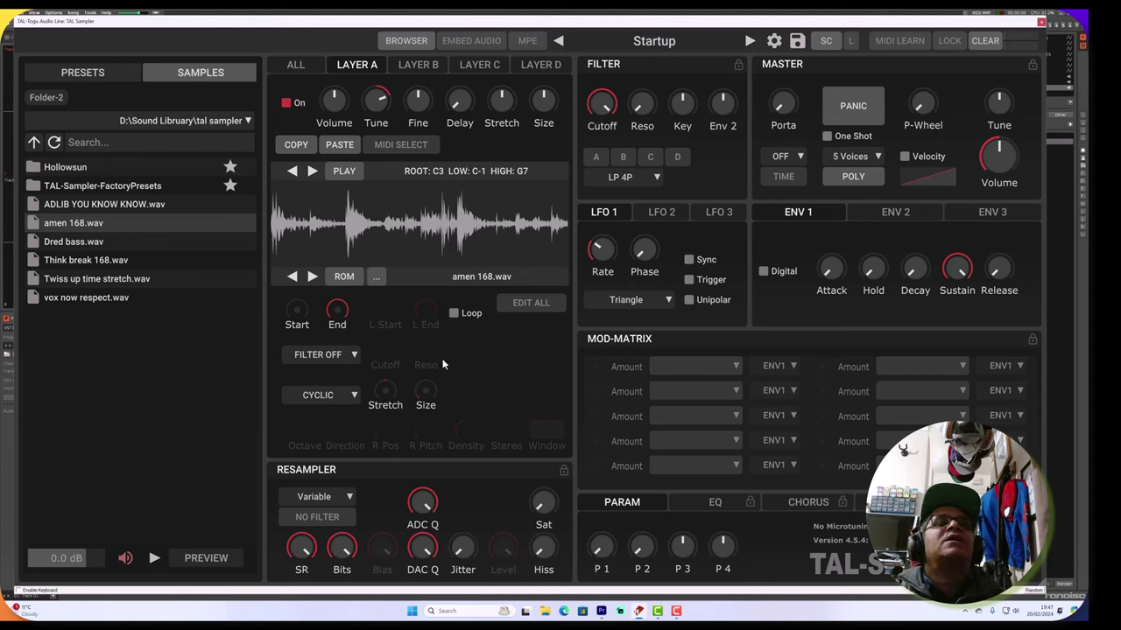
Set the resampler to the S 1000 mode and raise its saturation to roughly three quarters.
click(336, 502)
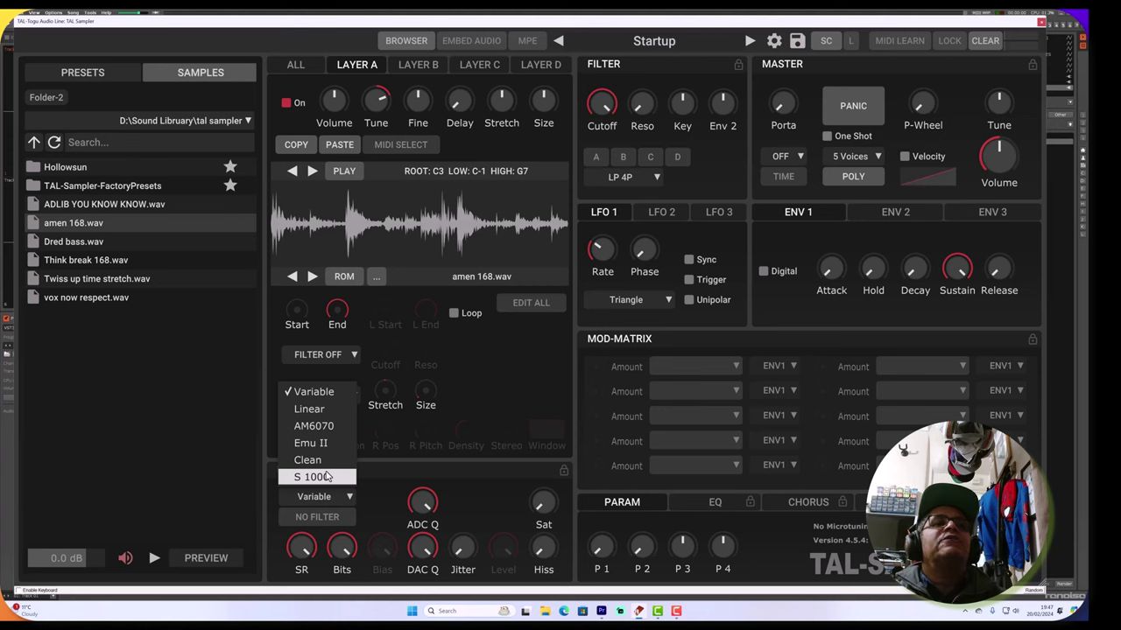
click(328, 480)
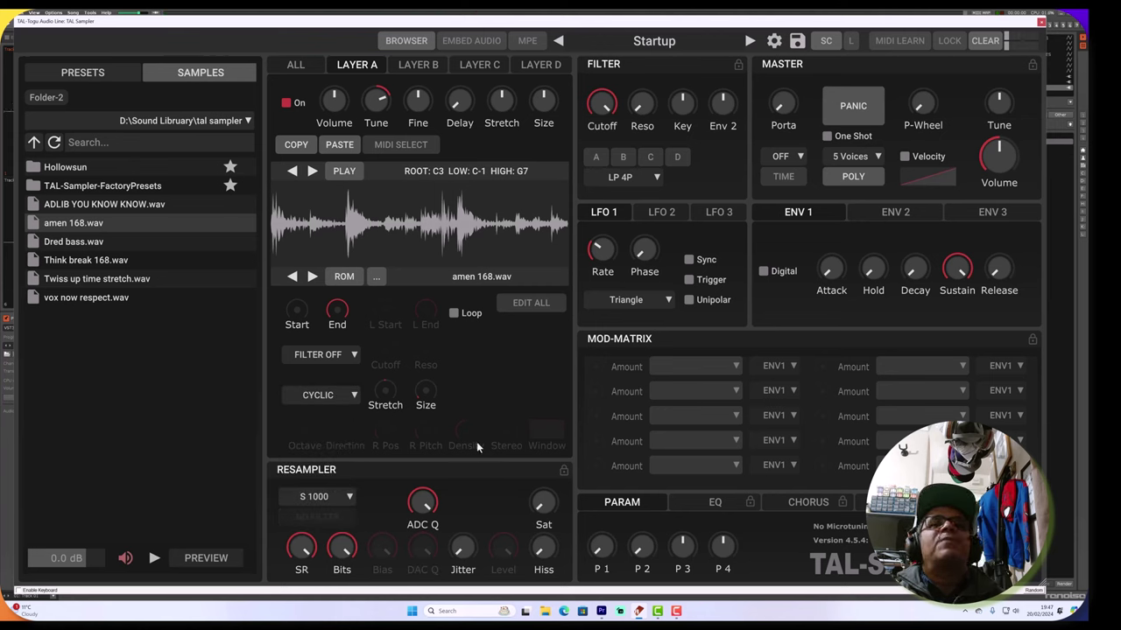
drag(544, 517, 545, 400)
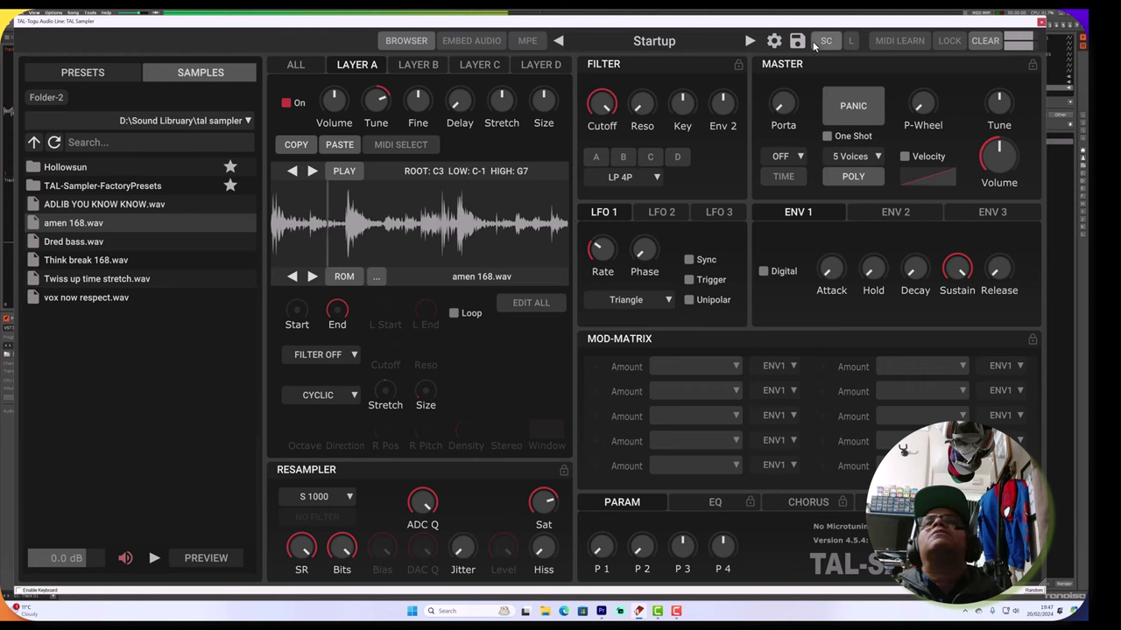
mouse_move(687, 114)
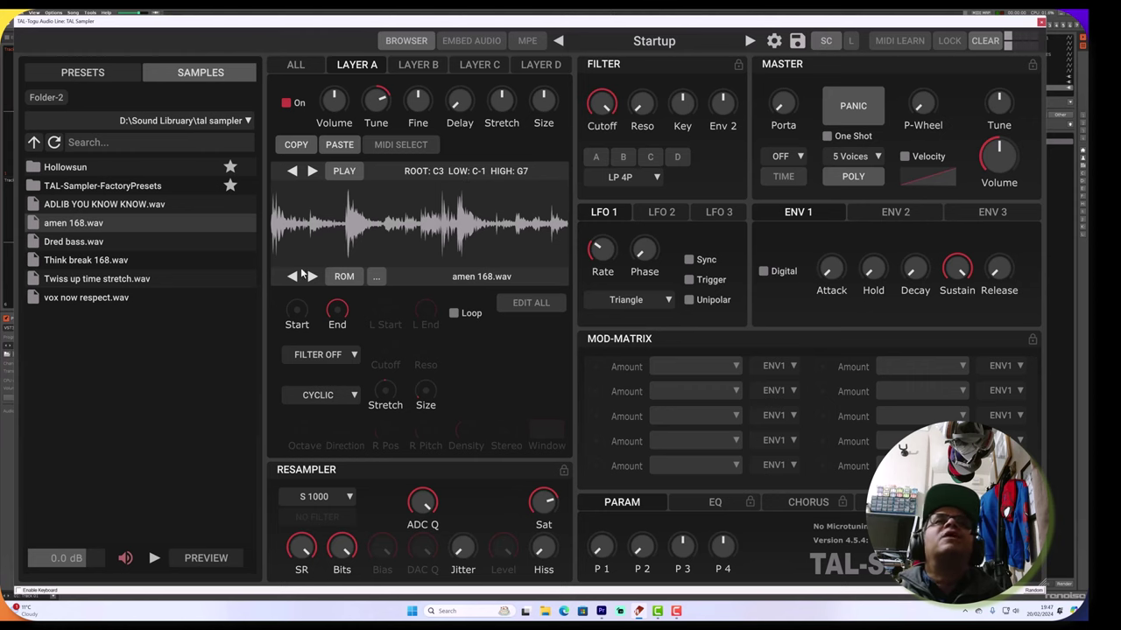
Close the sampler window, then copy the TAL Sampler instrument from slot 09 and paste it into the empty slot below.
click(1040, 22)
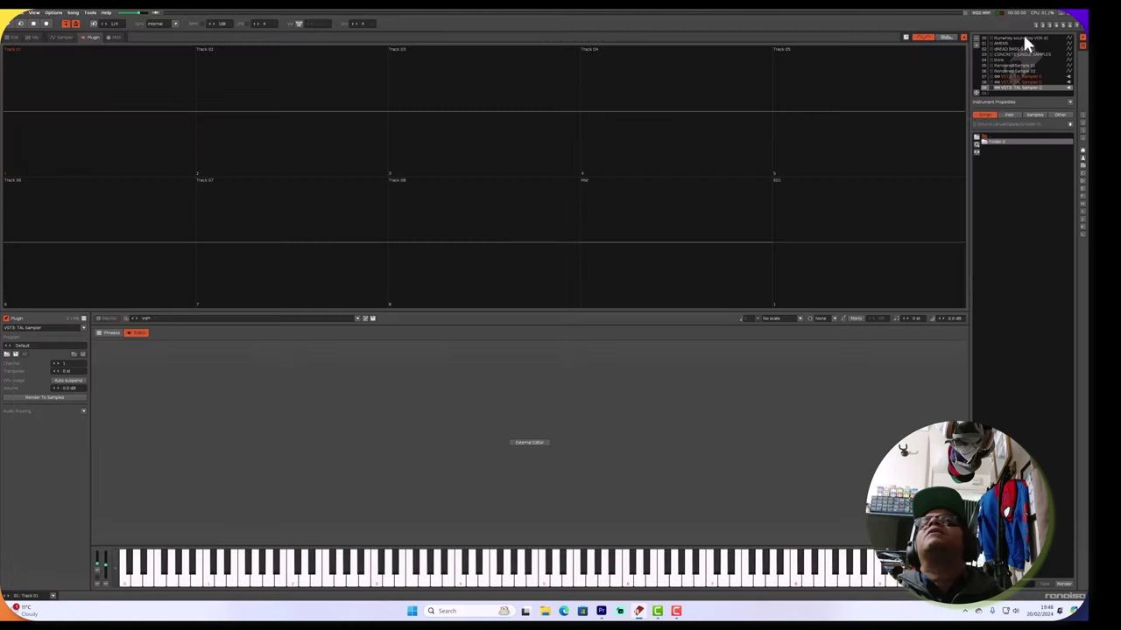
right_click(1011, 85)
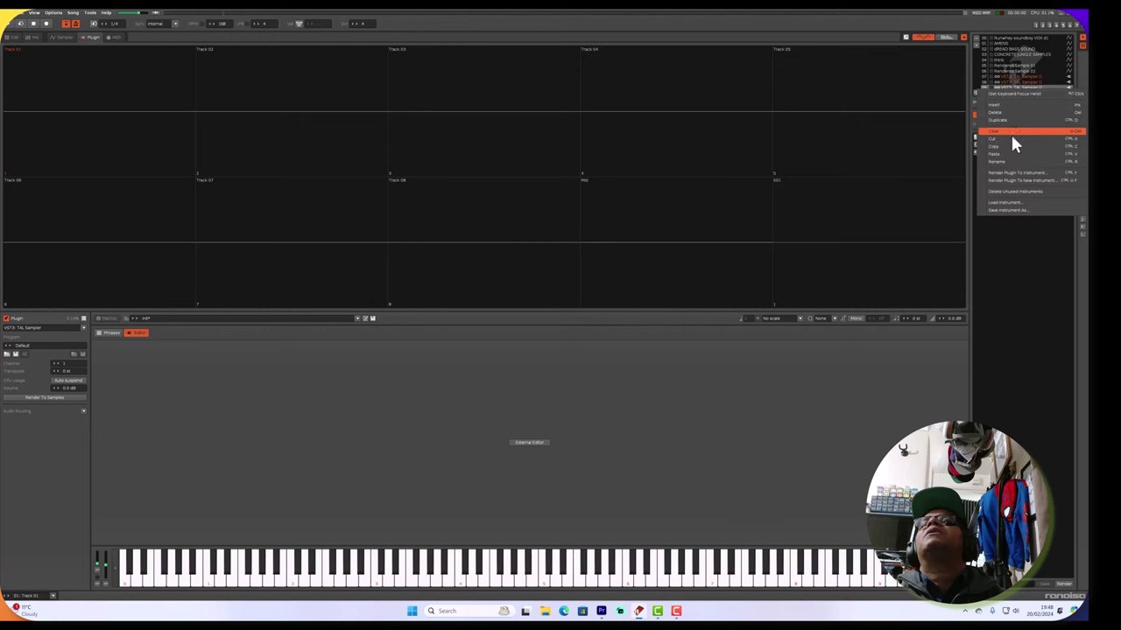
click(1008, 147)
right_click(1004, 89)
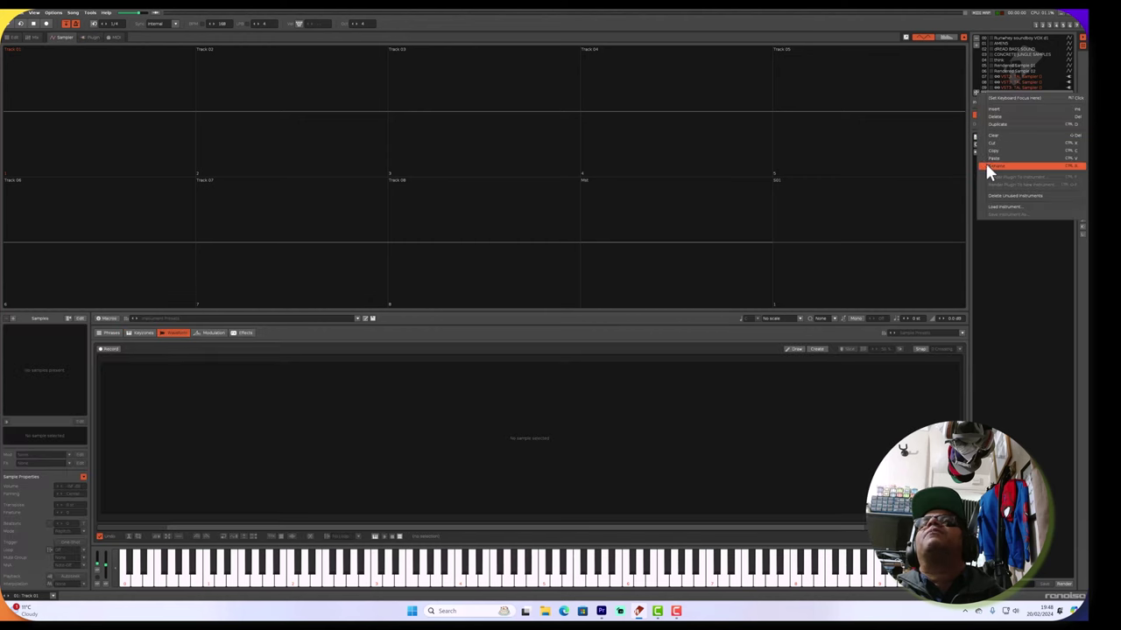
click(988, 161)
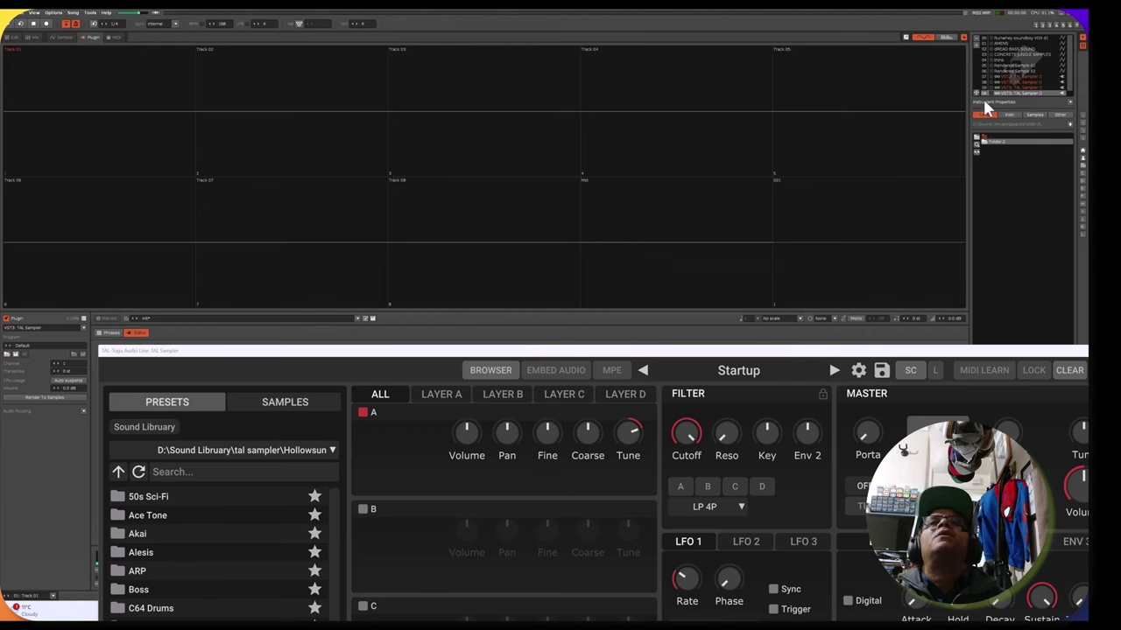
In the pasted sampler, turn Layer A's time stretch off and return its tune to the centre position.
drag(417, 355, 346, 53)
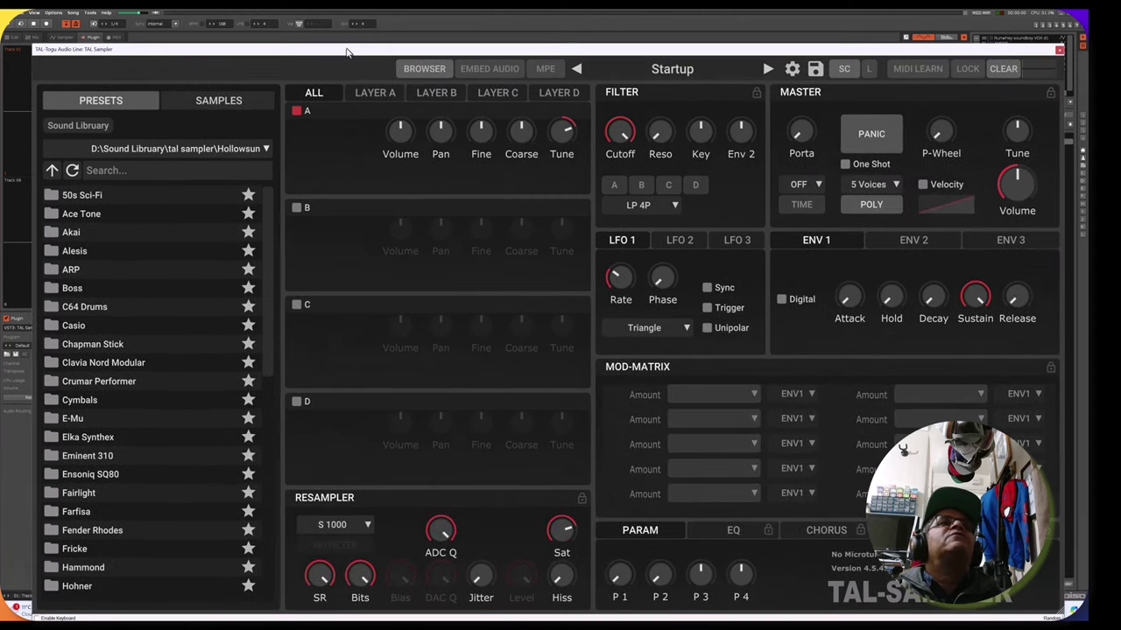
click(201, 103)
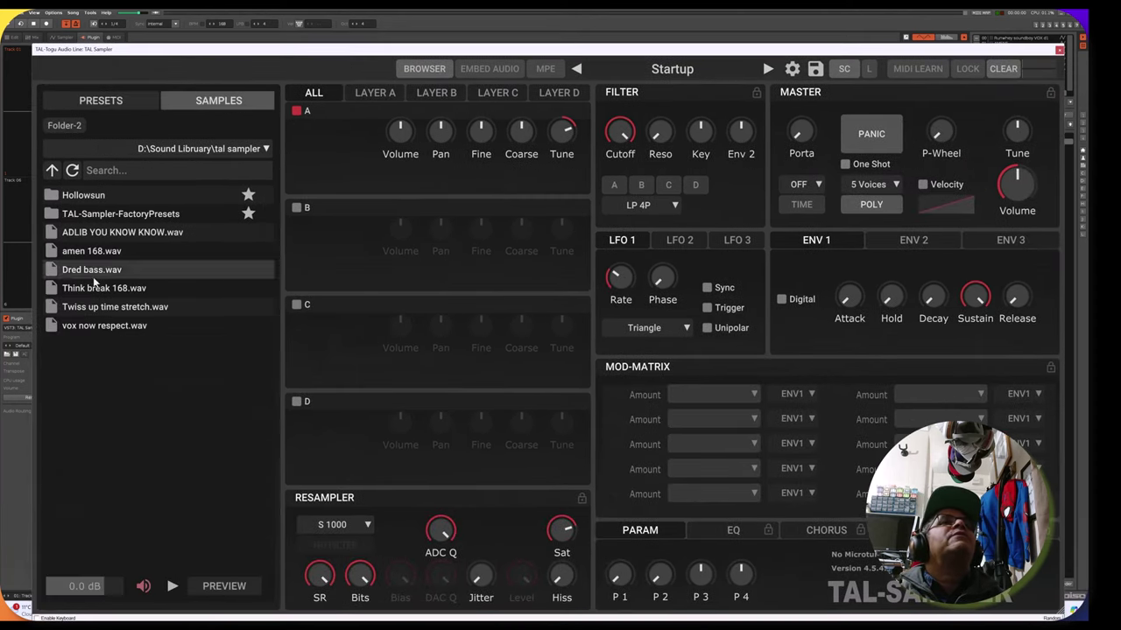
click(364, 94)
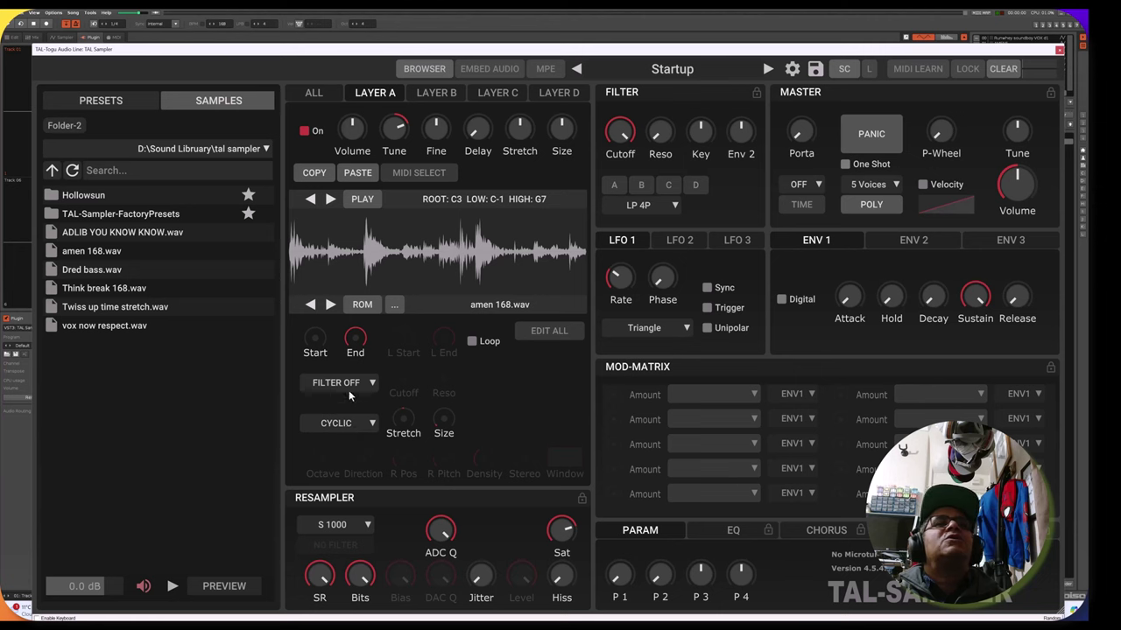
click(353, 425)
click(341, 441)
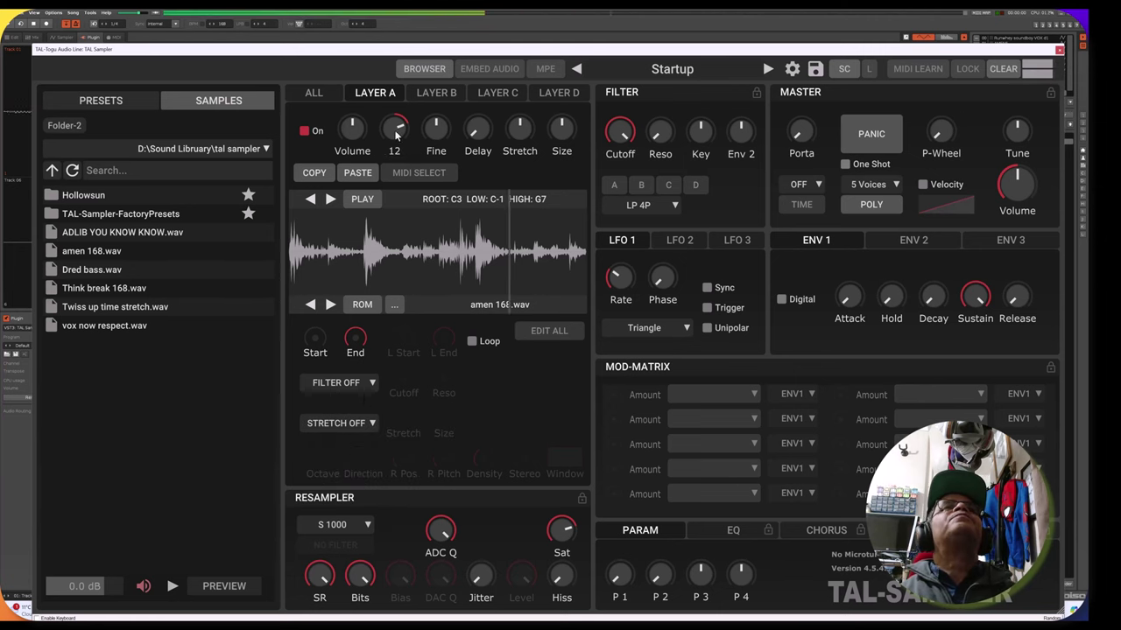
drag(394, 128, 403, 177)
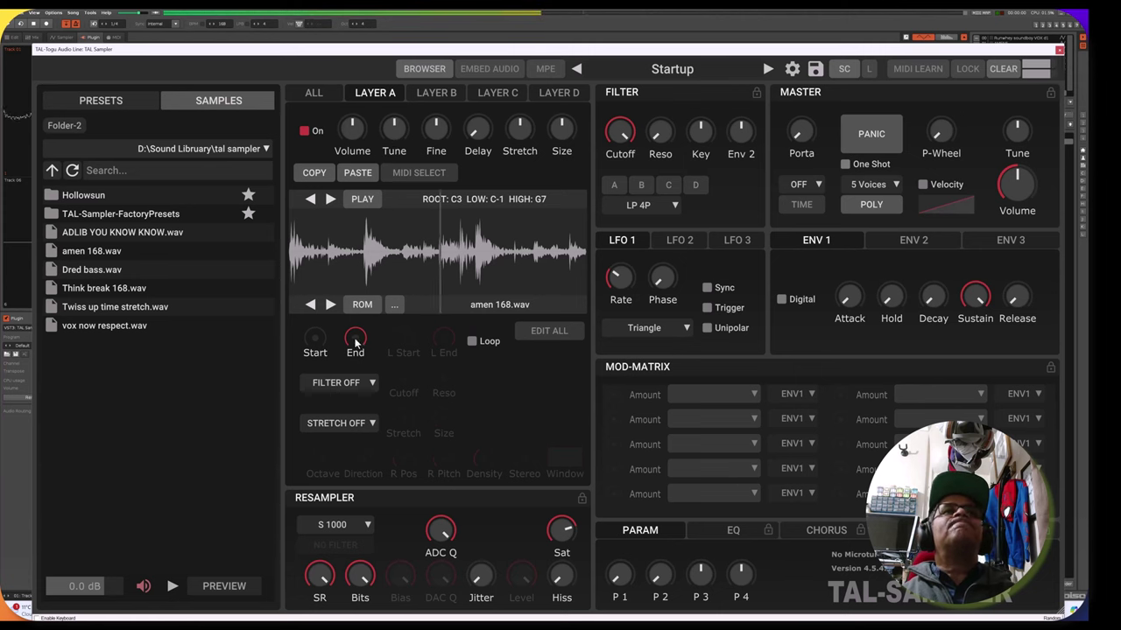
Open amen 168.wav in the sample editor and examine the start of its waveform up close.
click(315, 251)
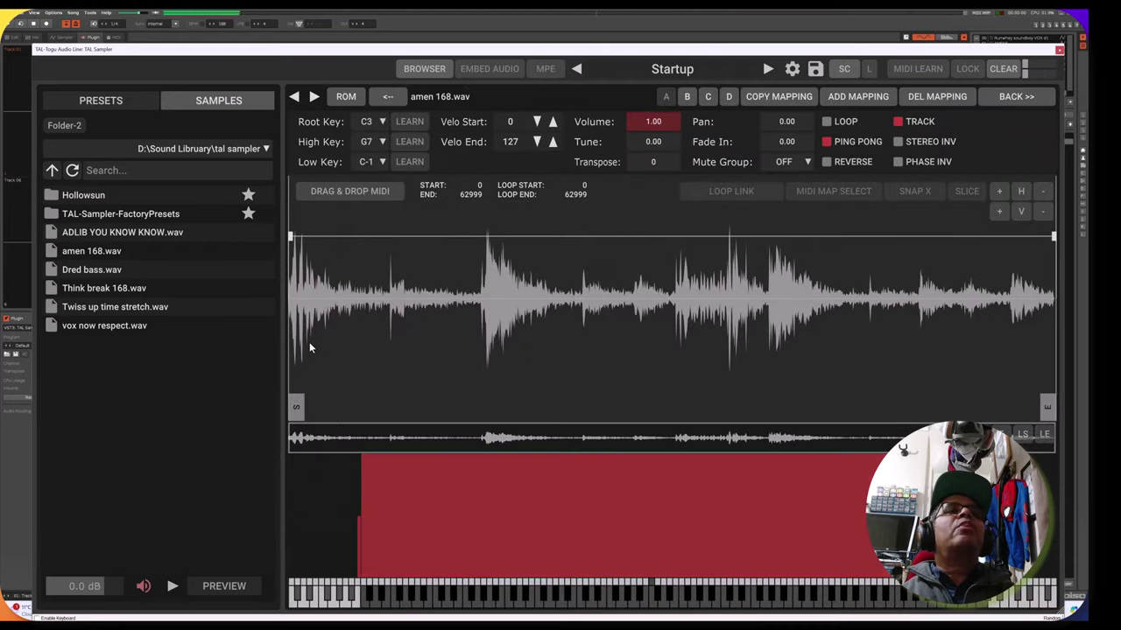
scroll(309, 346, up, 5)
drag(342, 444, 169, 446)
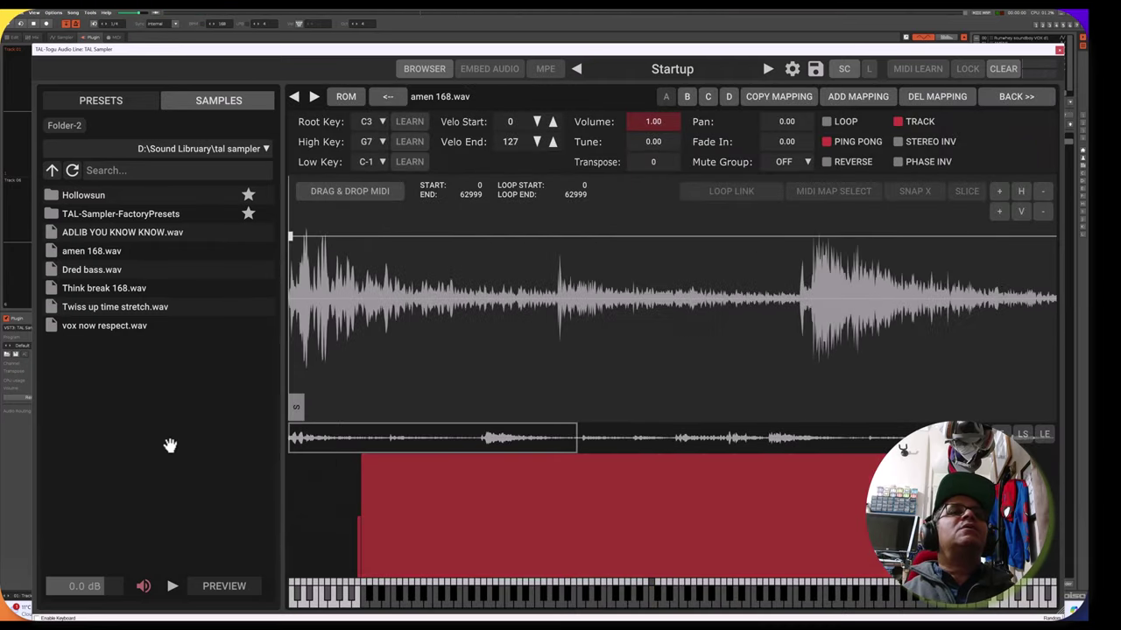
scroll(297, 309, up, 3)
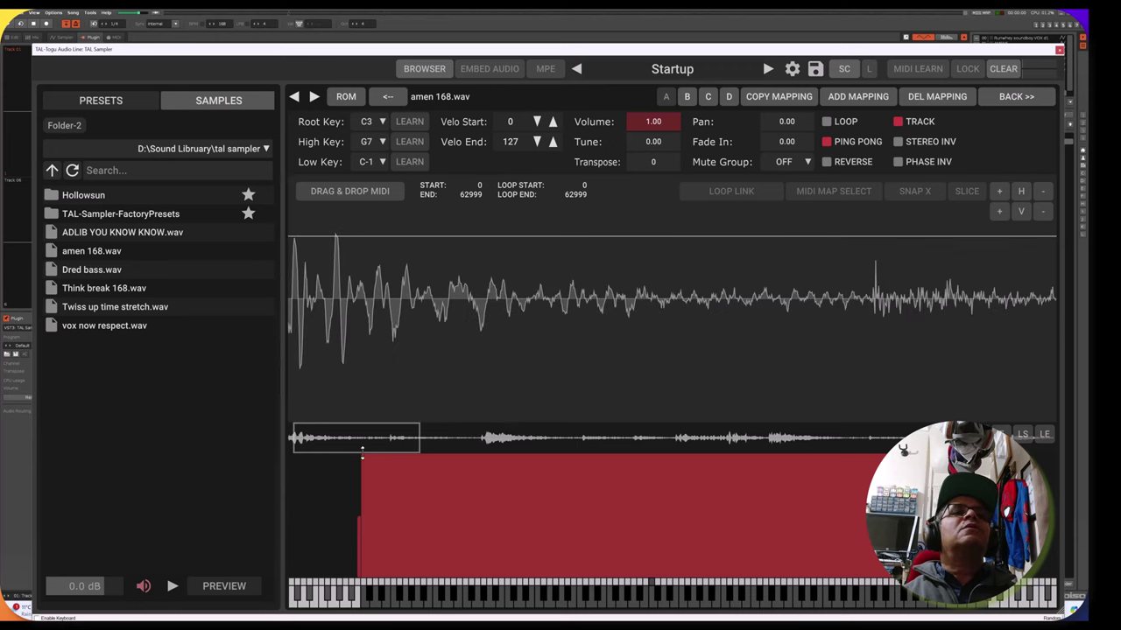
drag(361, 451, 201, 436)
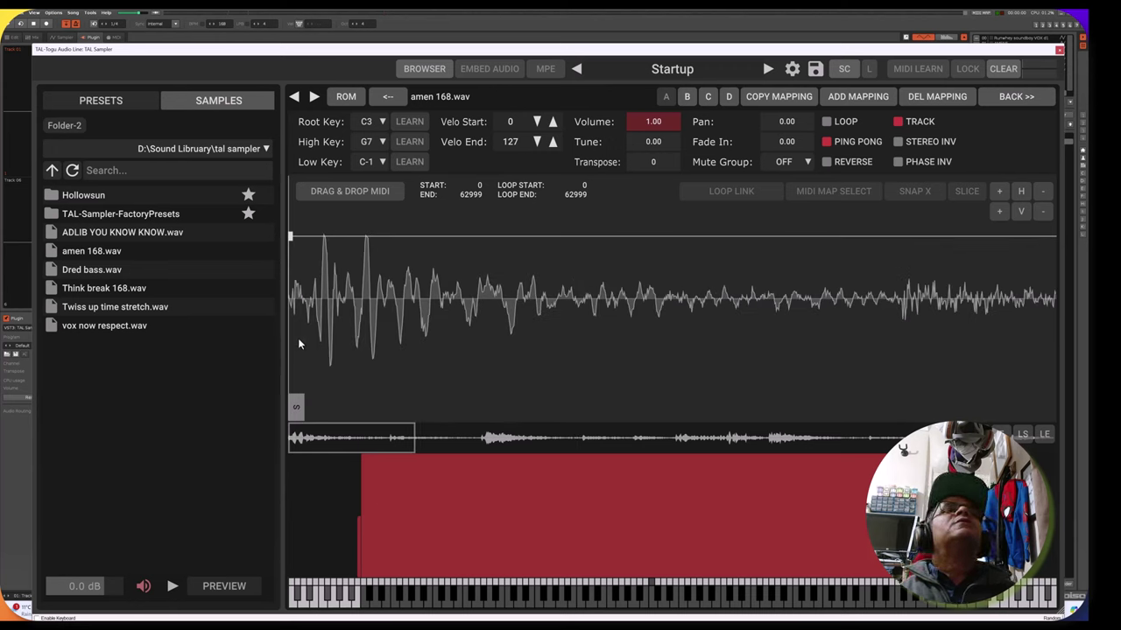
scroll(297, 338, down, 3)
mouse_move(284, 56)
mouse_down()
mouse_move(308, 349)
mouse_move(352, 60)
mouse_move(278, 60)
mouse_up()
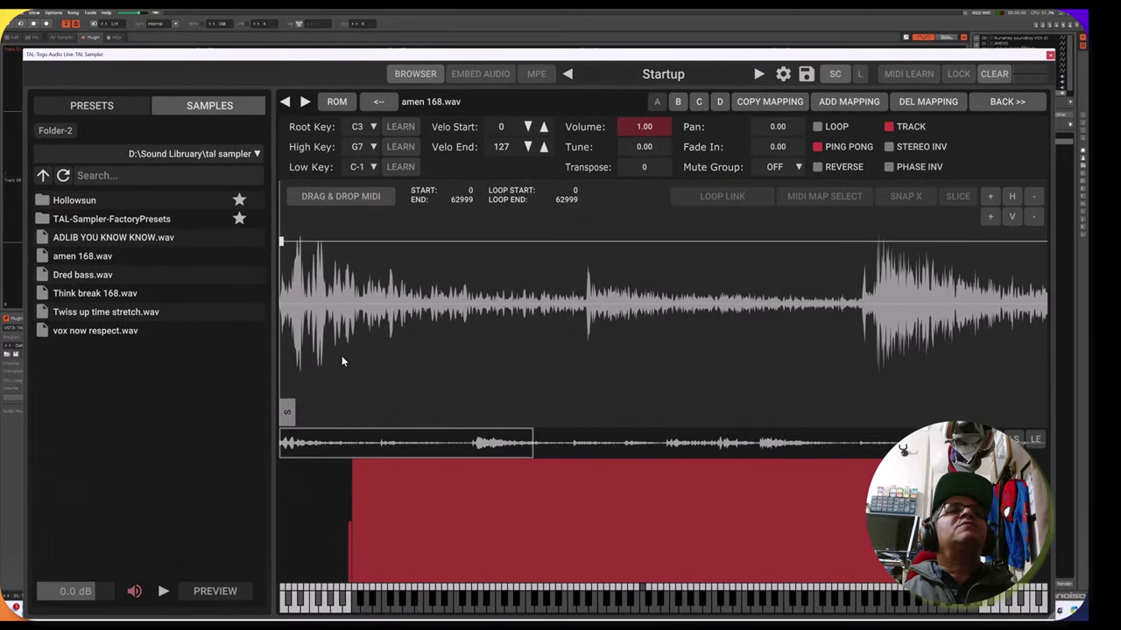
scroll(338, 365, up, 2)
drag(334, 434, 243, 455)
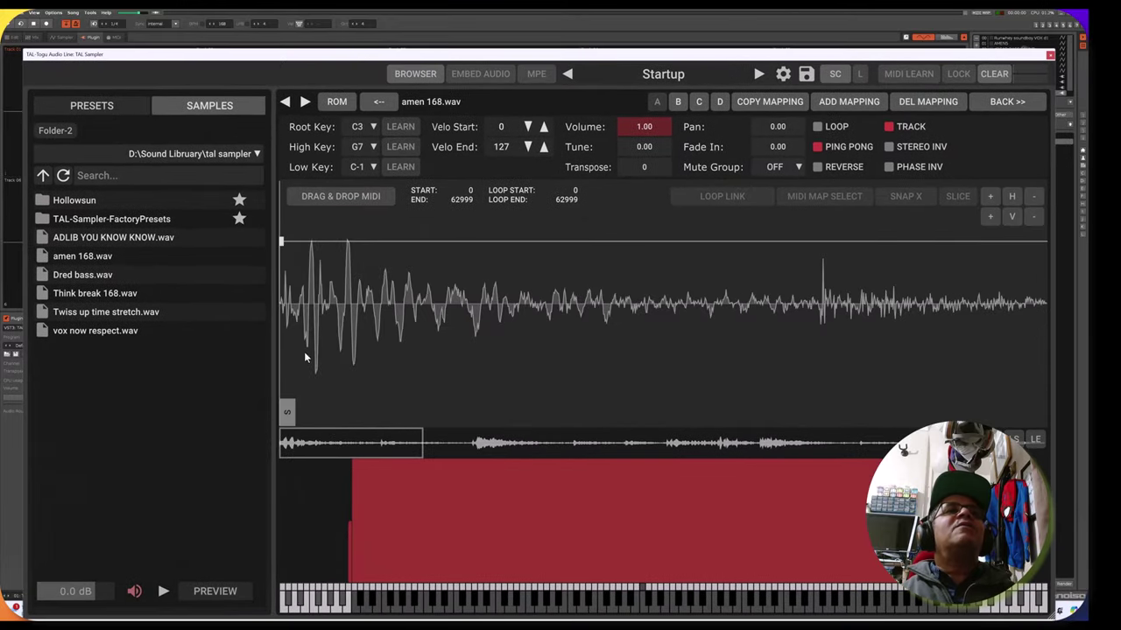
scroll(305, 354, up, 2)
drag(306, 433, 275, 447)
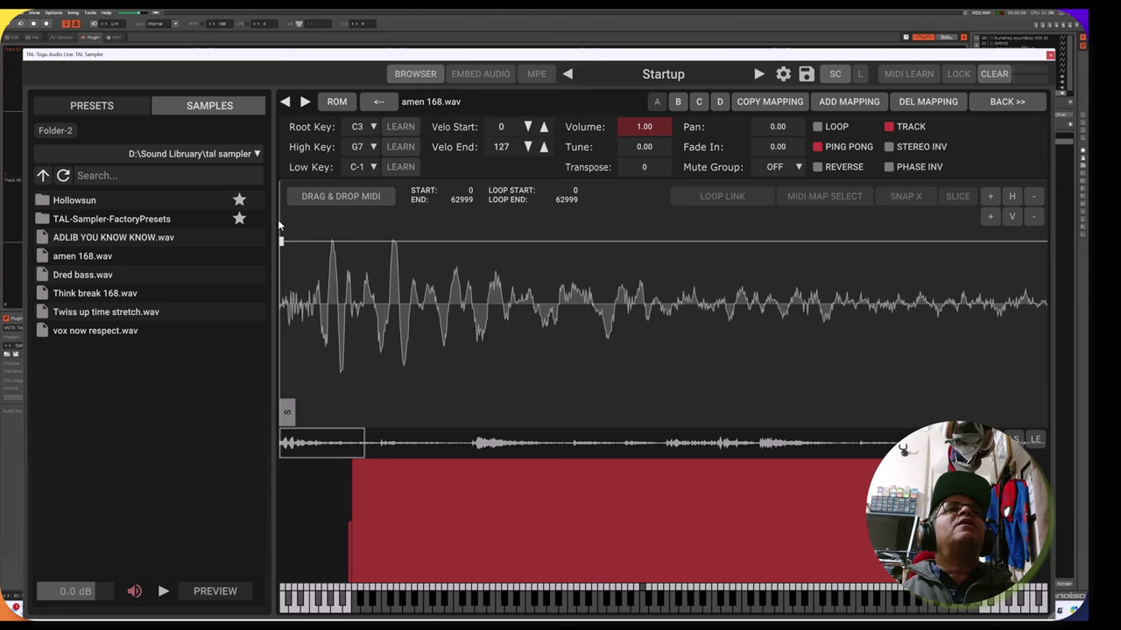
mouse_move(287, 408)
mouse_down()
mouse_move(306, 411)
mouse_move(218, 411)
mouse_up()
scroll(328, 371, down, 2)
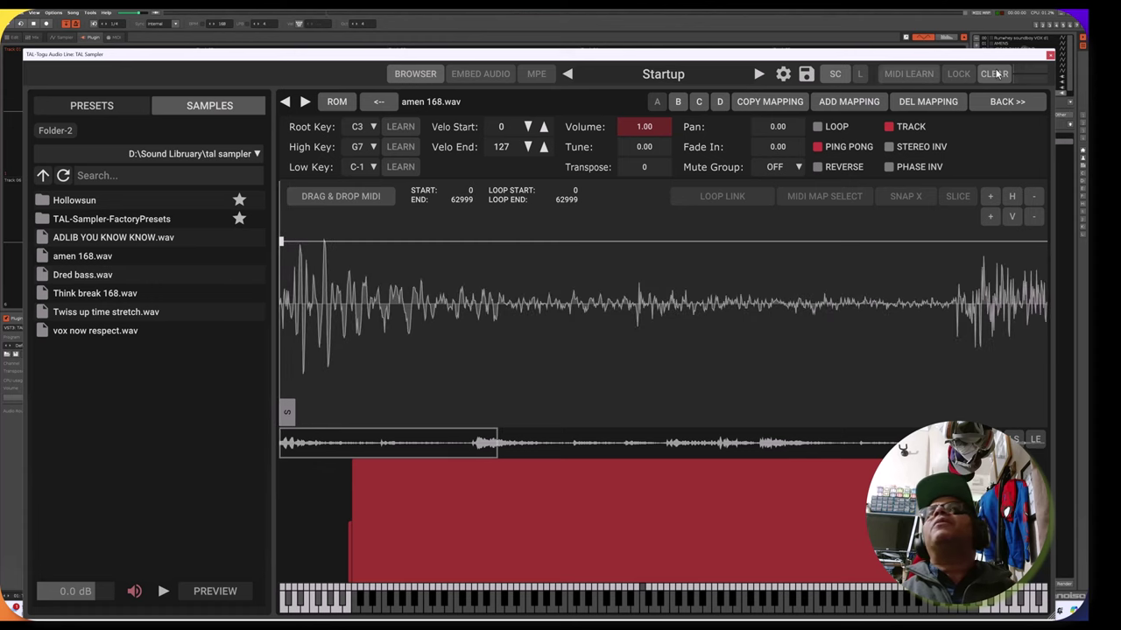
Return to the pattern editor and start playing the pattern with edit mode on.
click(1050, 55)
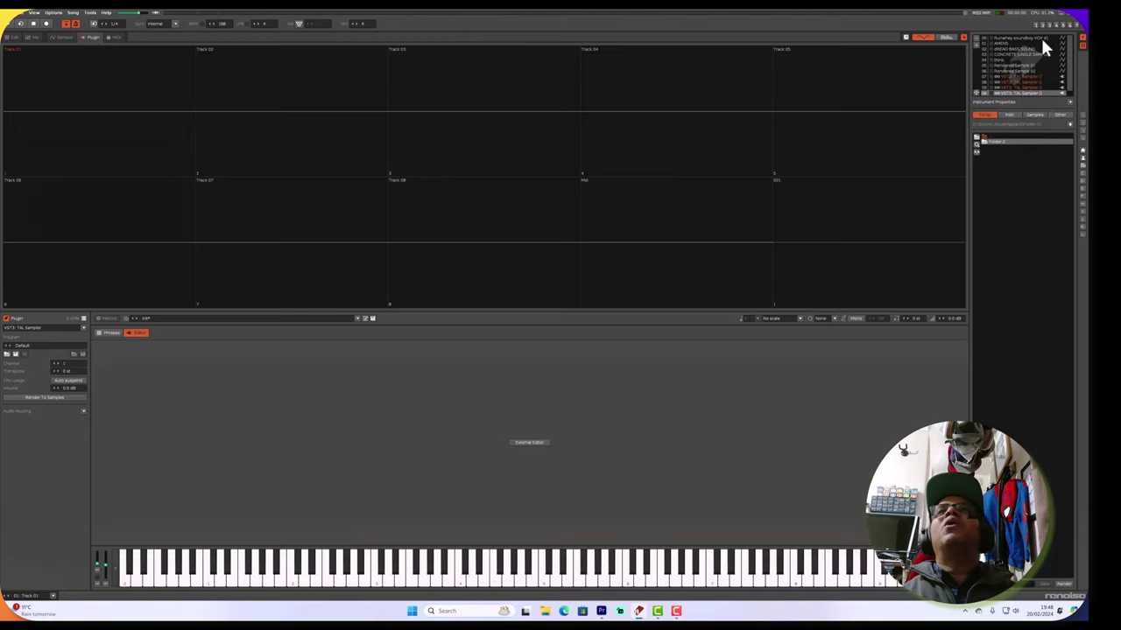
click(1033, 24)
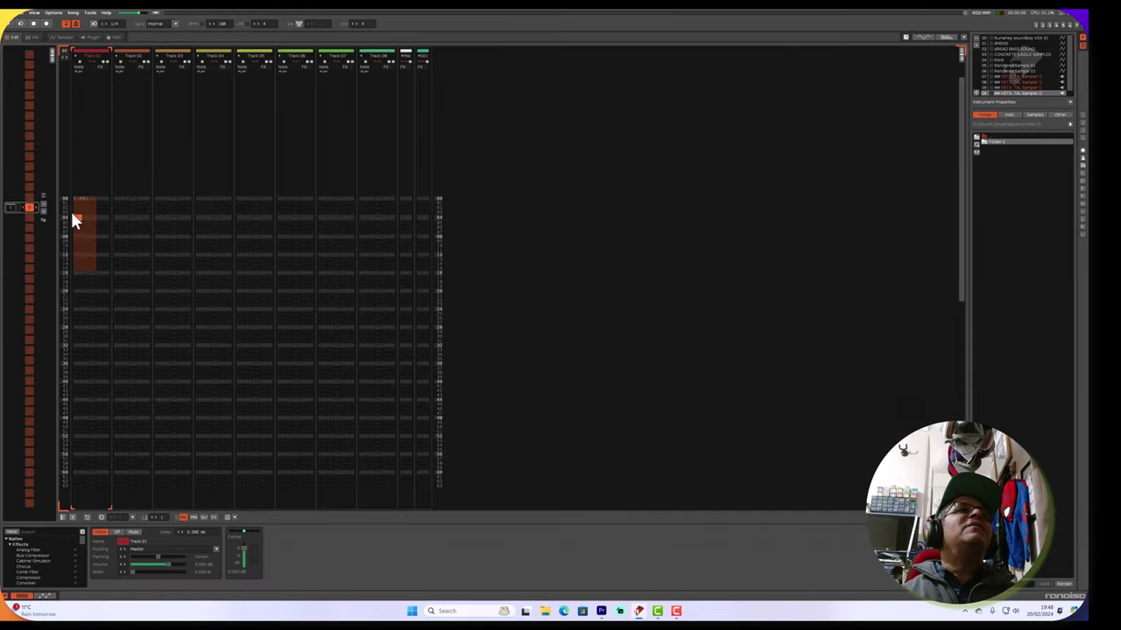
key(Escape)
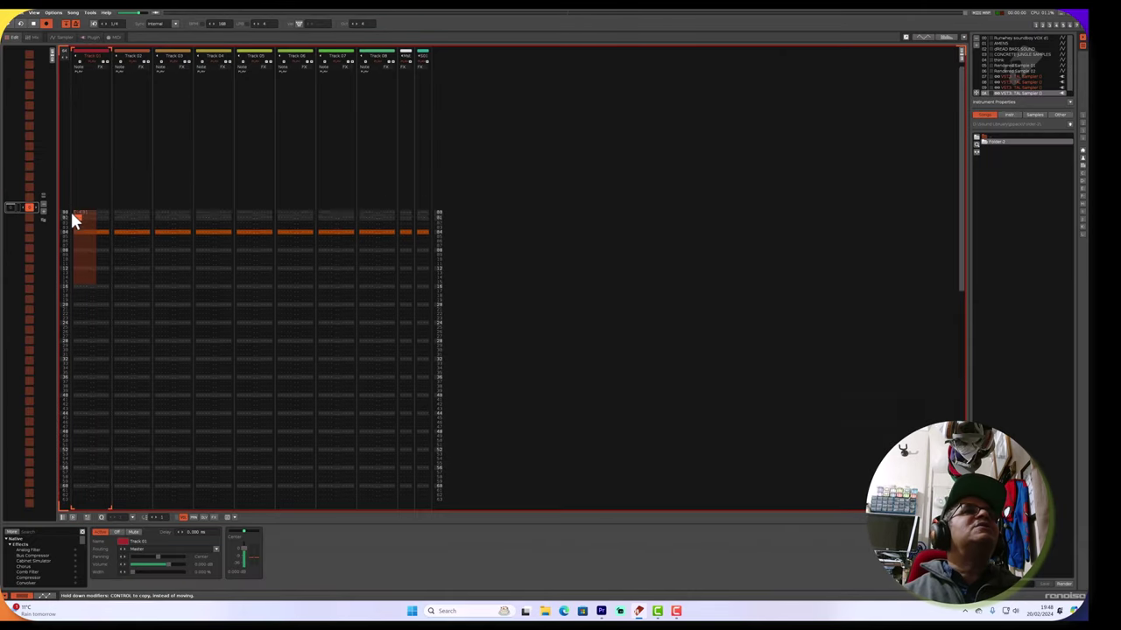
key(space)
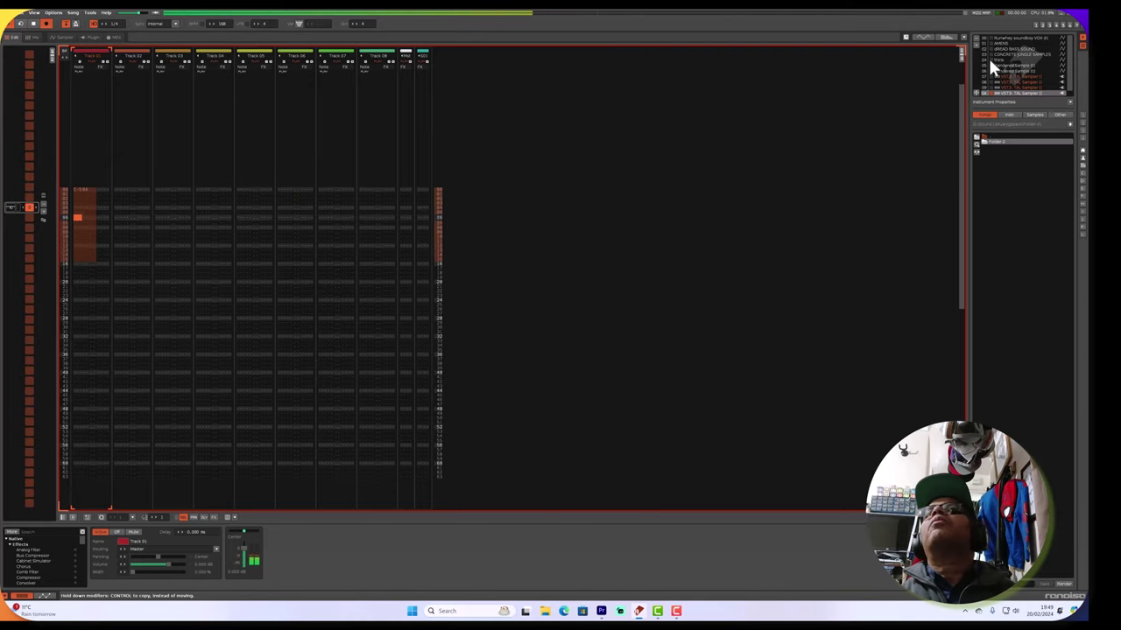
Reopen the pasted TAL Sampler and bring up amen 168.wav in its sample editor.
double_click(1000, 92)
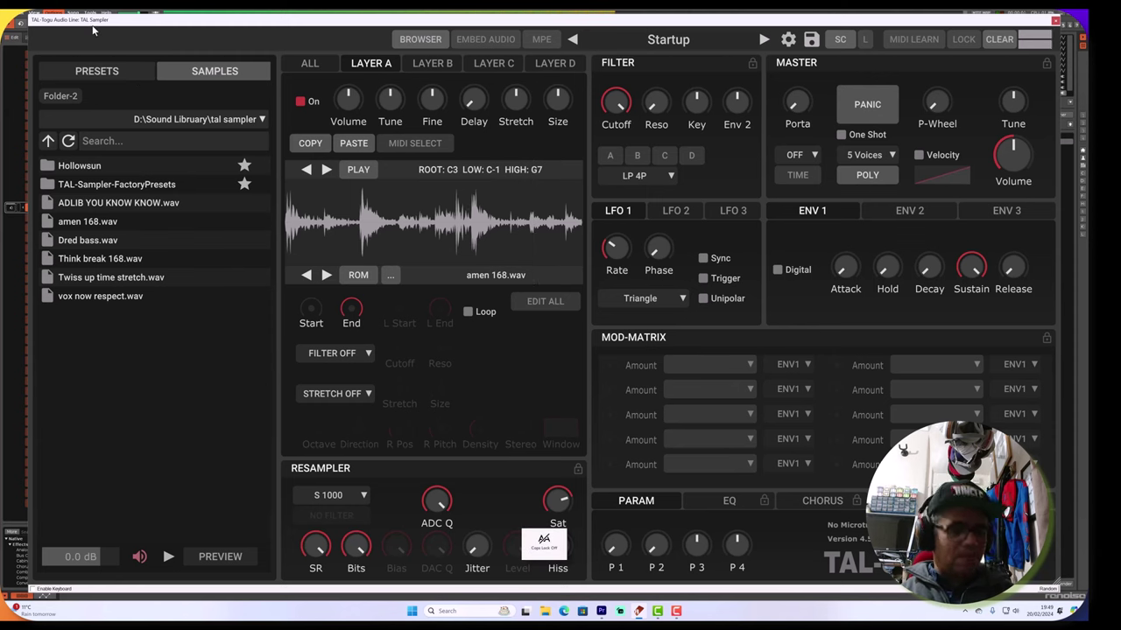
click(300, 233)
scroll(302, 274, up, 3)
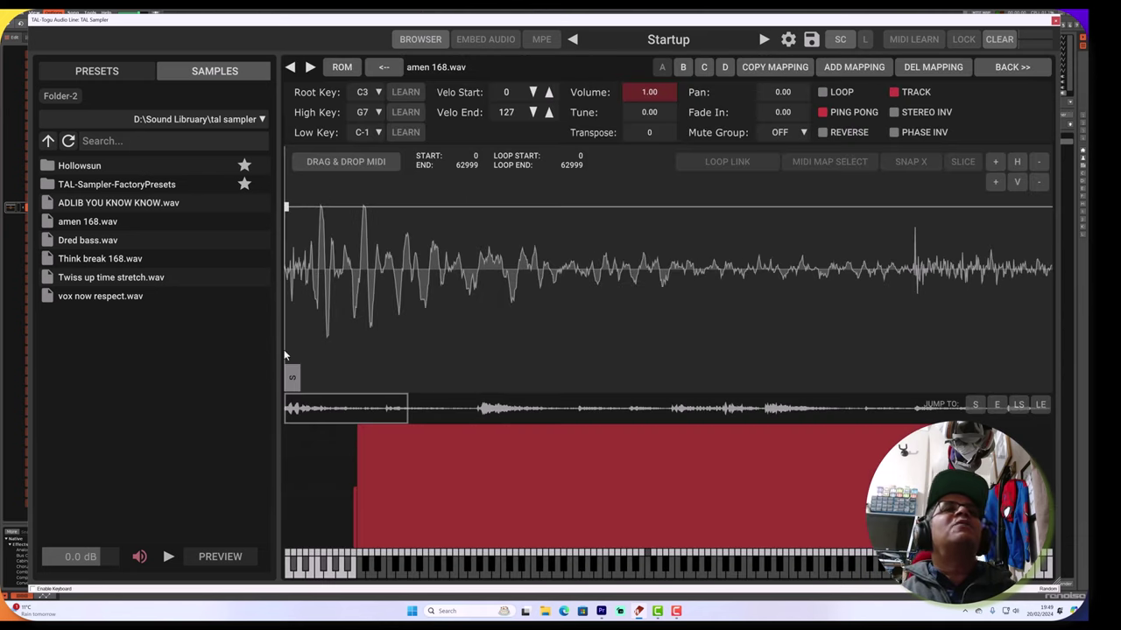
Move the start marker of amen 168.wav forward to about 261, just before the first hit.
scroll(315, 305, up, 2)
mouse_move(319, 415)
mouse_down()
mouse_move(282, 388)
mouse_move(294, 361)
mouse_move(308, 376)
mouse_up()
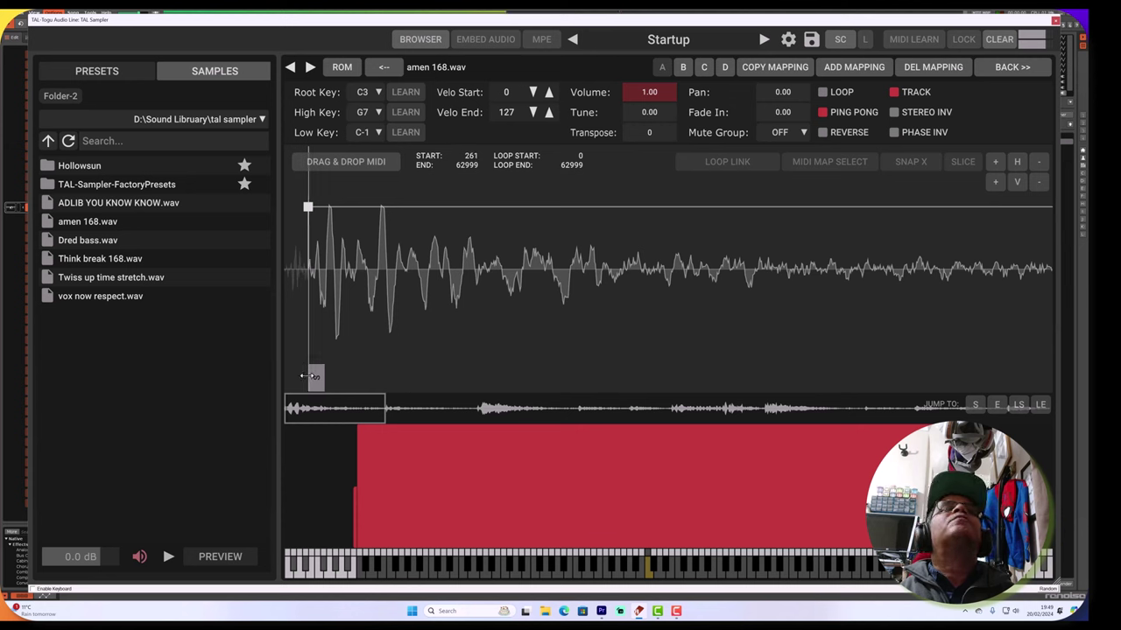
scroll(385, 302, down, 2)
scroll(385, 299, down, 3)
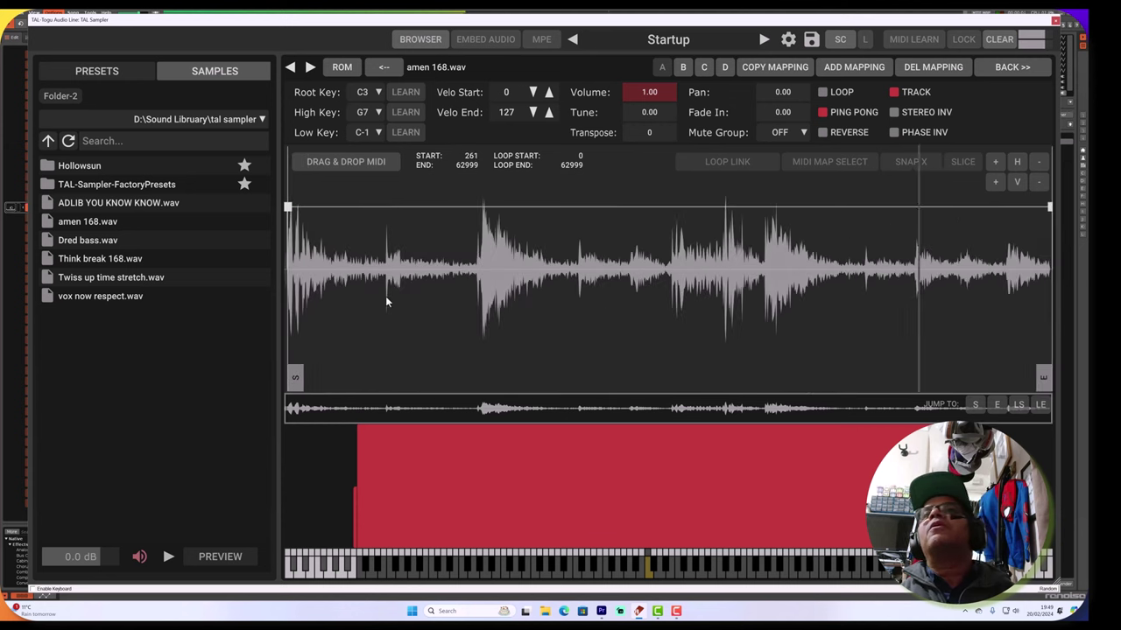
Move the start marker of amen 168.wav back to 0.
scroll(385, 302, up, 3)
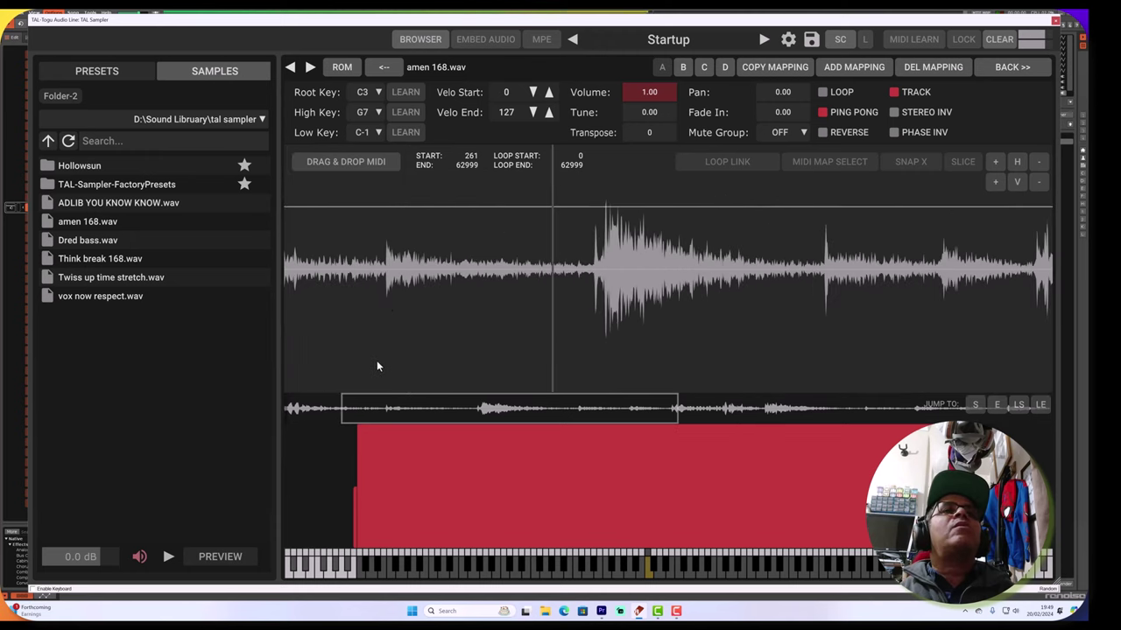
drag(301, 377, 253, 375)
scroll(392, 300, down, 5)
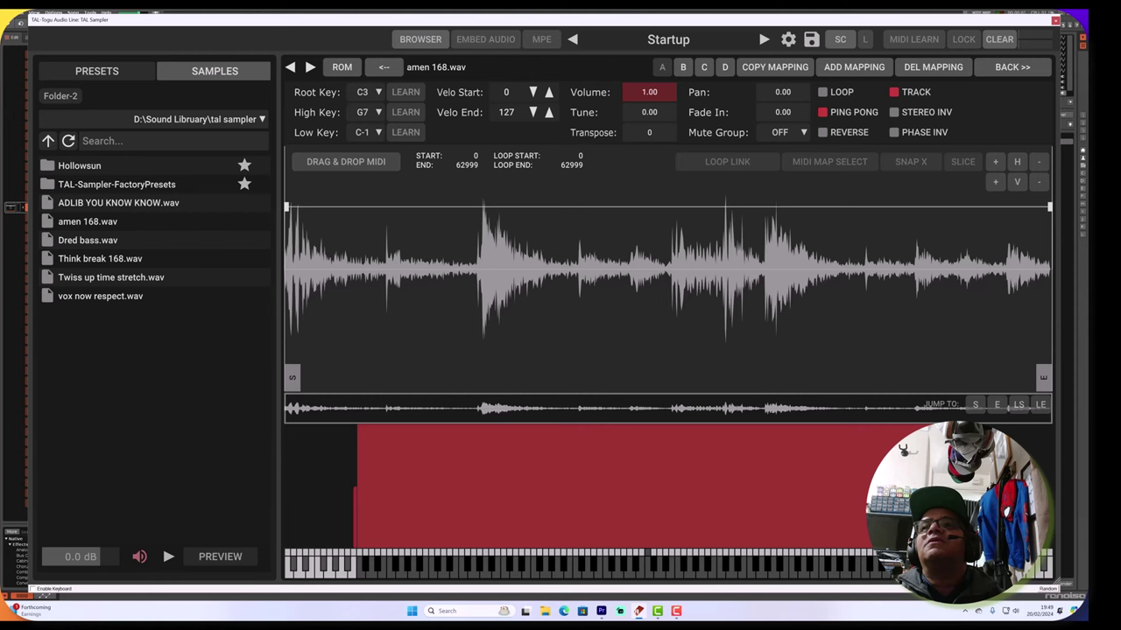
Narrow the key range of the amen 168.wav mapping to the single key C3.
drag(931, 525, 648, 532)
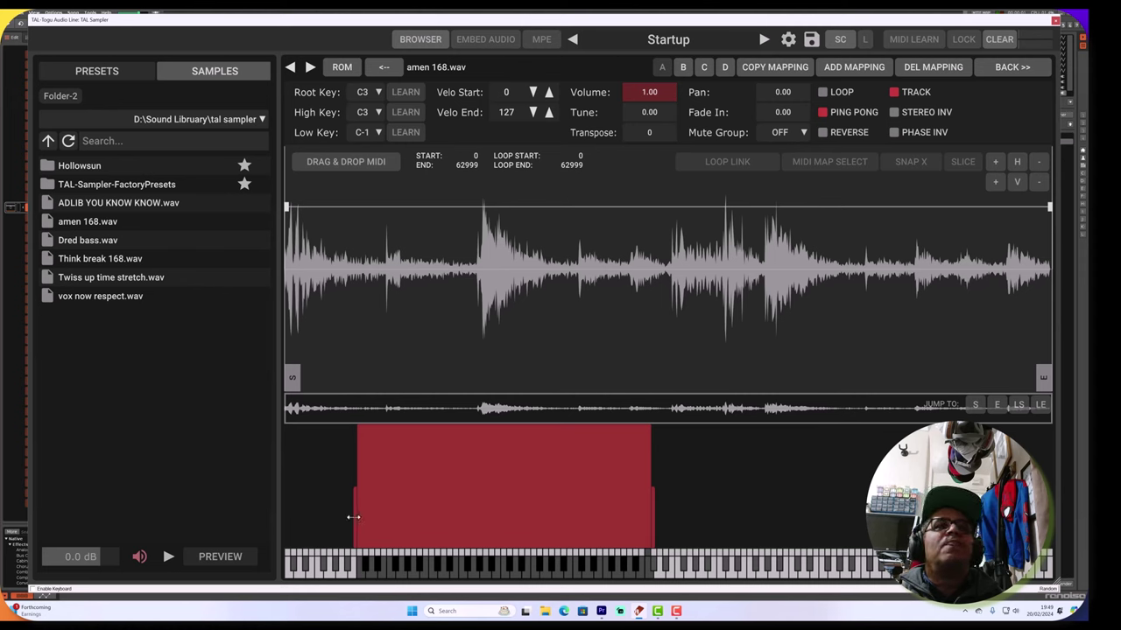
drag(353, 517, 658, 518)
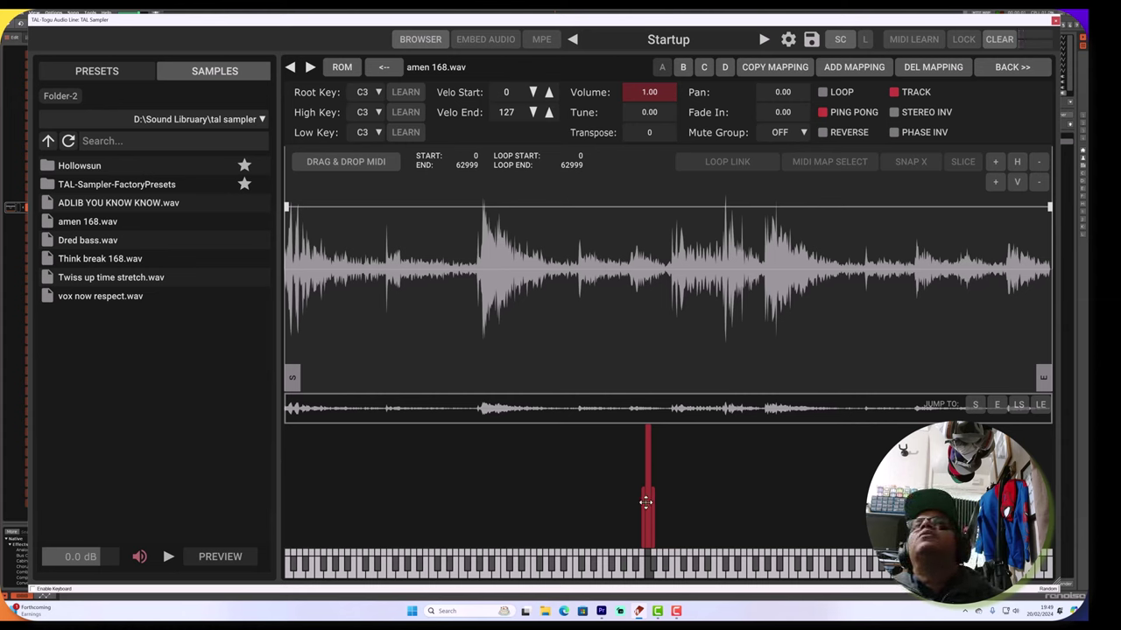
Copy the C3 mapping to C#3 and set its slice to start at about 8332 and end at about 15717.
key(Right)
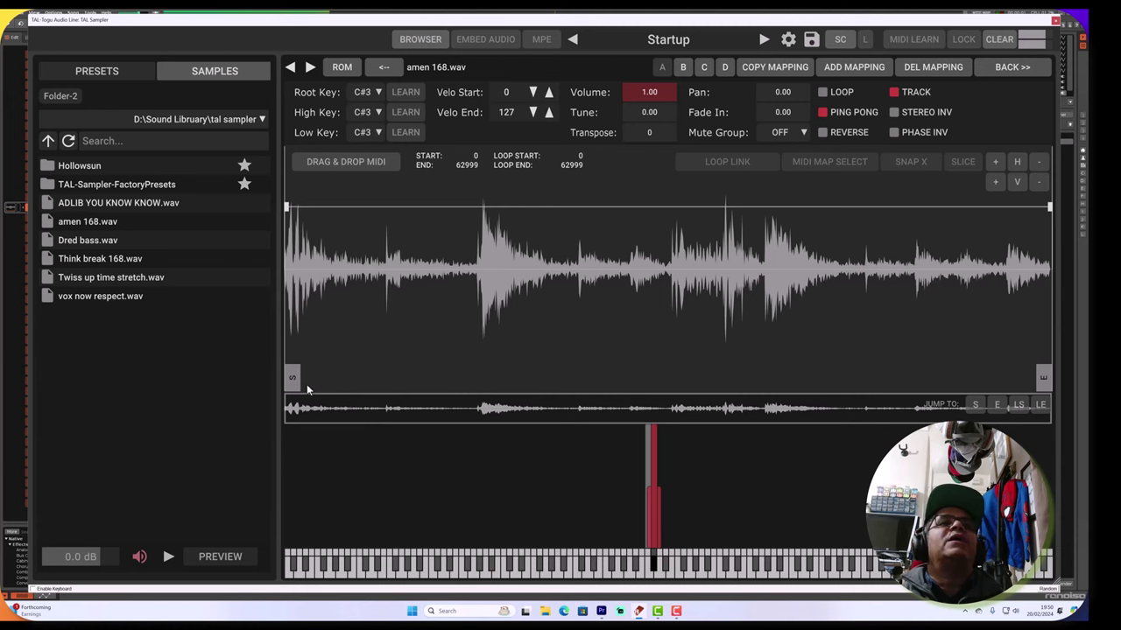
mouse_move(301, 380)
mouse_down()
mouse_move(475, 357)
mouse_move(381, 378)
mouse_up()
scroll(382, 376, up, 5)
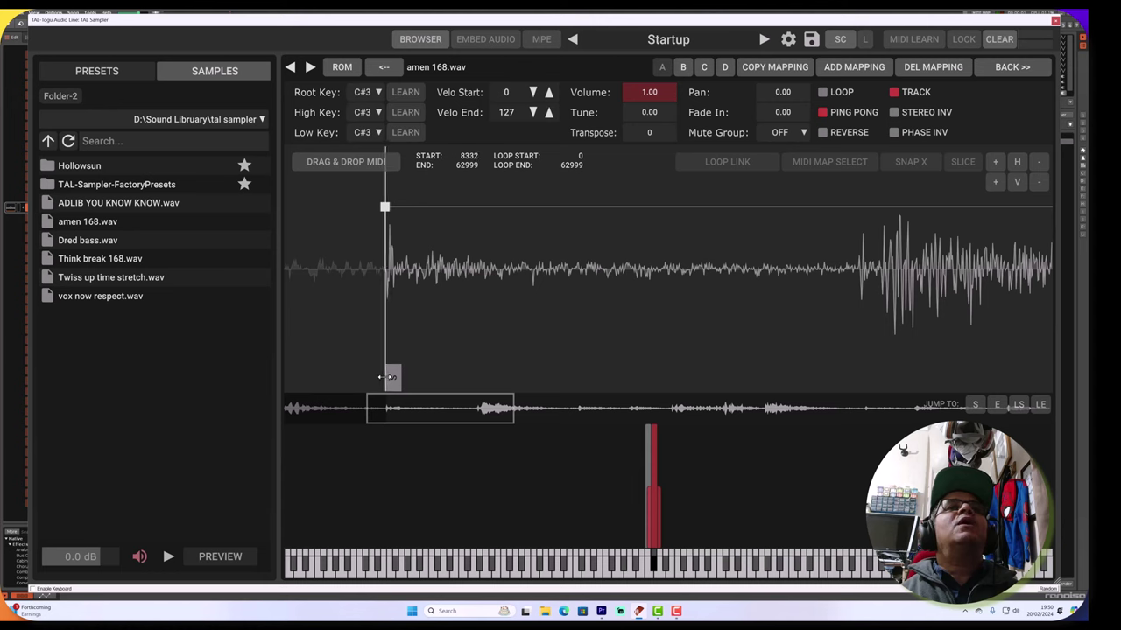
scroll(381, 377, down, 5)
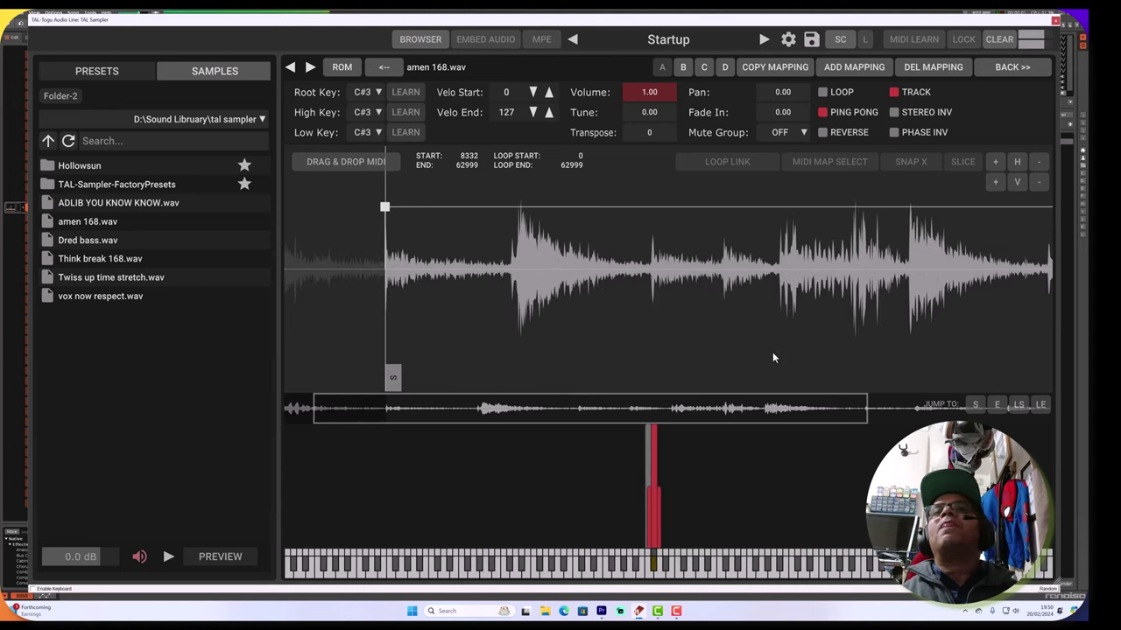
scroll(772, 352, down, 3)
drag(1041, 377, 475, 362)
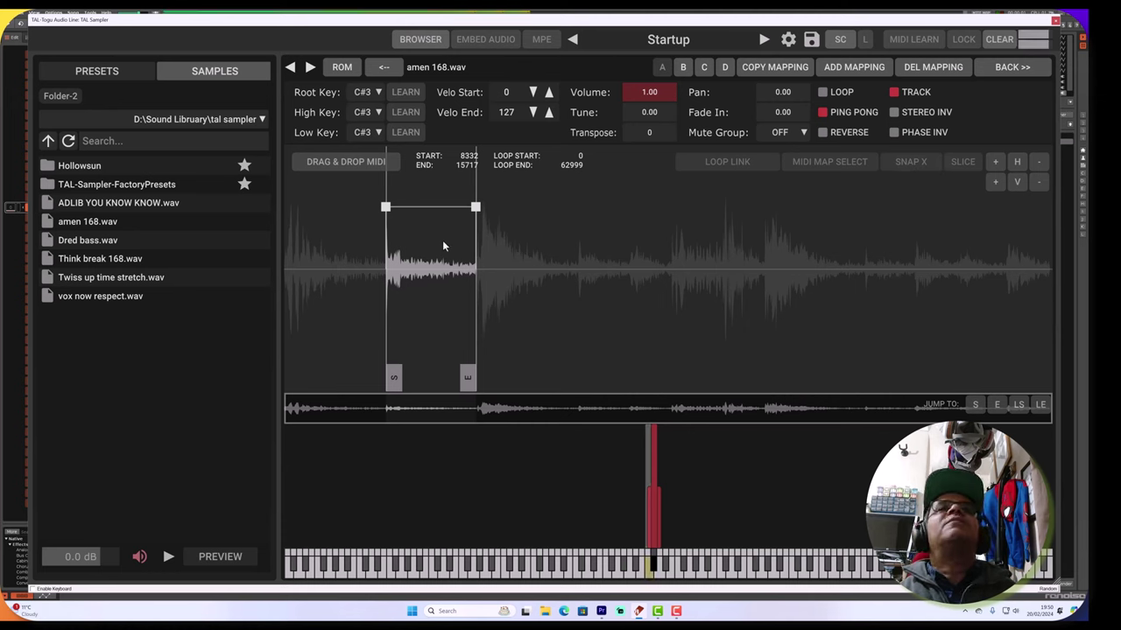
right_click(652, 452)
click(652, 473)
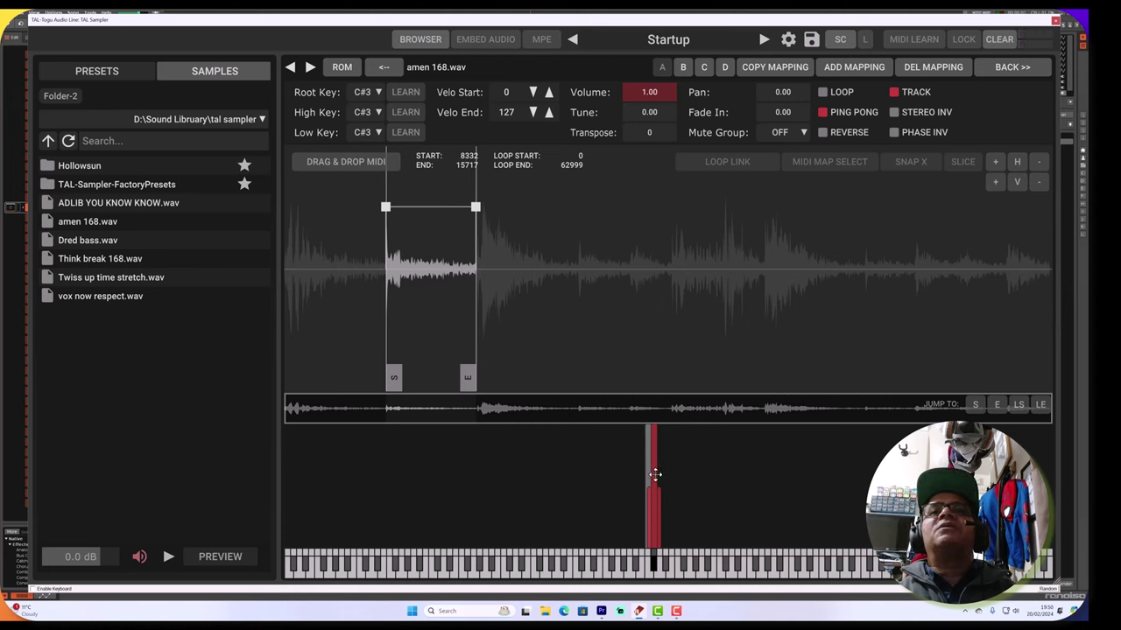
right_click(655, 481)
click(656, 504)
right_click(653, 518)
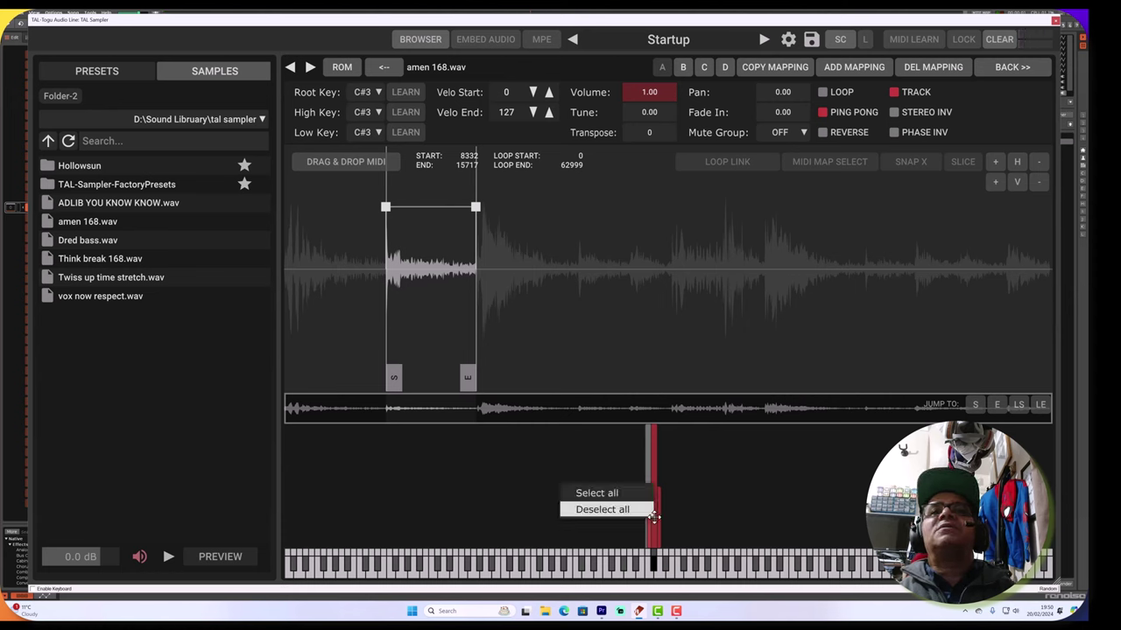
click(655, 525)
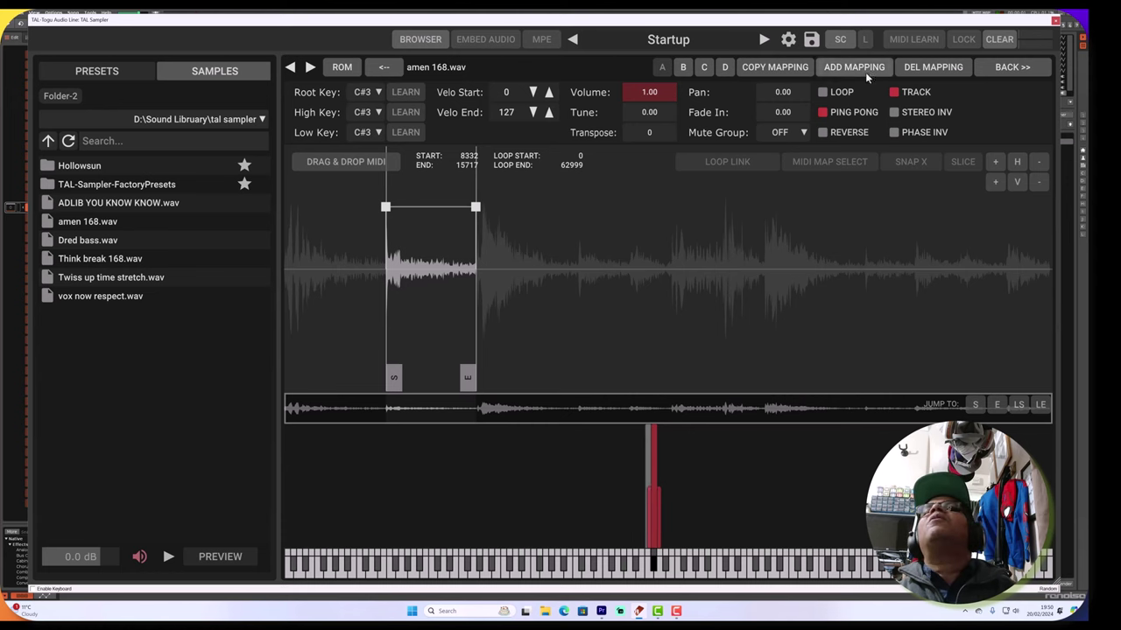
Copy the C#3 mapping to D3 and set its slice to span about 15590 to 31435.
key(Right)
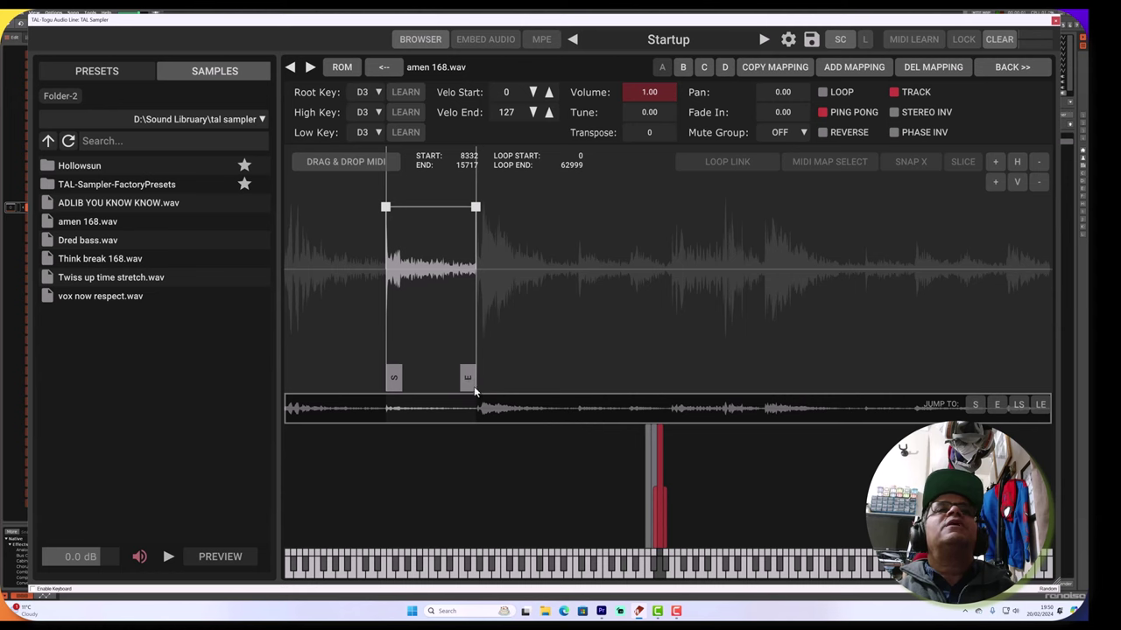
mouse_move(474, 386)
mouse_down()
mouse_move(560, 358)
mouse_move(635, 378)
mouse_up()
drag(394, 378, 482, 378)
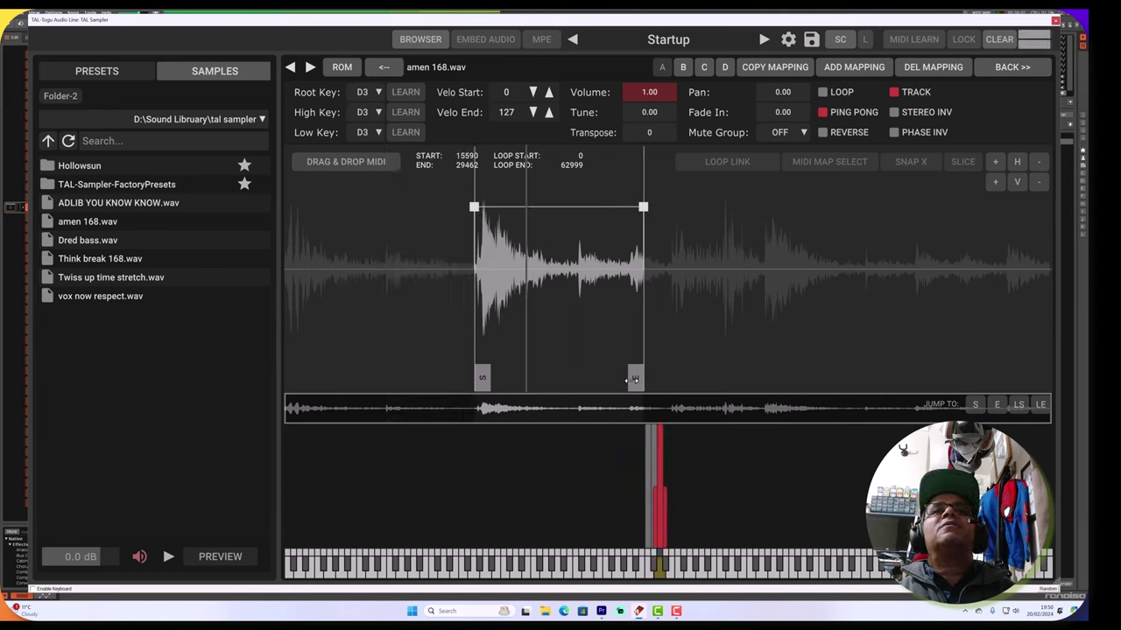
mouse_move(636, 378)
mouse_down()
mouse_move(575, 378)
mouse_move(718, 378)
mouse_move(667, 376)
mouse_up()
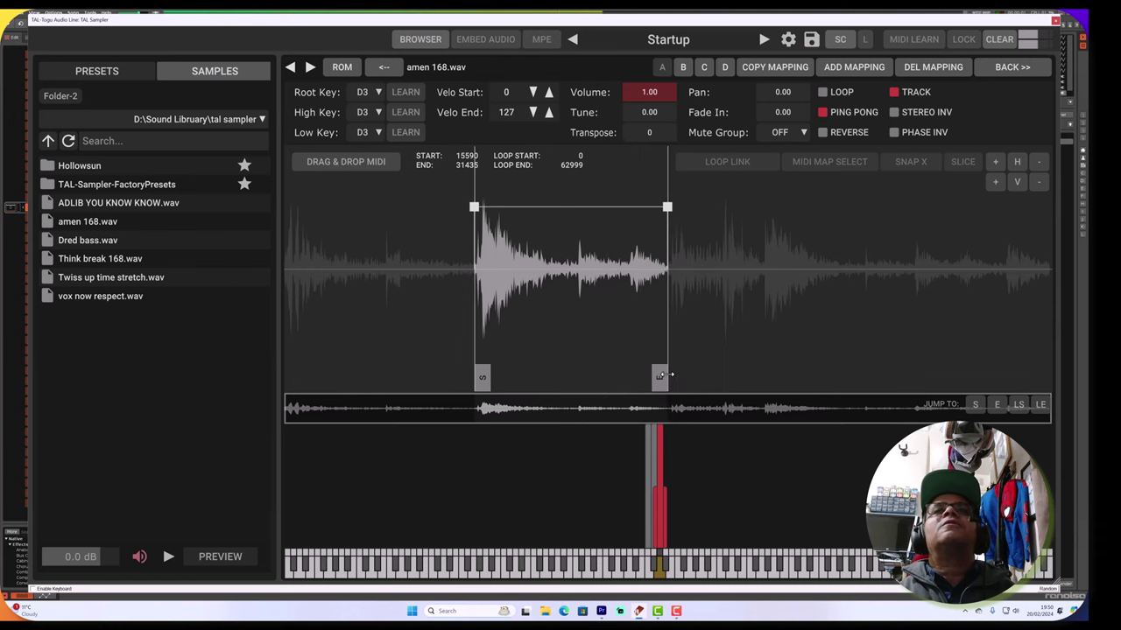
right_click(658, 472)
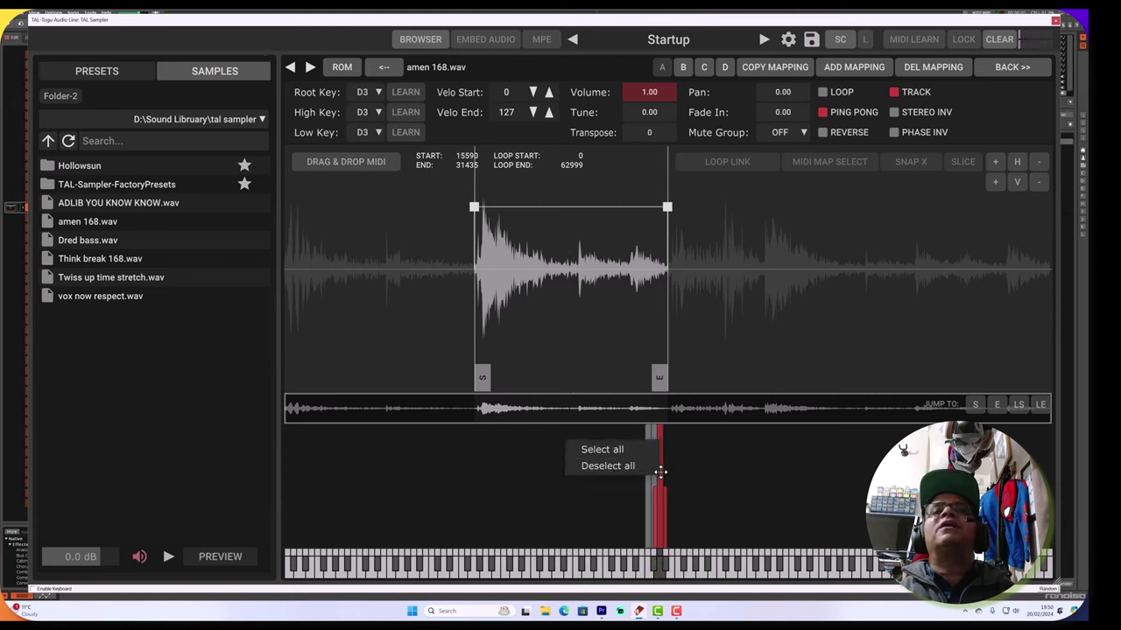
click(662, 511)
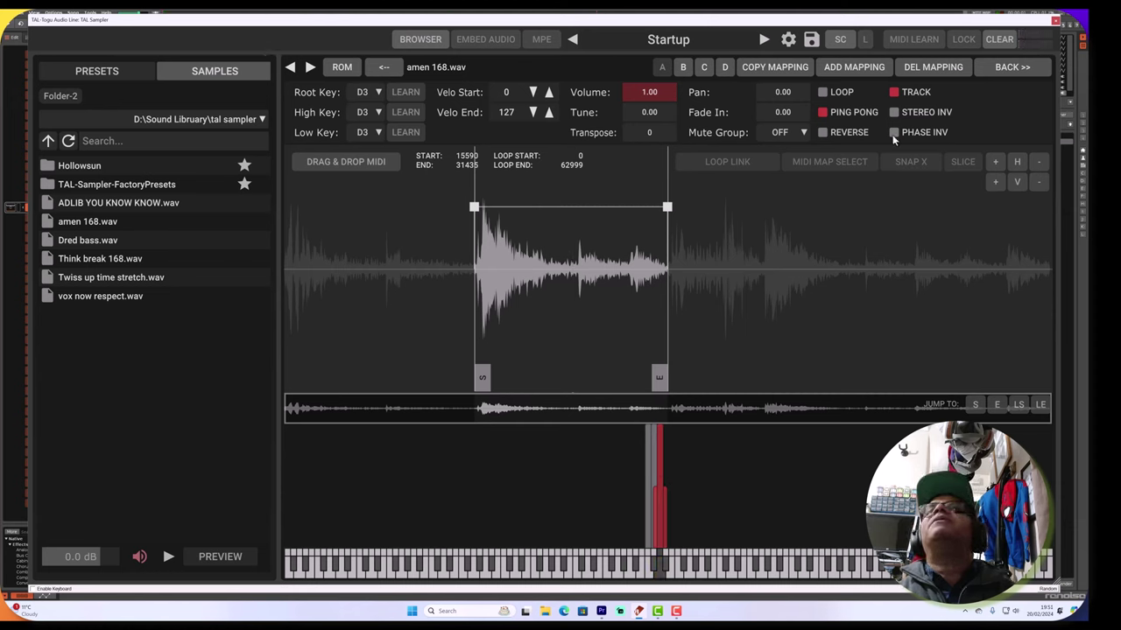
Copy the slice to D#3 with its start at about 23926, and to E3 spanning about 28253 to 31562.
key(Right)
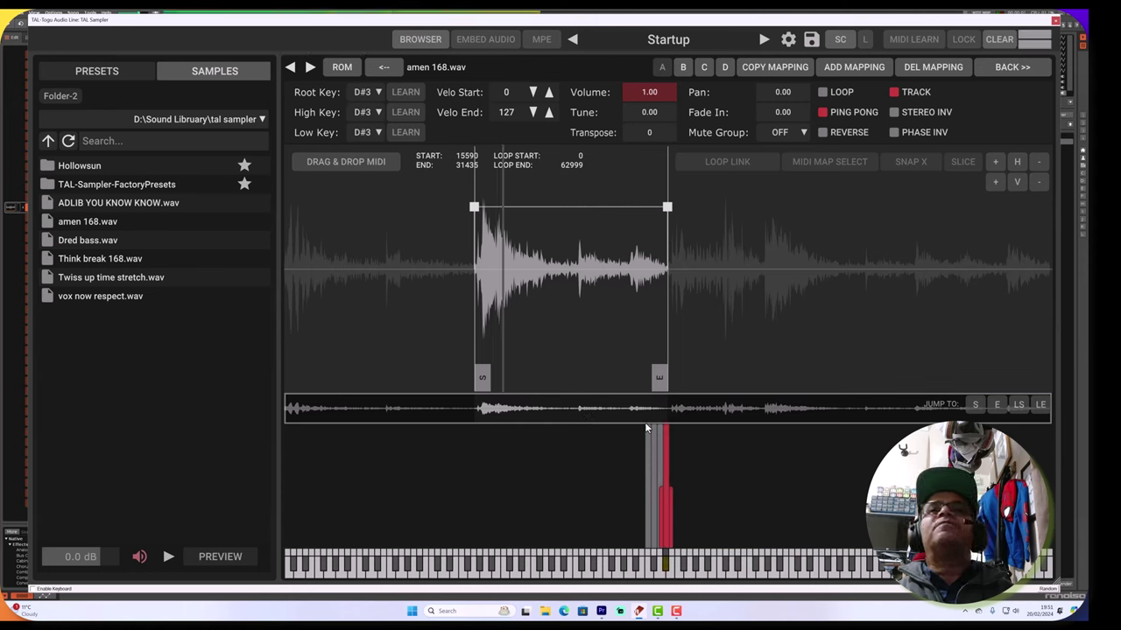
drag(569, 362, 575, 361)
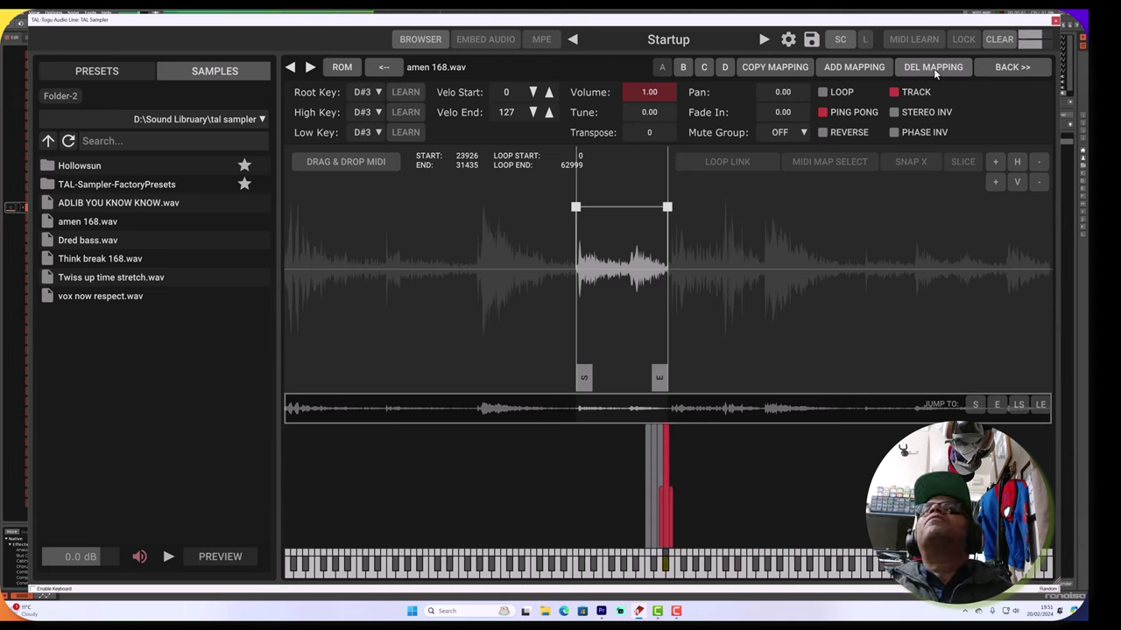
drag(681, 470, 688, 469)
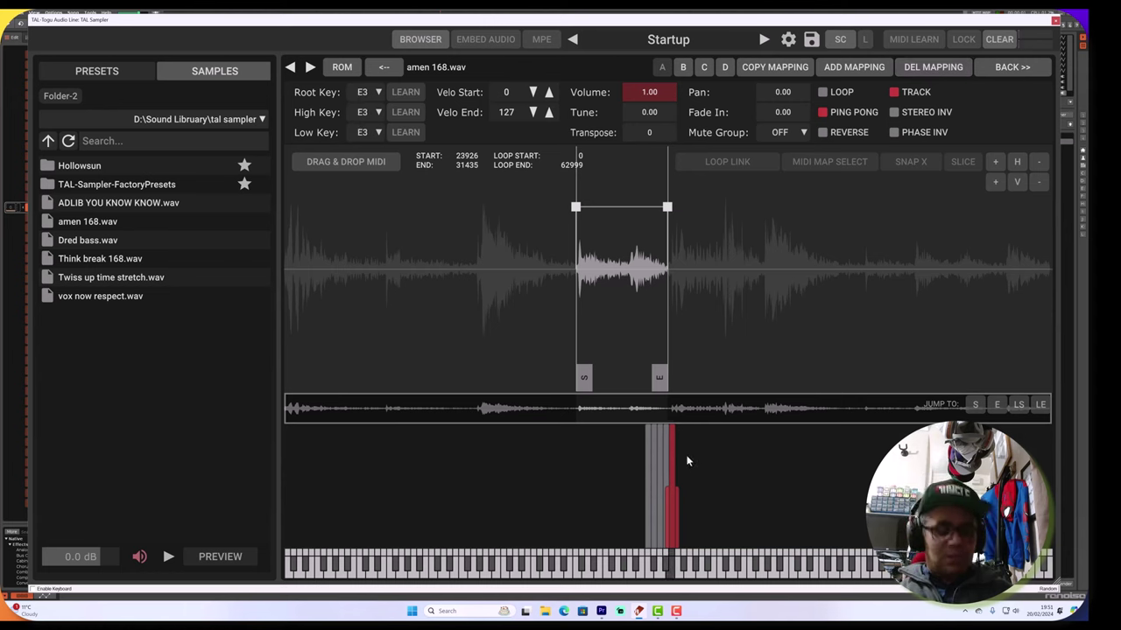
mouse_move(660, 378)
mouse_down()
mouse_move(725, 378)
mouse_move(713, 379)
mouse_up()
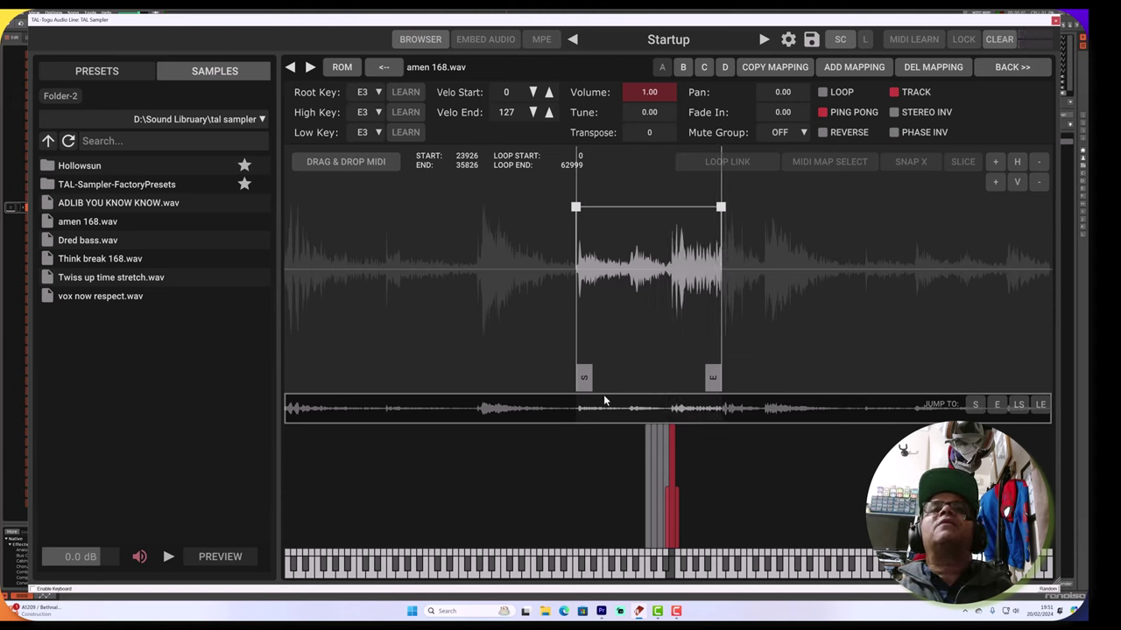
mouse_move(580, 378)
mouse_down()
mouse_move(672, 374)
mouse_move(573, 386)
mouse_move(628, 378)
mouse_up()
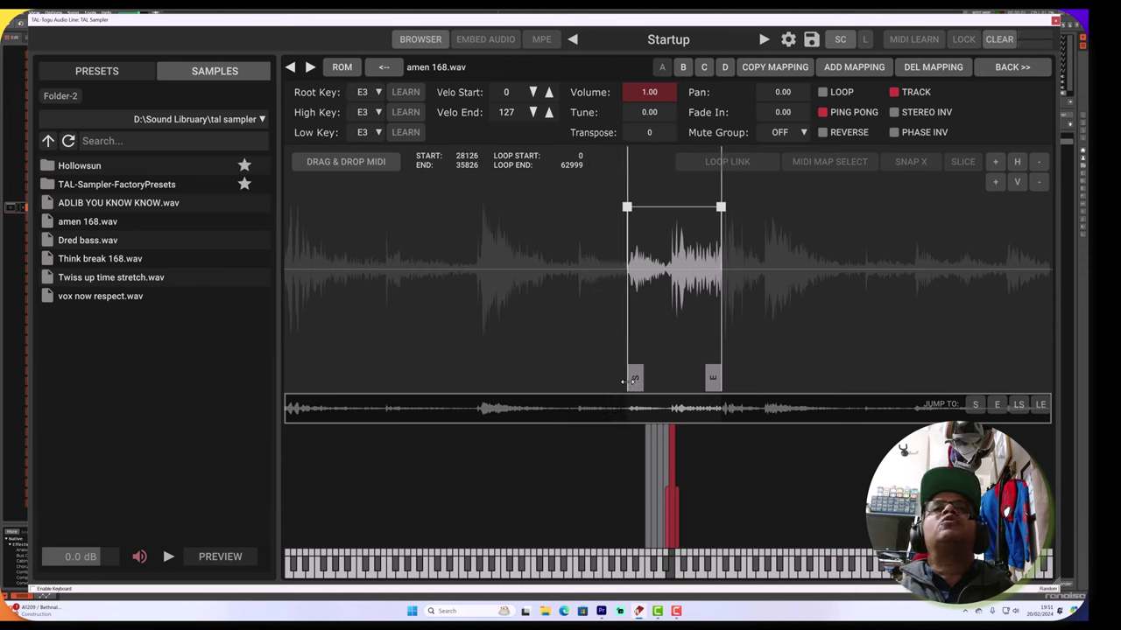
drag(715, 374, 670, 376)
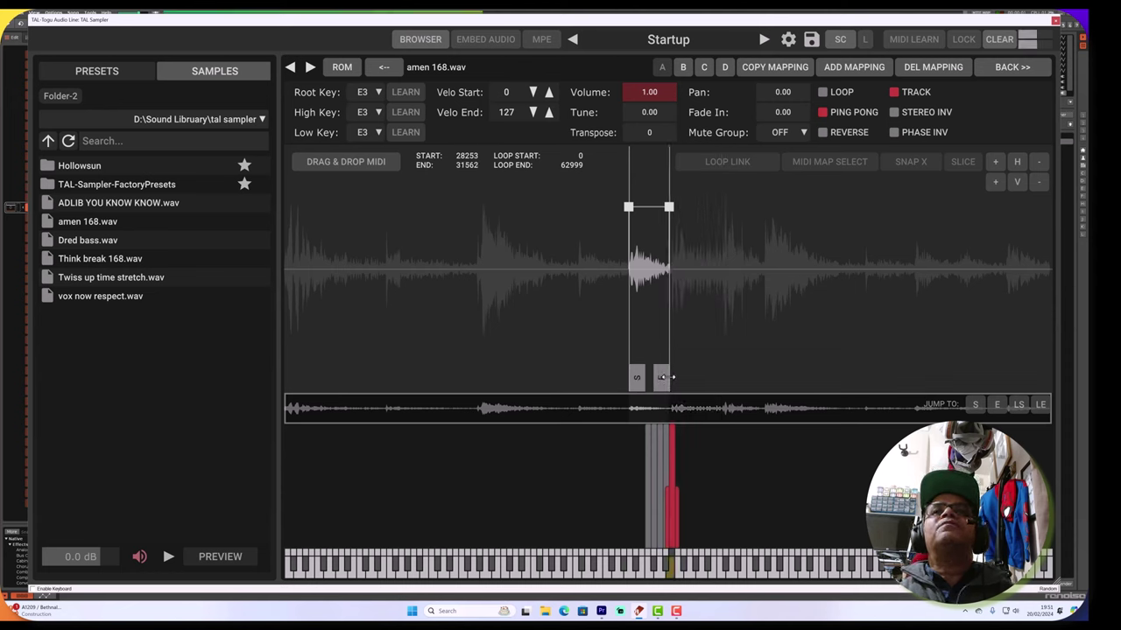
Copy the E3 mapping to F3 and set its slice to span about 31753 to 39326.
click(775, 66)
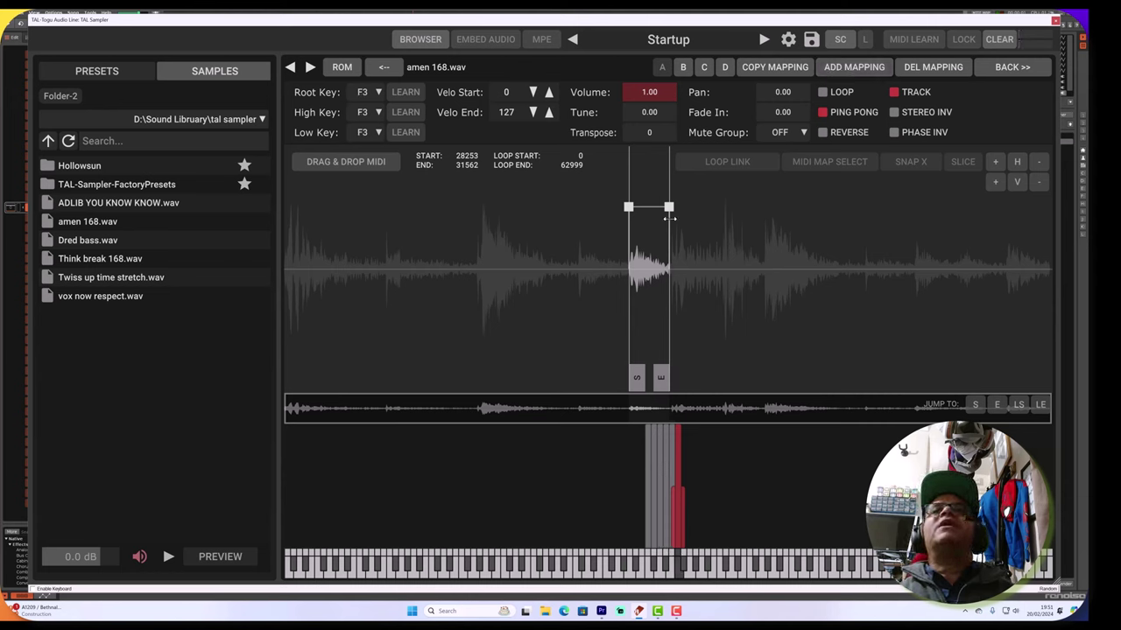
drag(662, 380, 716, 377)
drag(636, 379, 674, 378)
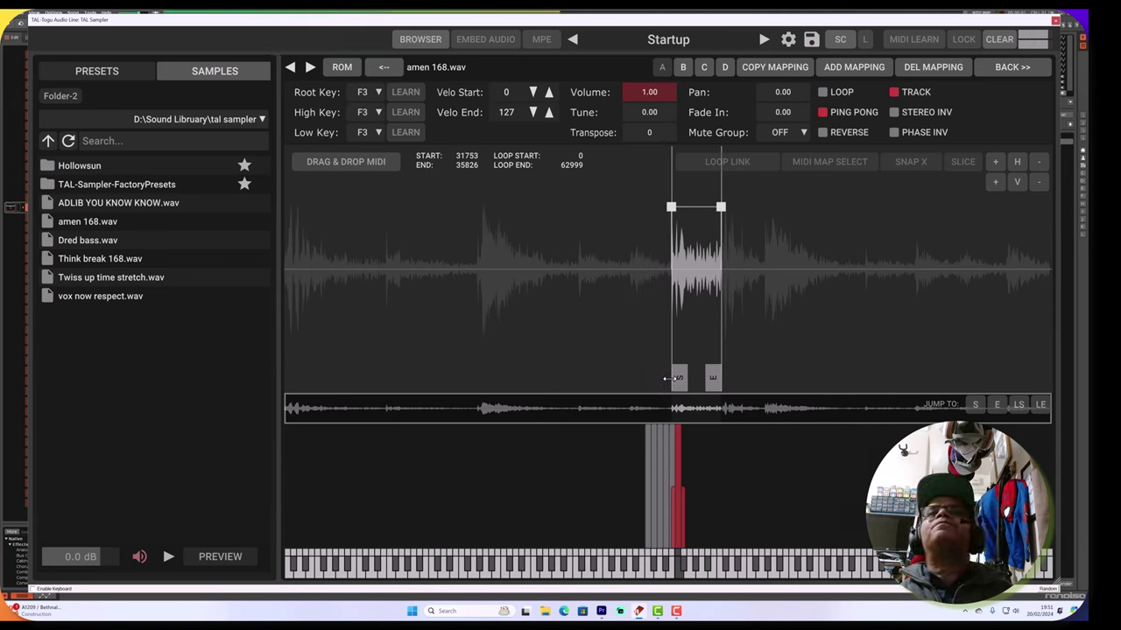
drag(716, 377, 759, 376)
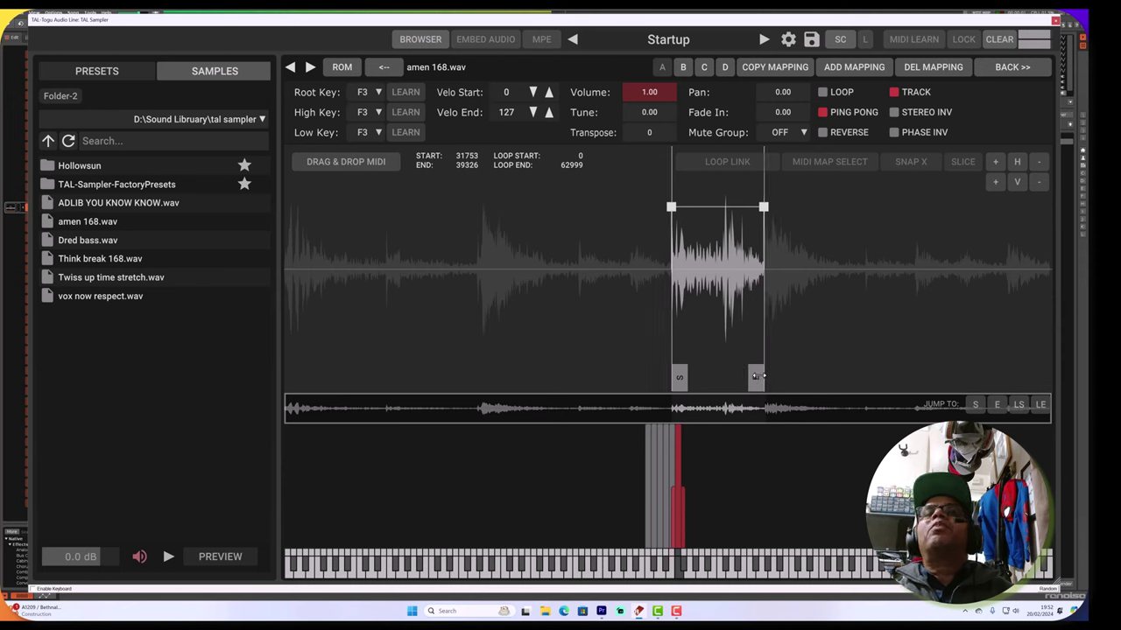
Copy the F3 mapping to F#3 and set its slice to span about 39389 to 45816.
click(791, 70)
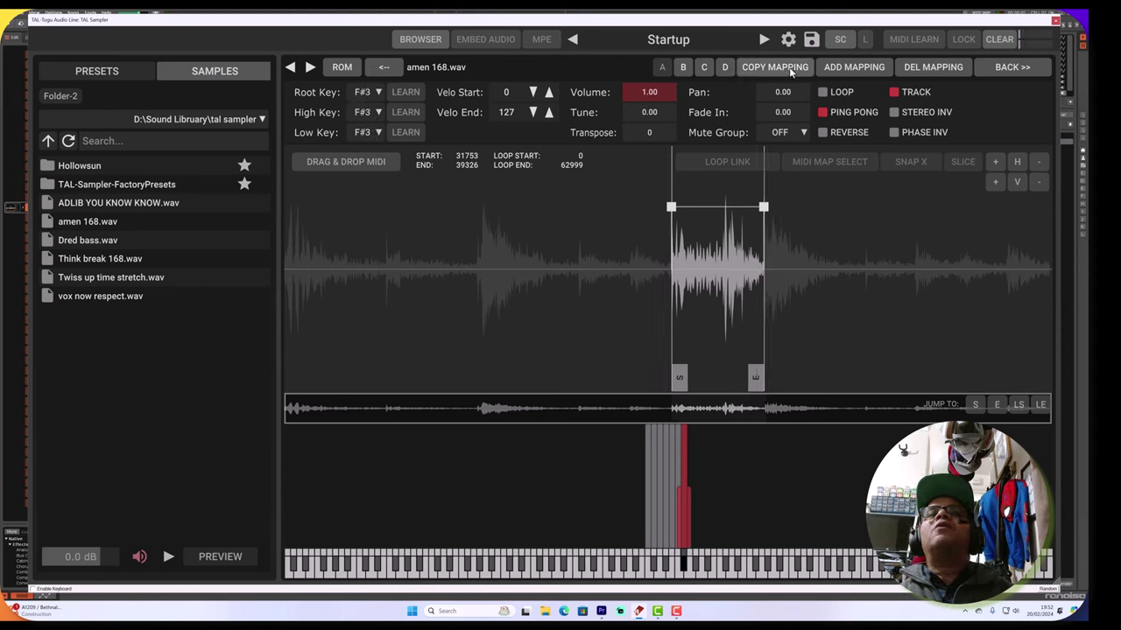
mouse_move(680, 378)
mouse_down()
mouse_move(853, 381)
mouse_move(834, 381)
mouse_up()
drag(756, 379, 768, 377)
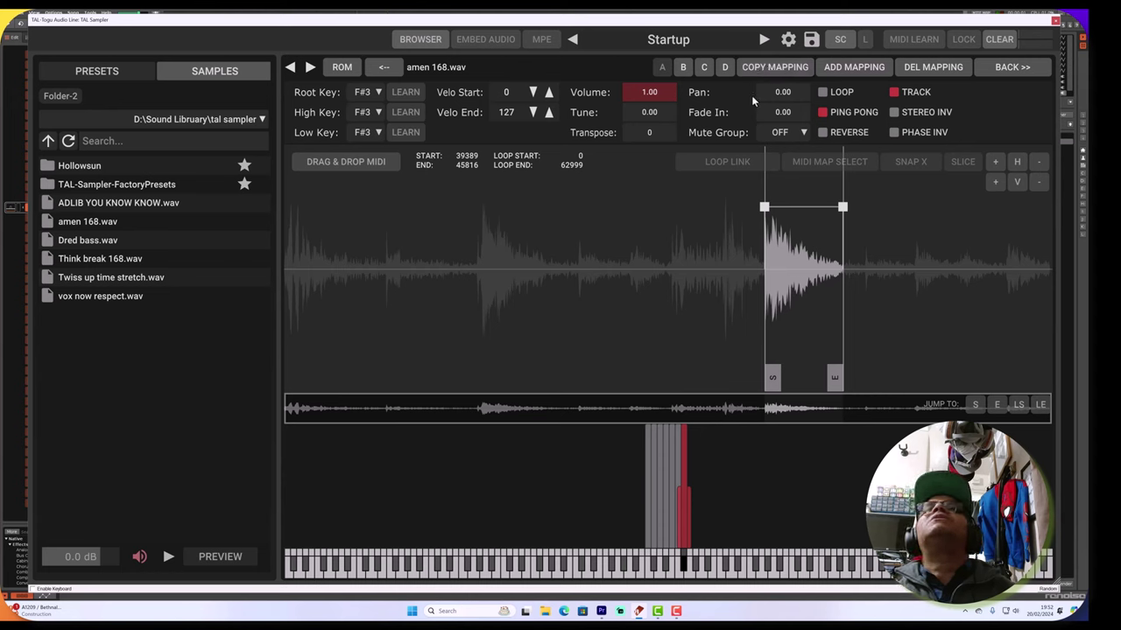
Copy the F#3 mapping to G3 and set its slice to span about 45816 to 51607.
click(772, 70)
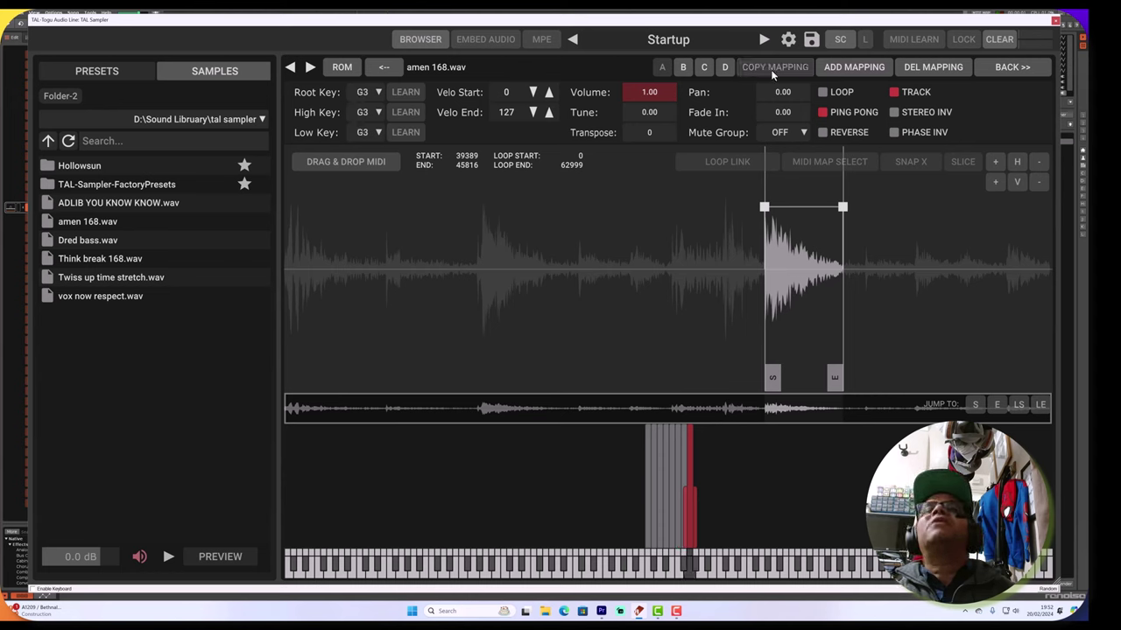
mouse_move(830, 374)
mouse_down()
mouse_move(917, 377)
mouse_move(901, 377)
mouse_up()
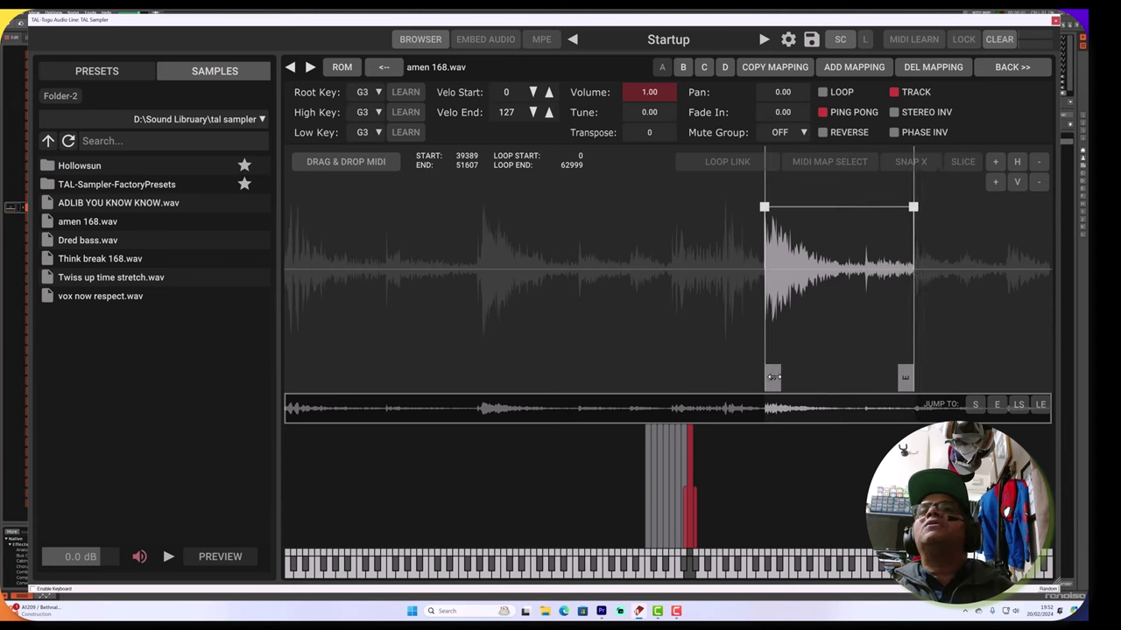
drag(772, 377, 850, 376)
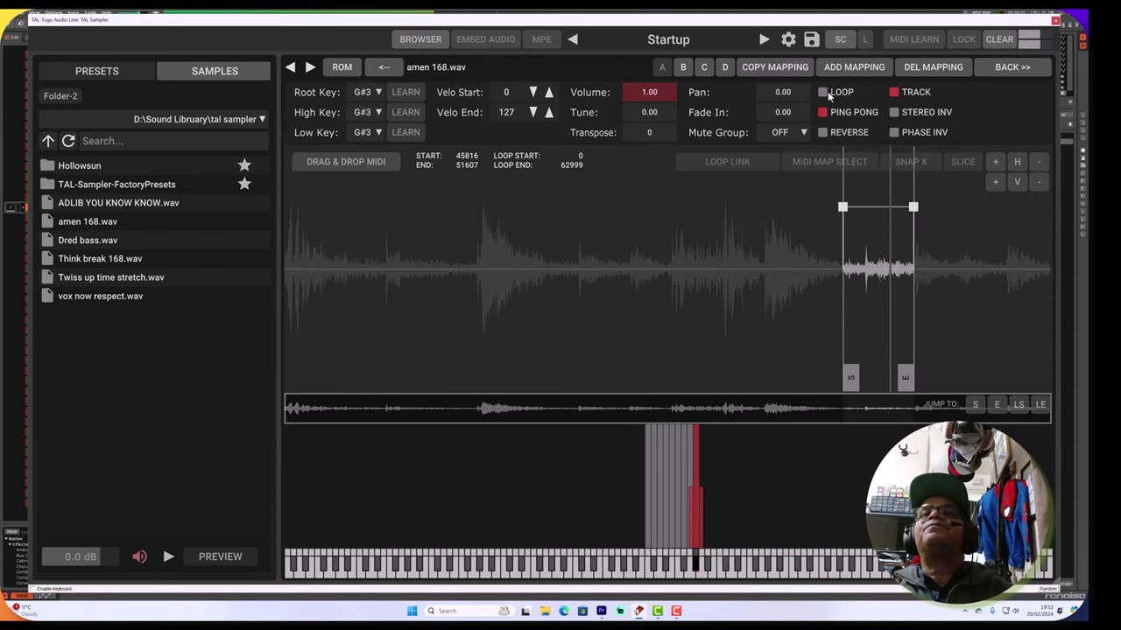
Set the G#3 slice to start at about 51671 and end at about 58925.
drag(907, 384, 972, 377)
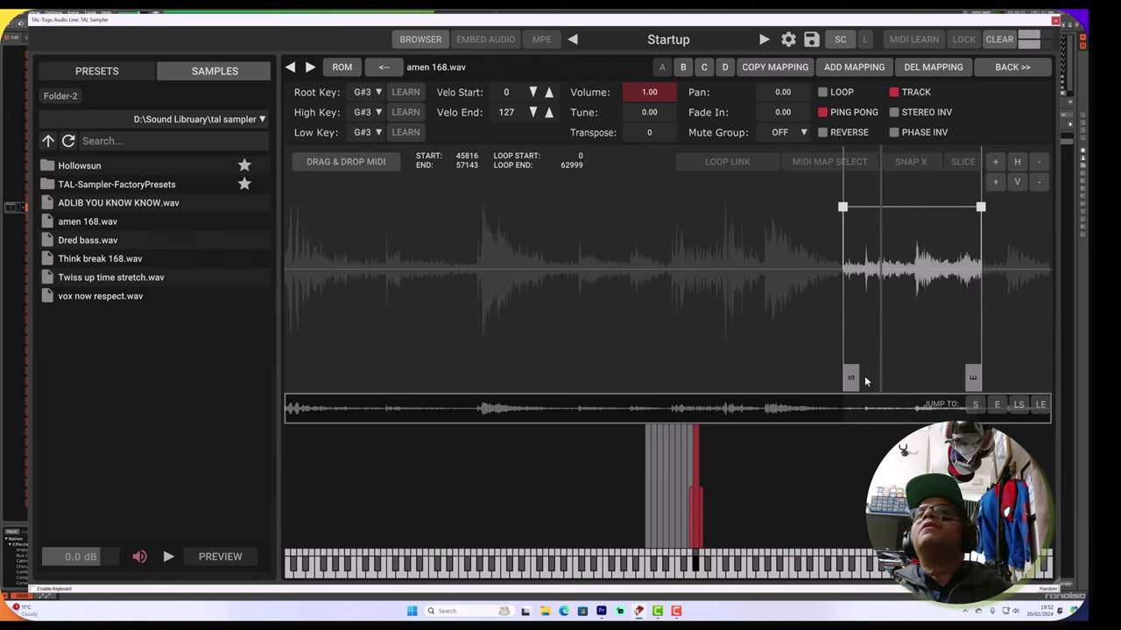
drag(849, 379, 916, 376)
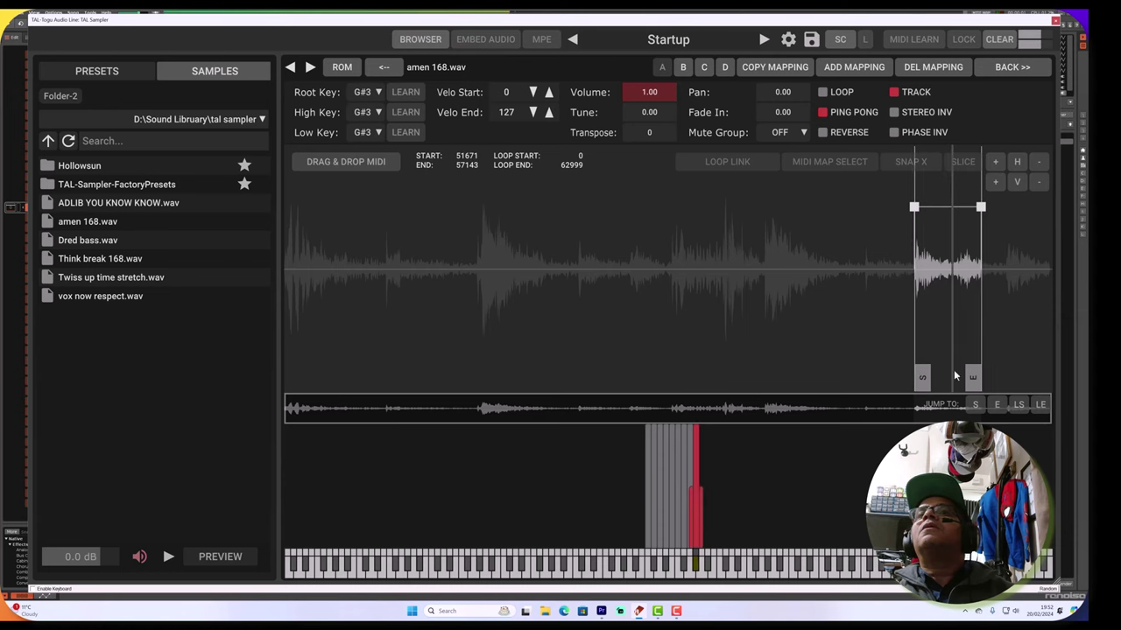
drag(974, 375, 1002, 371)
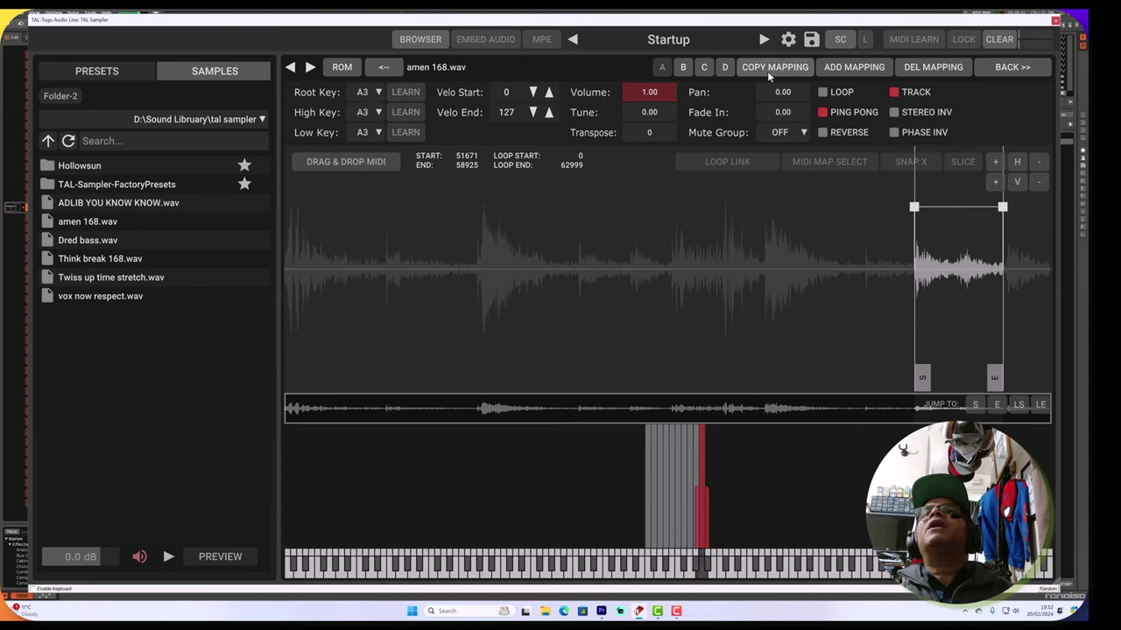
Set the A3 slice to span about 59179 to 62999 and shorten the G#3 slice to end at about 55107.
drag(1004, 377, 1050, 377)
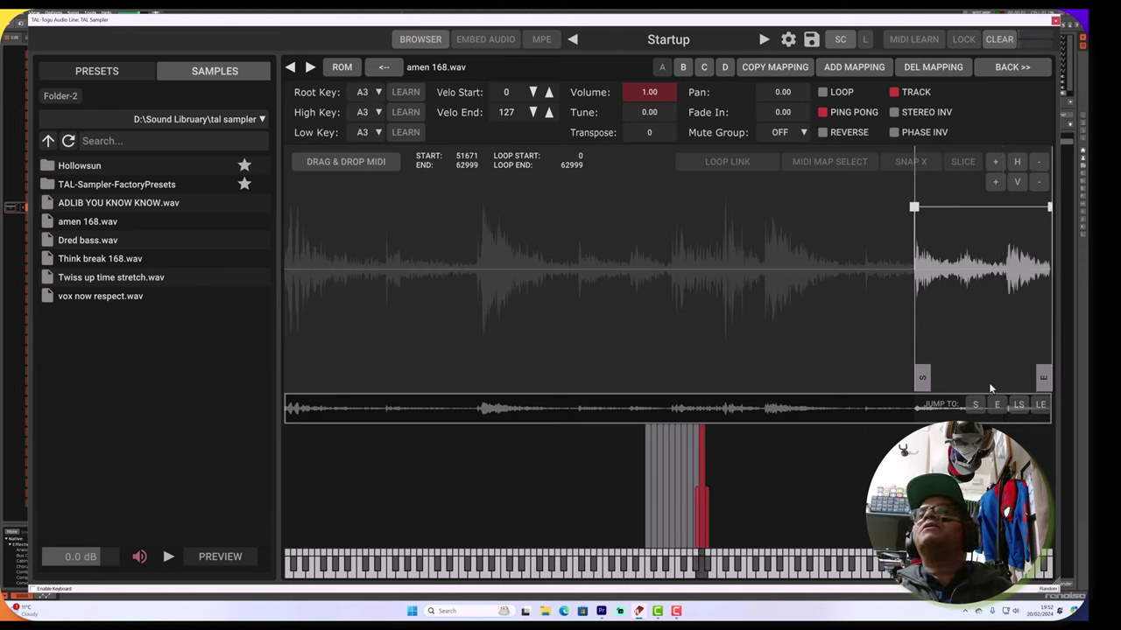
mouse_move(909, 380)
mouse_down()
mouse_move(1000, 376)
mouse_move(1005, 361)
mouse_up()
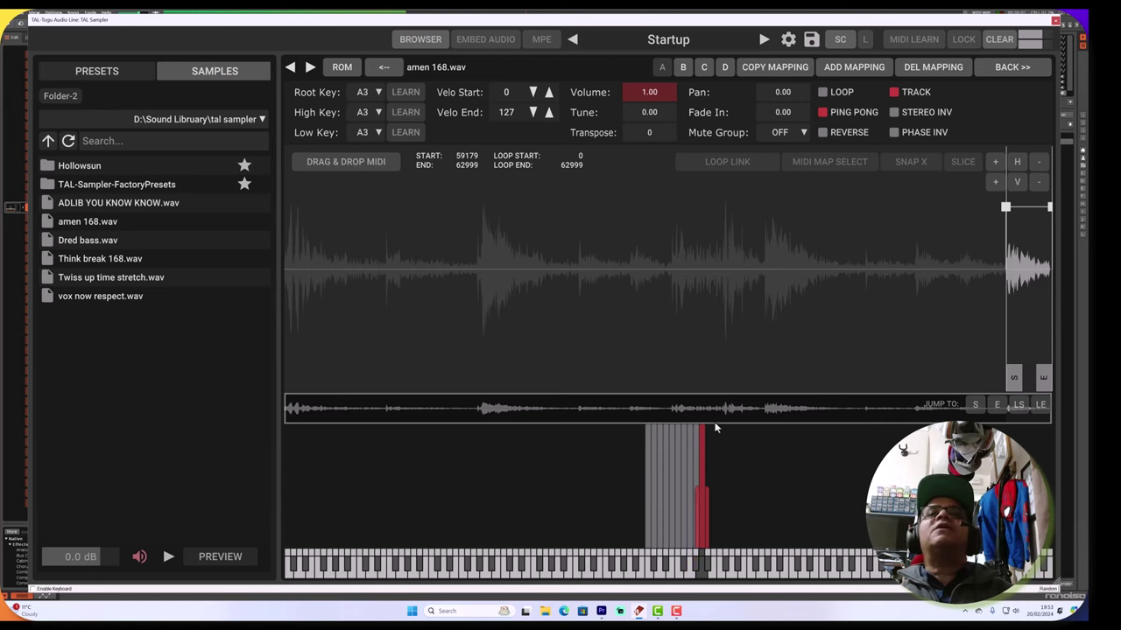
click(696, 457)
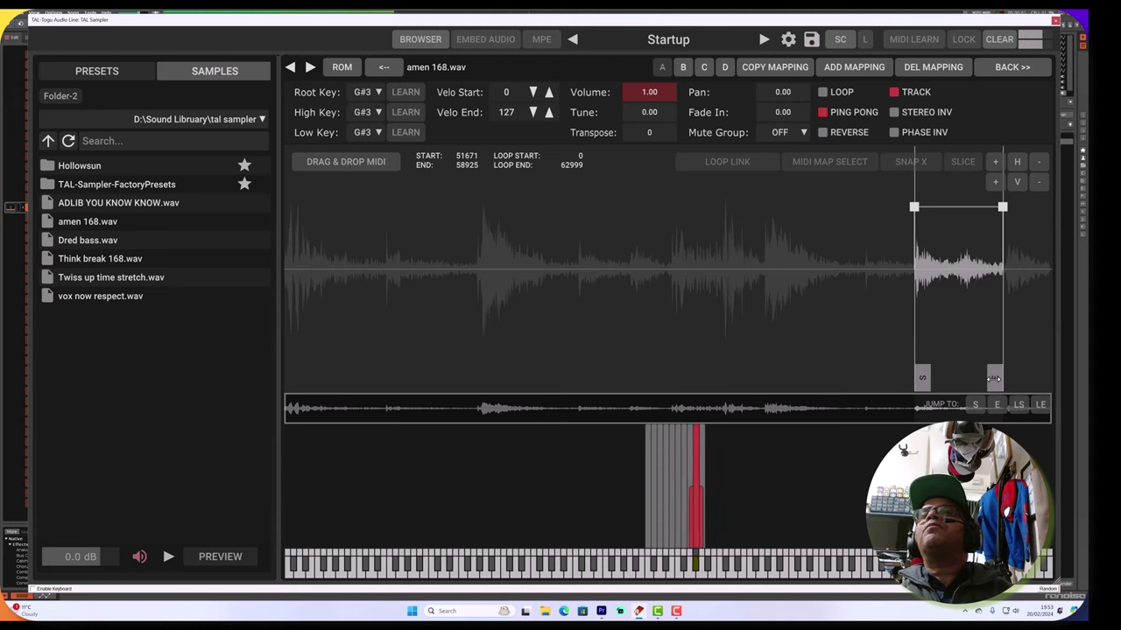
drag(994, 378, 953, 379)
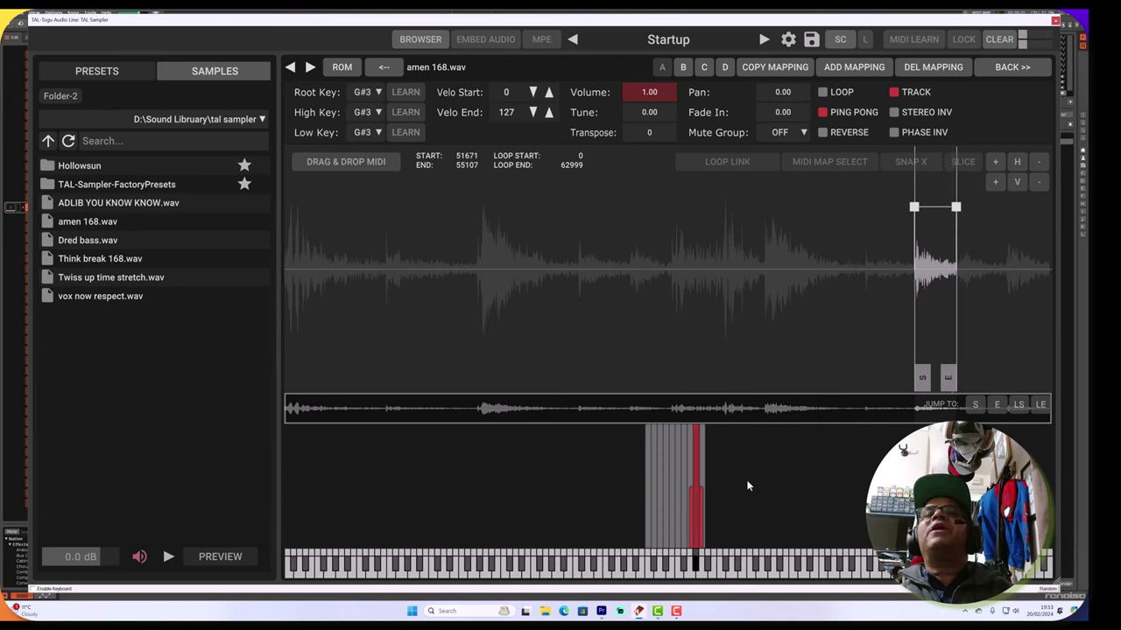
Set the A3 slice of amen 168.wav to start at about 55926.
click(705, 450)
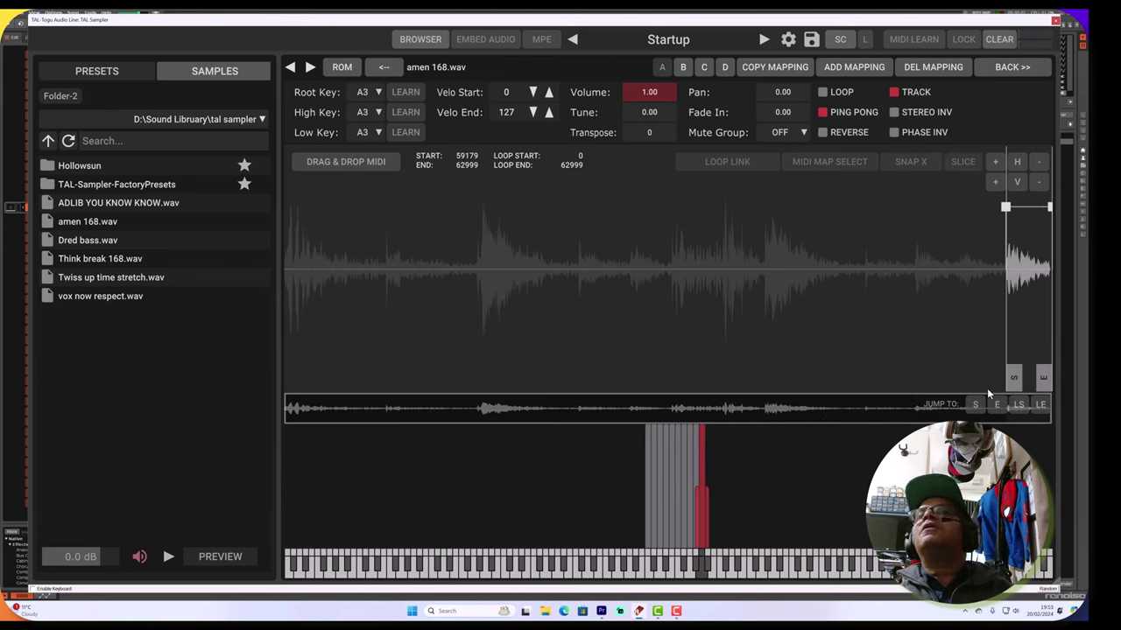
drag(1012, 385, 959, 385)
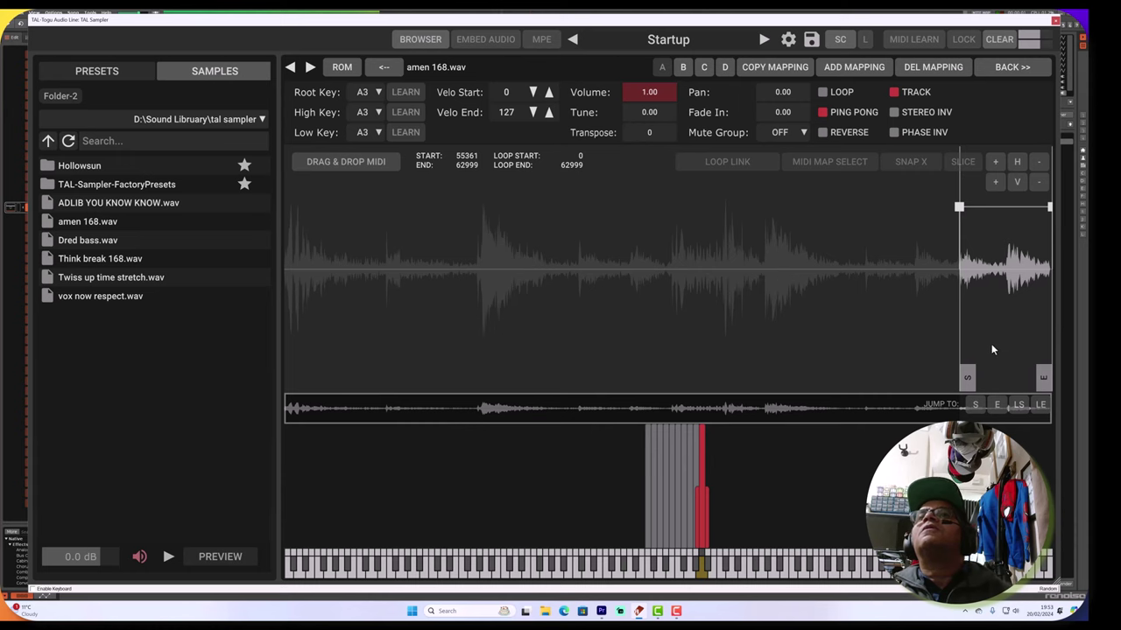
scroll(962, 328, up, 3)
scroll(961, 327, up, 2)
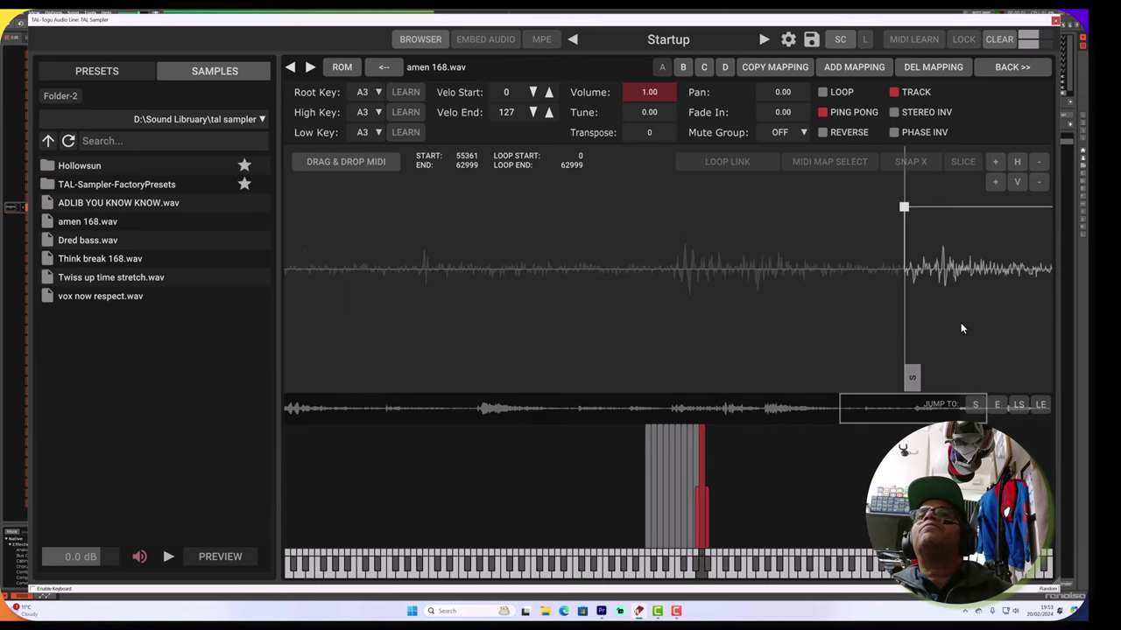
drag(907, 377, 937, 371)
scroll(932, 337, down, 5)
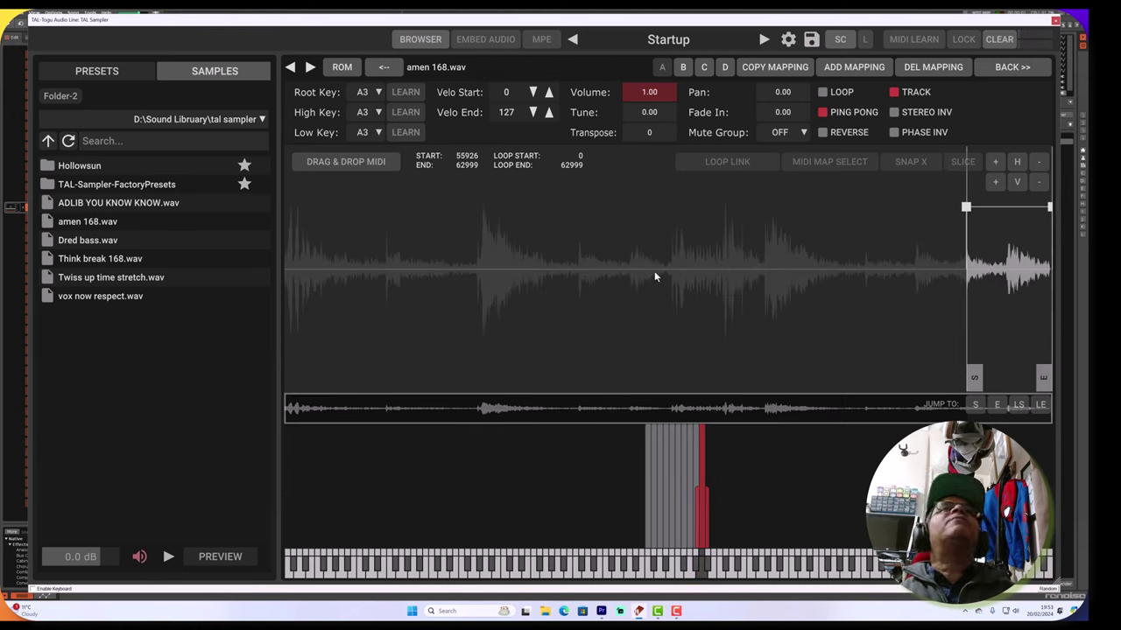
View the save dialog for the preset, dismiss it without saving, and close the sampler window.
click(811, 39)
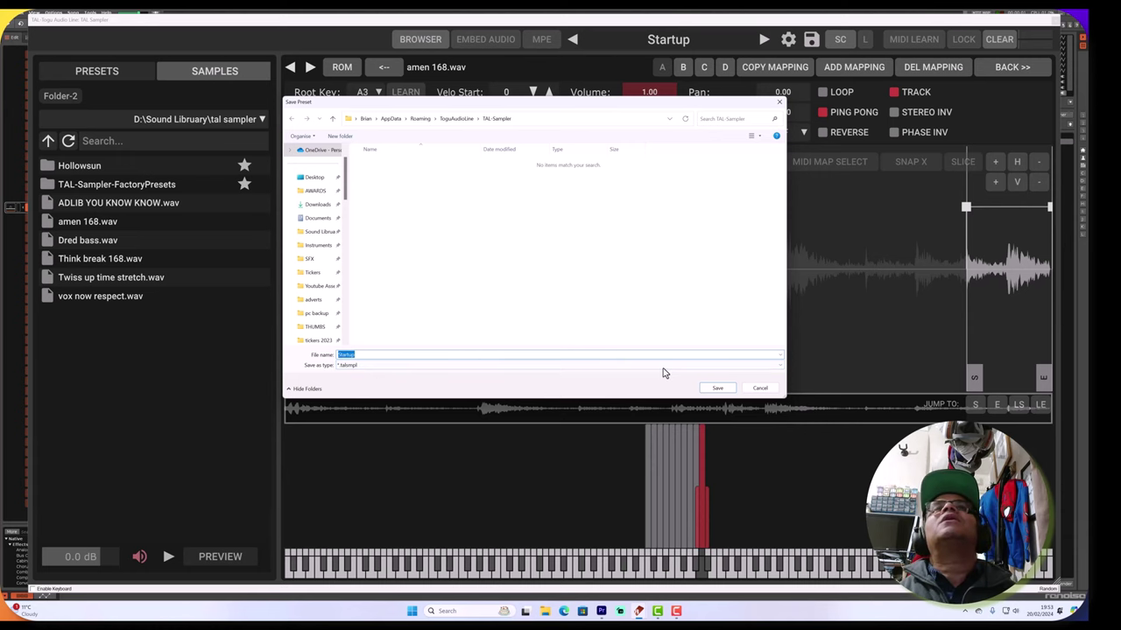
click(760, 389)
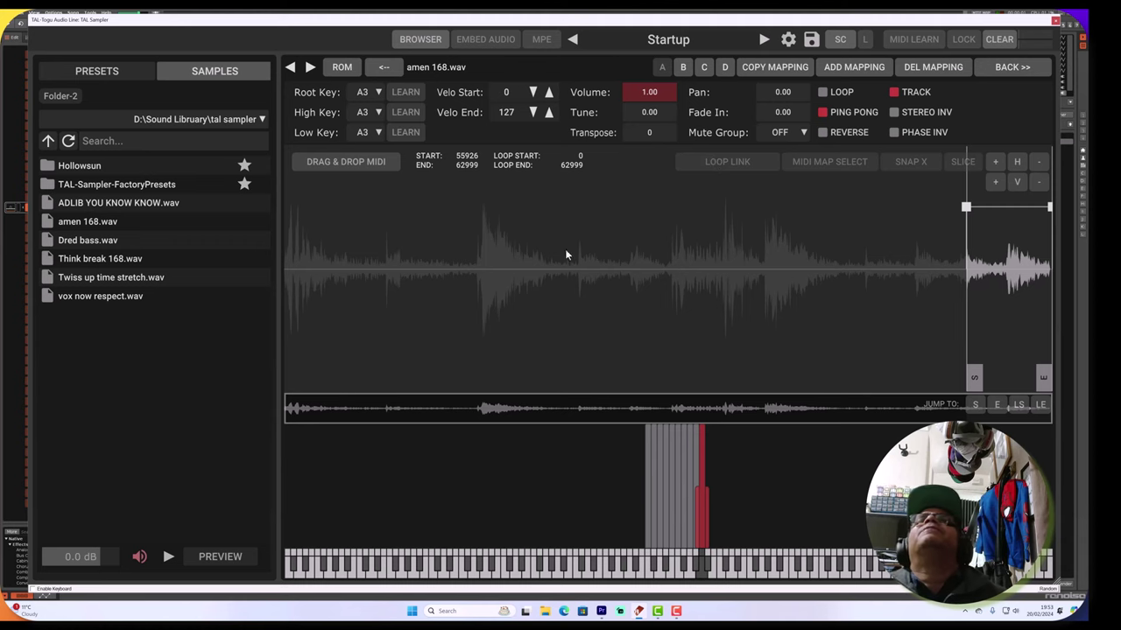
click(1002, 68)
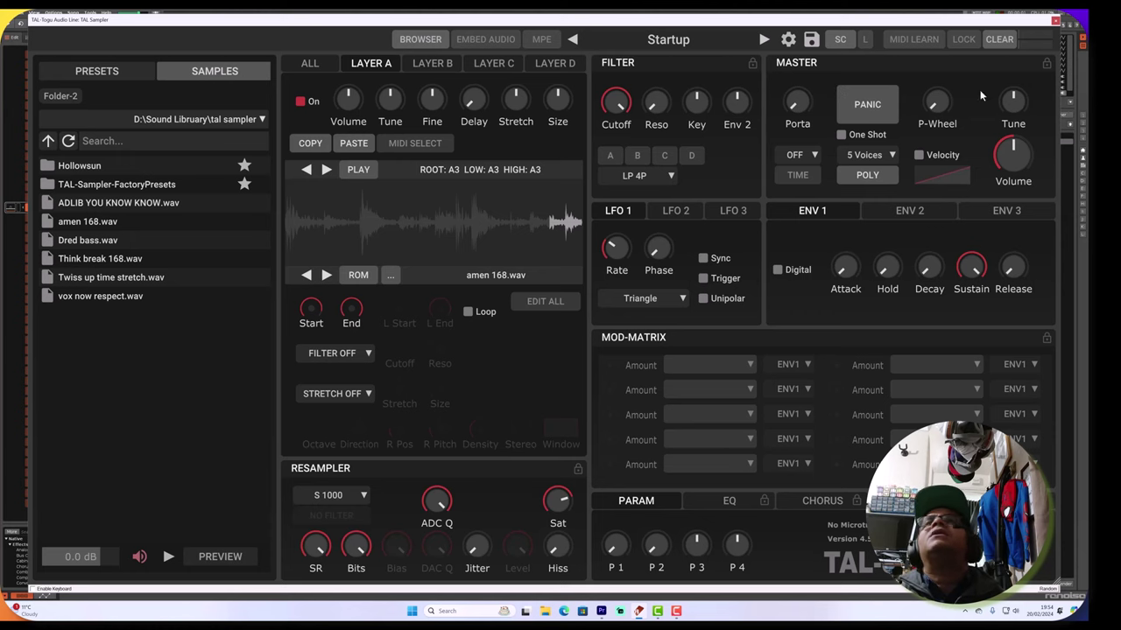
click(1055, 21)
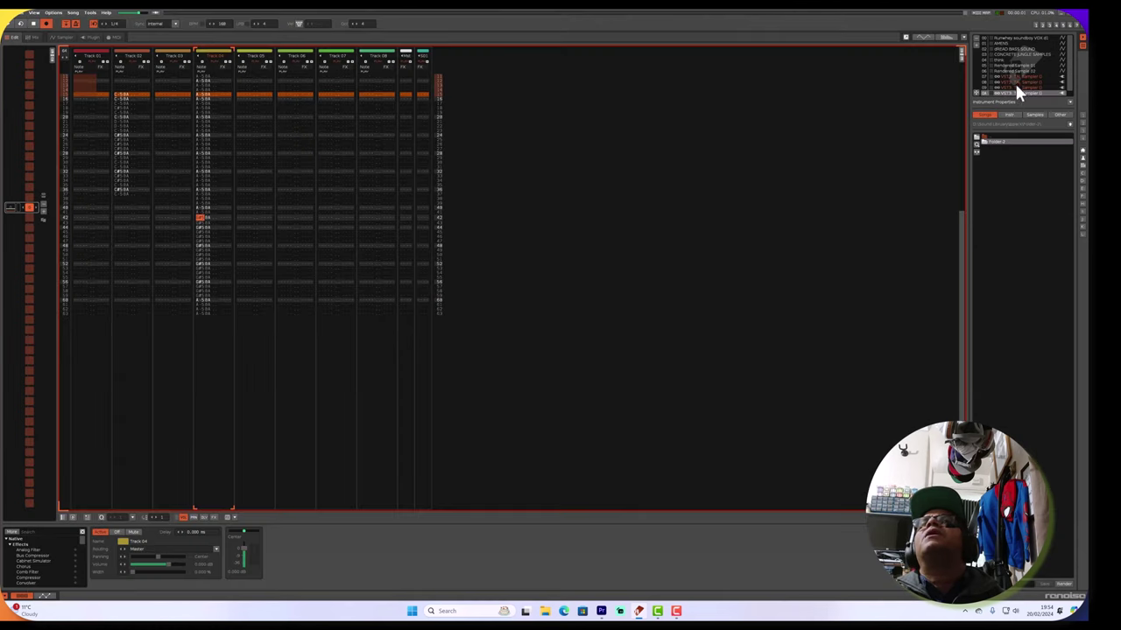
Copy the amen TAL-Sampler instrument and paste it into the next empty instrument slot.
right_click(1014, 87)
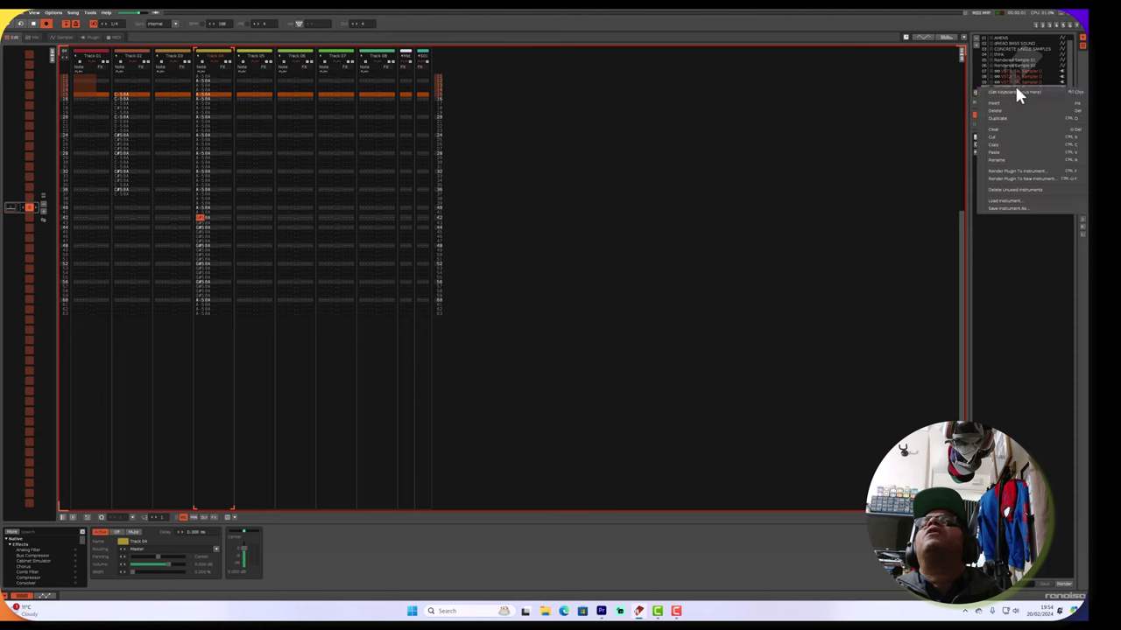
click(1006, 136)
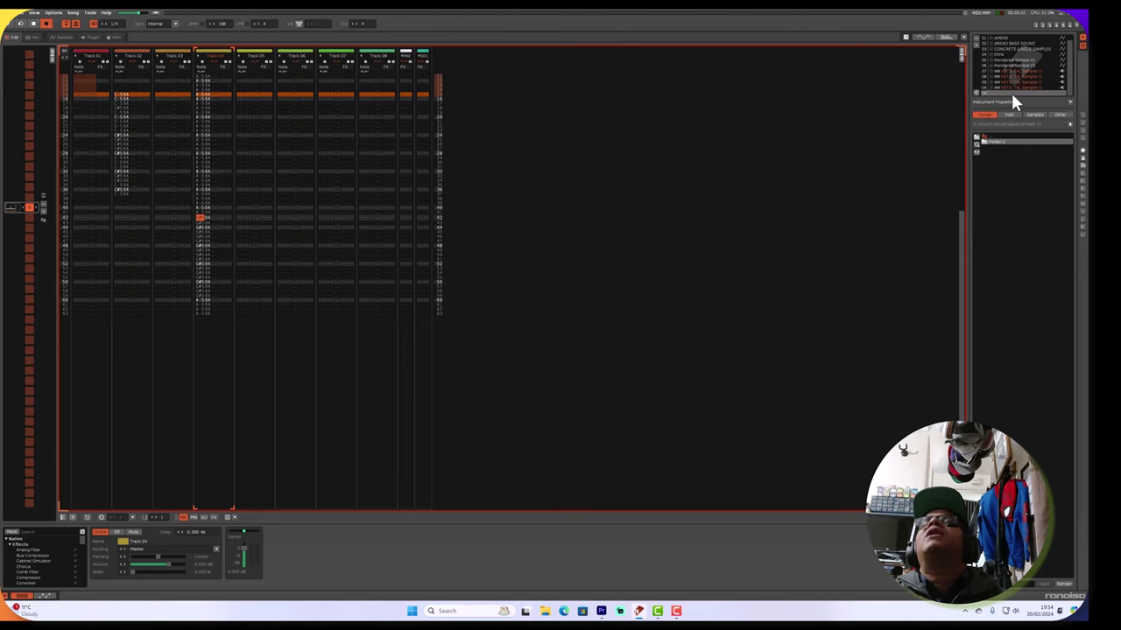
right_click(1009, 91)
click(990, 158)
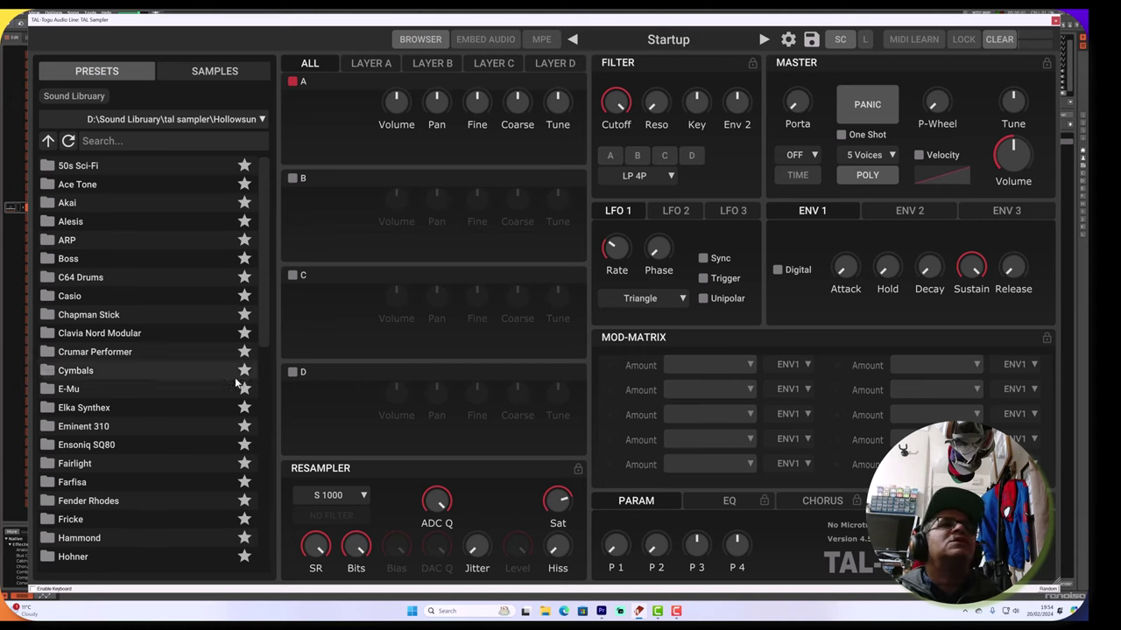
Load Think break 168.wav into Layer A of the copied sampler, then close its window.
click(219, 71)
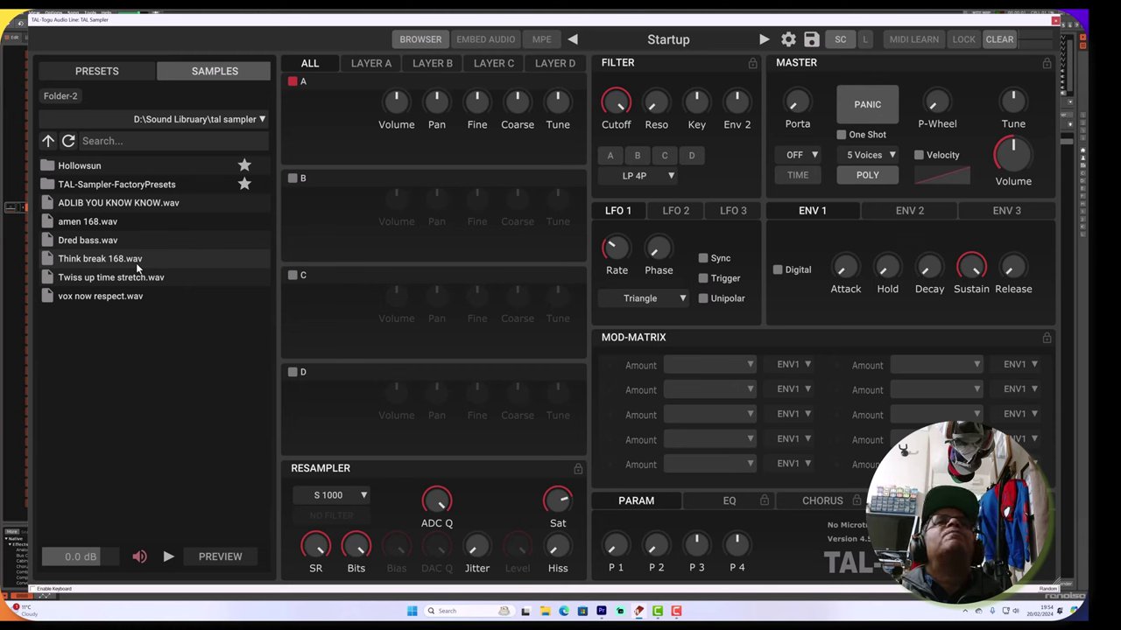
click(380, 64)
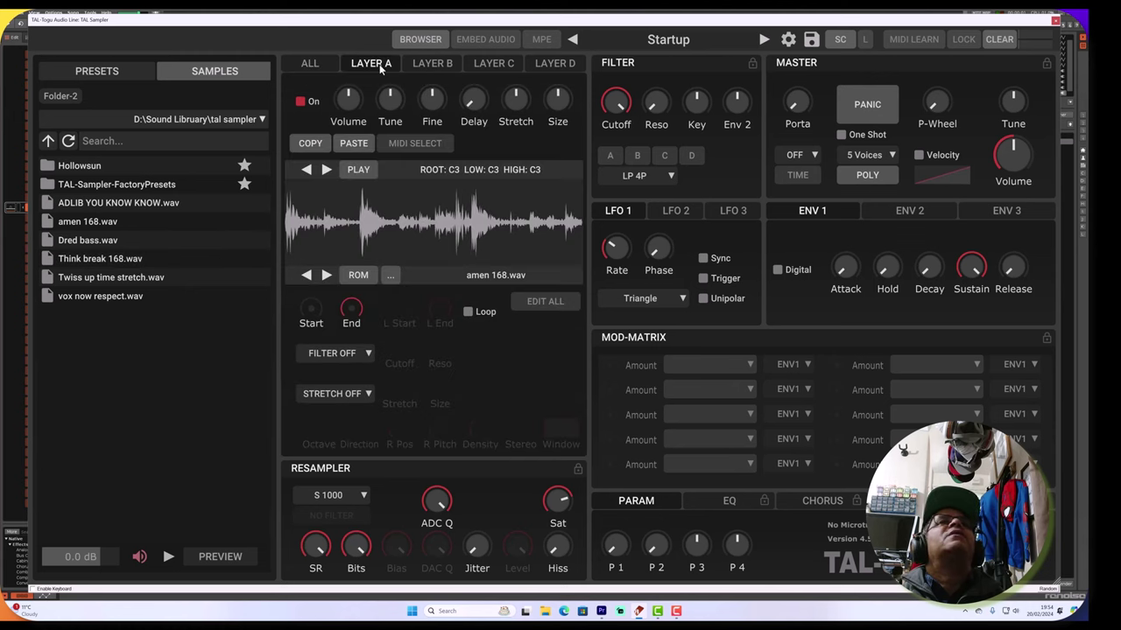
click(91, 260)
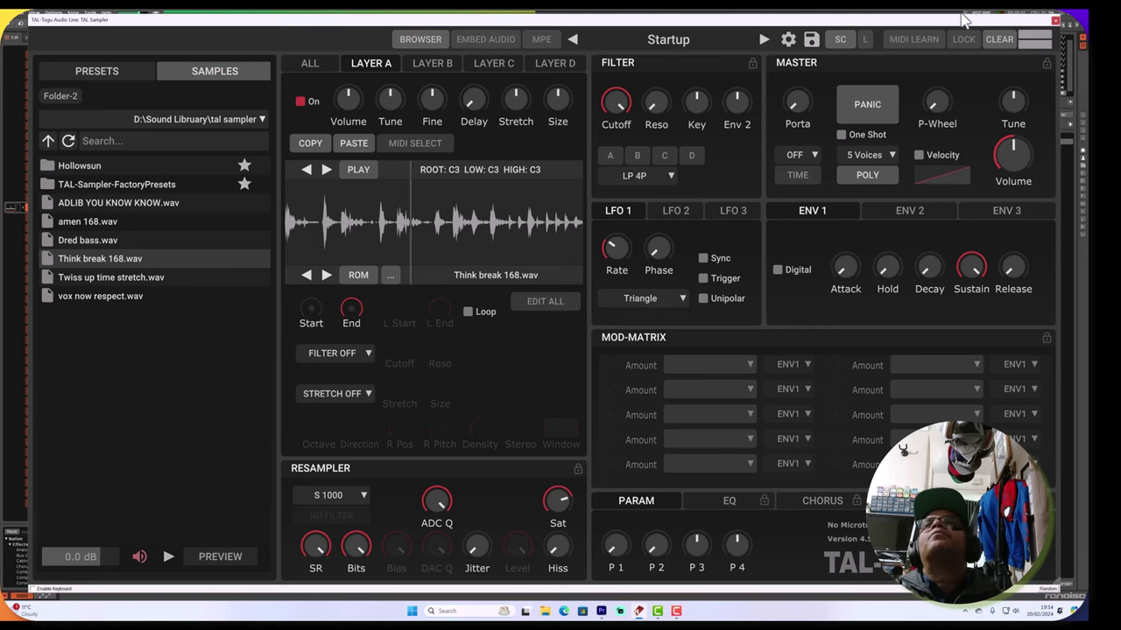
click(1056, 20)
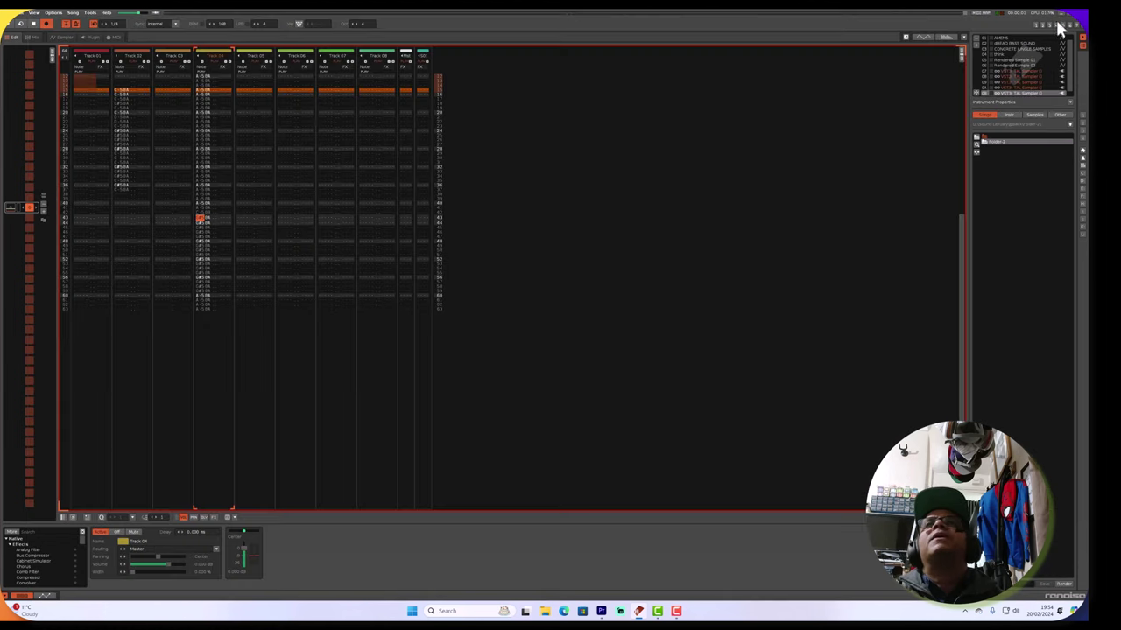
Select the whole pattern and delete the notes on all tracks.
click(145, 134)
key(ctrl+a)
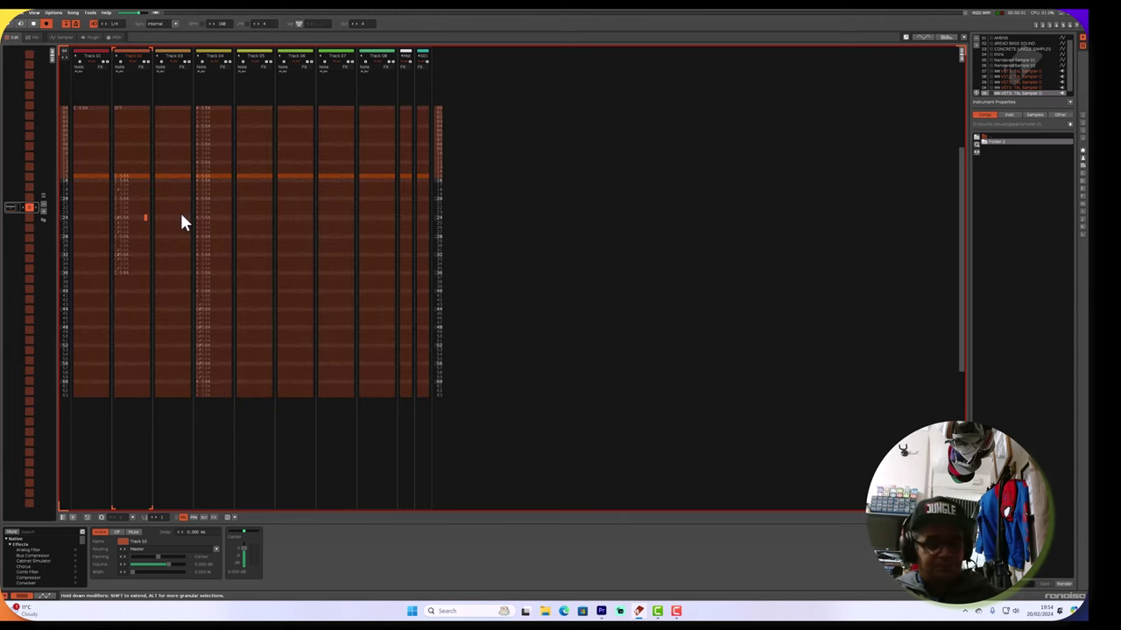
key(Delete)
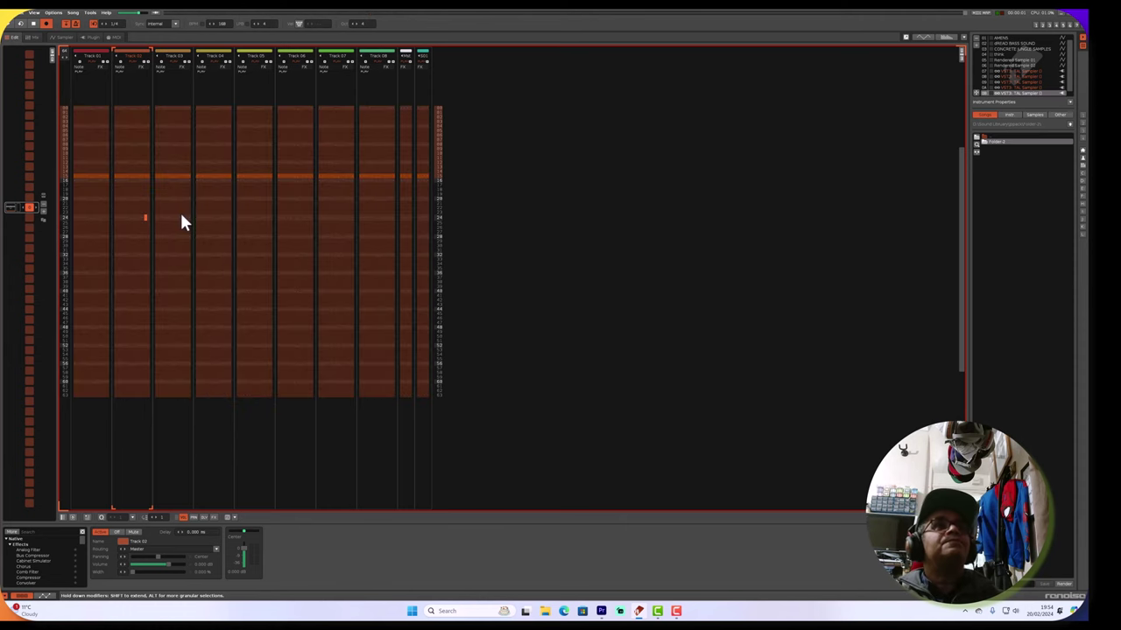
Enter a C-5 note for the Think break sampler on the first row of Track 02 and audition it in playback.
click(125, 125)
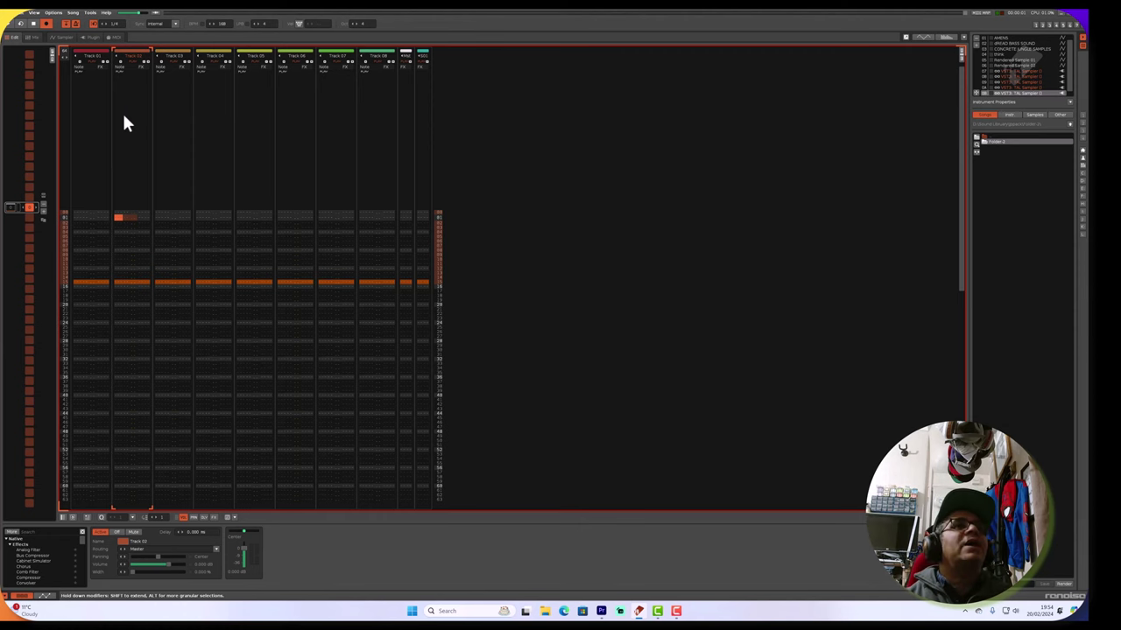
key(q)
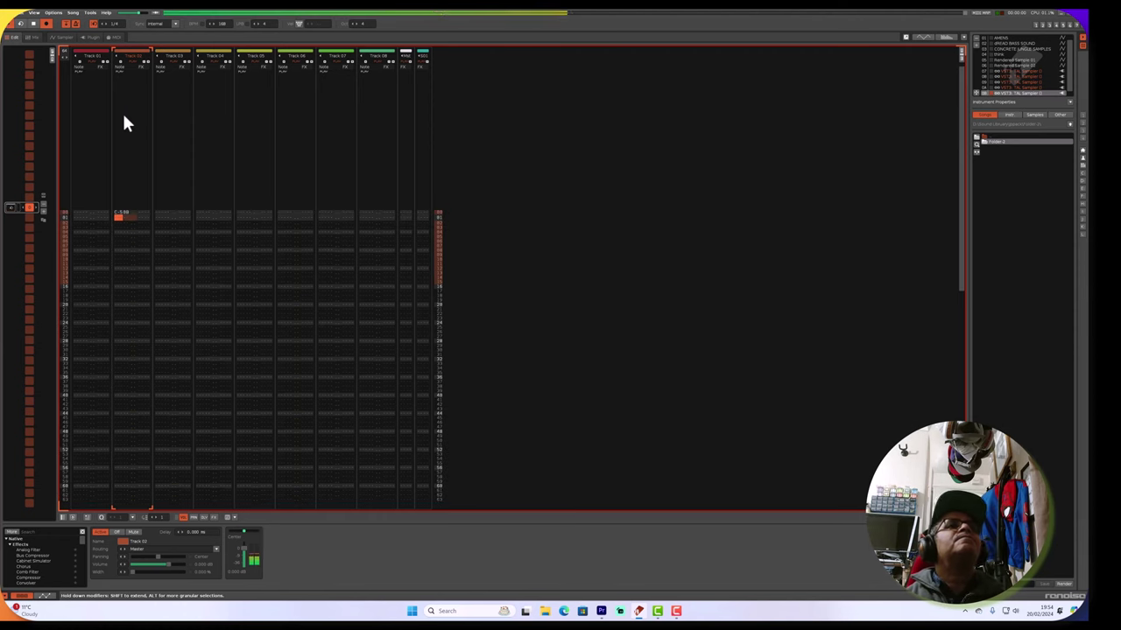
key(space)
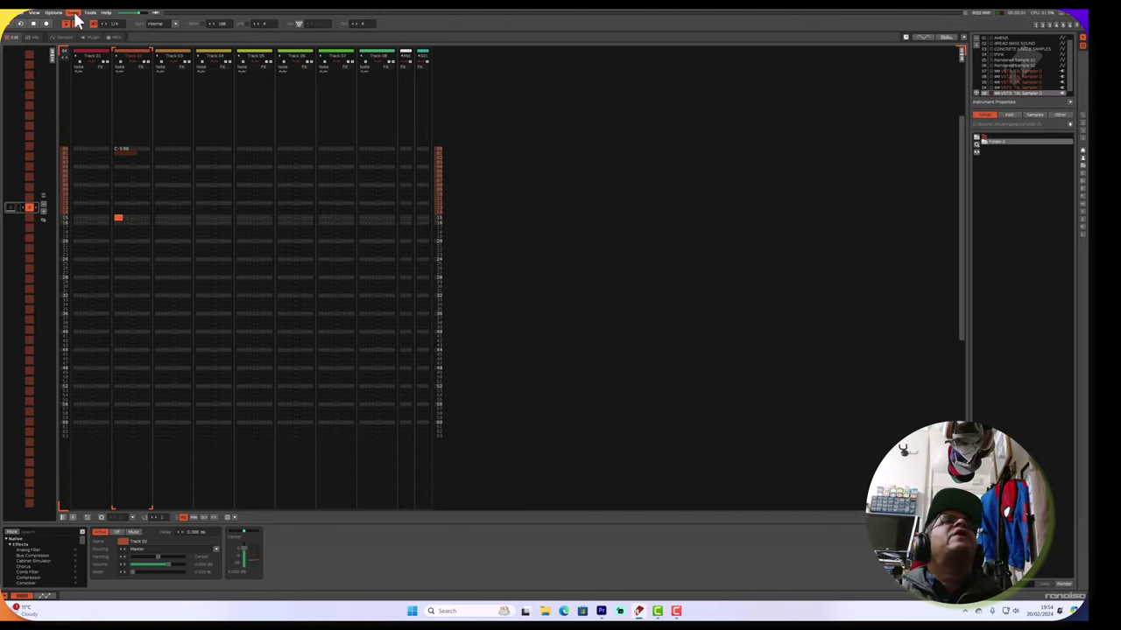
Open the Think break sampler's mapping editor and delete the leftover amen 168.wav mappings from C#3 to A3.
double_click(1029, 93)
click(380, 233)
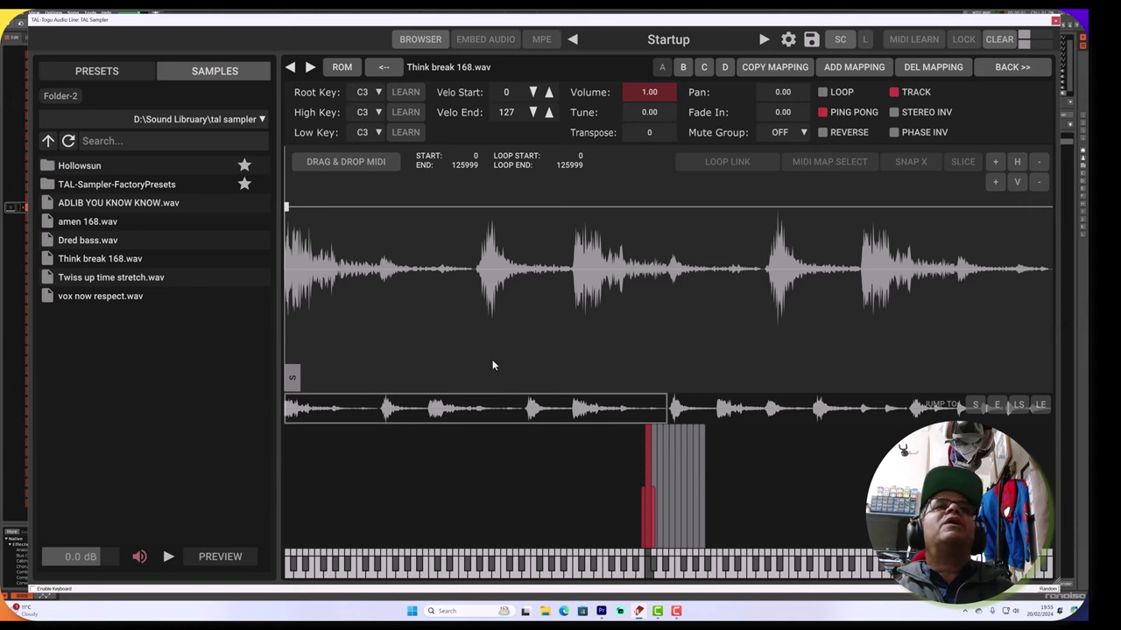
click(654, 456)
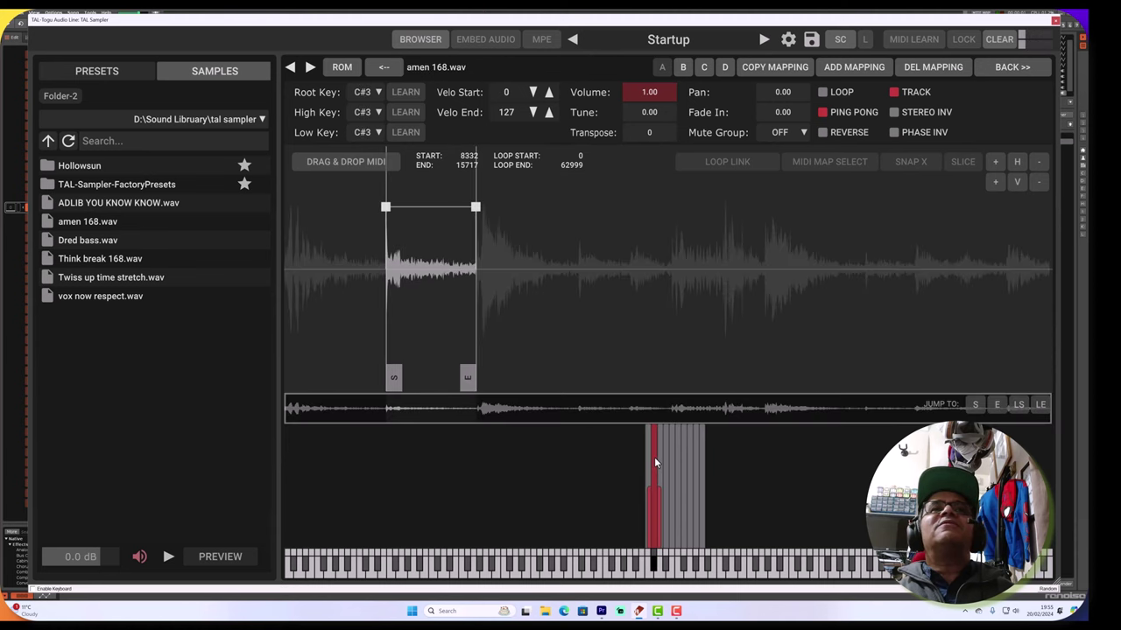
click(700, 459)
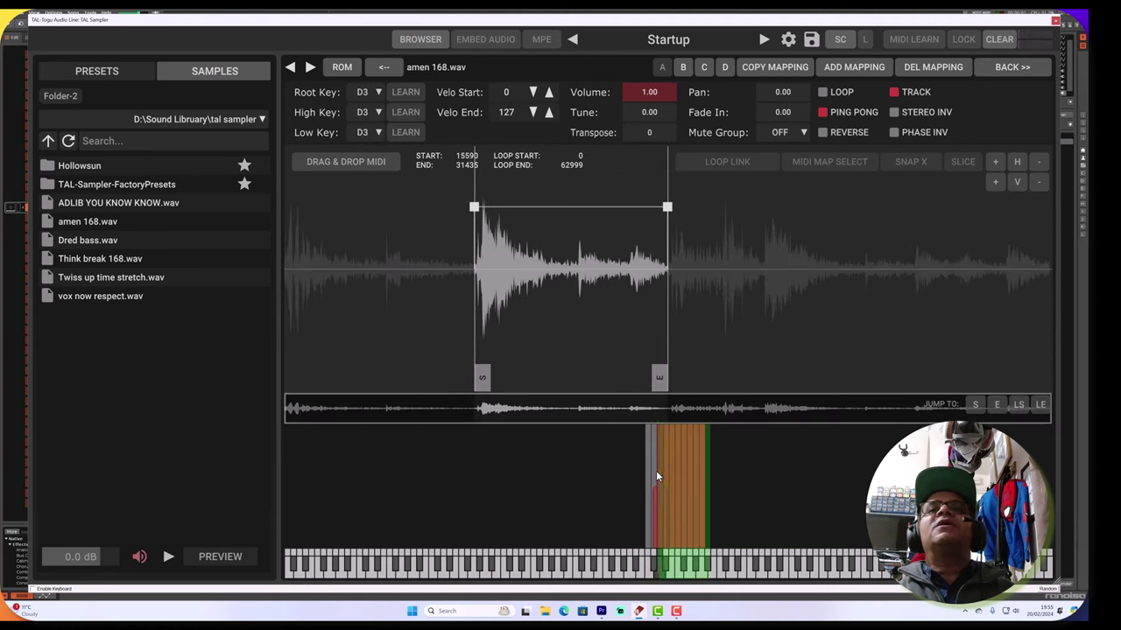
click(655, 477)
right_click(664, 461)
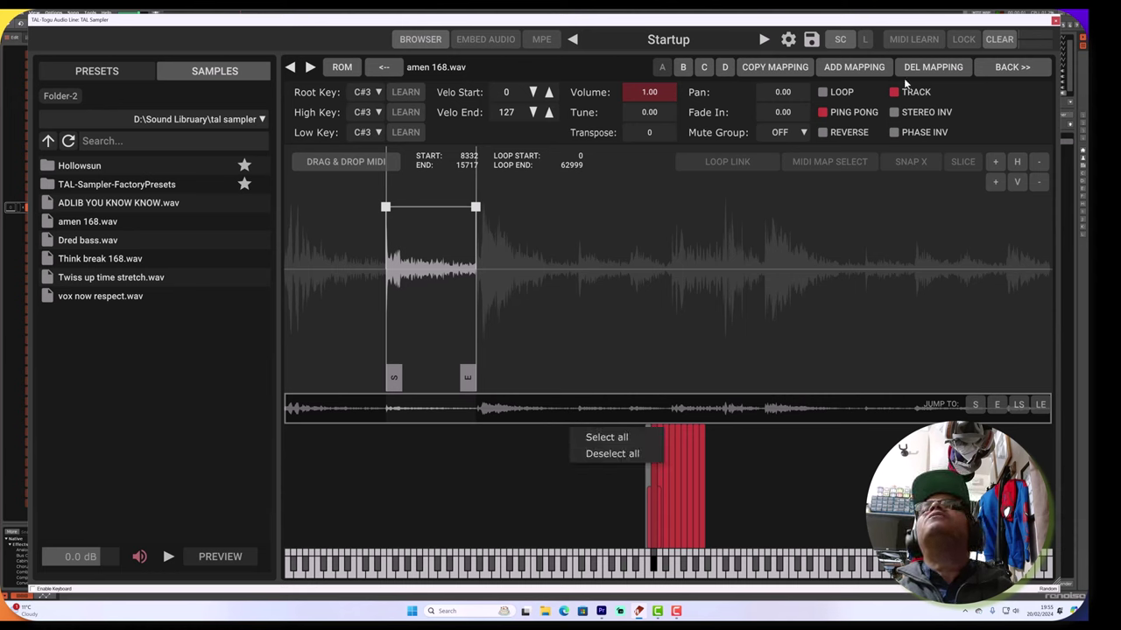
click(937, 70)
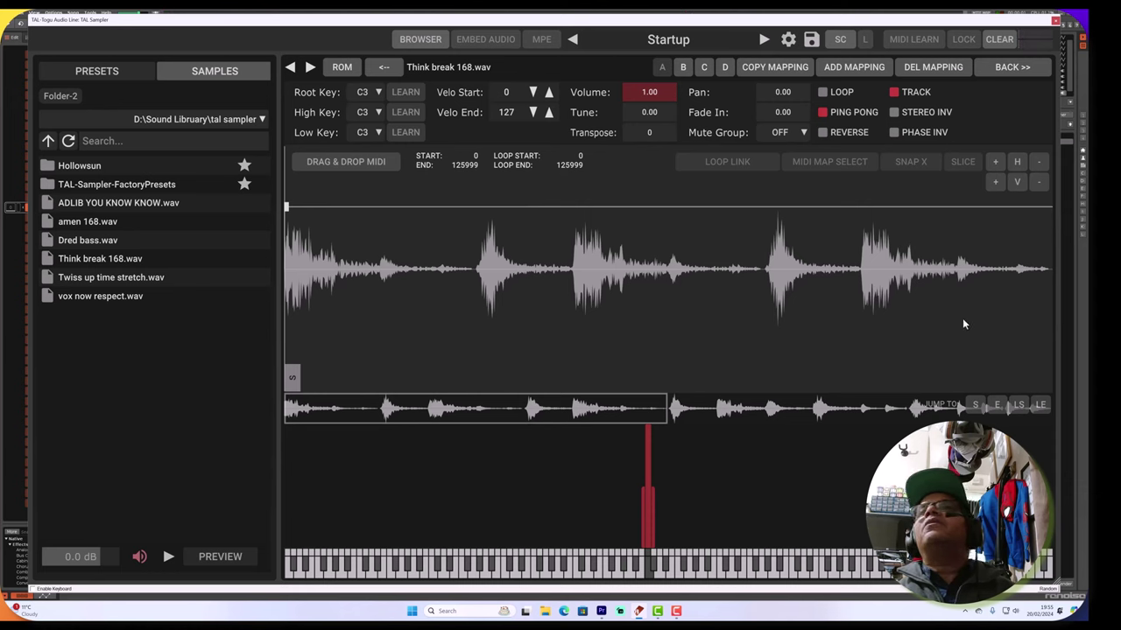
Copy the C3 mapping to slice Think break 168.wav across keys up to A3, with the A3 slice spanning about 63130 to 69944.
click(784, 72)
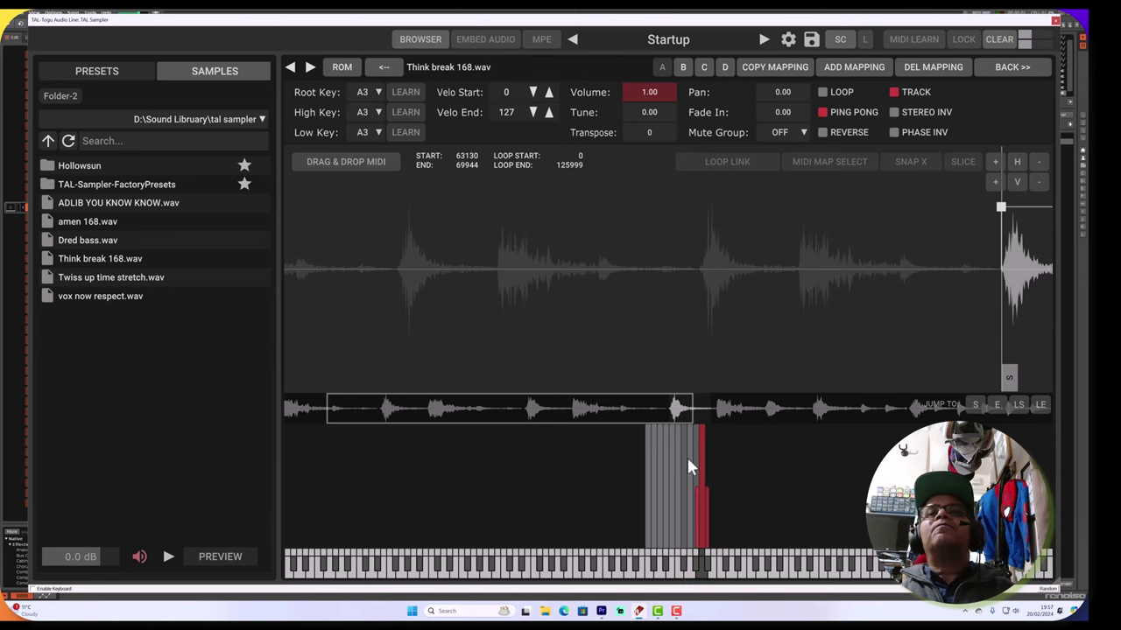
click(1055, 20)
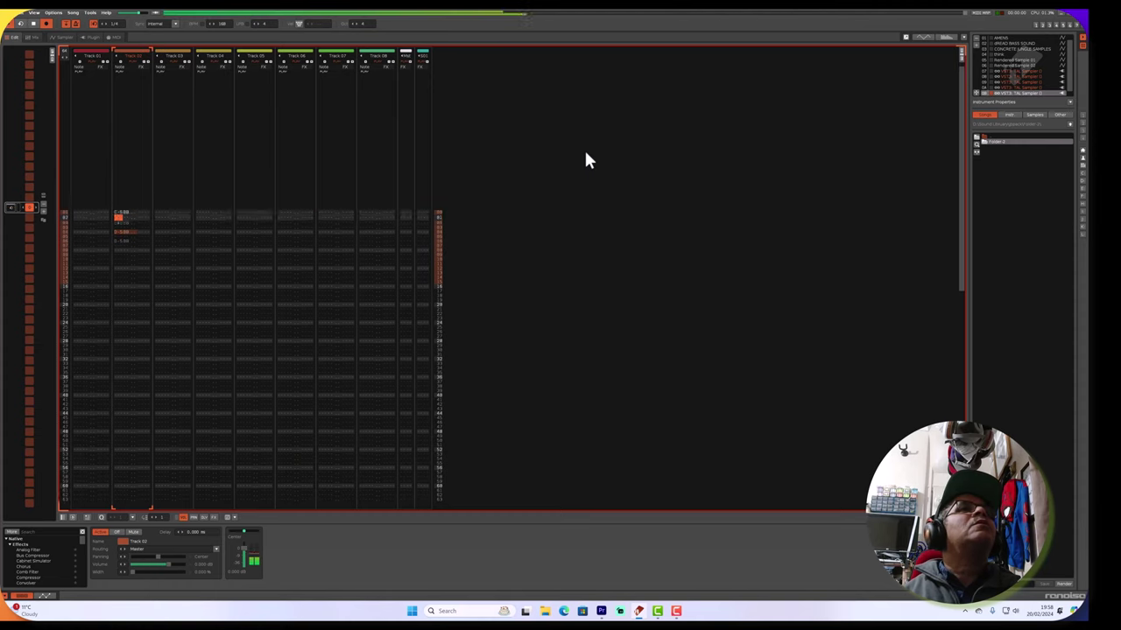
Build up the Think break pattern in Track 02 with further slice notes through row 14, auditioning it in playback.
key(space)
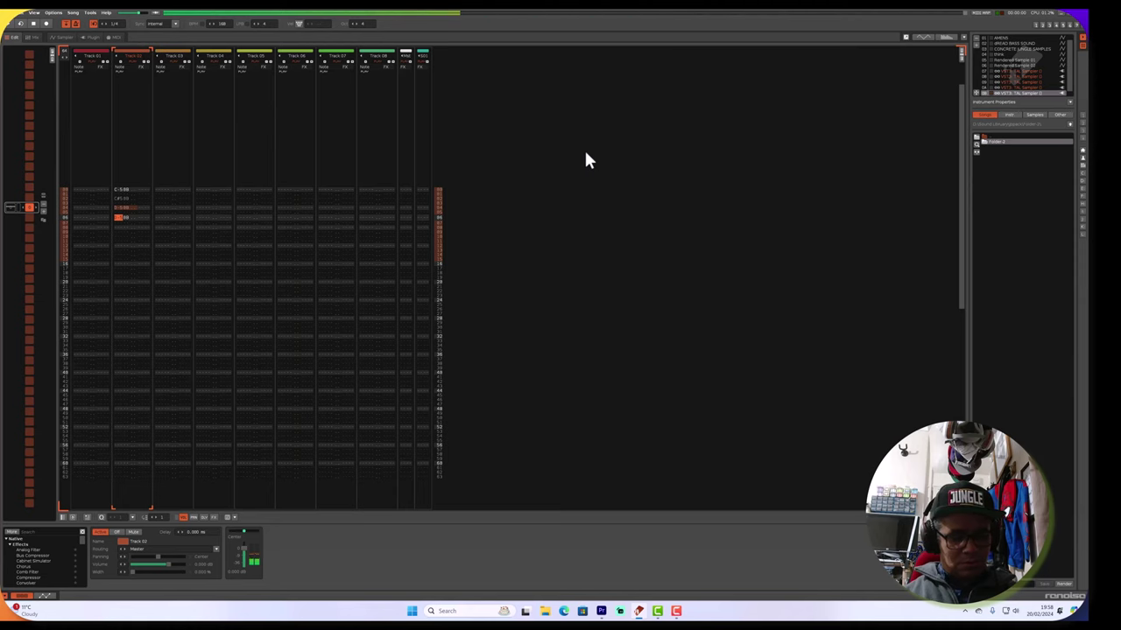
key(Escape)
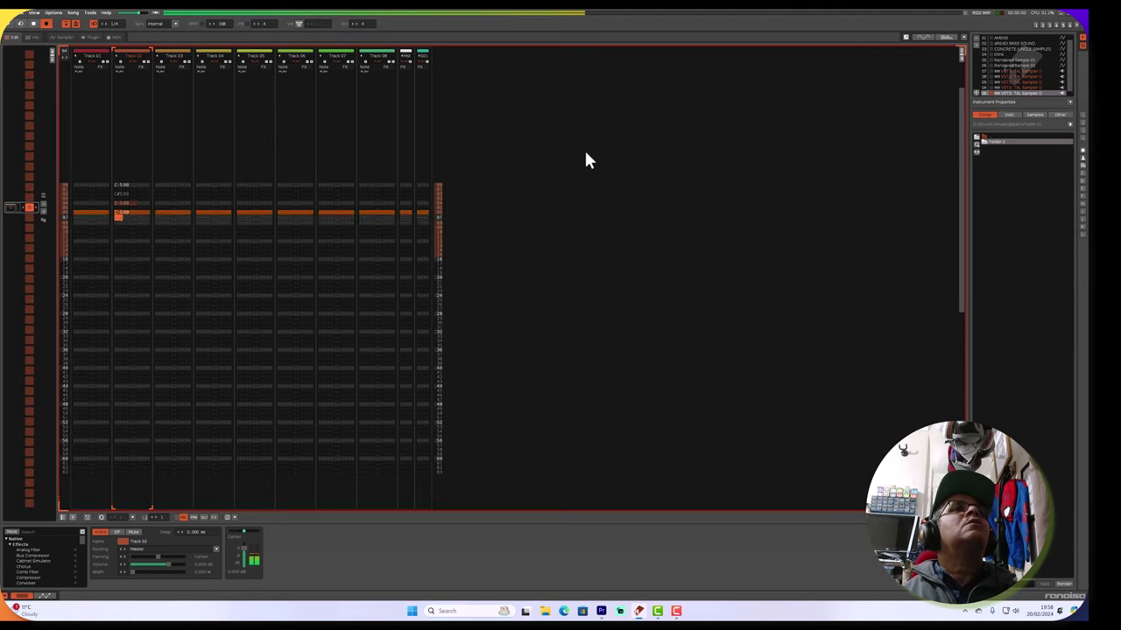
key(space)
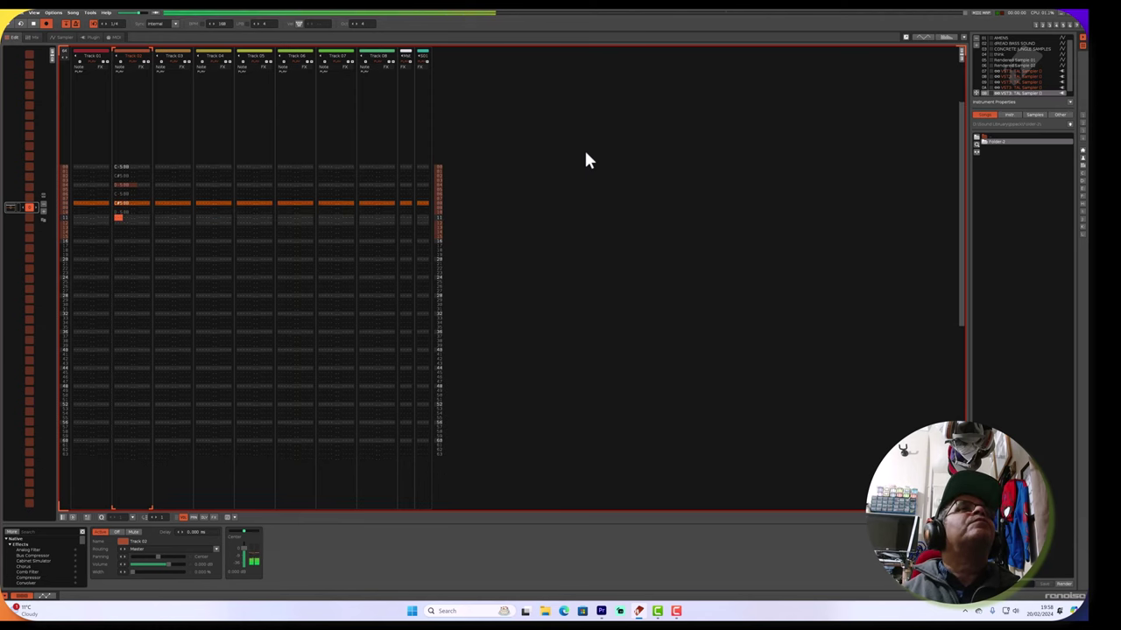
key(space)
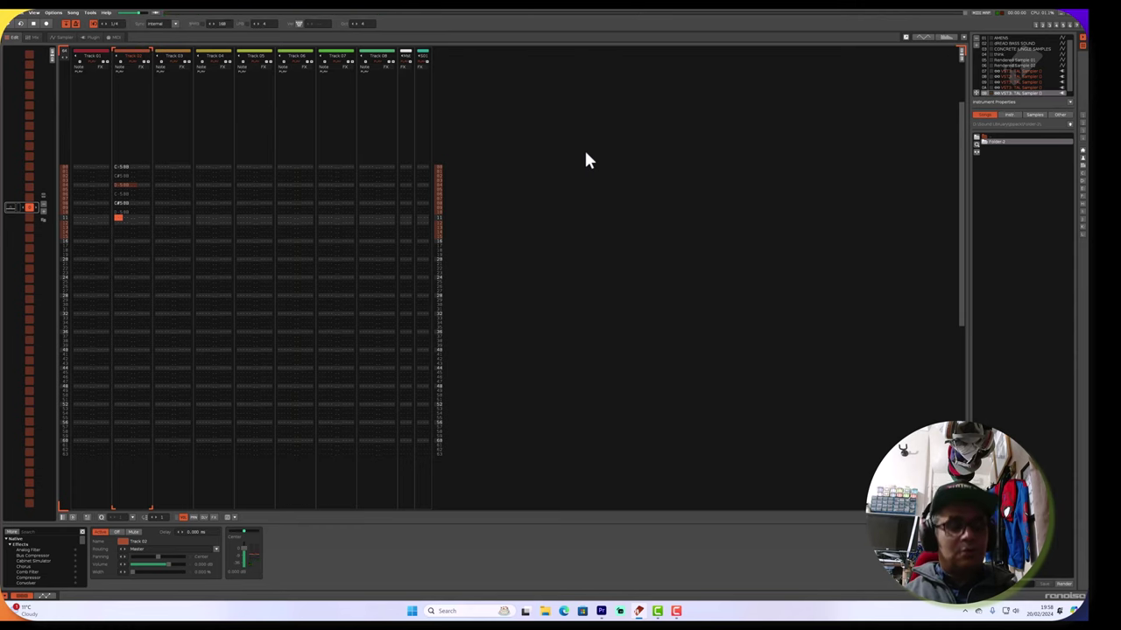
key(space)
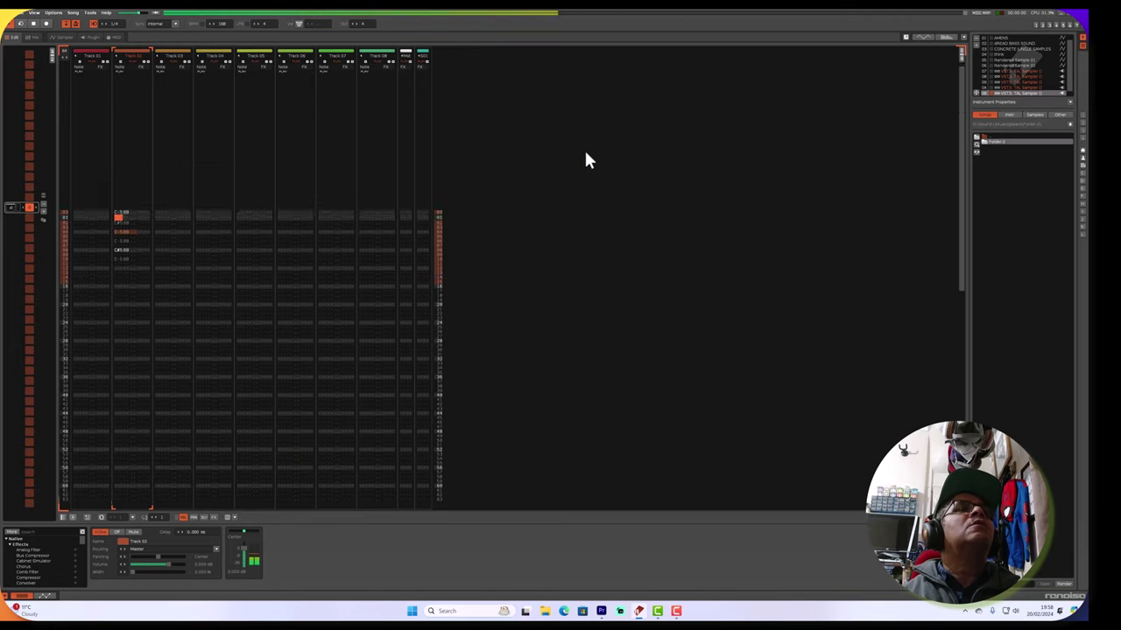
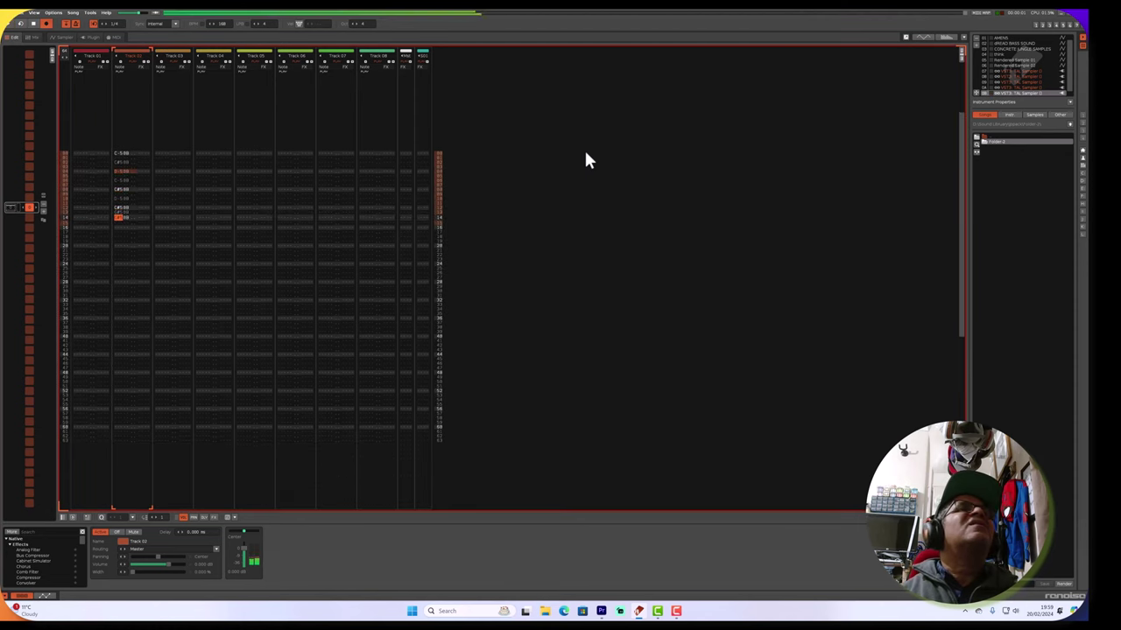
Stop playback and clear the note on row 13 of Track 02.
key(space)
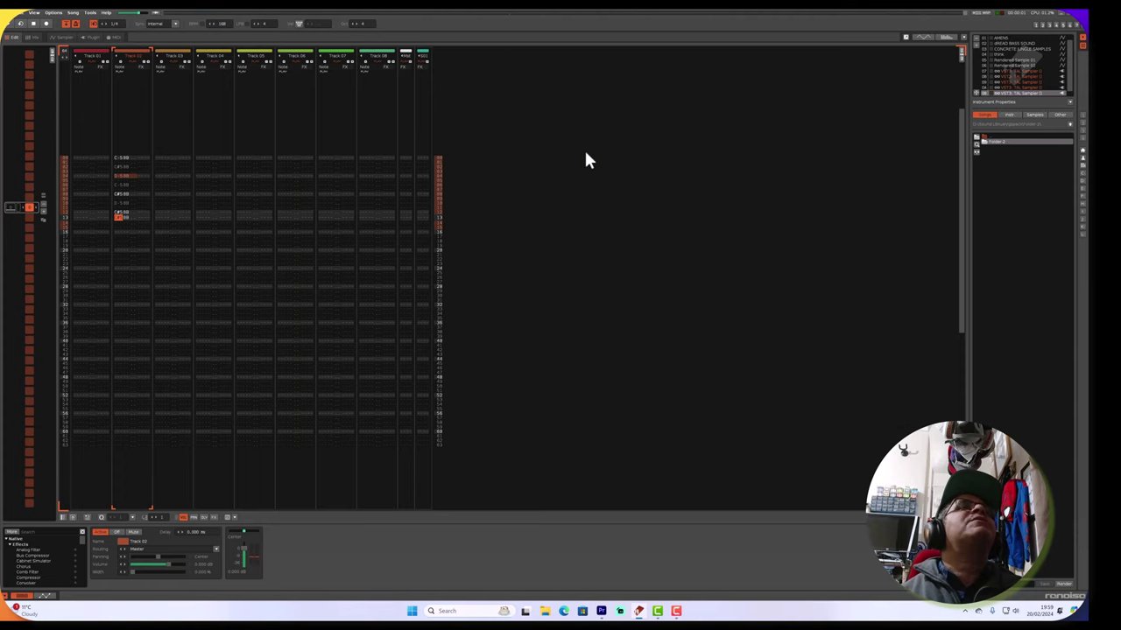
key(Up)
key(Up)
key(Up)
key(Up)
key(Down)
key(Down)
key(Down)
key(Down)
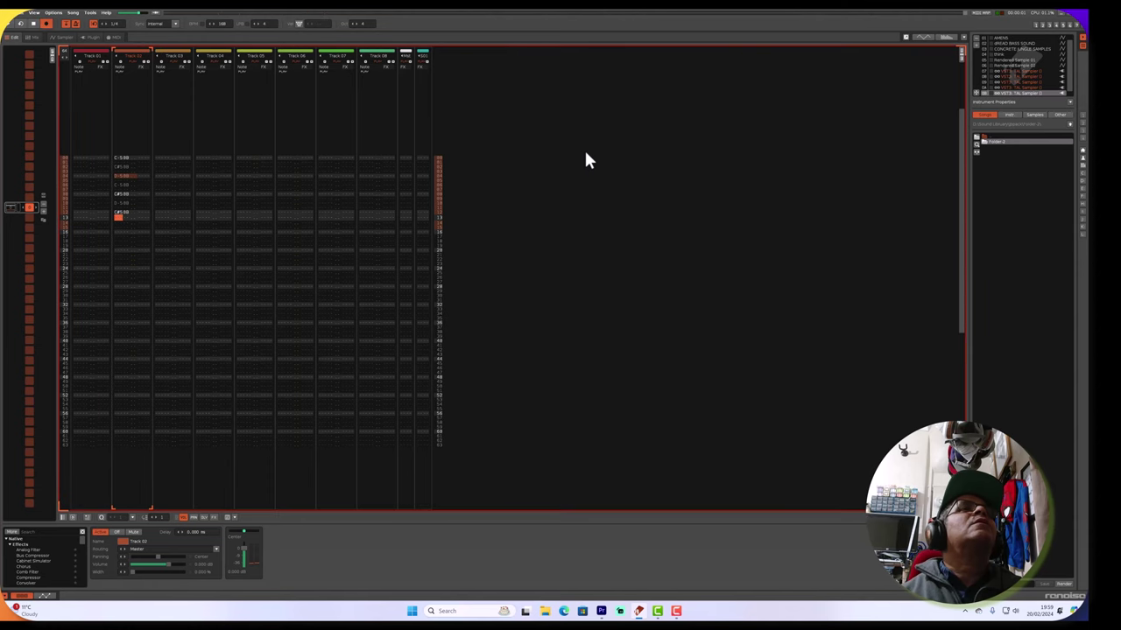
Finish the Think break pattern in Track 02 with slice notes on rows 12 and 14, auditioning it in playback.
key(space)
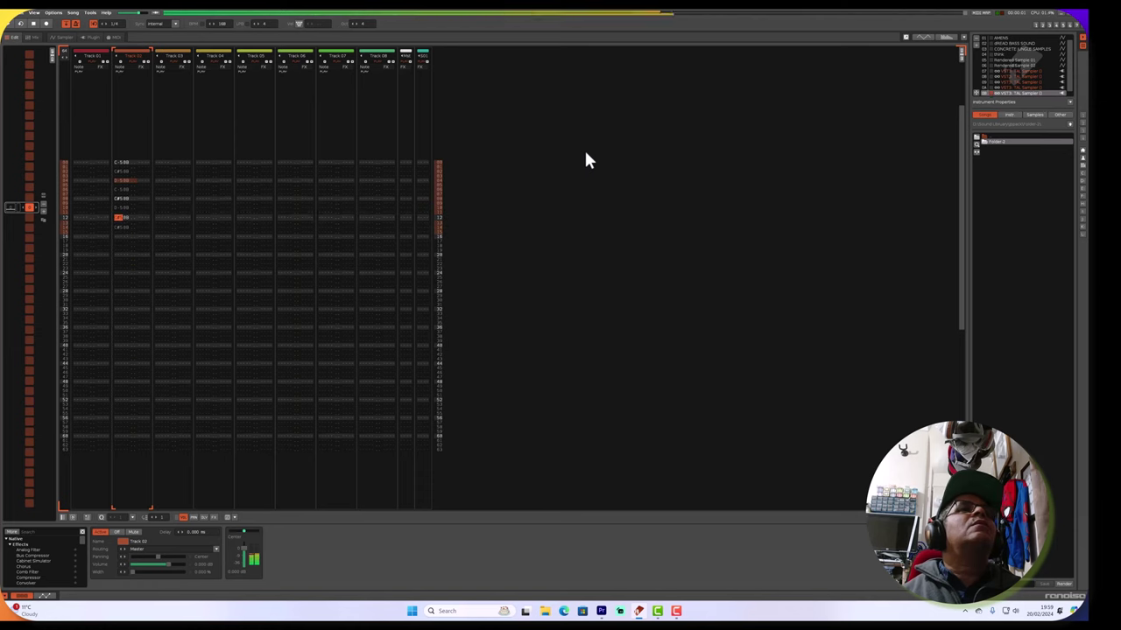
key(Escape)
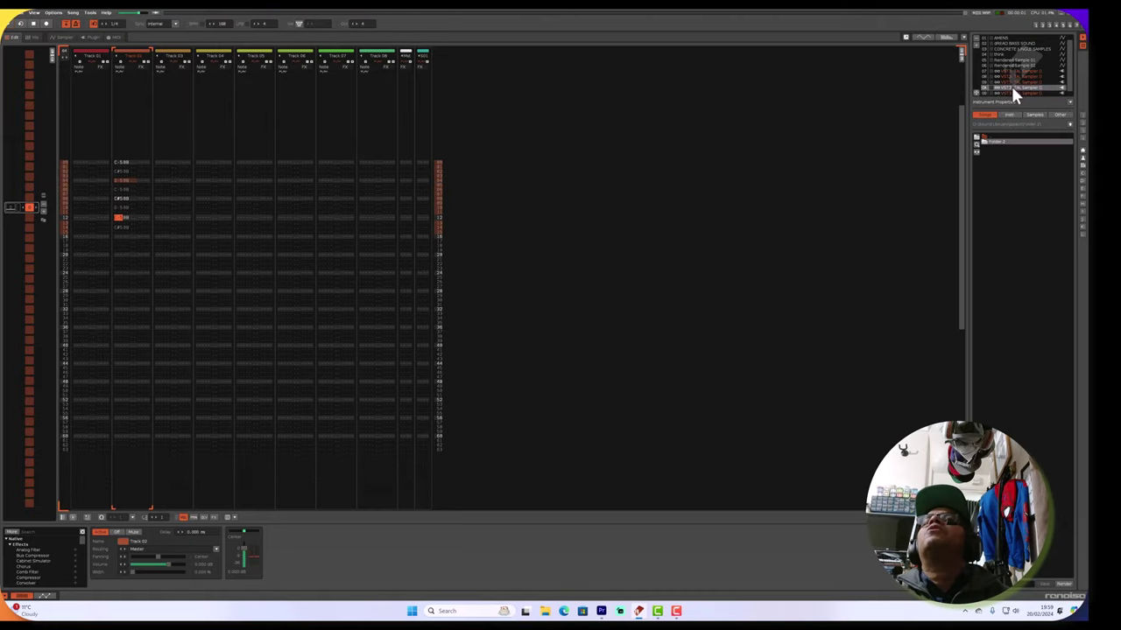
key(space)
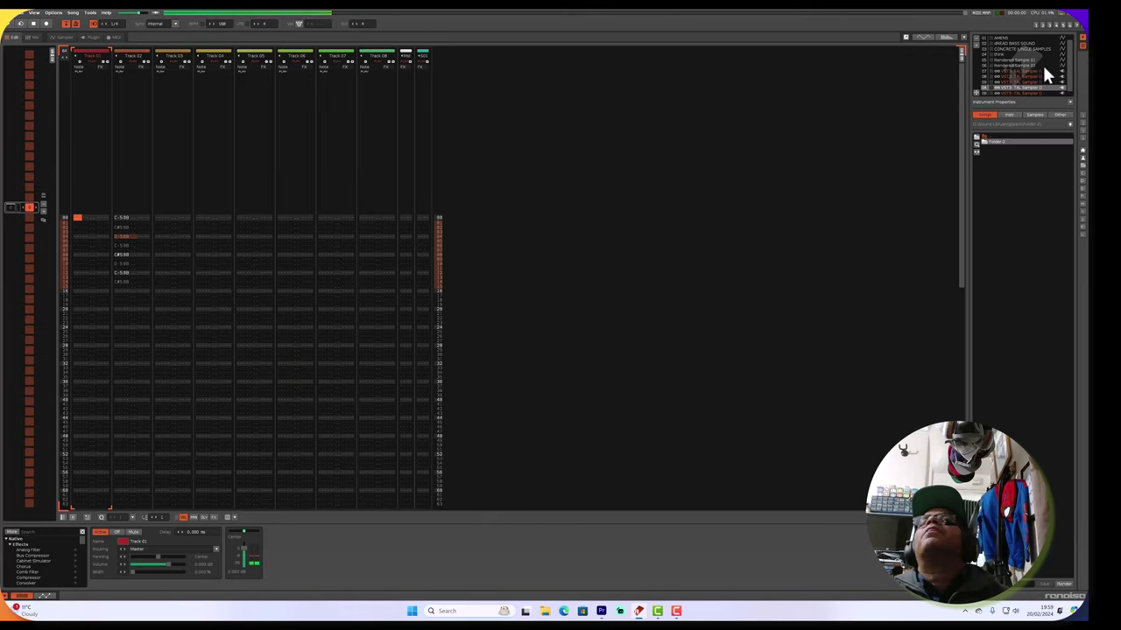
In the amen 168.wav sampler's mapping editor, shorten the C3 slice so it ends at about 8336.
double_click(1012, 94)
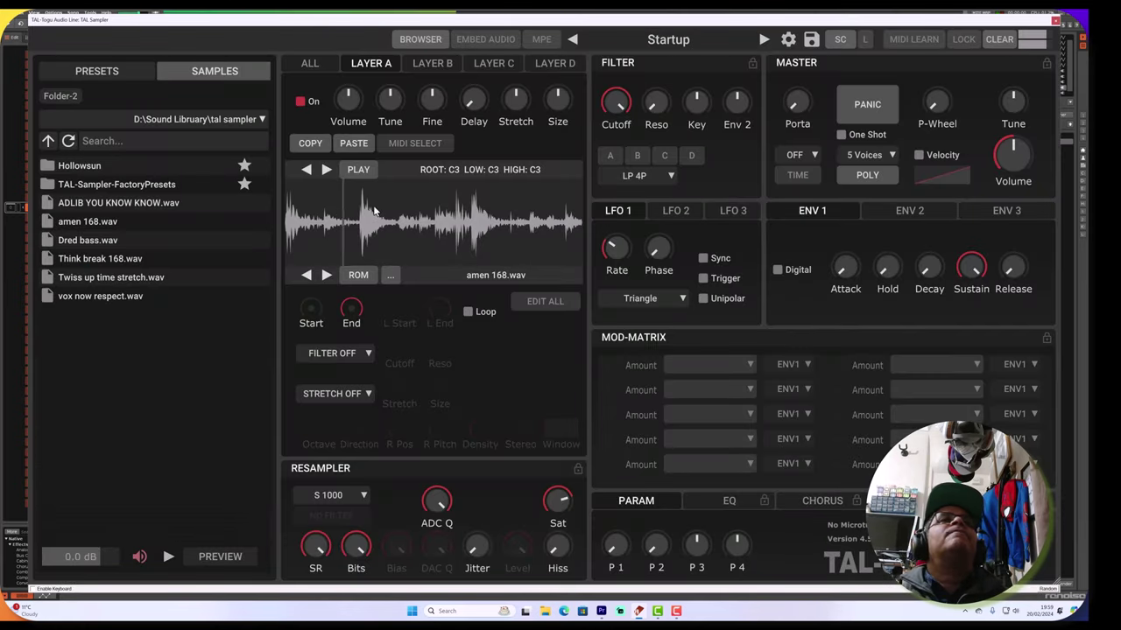
click(374, 211)
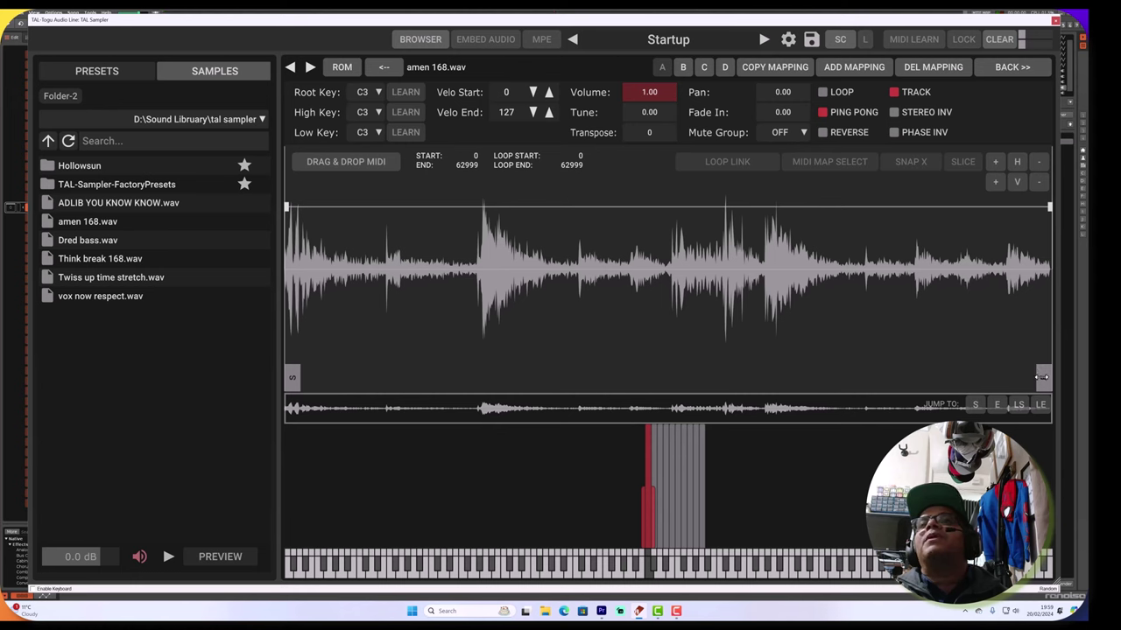
mouse_move(1041, 377)
mouse_down()
mouse_move(376, 349)
mouse_move(386, 346)
mouse_up()
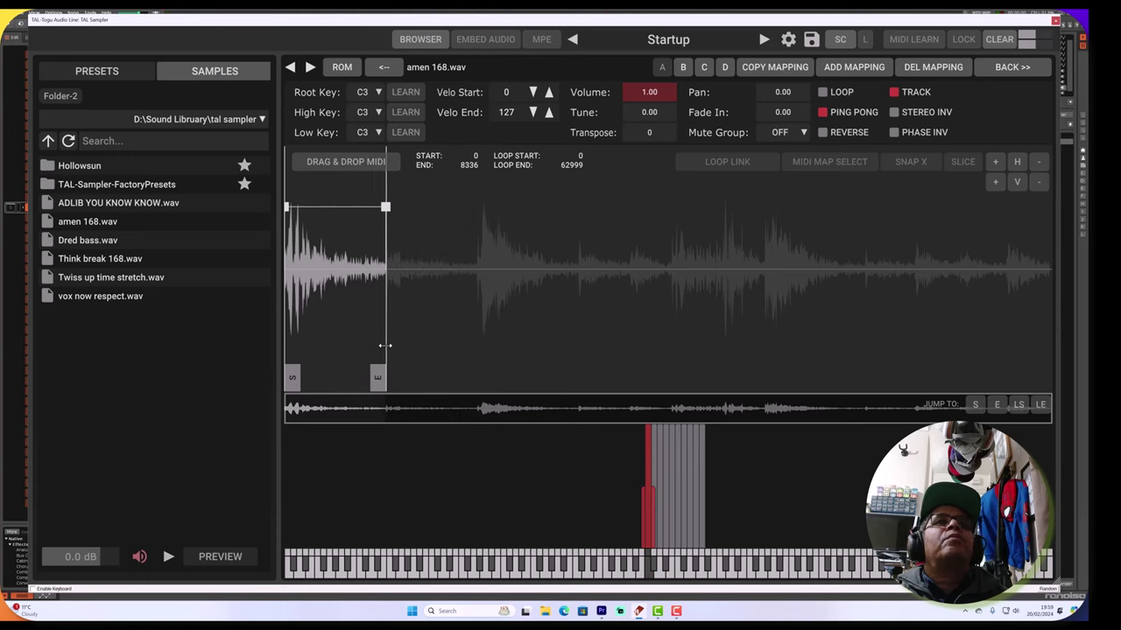
click(1053, 20)
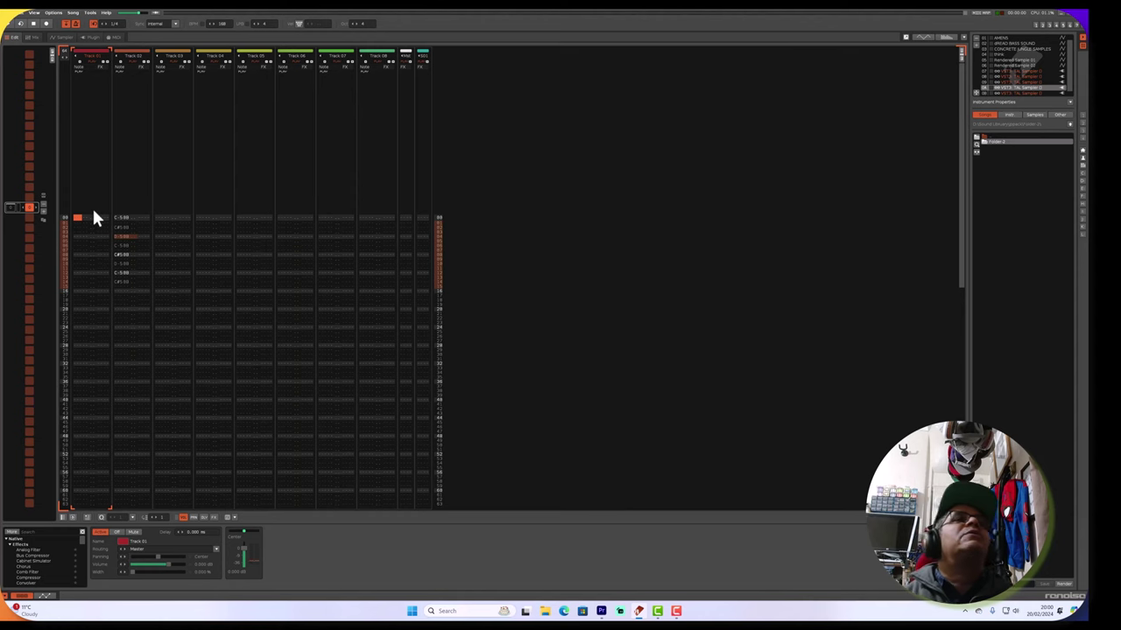
Enter the first three amen slice notes on rows 0, 2 and 4 of Track 01 and mute Track 02.
key(Escape)
key(space)
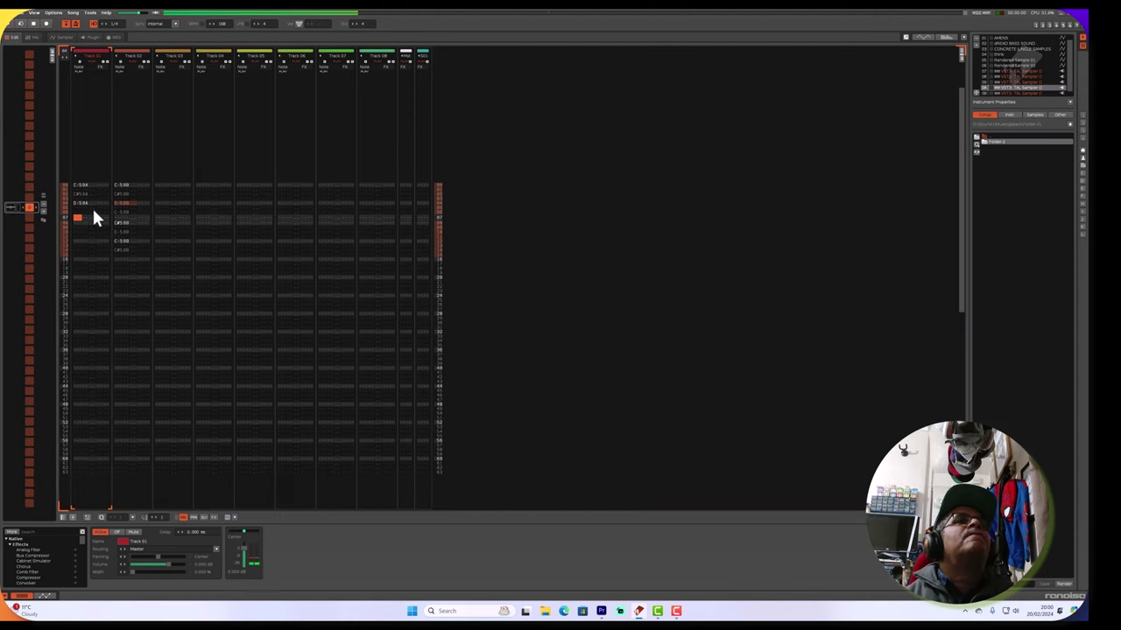
click(132, 63)
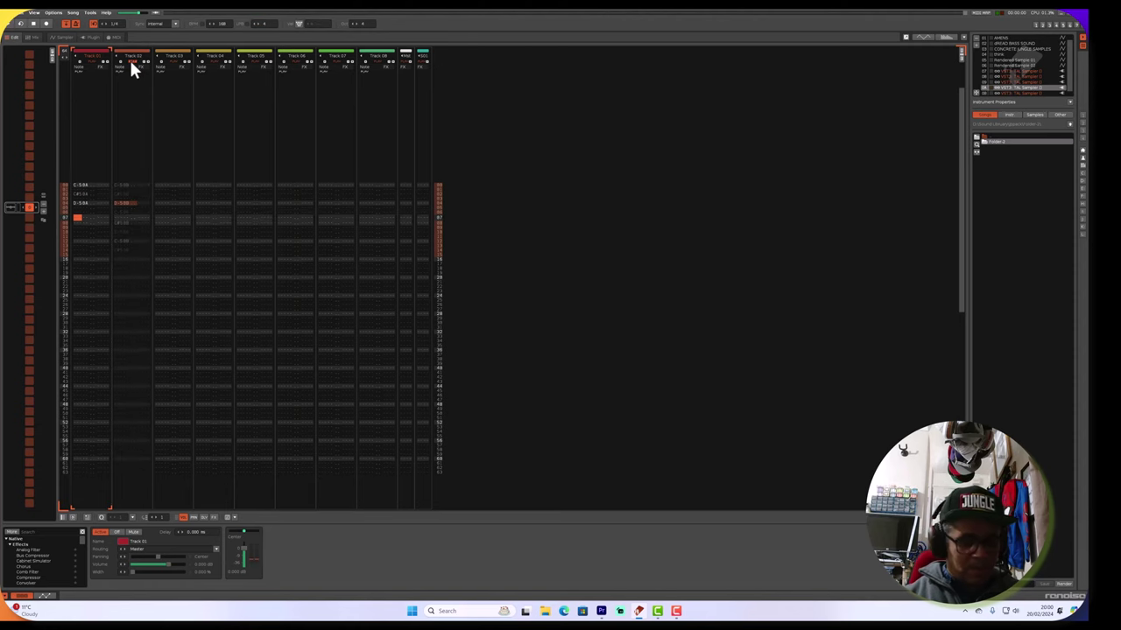
Build up the amen pattern in Track 01 with further slice notes on rows 6, 7, 8, 10 and 12, auditioning it in playback.
key(Escape)
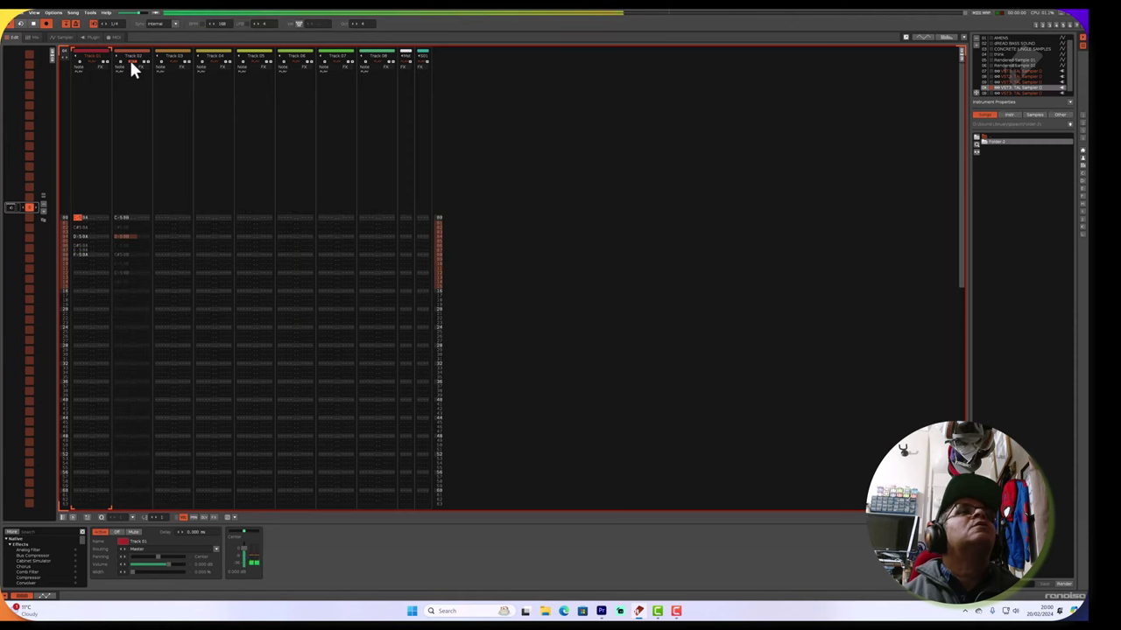
key(space)
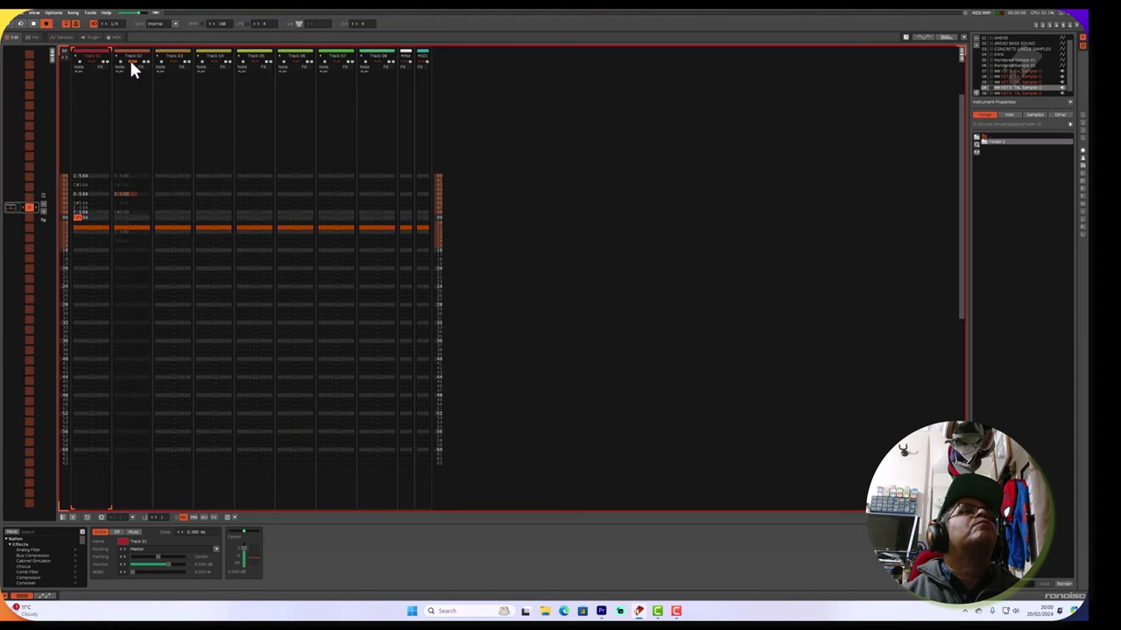
key(space)
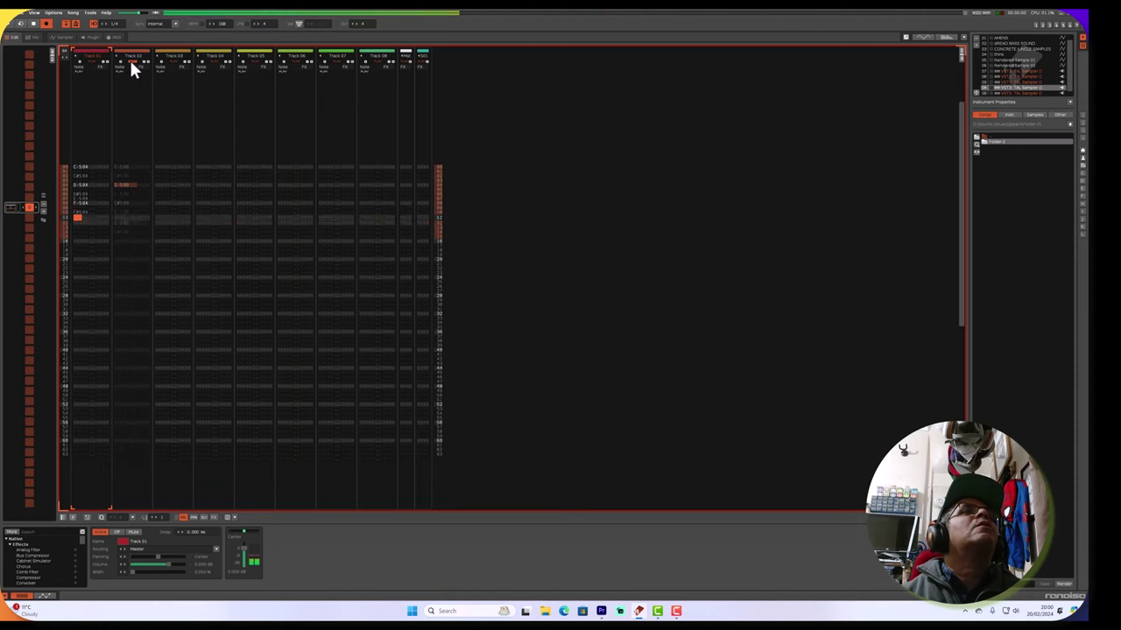
key(space)
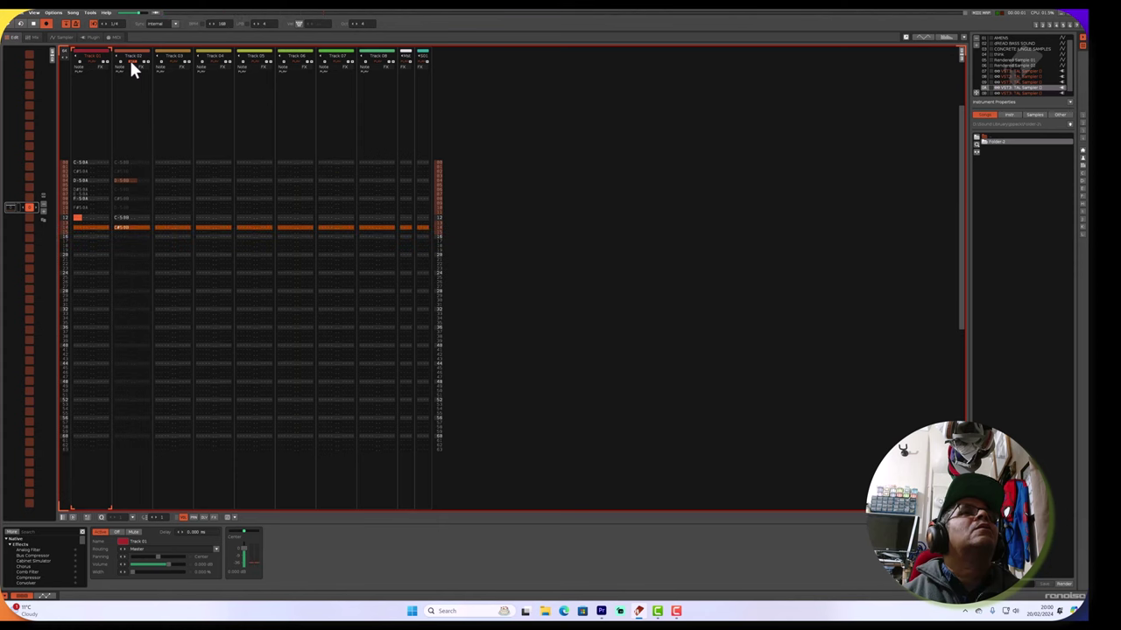
key(space)
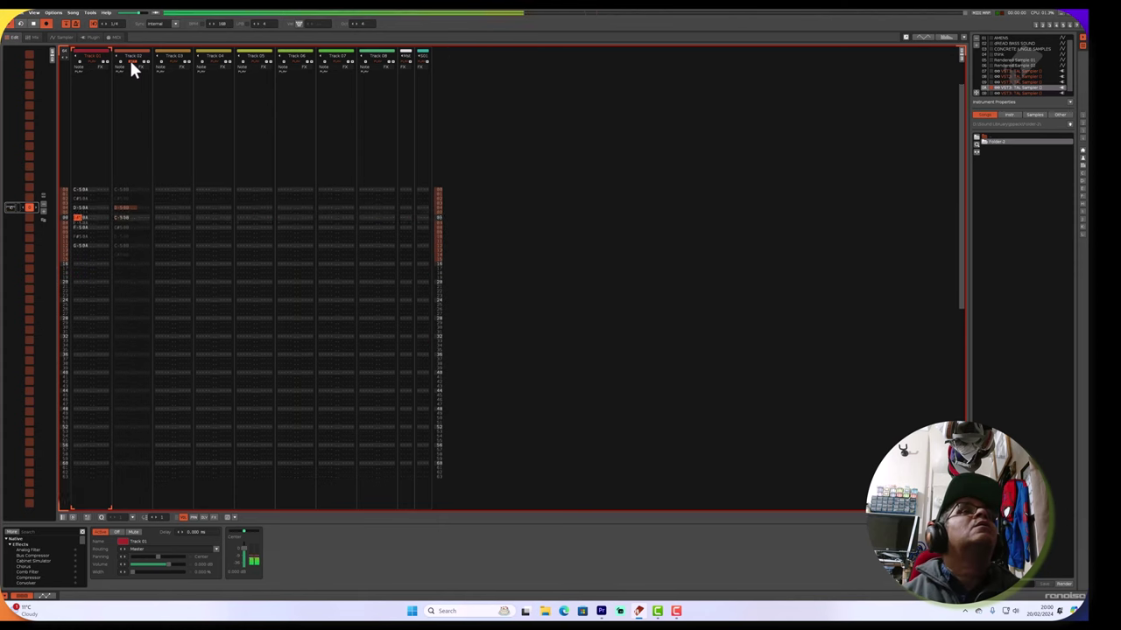
key(space)
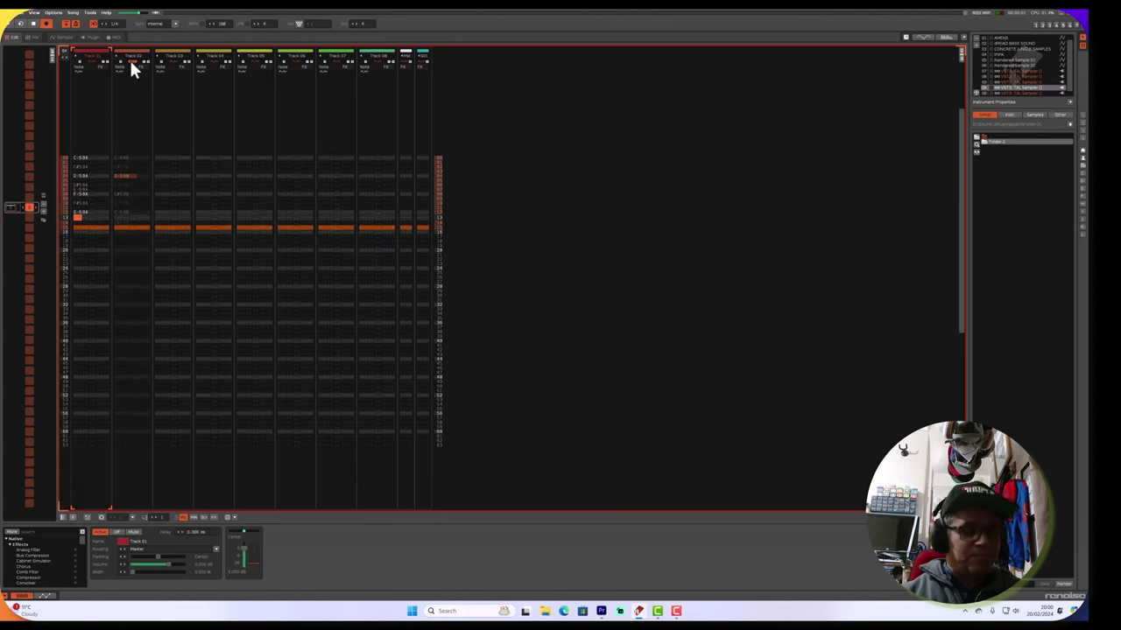
key(space)
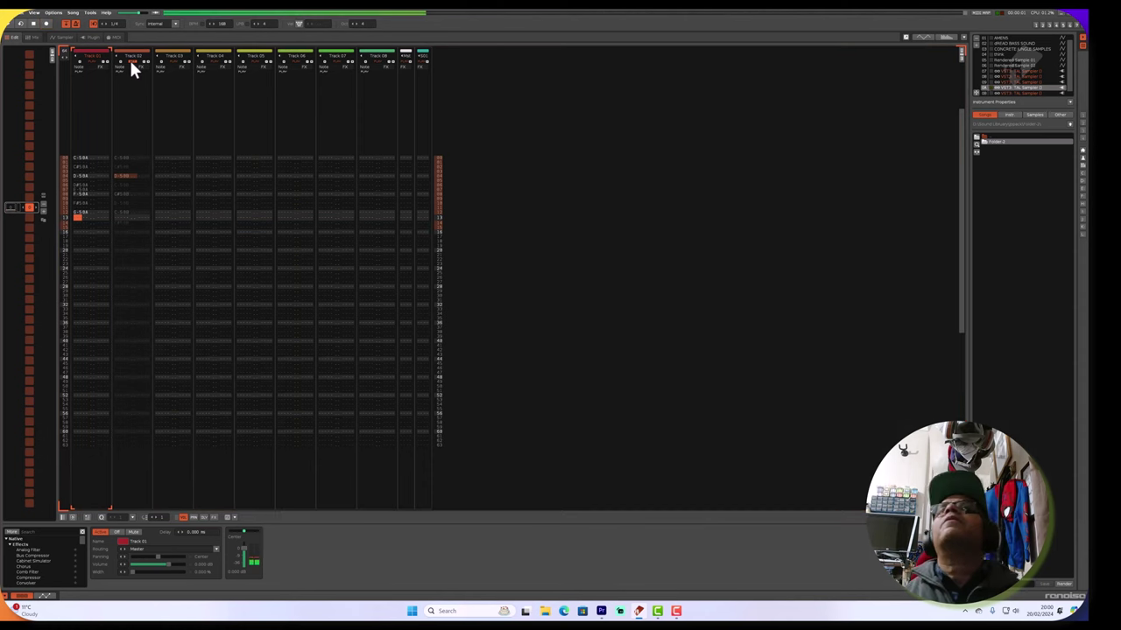
In the amen 168.wav sampler's mapping editor, move the start of the G3 slice to about 47471.
double_click(1013, 86)
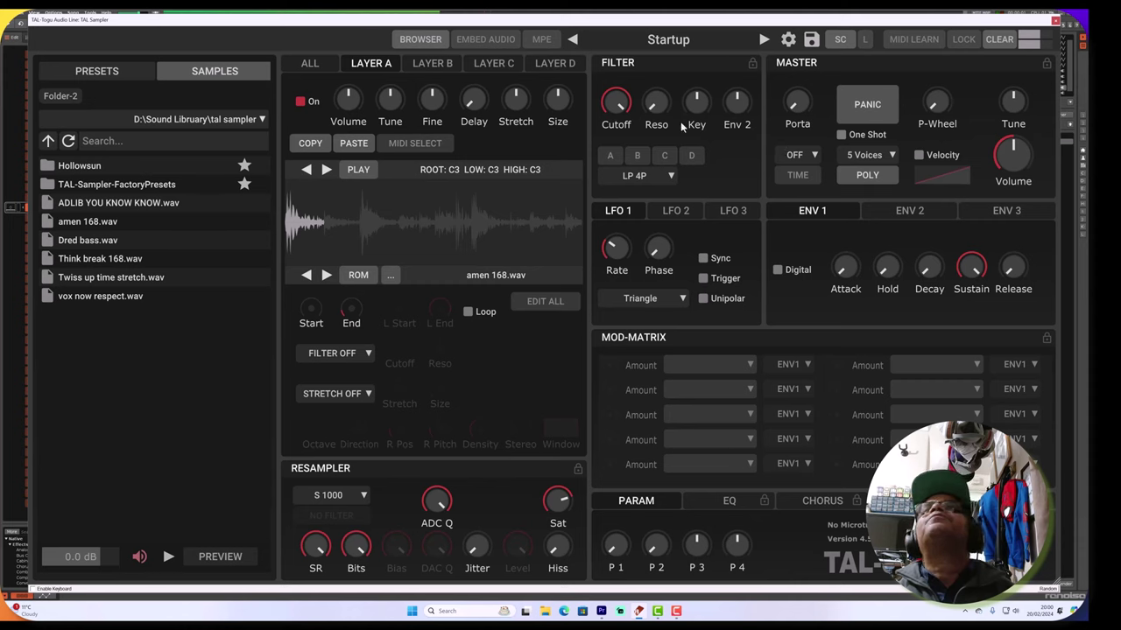
click(506, 230)
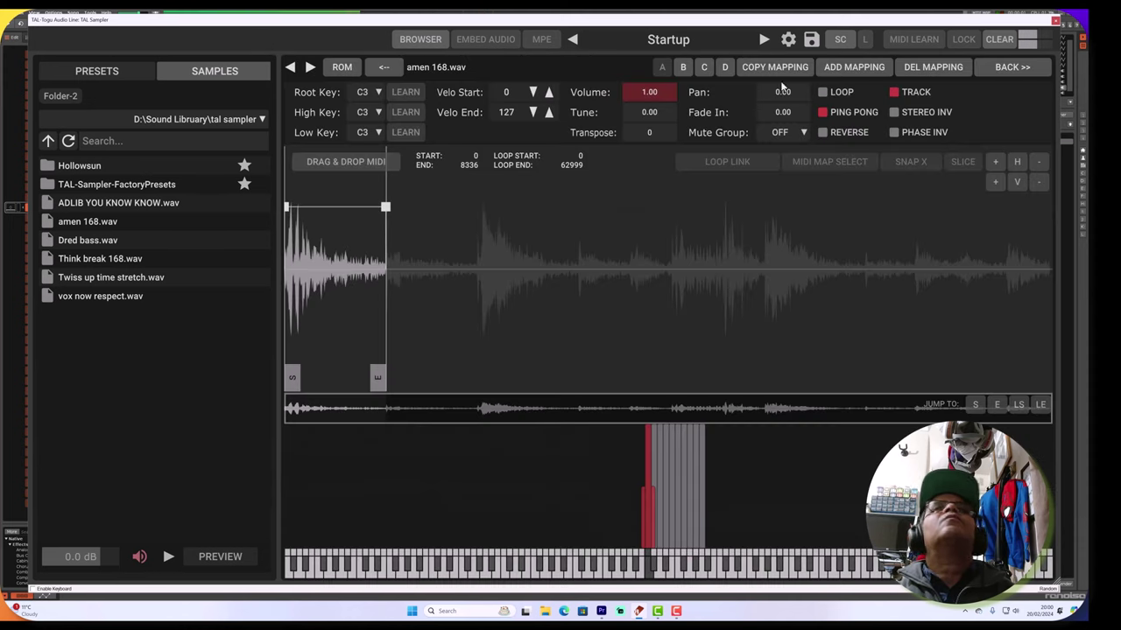
click(689, 465)
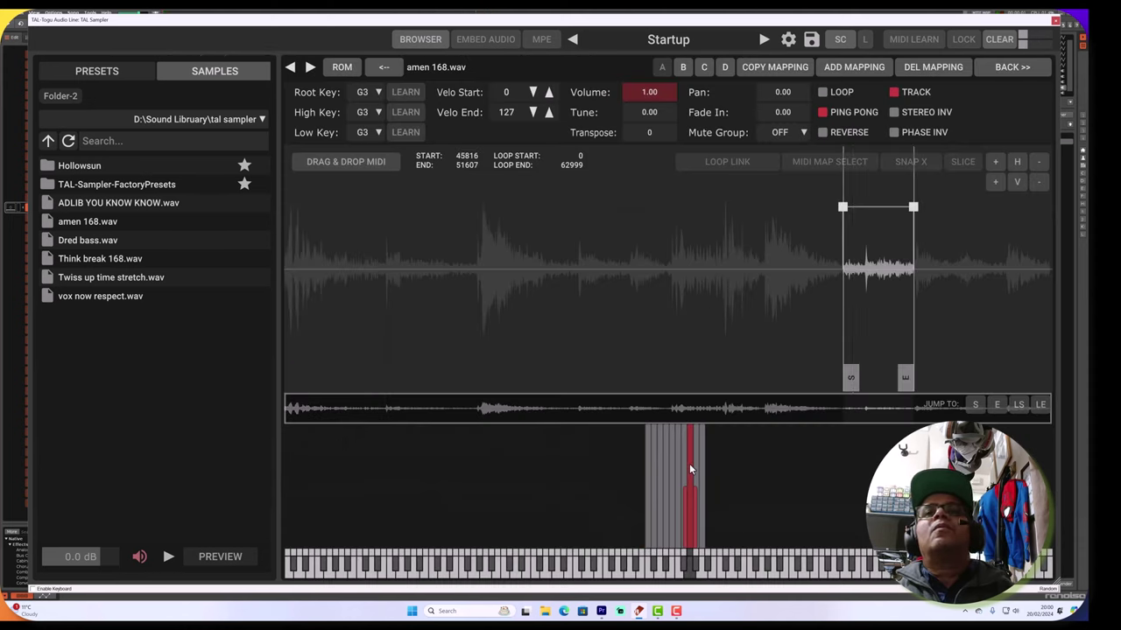
drag(842, 367, 862, 367)
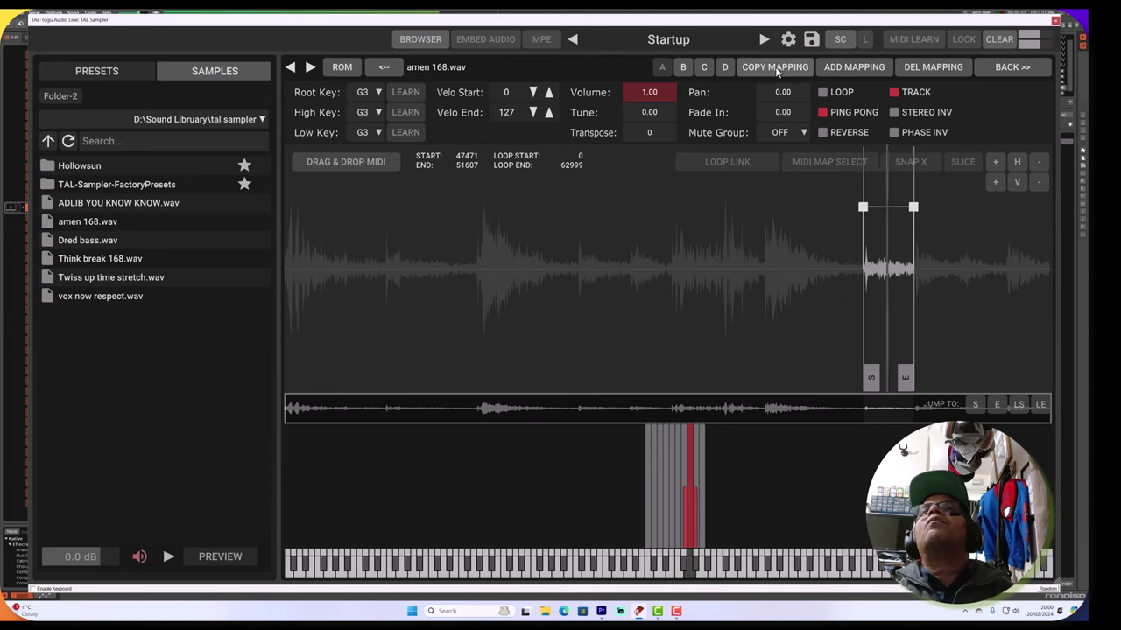
click(1055, 19)
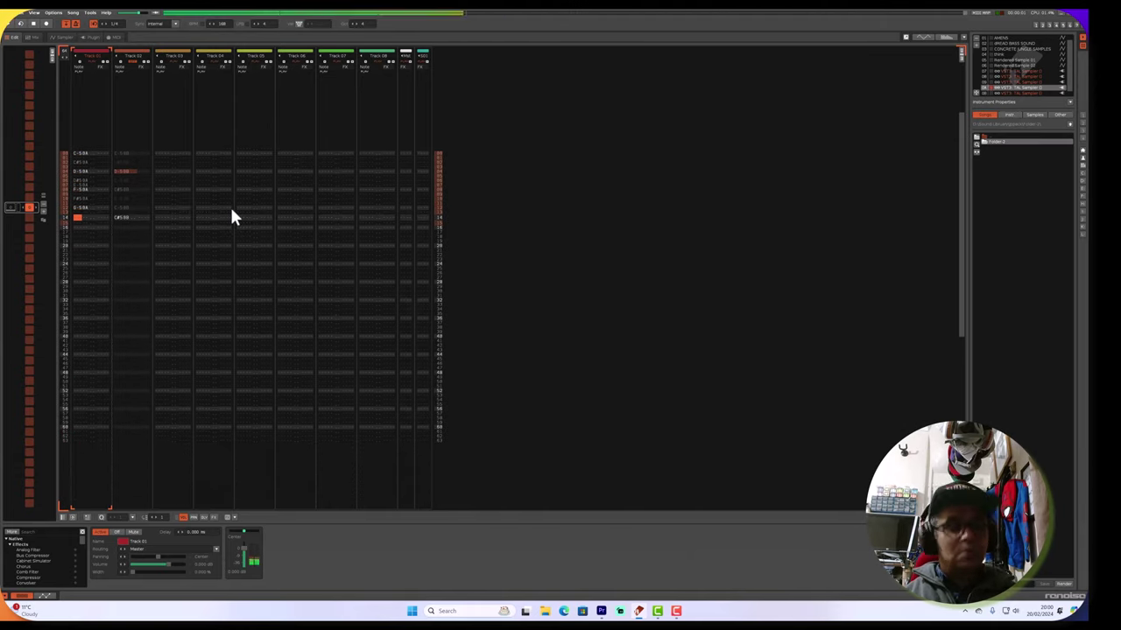
Complete the Track 01 amen pattern with slice notes on rows 13 to 15, play it back and select the row 10 note.
key(Escape)
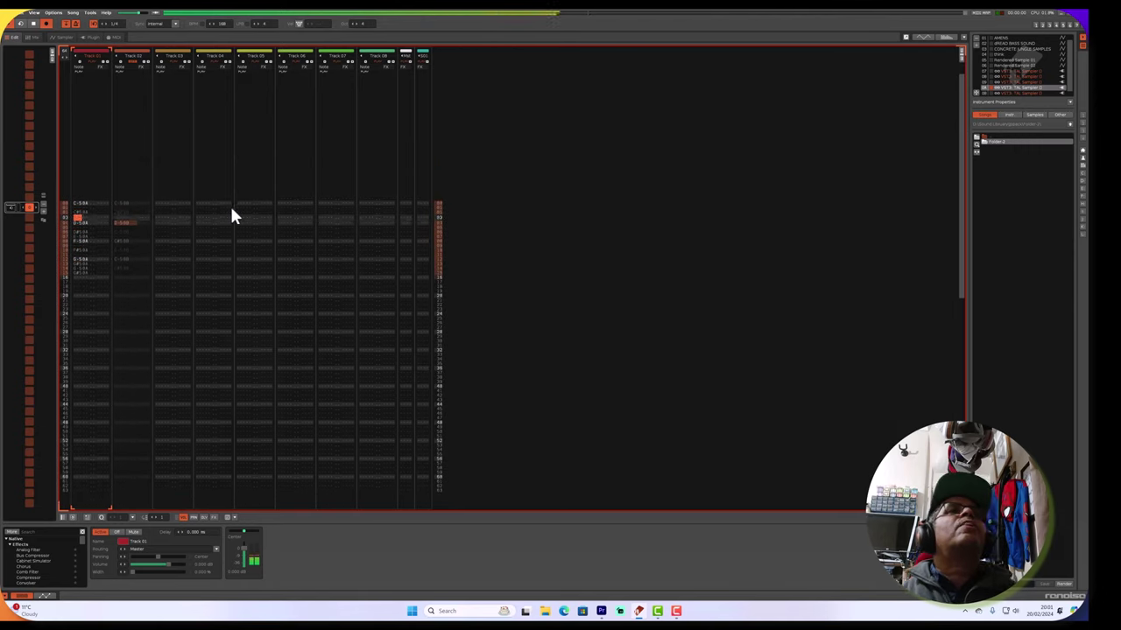
key(space)
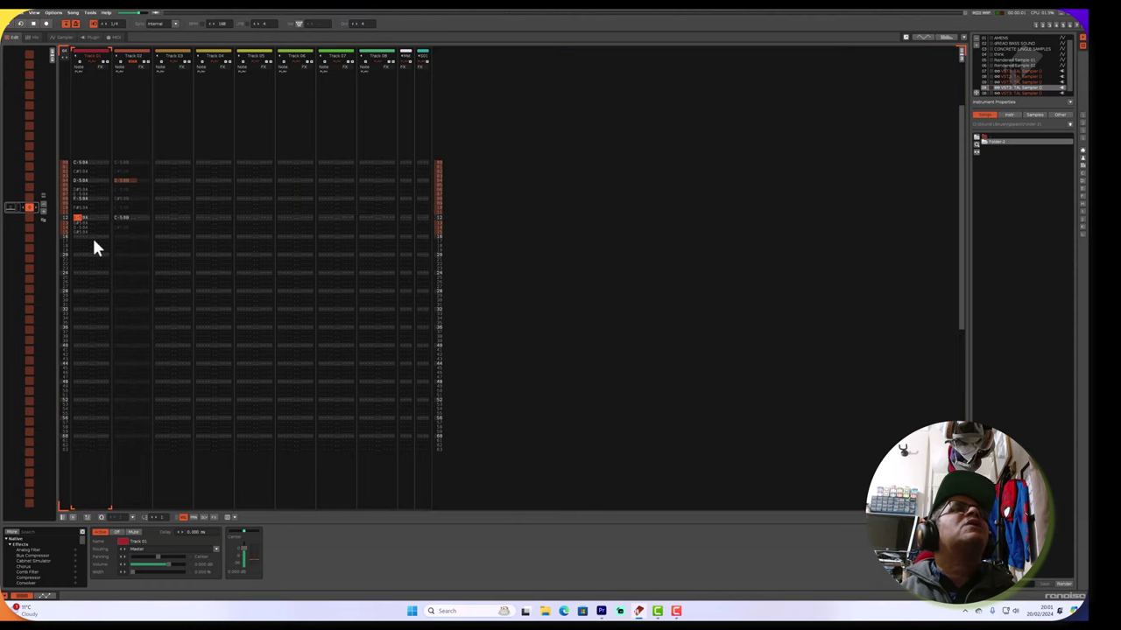
click(75, 208)
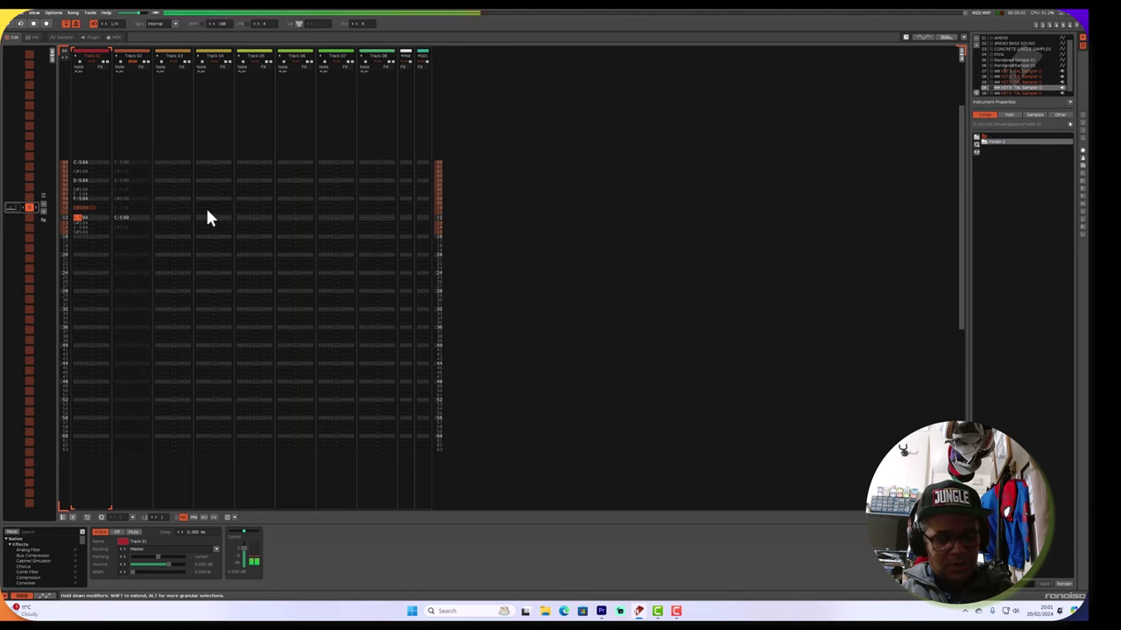
In the amen 168.wav sampler's mapping editor, extend the end of the F#3 slice to about 47789.
double_click(1011, 85)
click(492, 214)
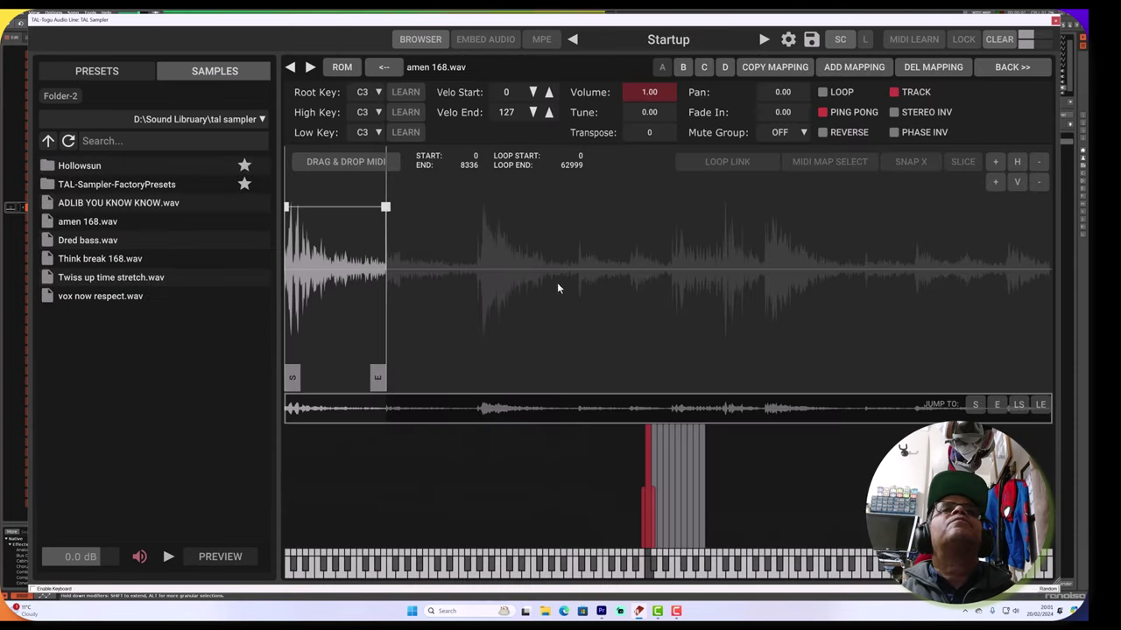
click(683, 487)
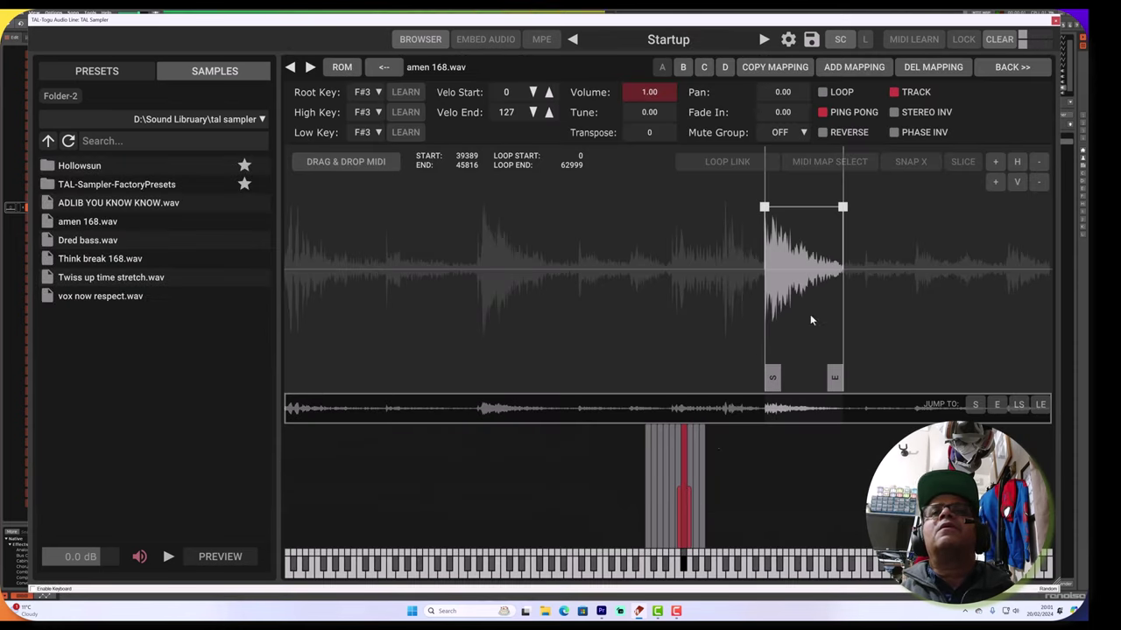
drag(835, 378, 861, 377)
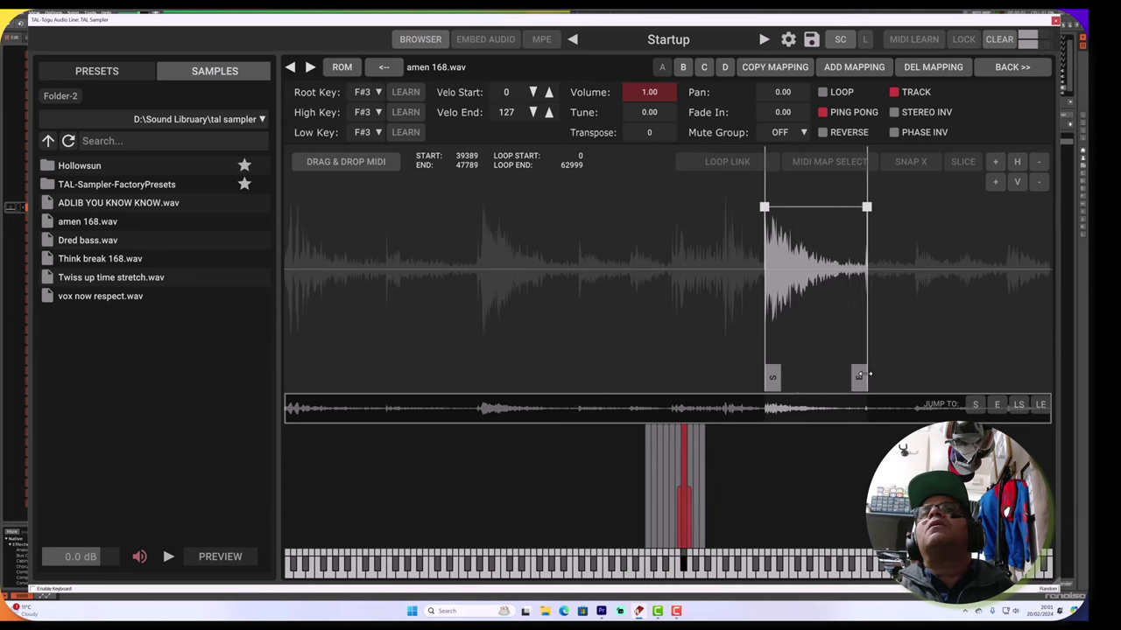
click(1057, 20)
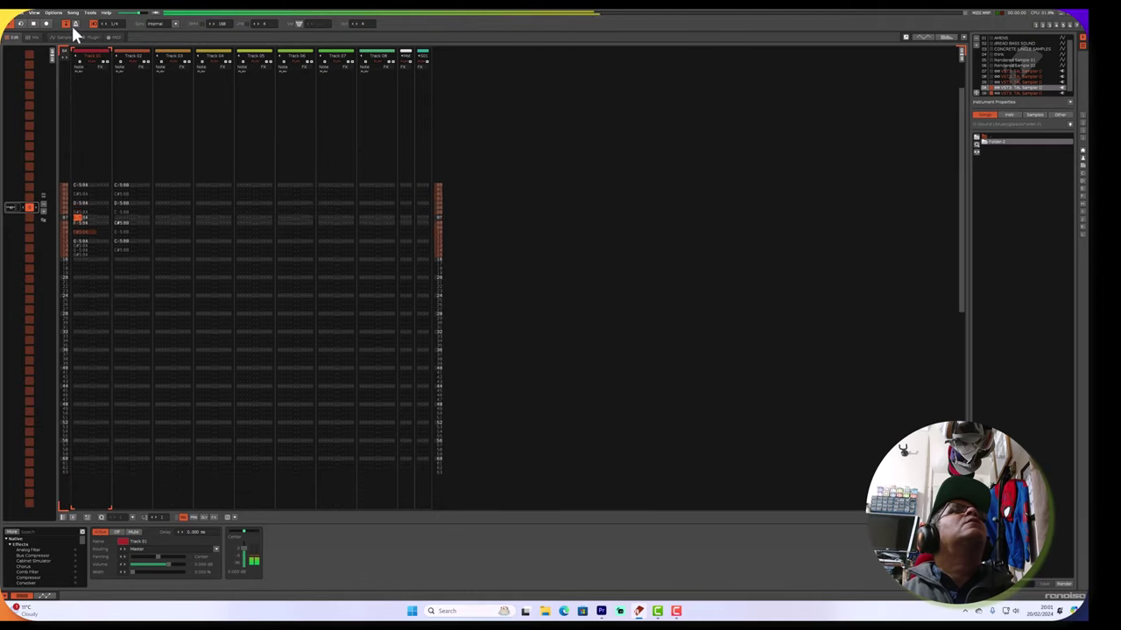
Save the song to the Desktop under the new name "tal sampler test".
click(32, 13)
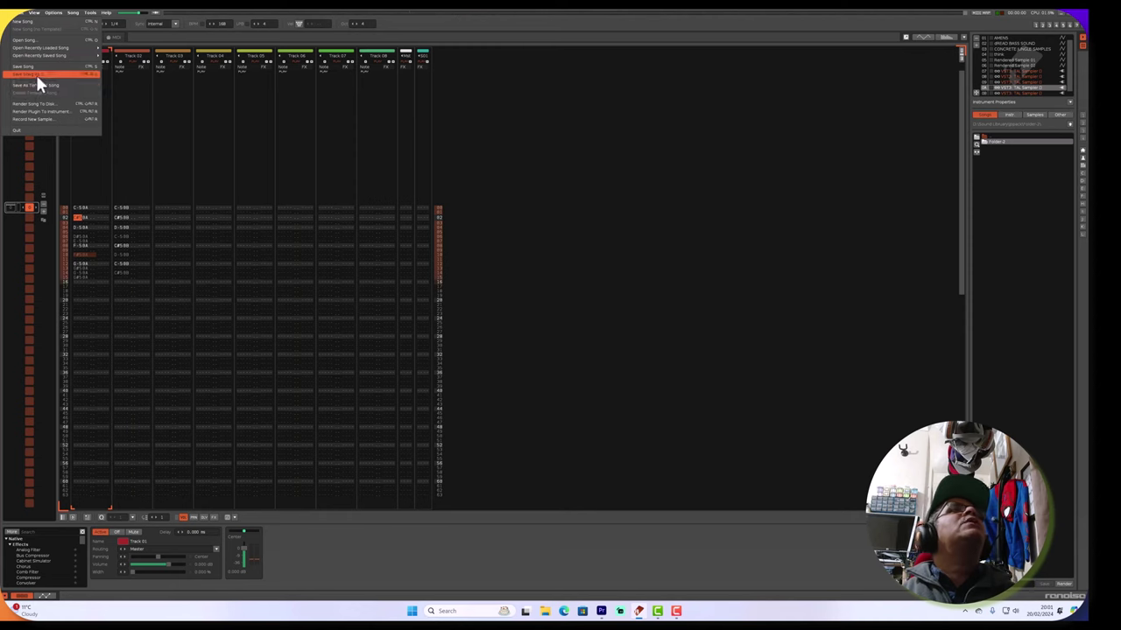
click(36, 74)
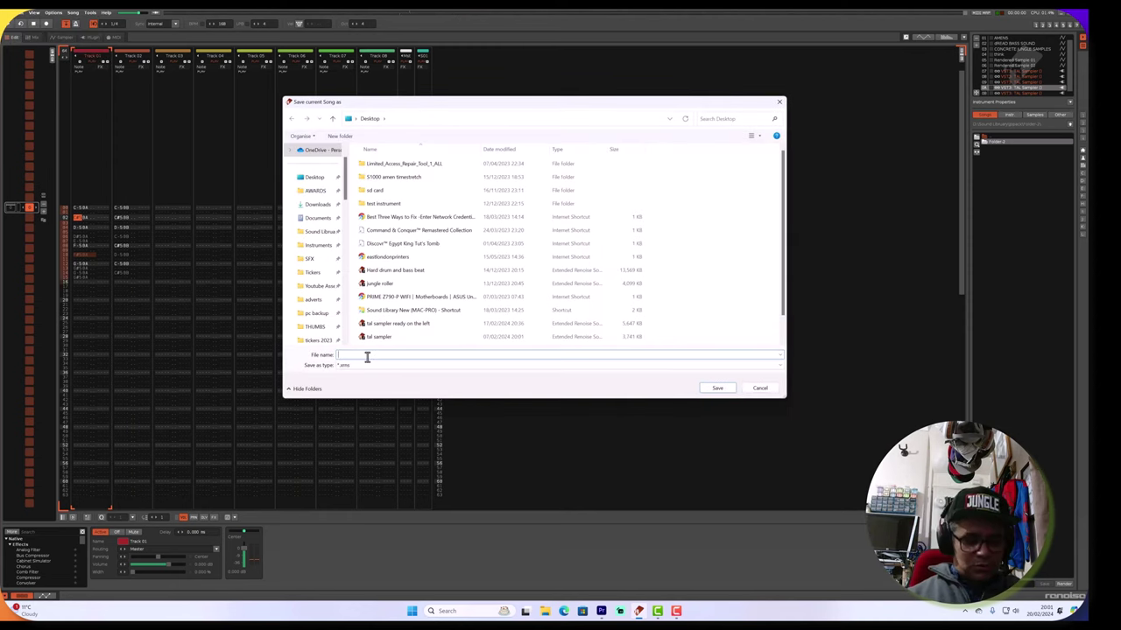
text(ta)
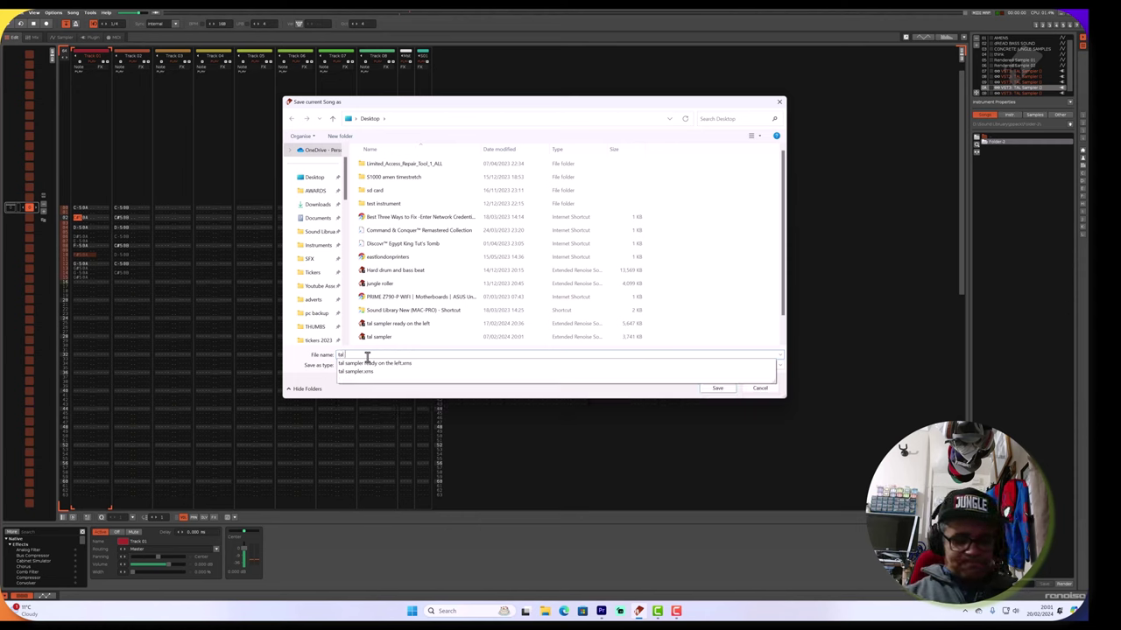
text(l sampler)
click(367, 356)
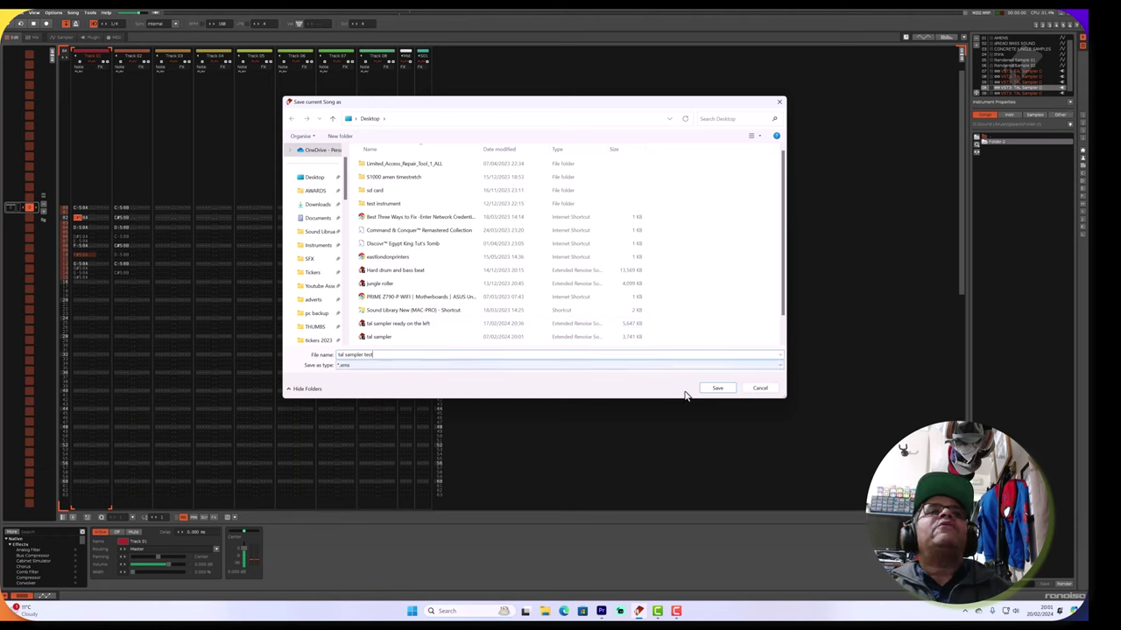
click(717, 389)
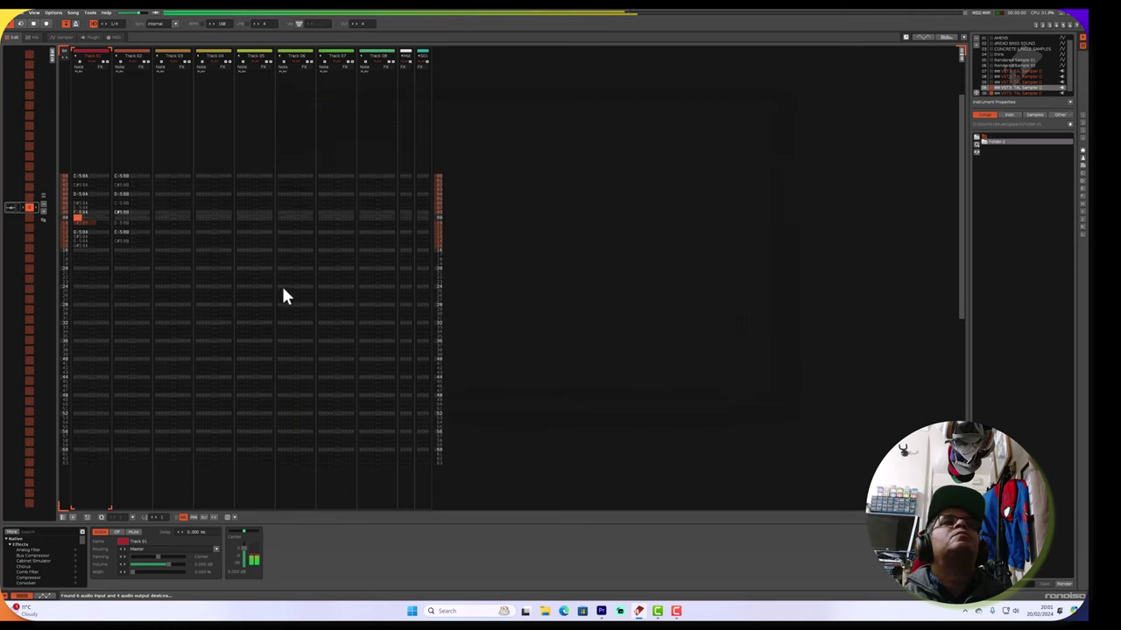
Fill the rest of the pattern by copying rows 00 to 15 of Track 01 and Track 02 and pasting them repeatedly from row 16.
key(space)
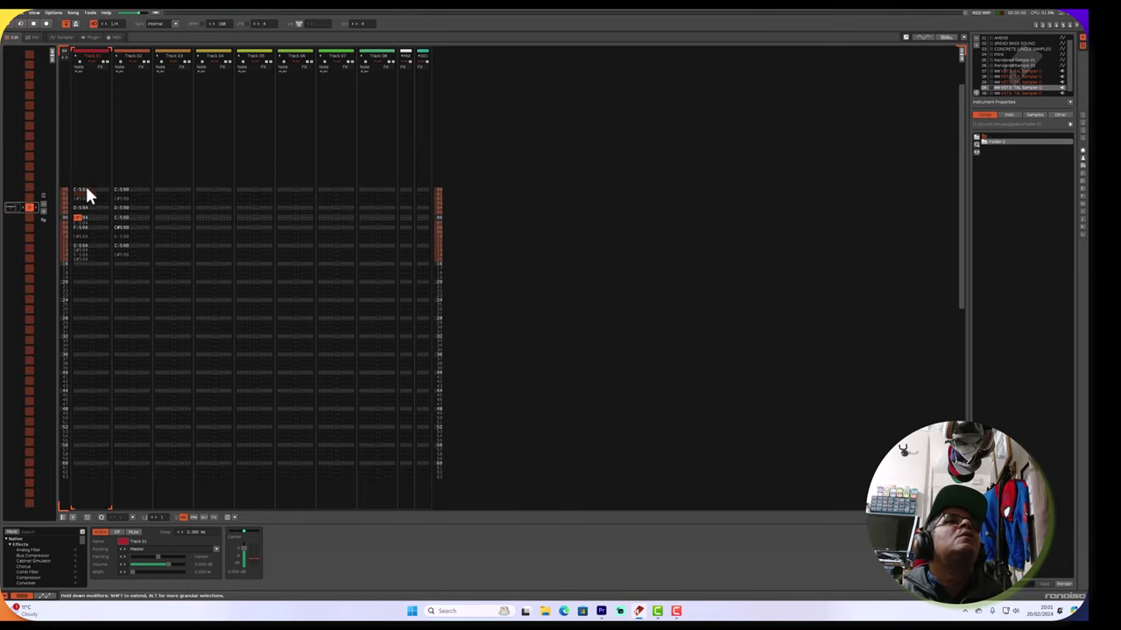
drag(86, 190, 120, 260)
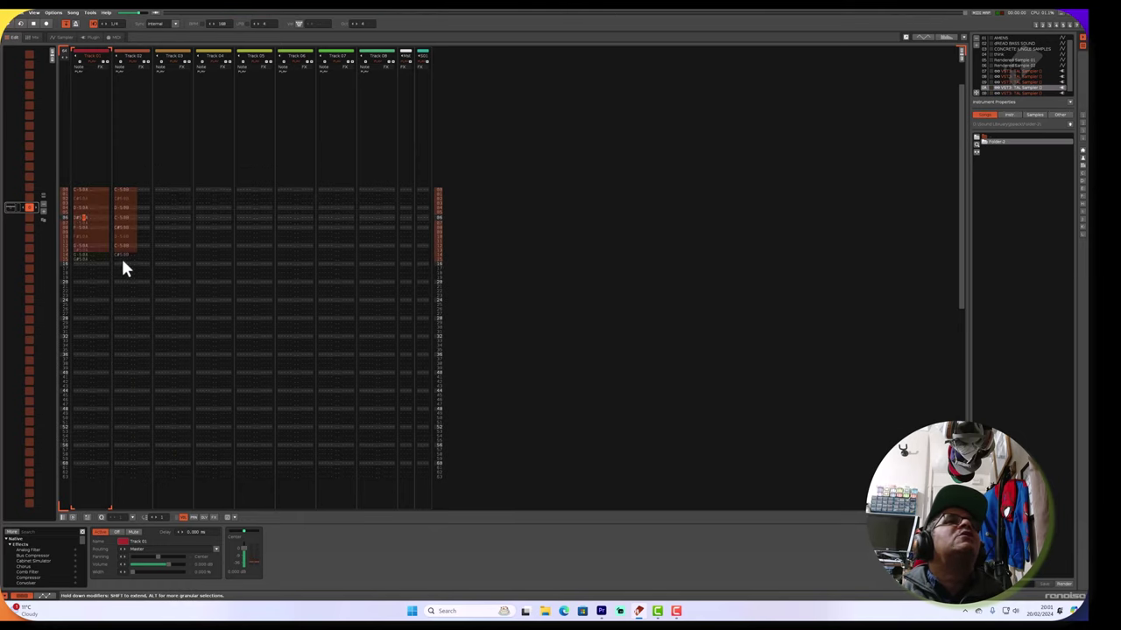
scroll(121, 259, up, 6)
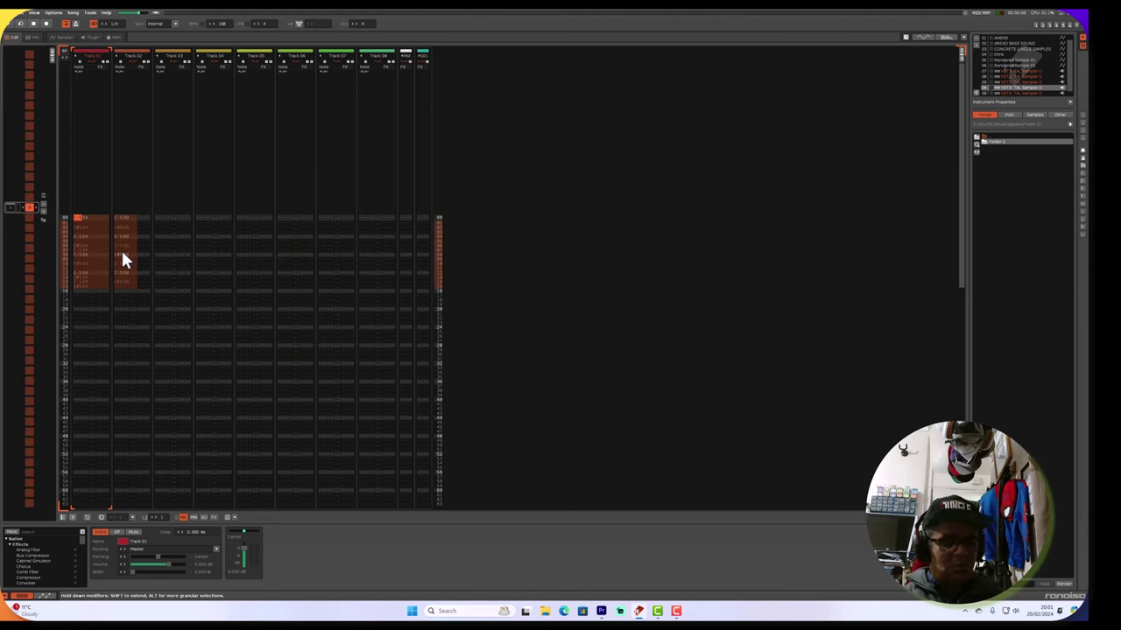
key(space)
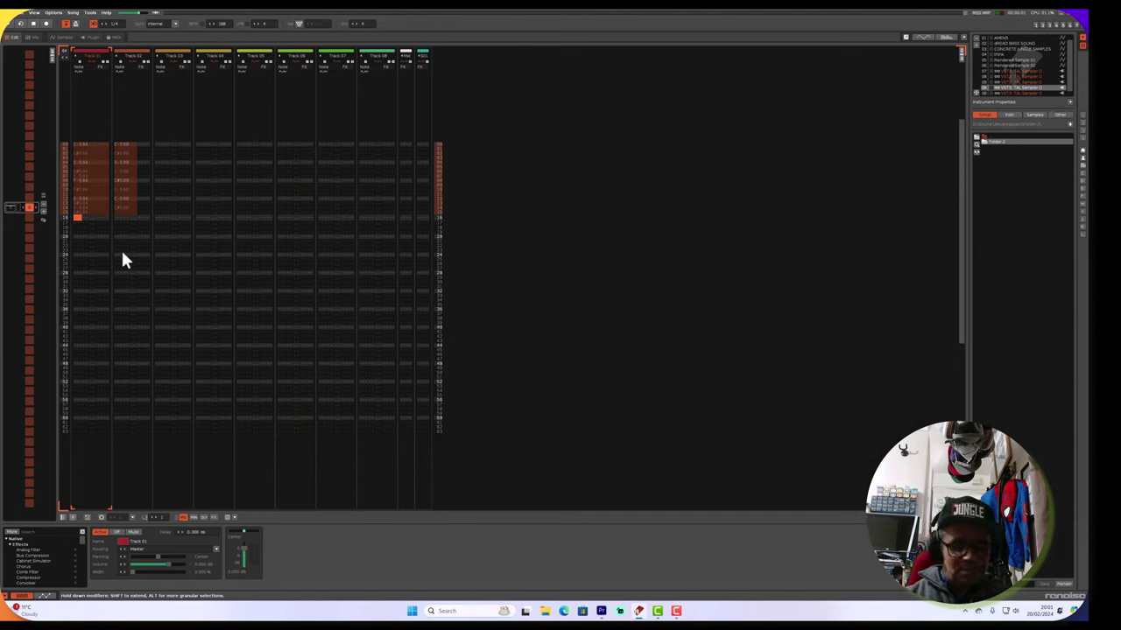
key(ctrl+v)
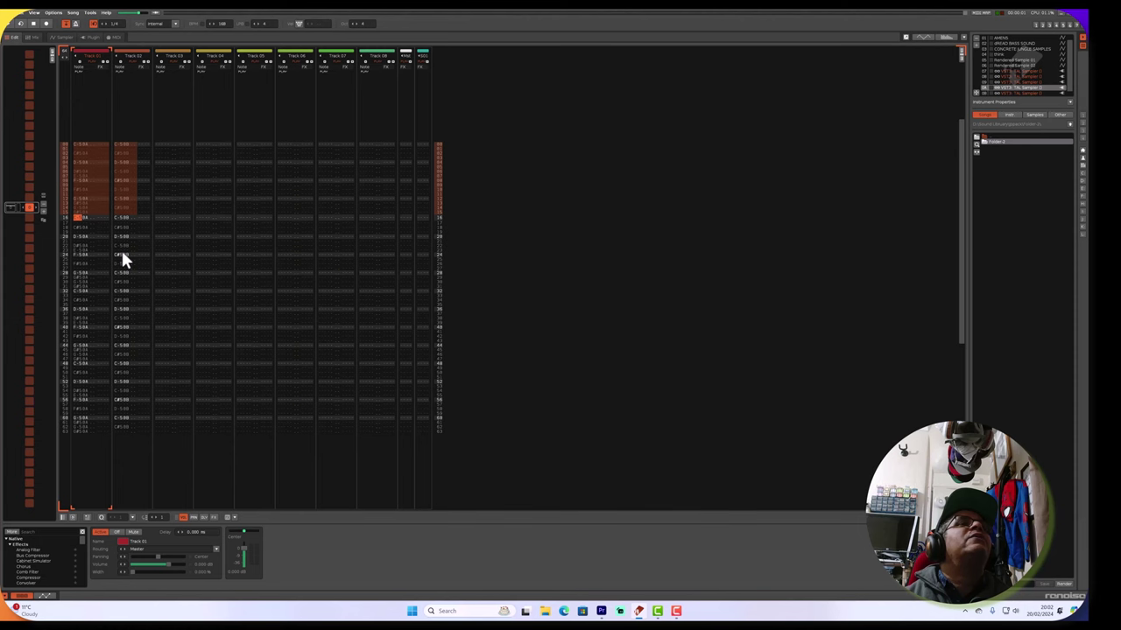
Play back the filled pattern, clear the block selection and save the song.
key(space)
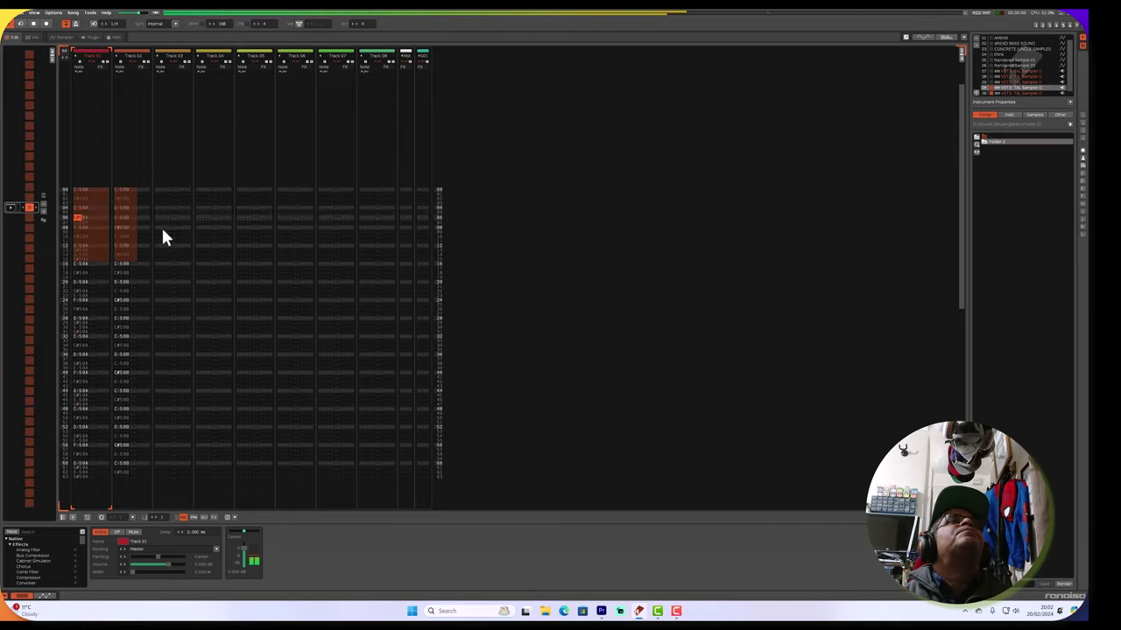
click(165, 288)
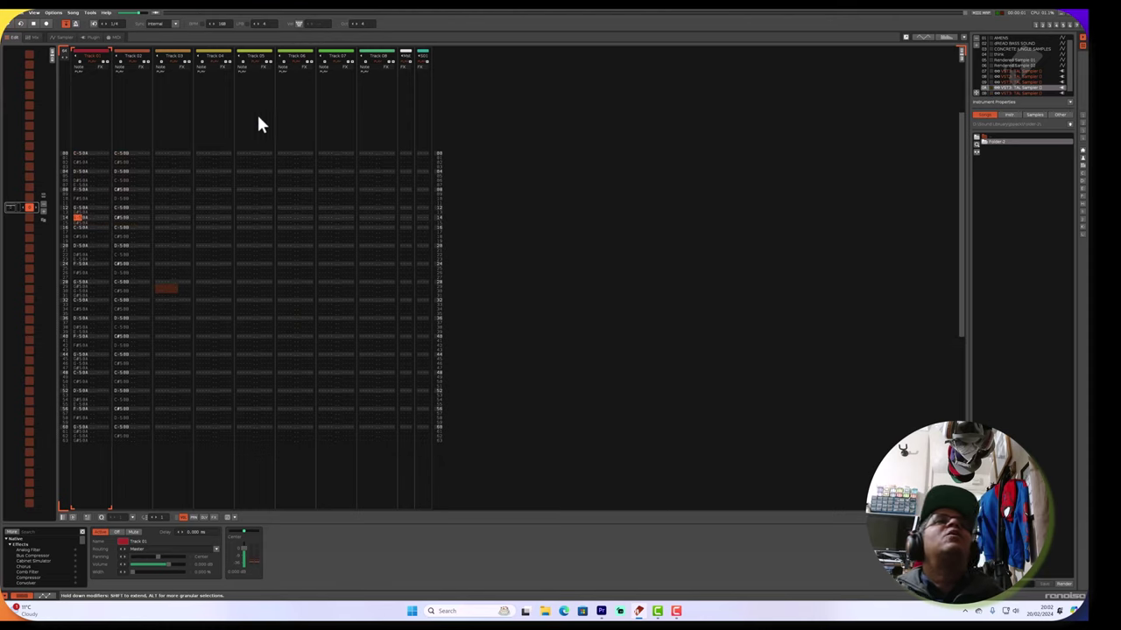
click(18, 13)
click(34, 66)
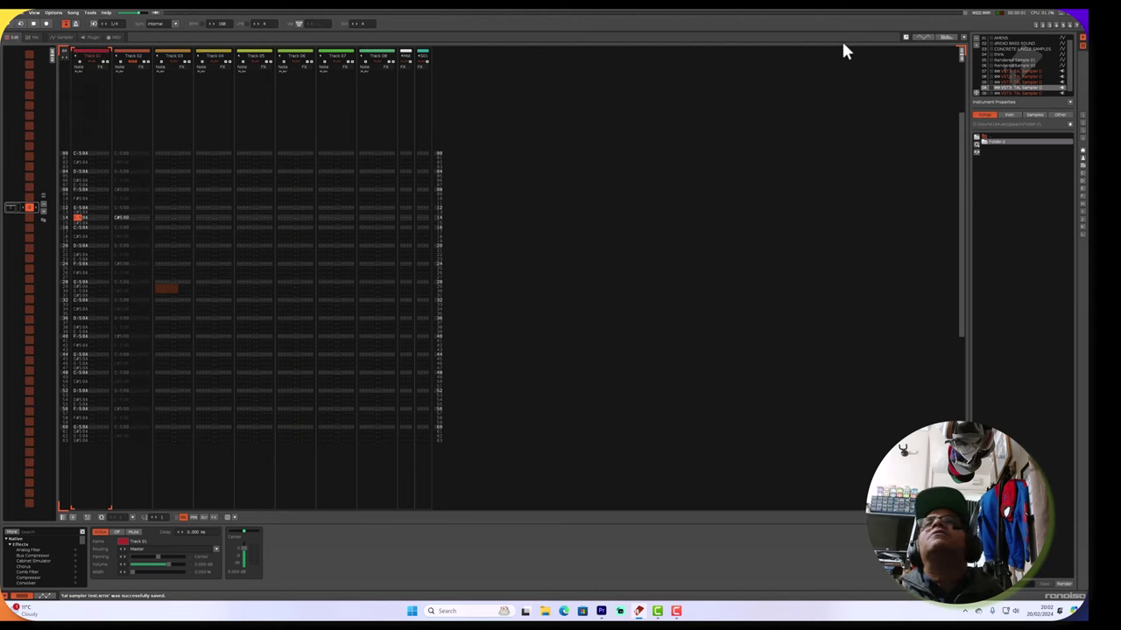
Identify the TAL-Sampler instrument that plays the Track 01 slices and rename it "amen".
click(1009, 77)
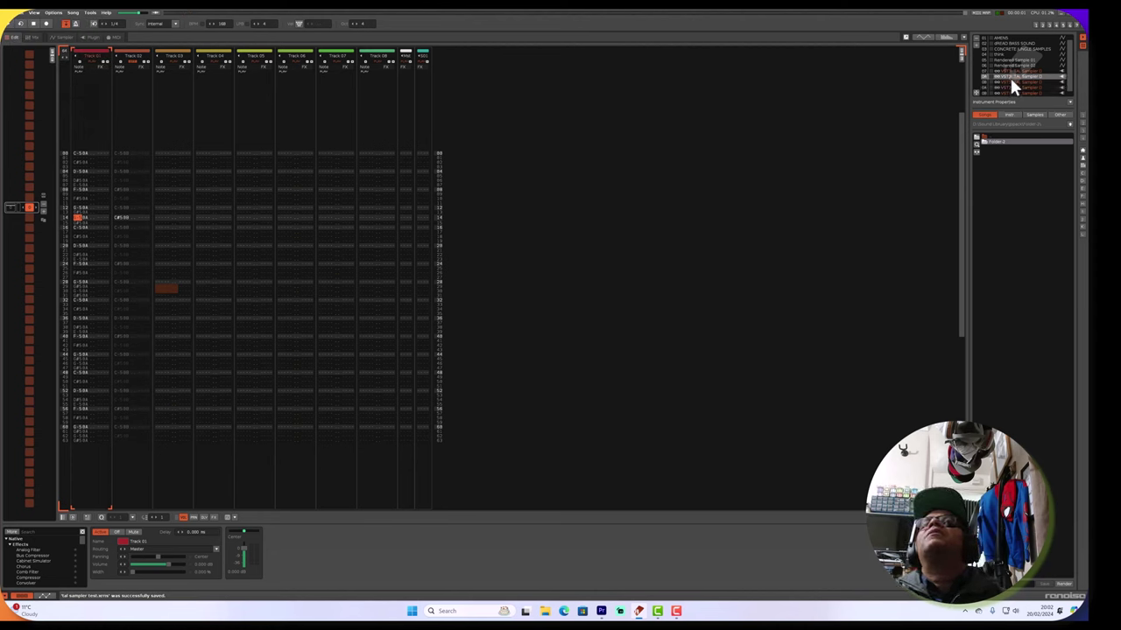
click(1012, 71)
key(space)
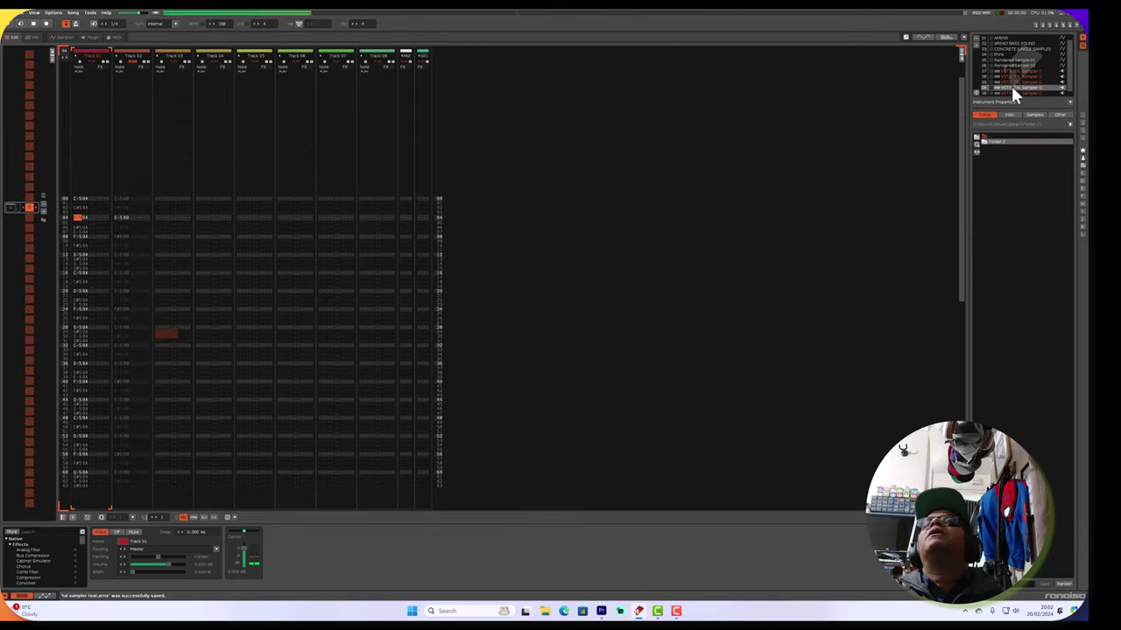
right_click(1011, 84)
click(998, 153)
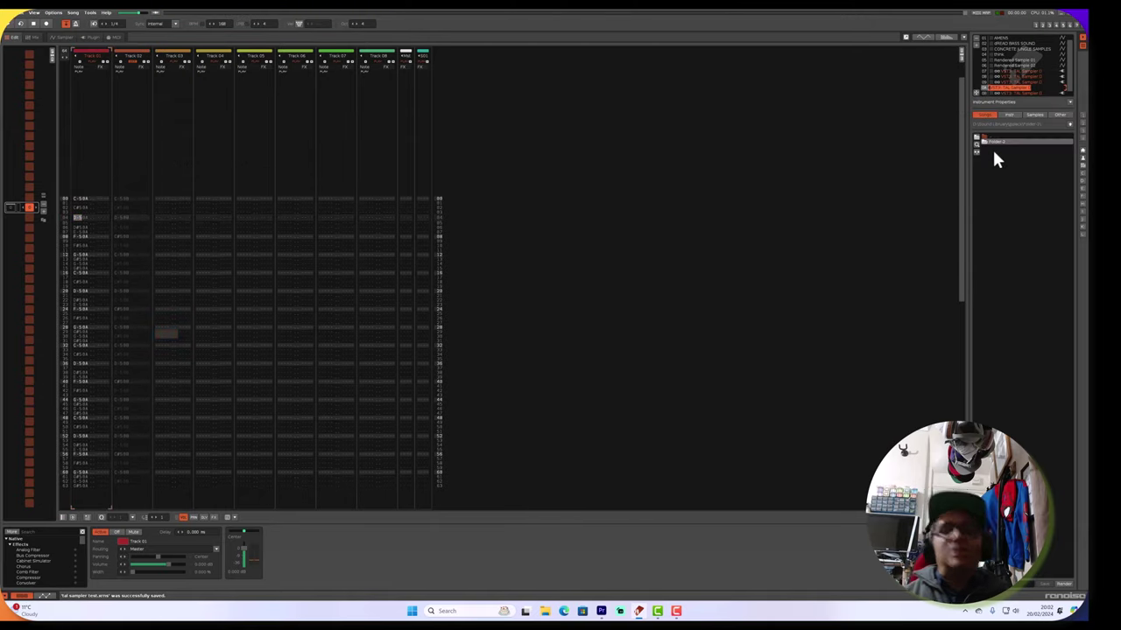
key(F2)
text(amen)
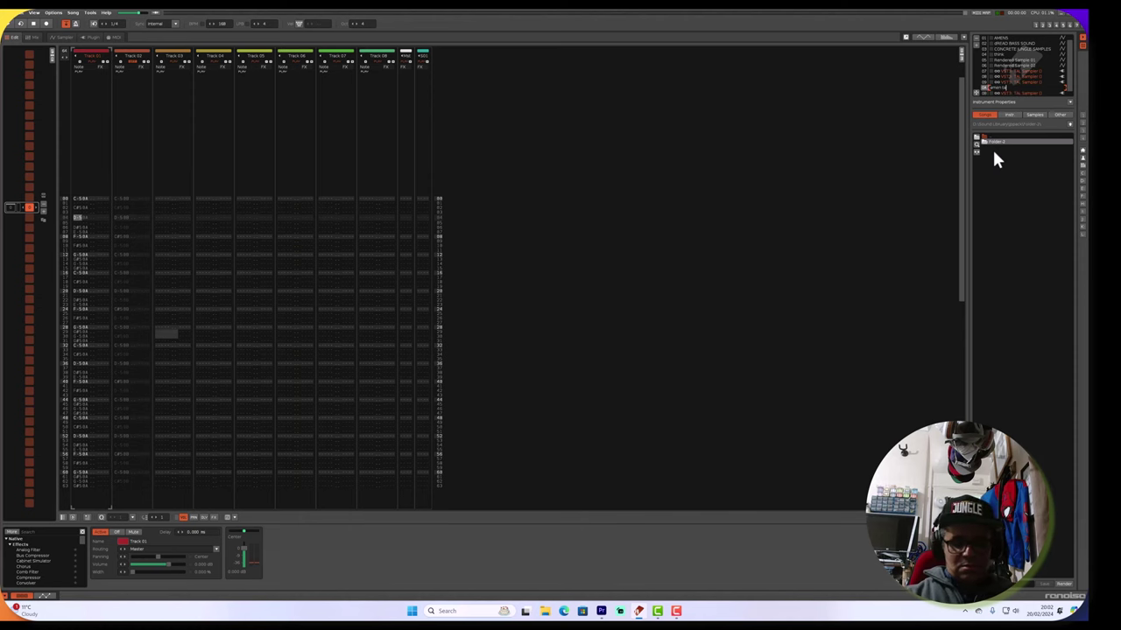
key(Return)
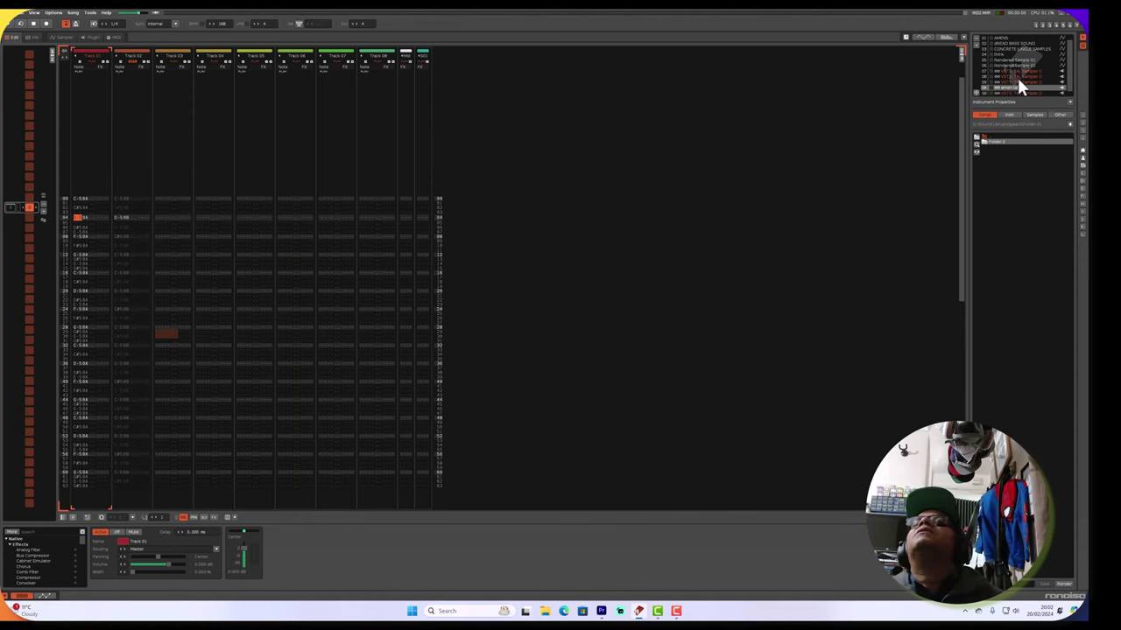
Unmute Track 02 and play back both break tracks together.
key(space)
key(space)
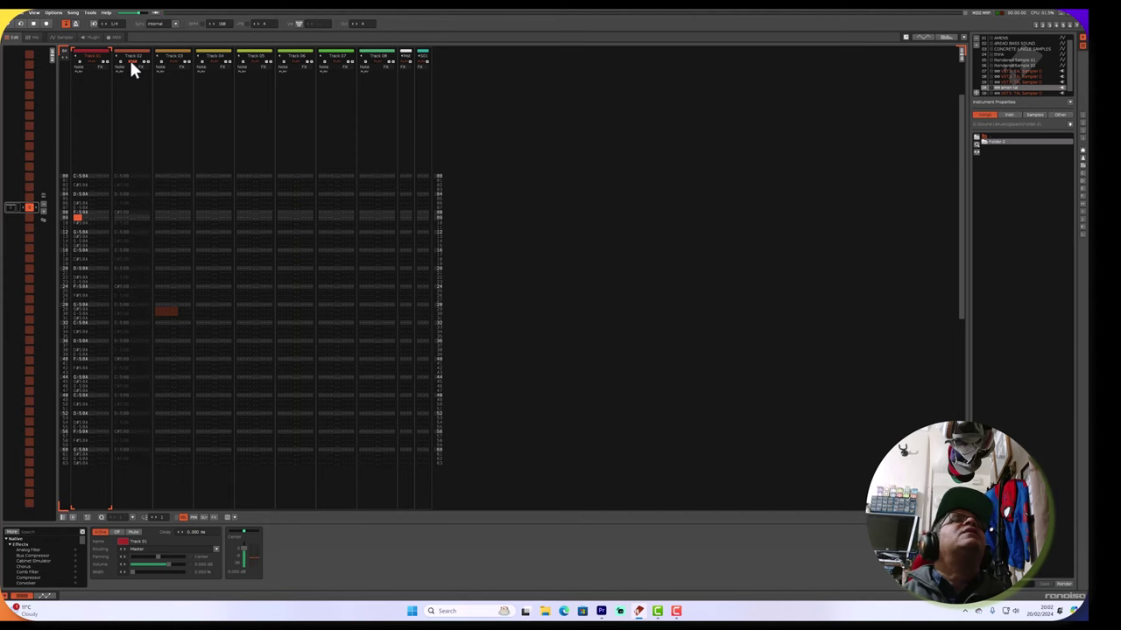
click(131, 63)
key(space)
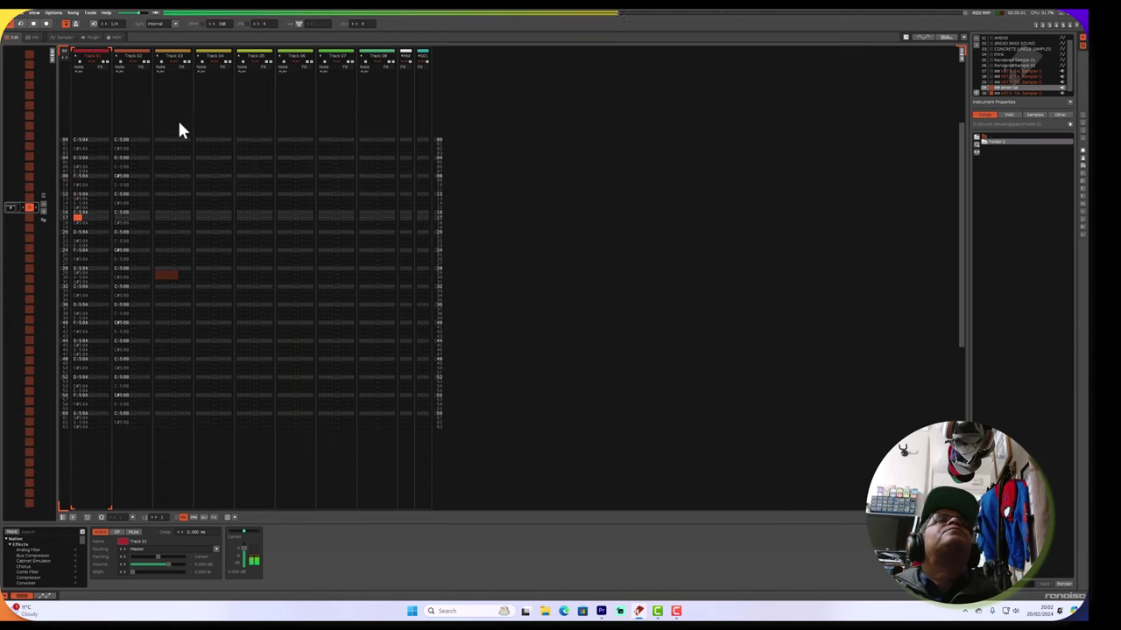
Check that the last TAL-Sampler instrument holds Think break 168.wav, rename the instrument "Think" and start playback.
double_click(1006, 91)
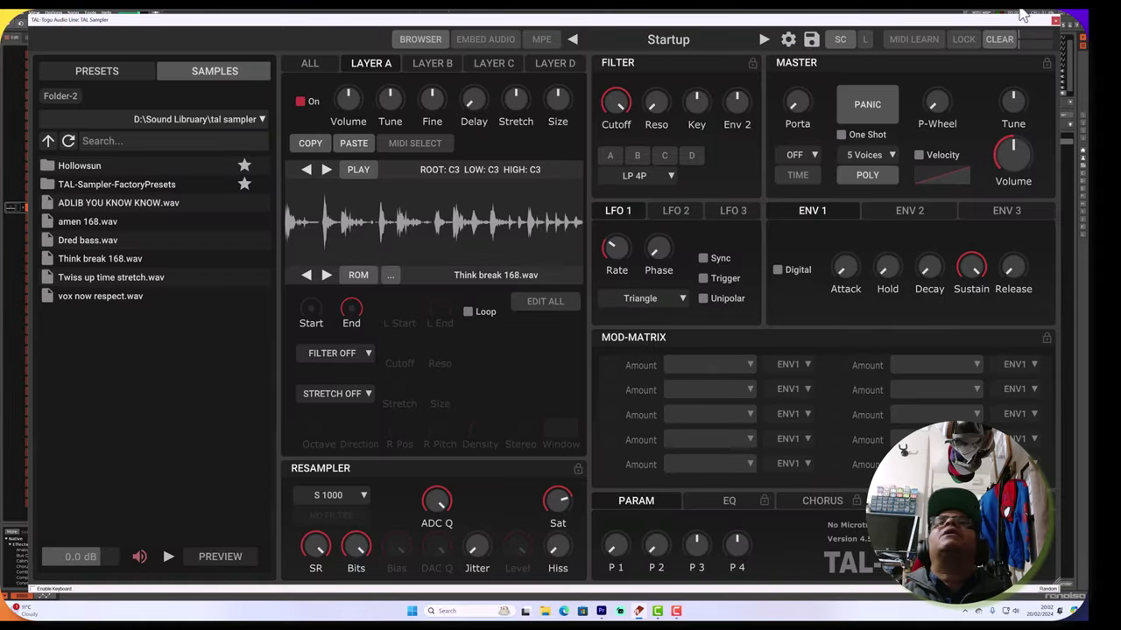
click(1055, 21)
right_click(1006, 93)
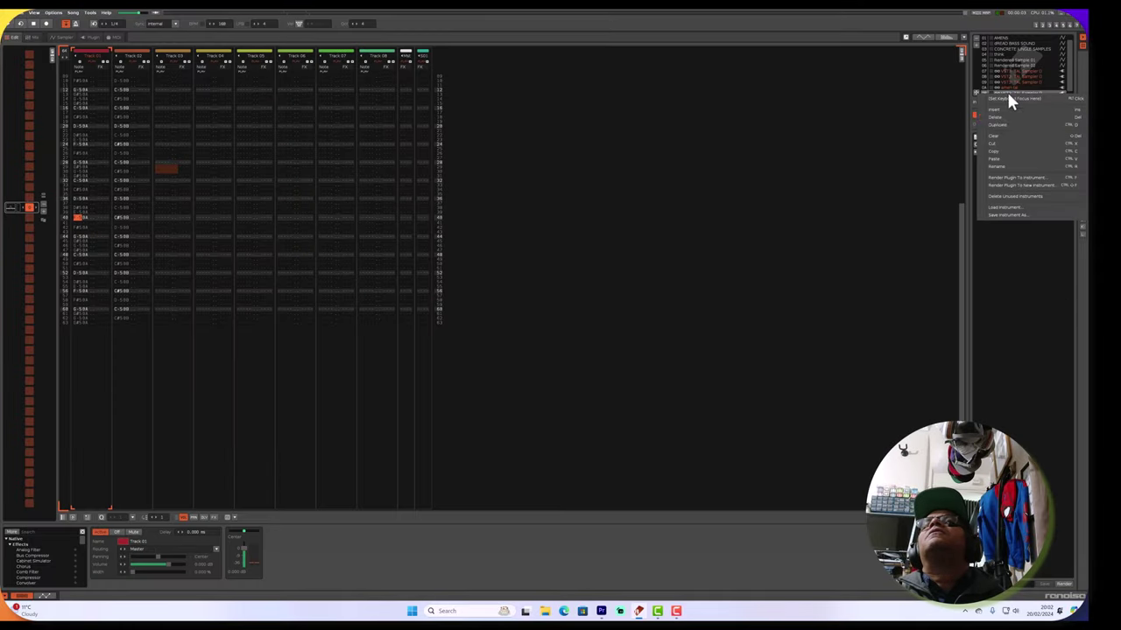
click(1005, 160)
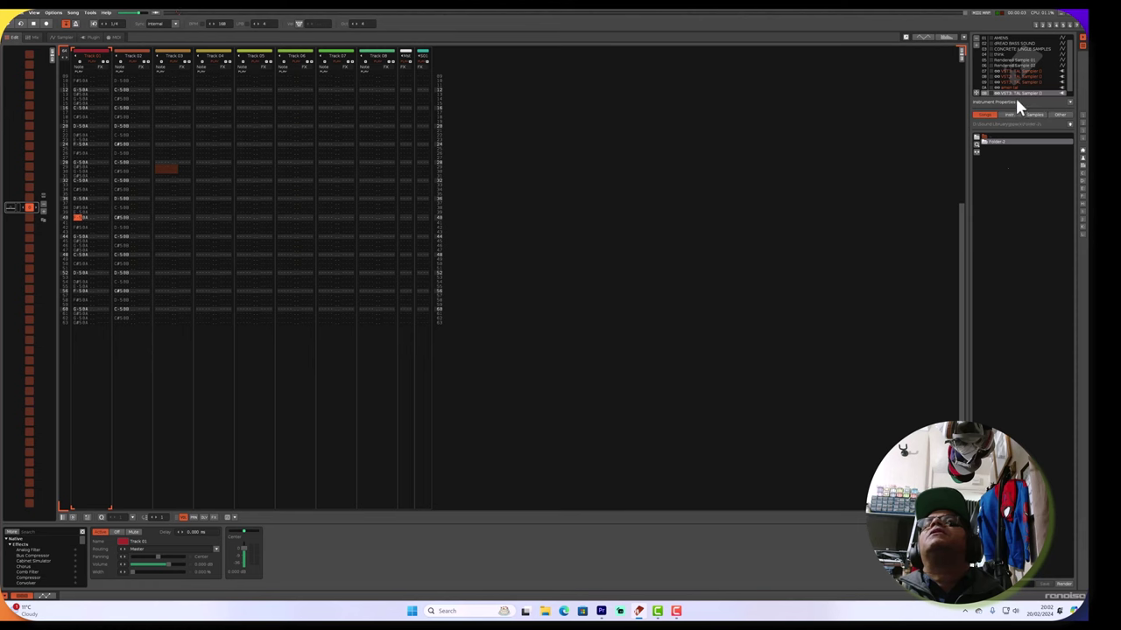
right_click(1013, 91)
click(1014, 169)
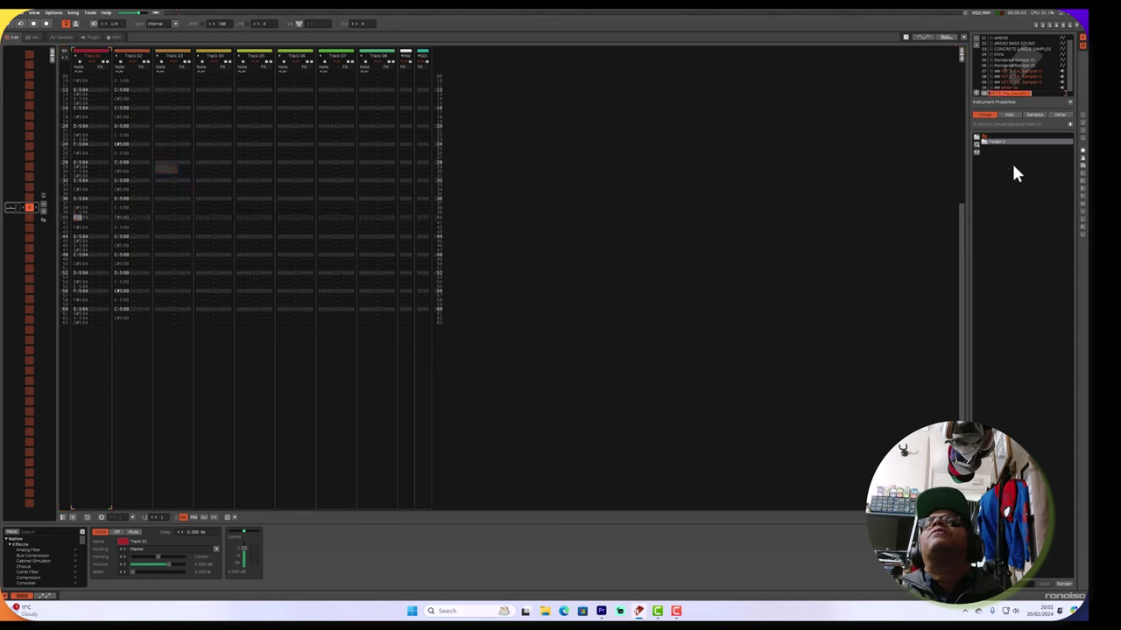
key(Caps_Lock)
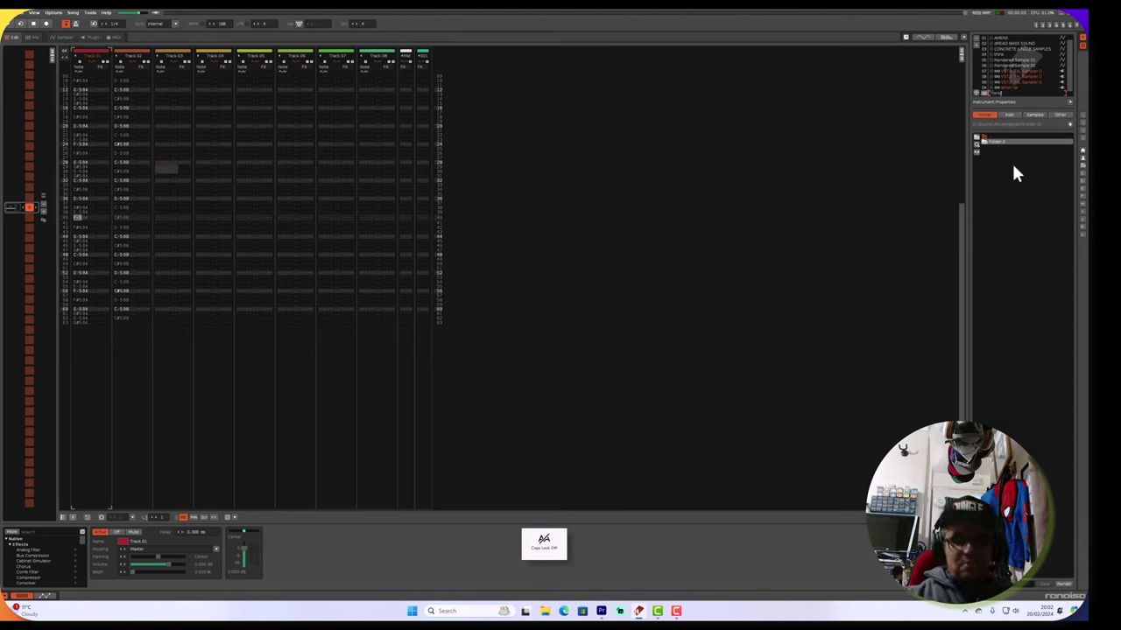
key(space)
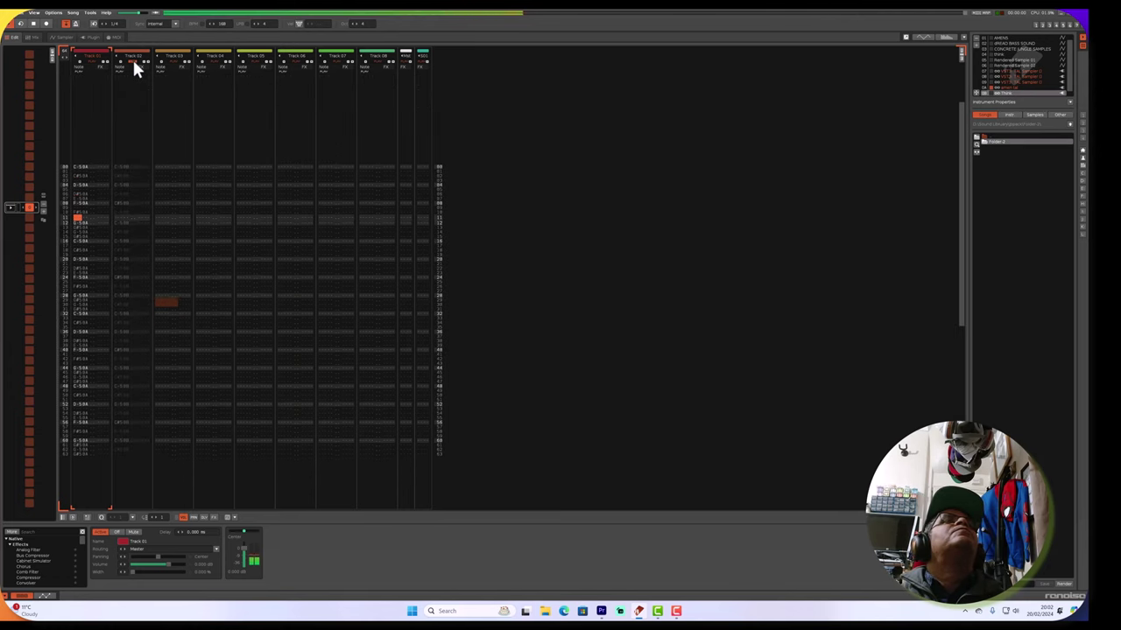
Open the amen instrument's TAL-Sampler and compare the INTELL and CYCLIC stretch modes on Layer A, ending on CYCLIC.
double_click(1003, 85)
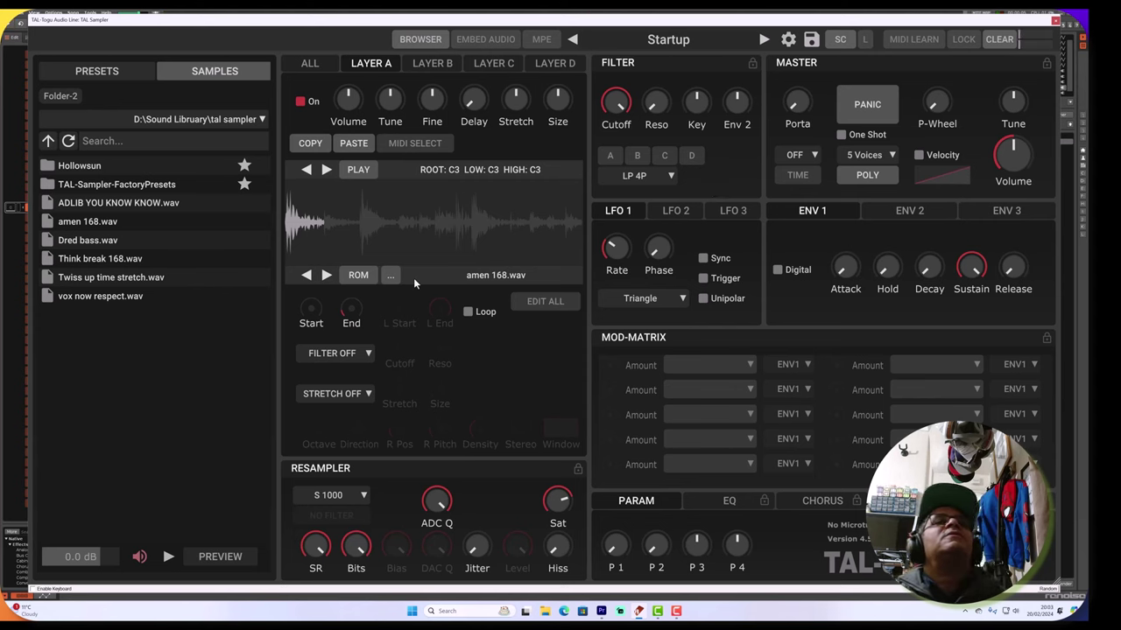
click(346, 407)
click(348, 446)
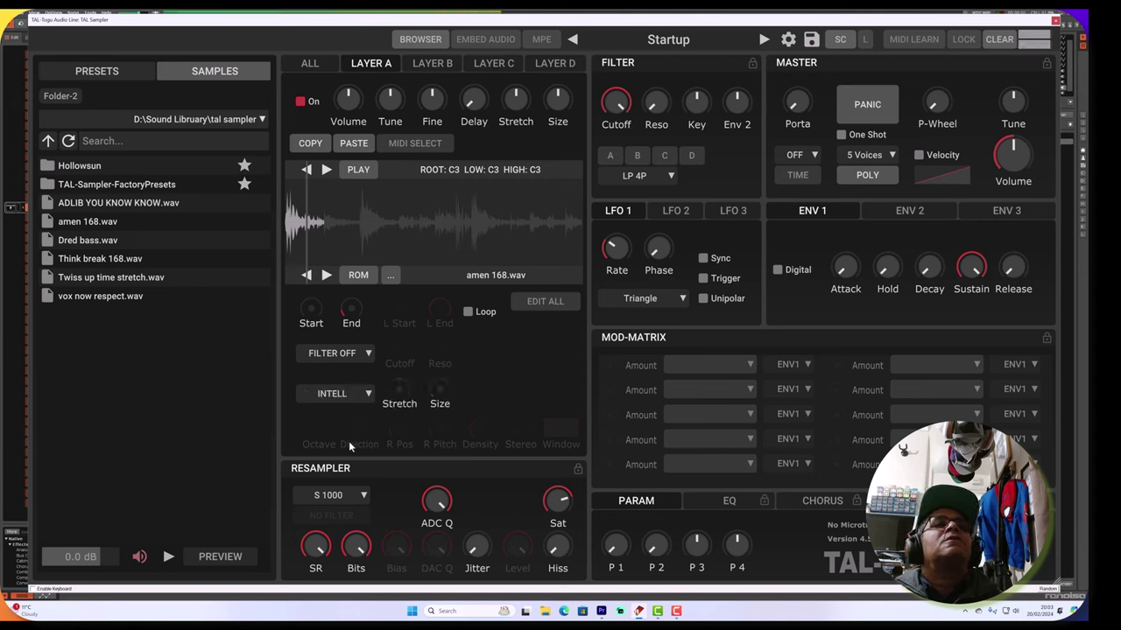
click(353, 394)
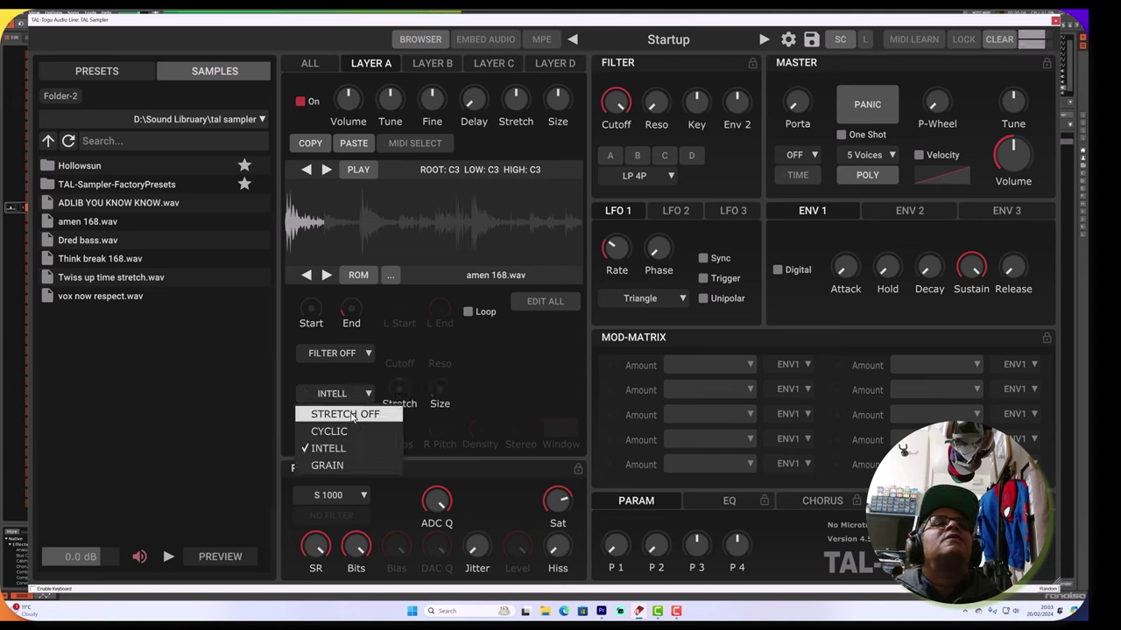
click(351, 431)
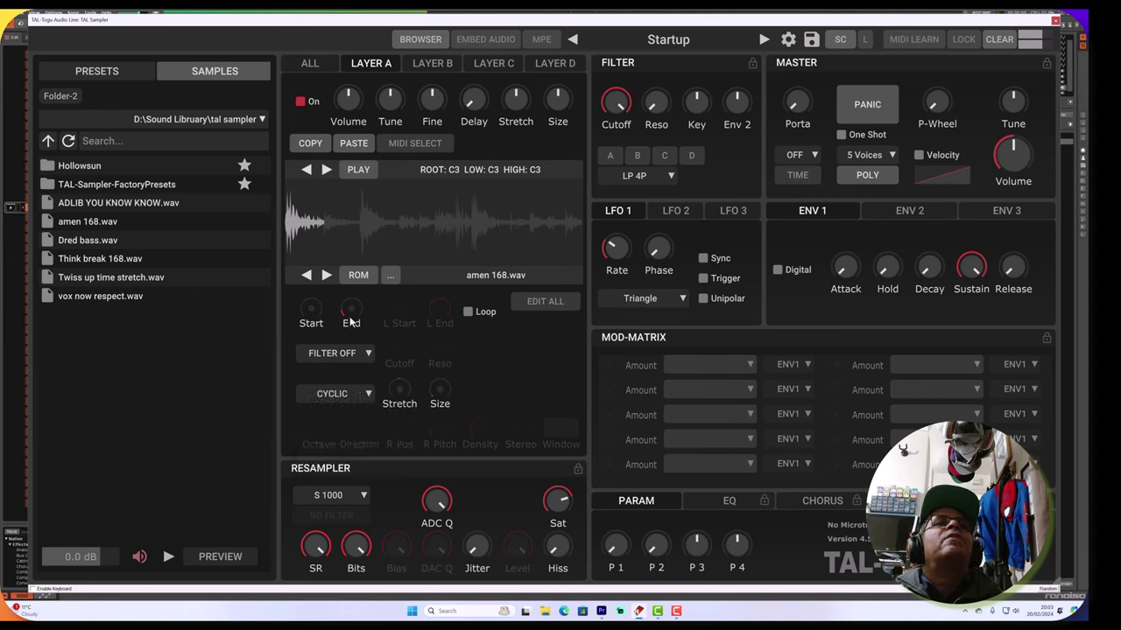
click(333, 394)
click(337, 448)
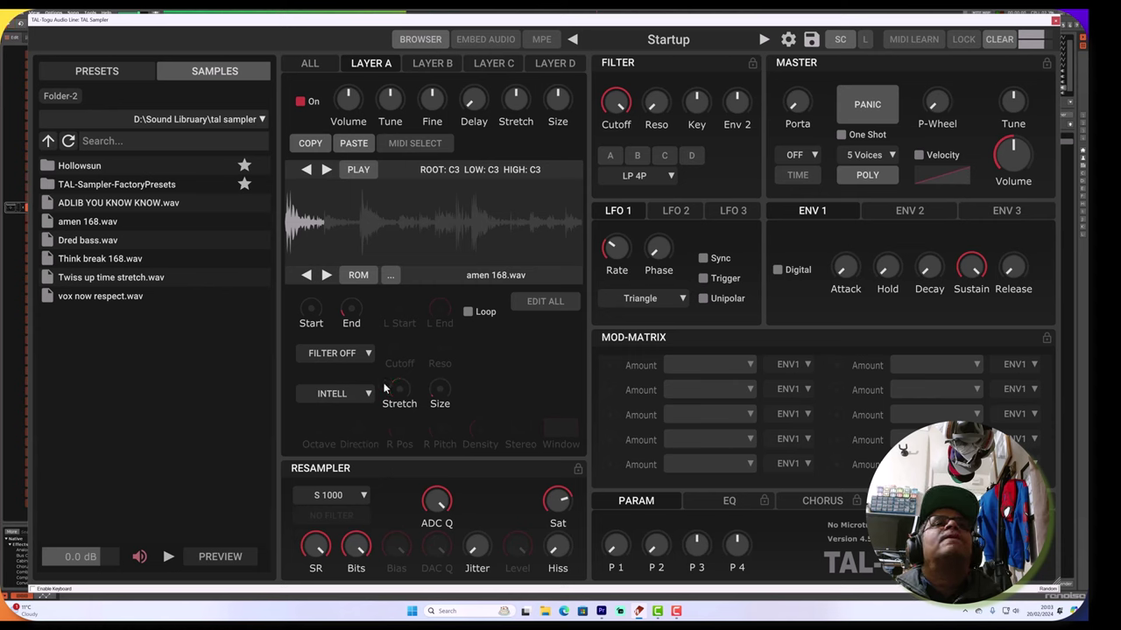
click(342, 393)
click(344, 429)
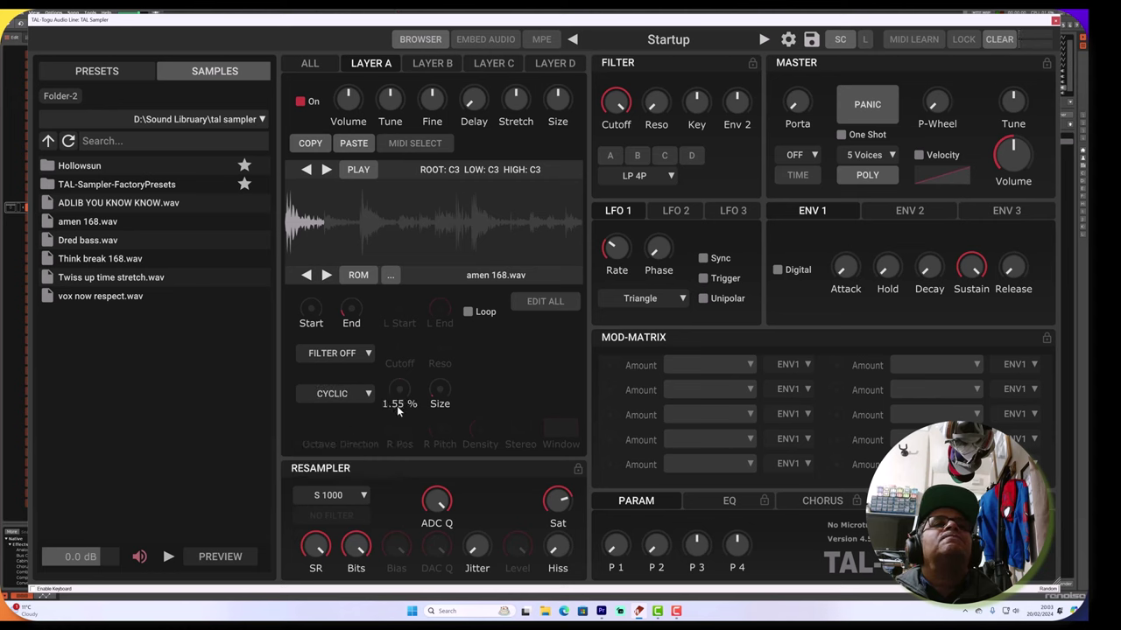
Try a CYCLIC stretch amount of -100% on Layer A, then bring the amount back to about zero.
drag(391, 425, 391, 467)
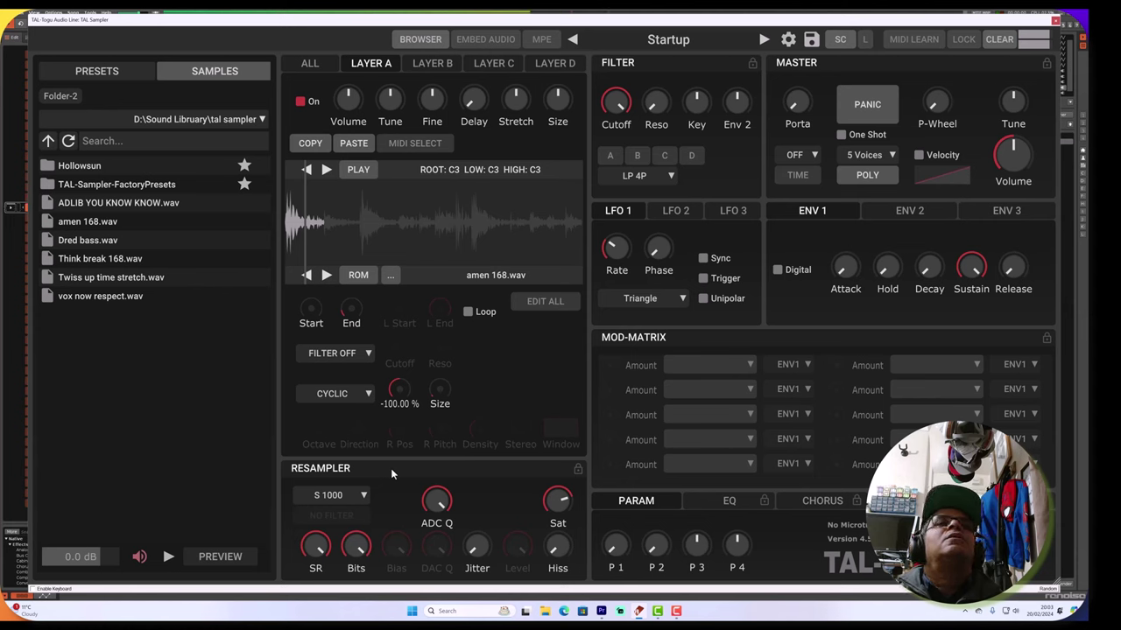
click(468, 312)
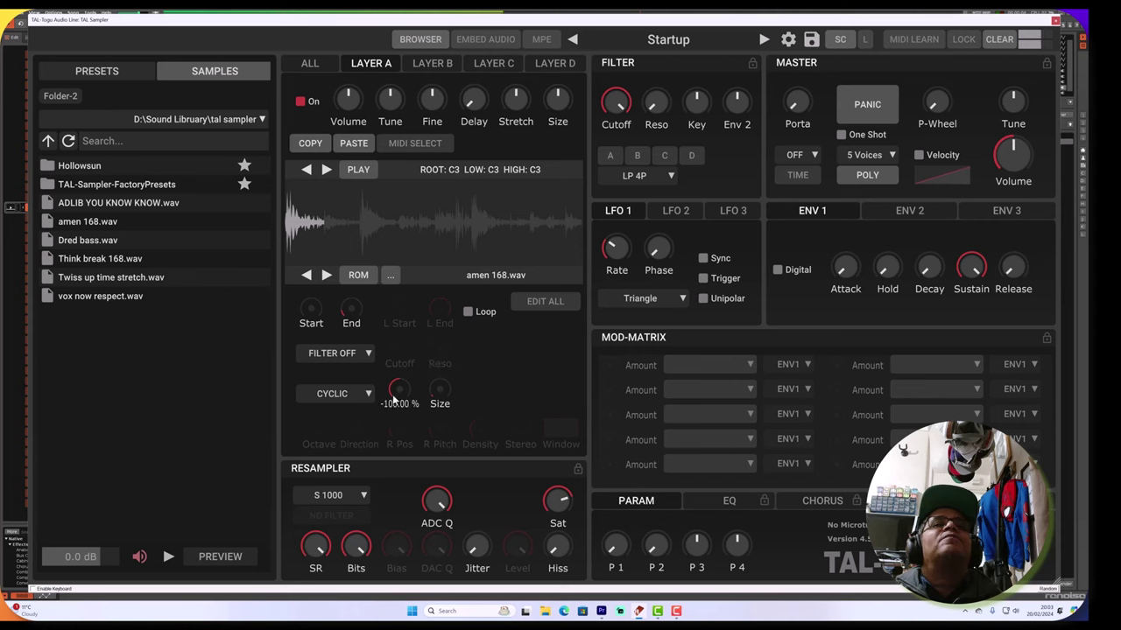
drag(388, 395, 399, 322)
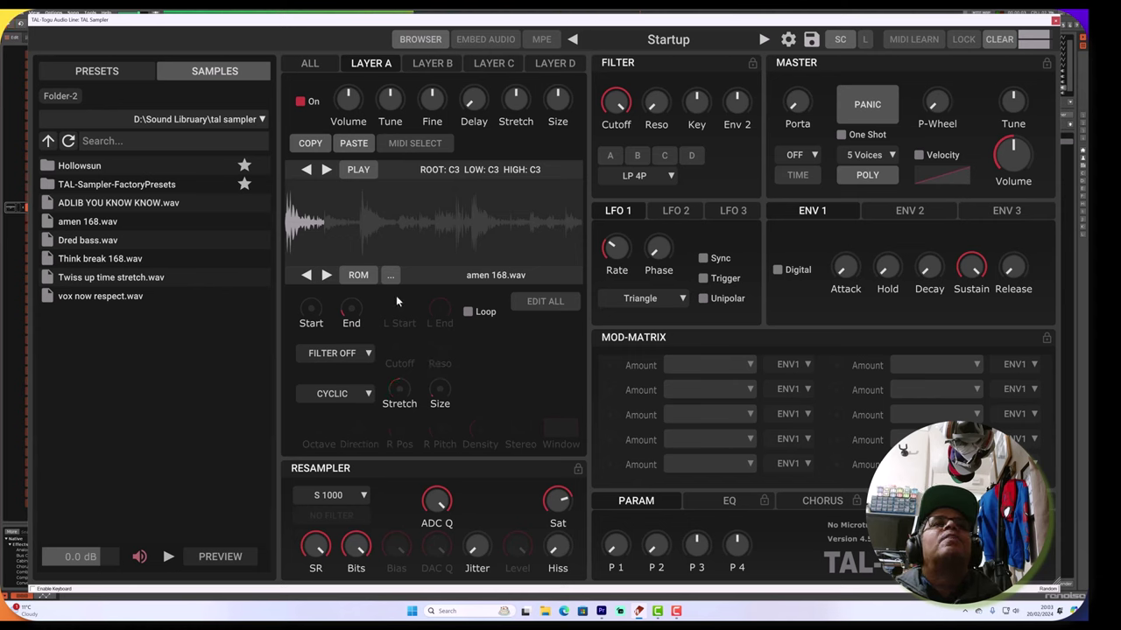
Look through Layer A's filter types, keeping FILTER OFF, and set its stretch mode to STRETCH OFF.
click(351, 353)
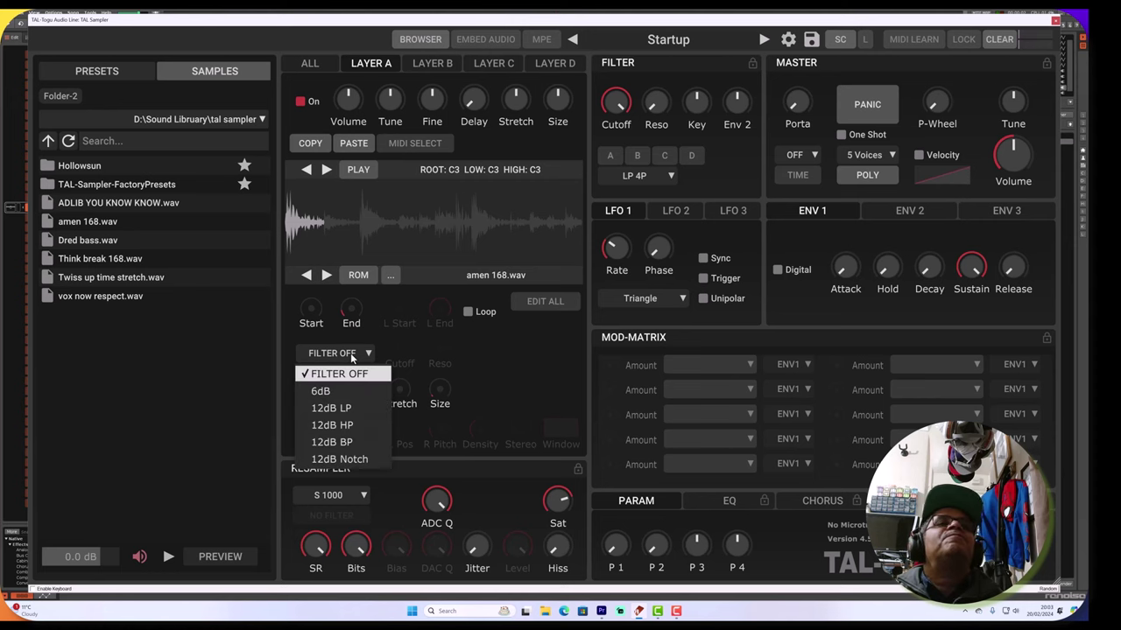
click(367, 342)
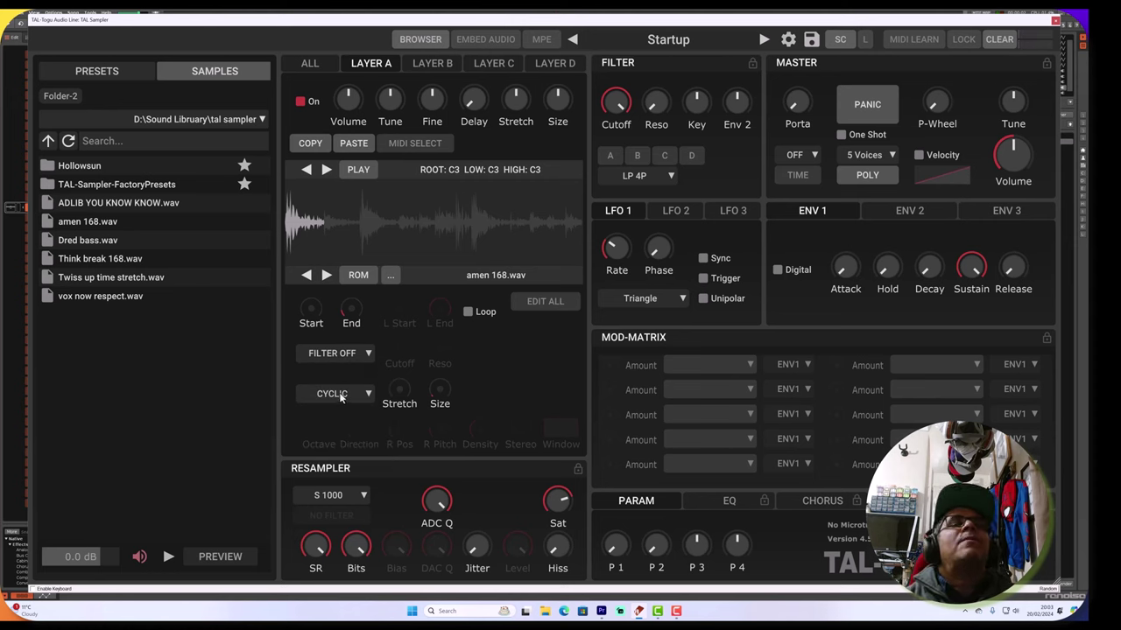
click(345, 355)
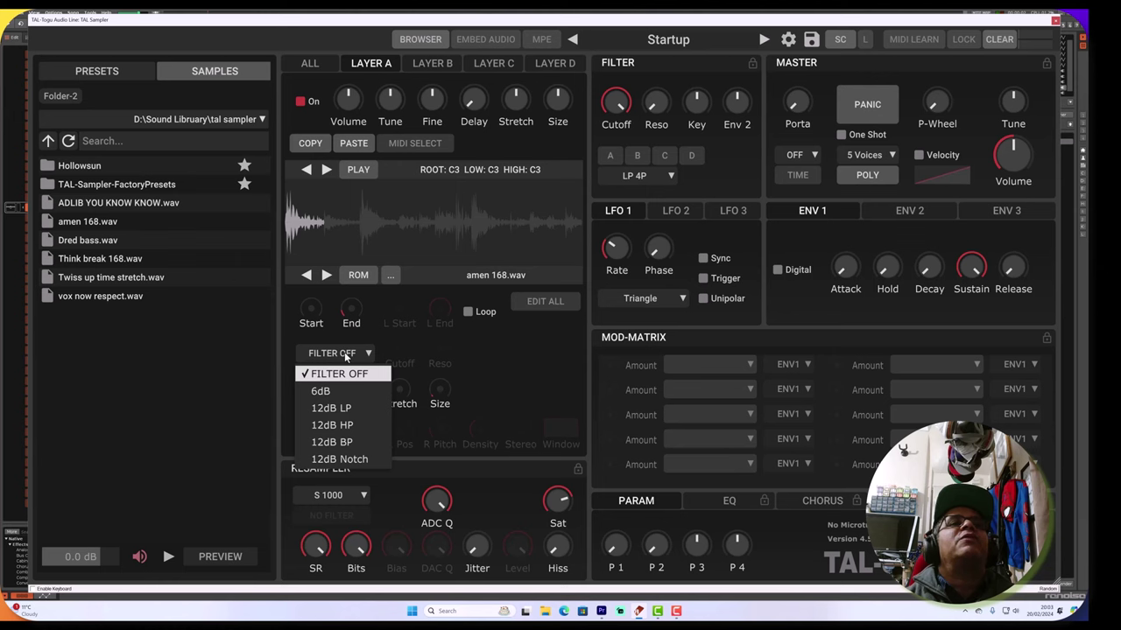
click(346, 355)
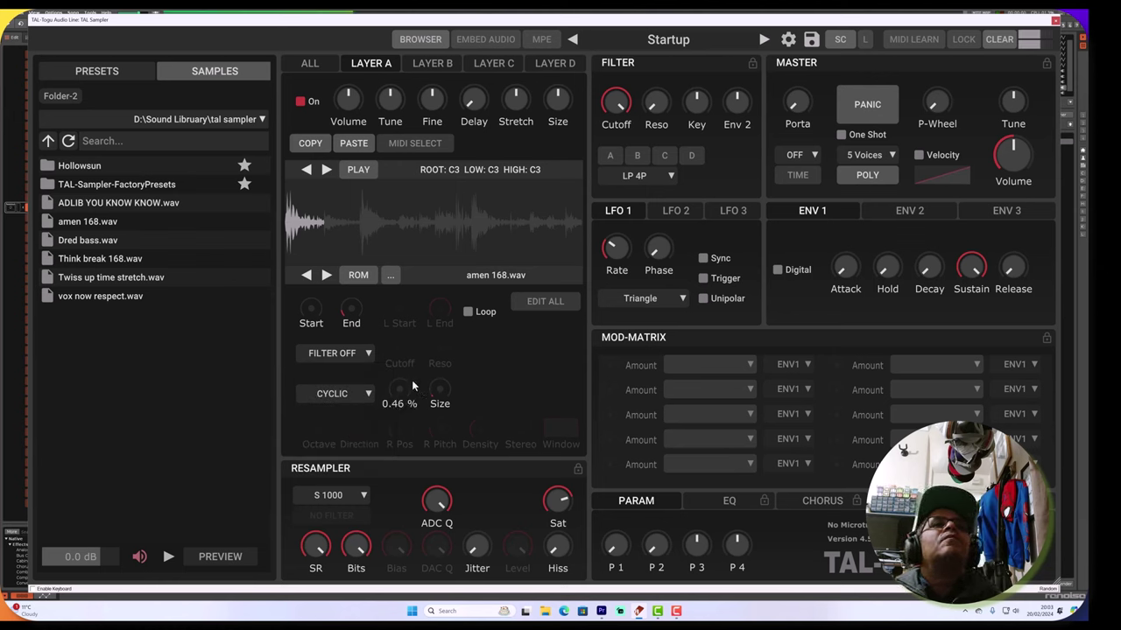
click(357, 397)
click(346, 409)
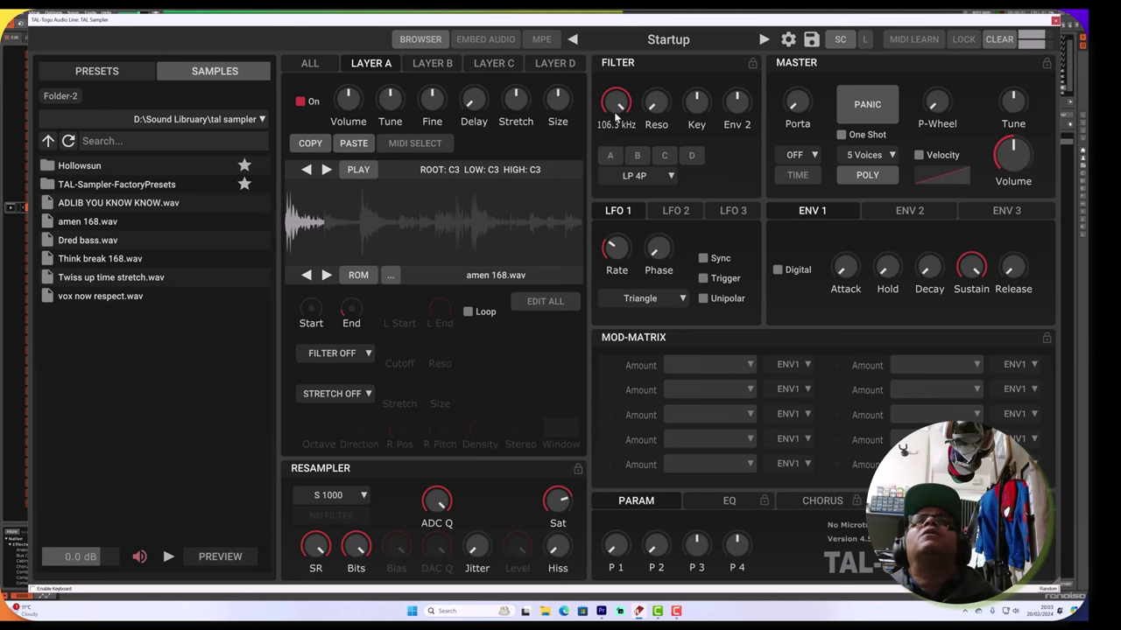
Try sweeping the main filter's cutoff, bring it back to 106.3 kHz and close the TAL-Sampler window.
drag(615, 103, 643, 194)
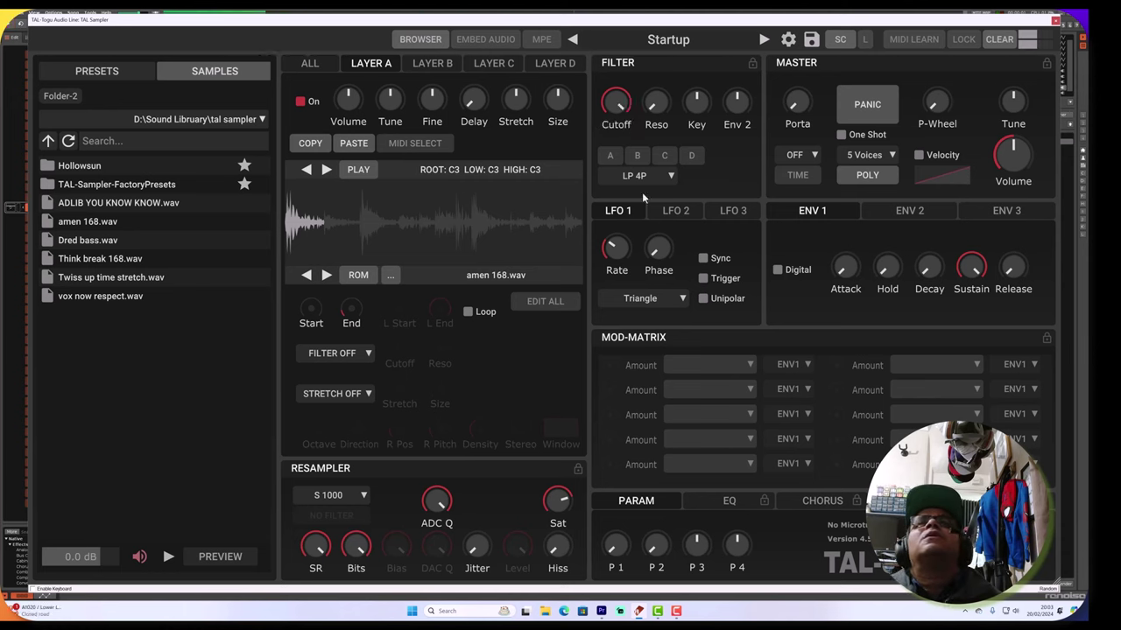
drag(615, 105, 613, 83)
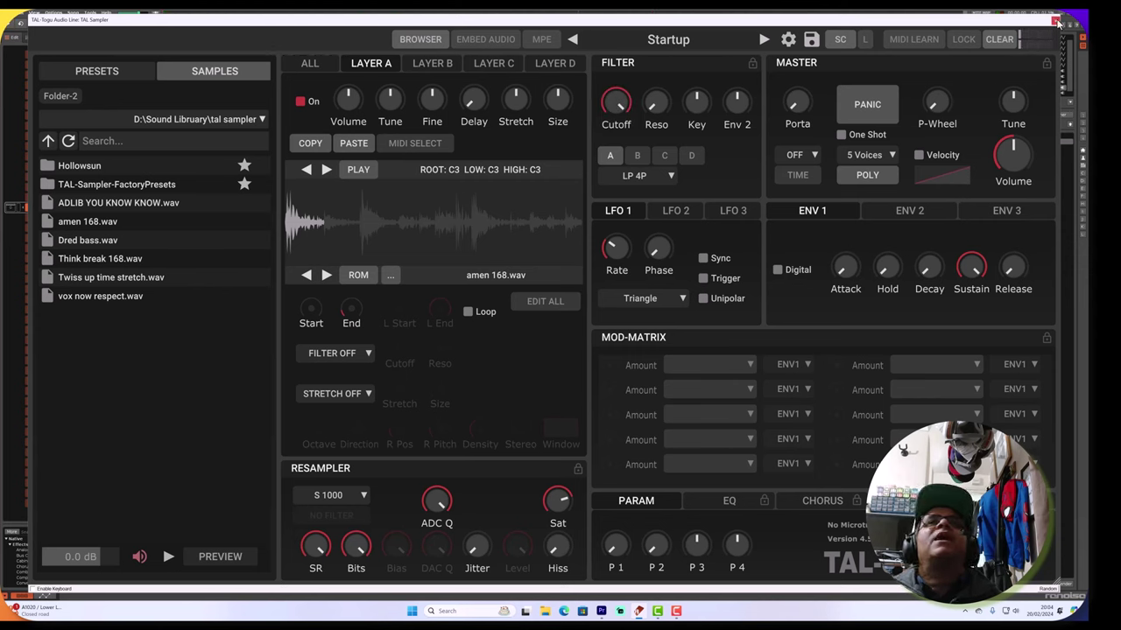
mouse_move(607, 111)
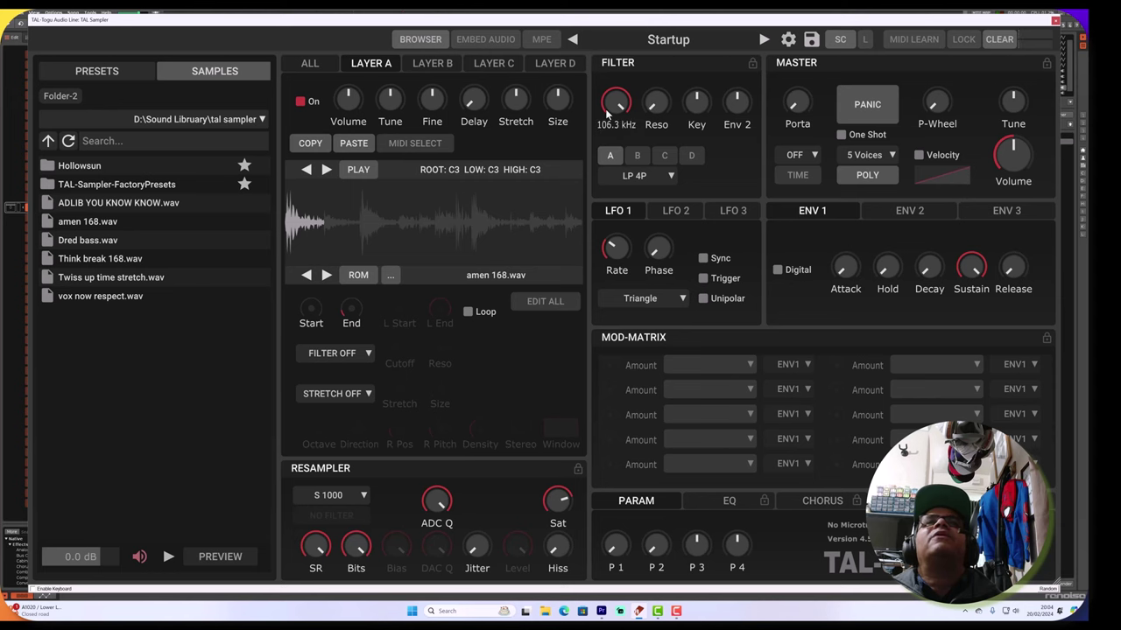
click(1055, 19)
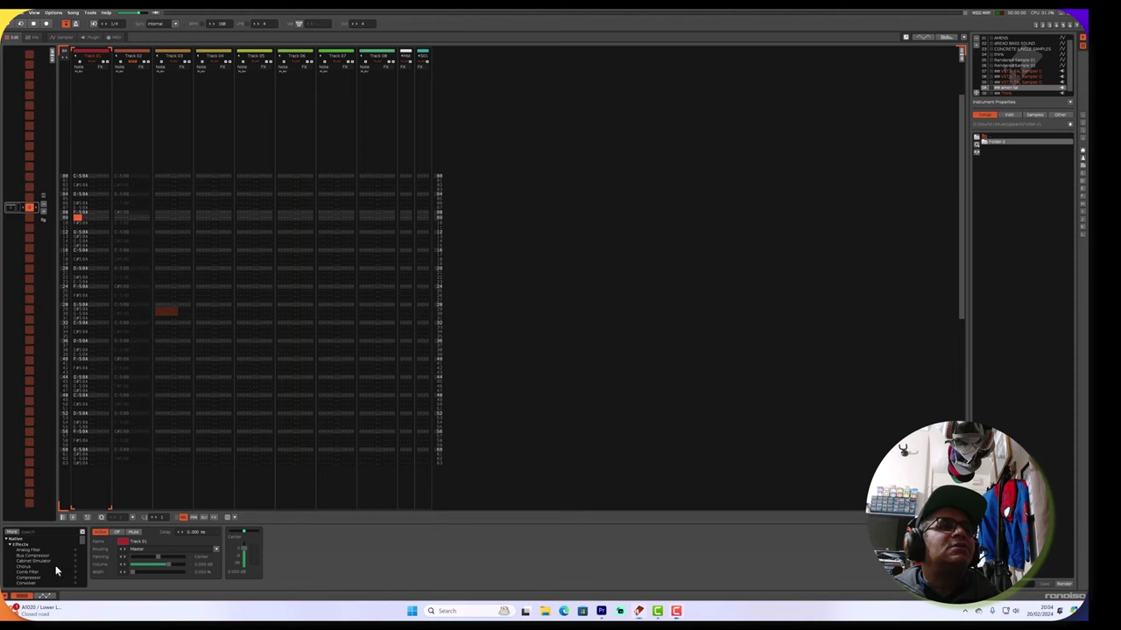
Select a line on Track 01 in the pattern, listen to the sequence and stop playback.
click(504, 550)
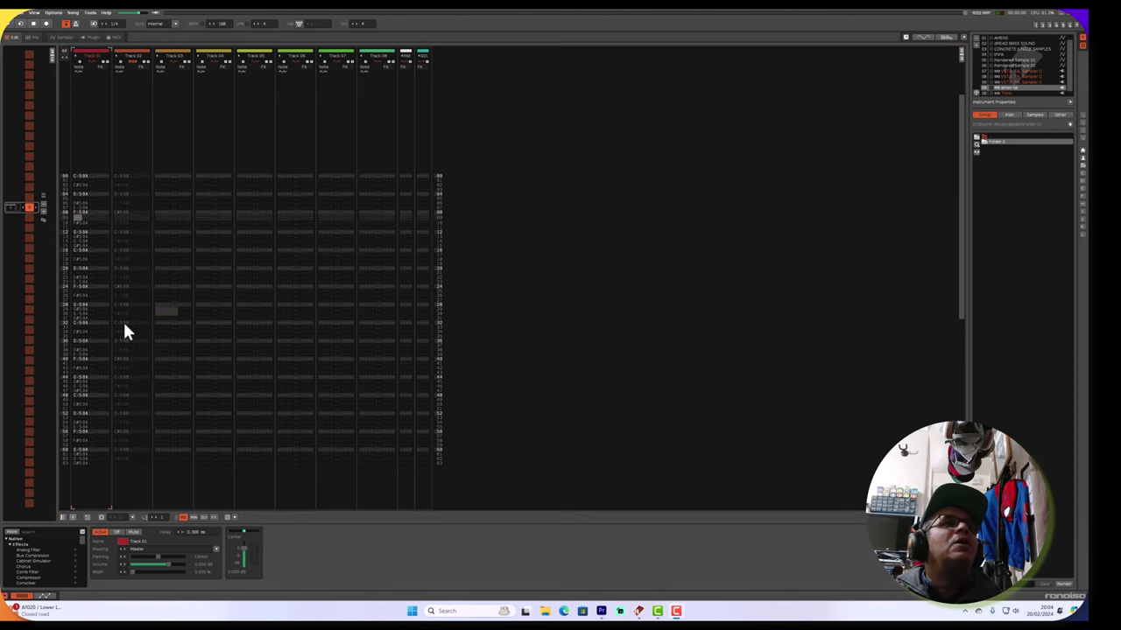
click(83, 359)
key(space)
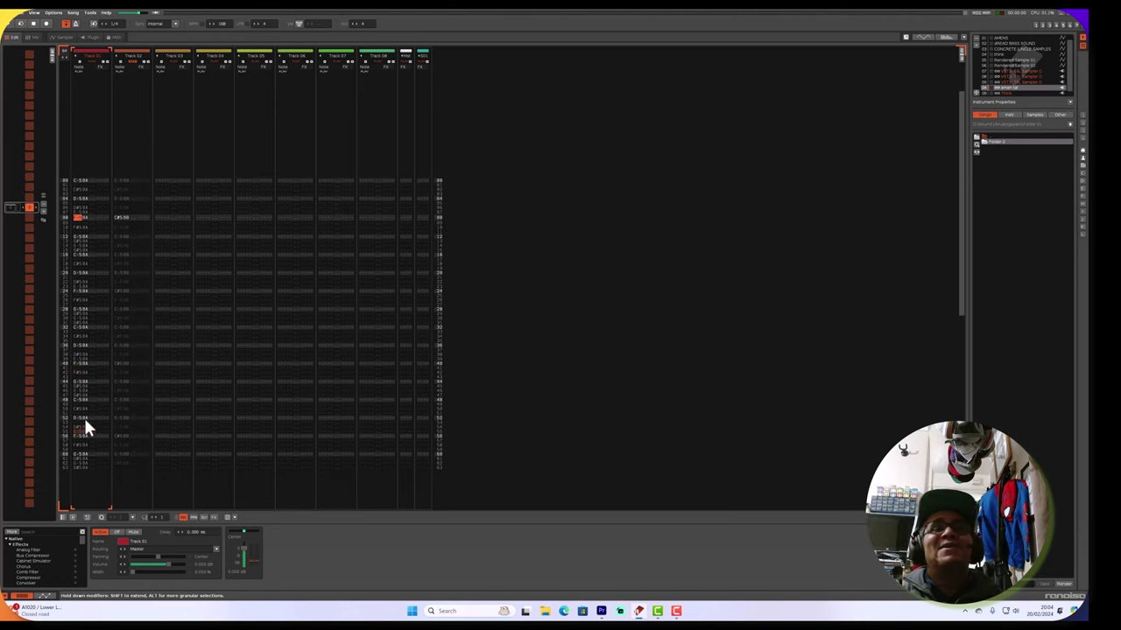
key(space)
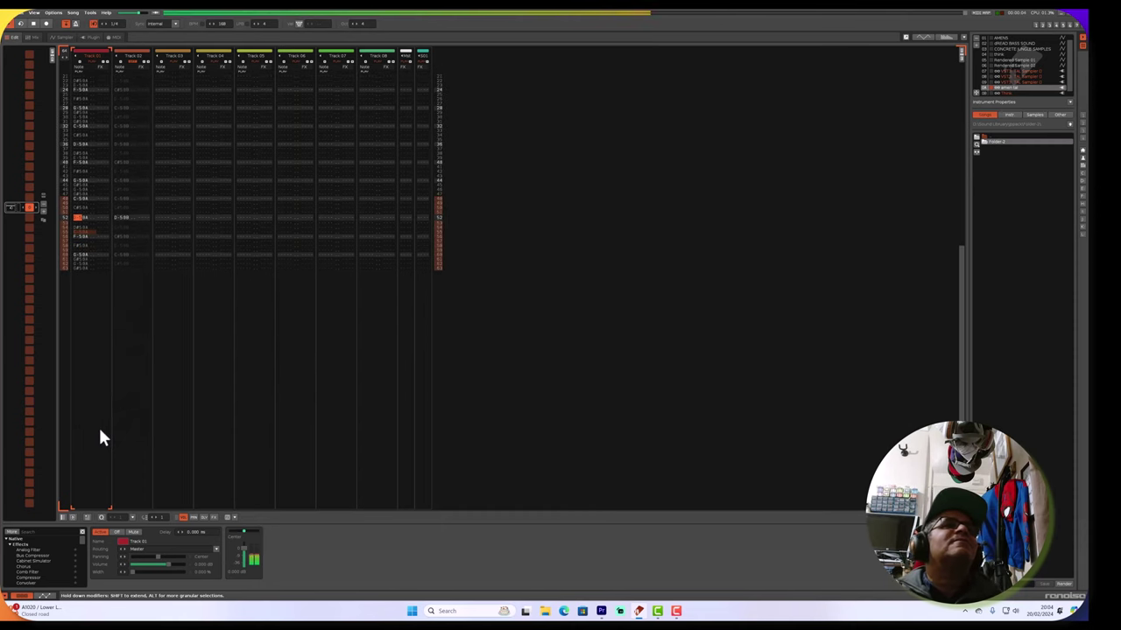
key(space)
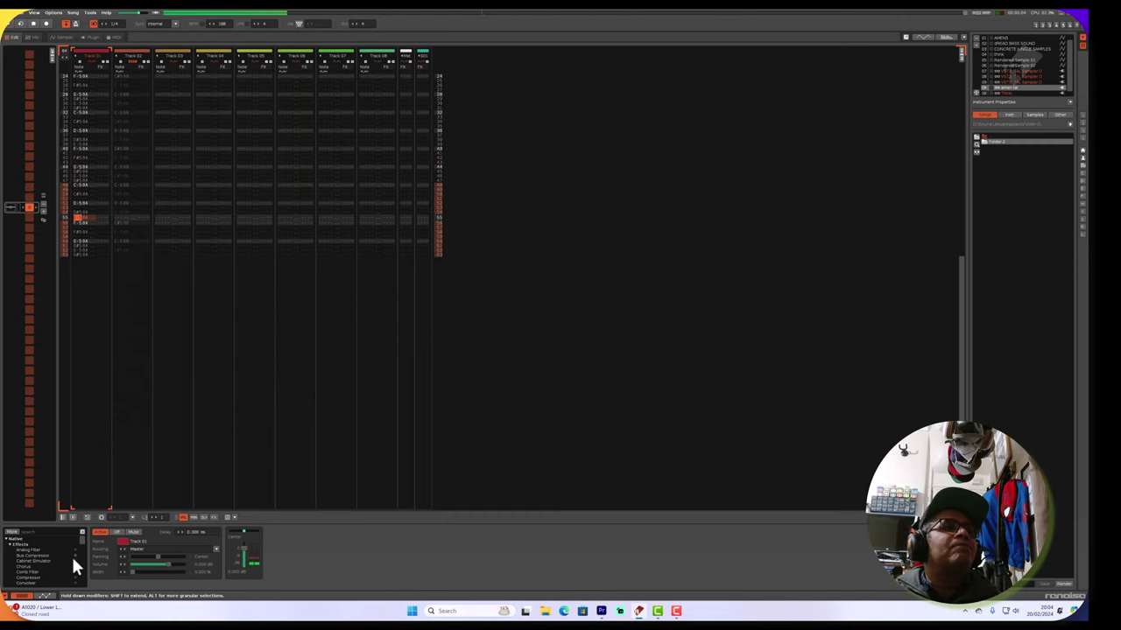
Look over Track 01's automatable Mixer parameters and the mixer view, and return to the pattern editor.
click(44, 596)
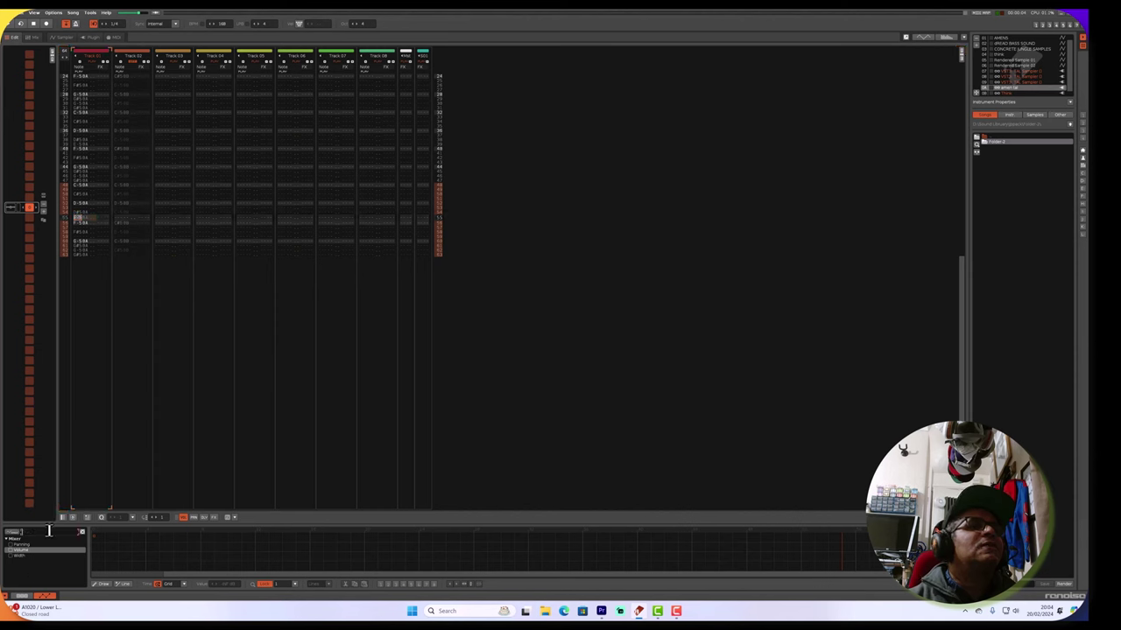
click(14, 536)
click(14, 540)
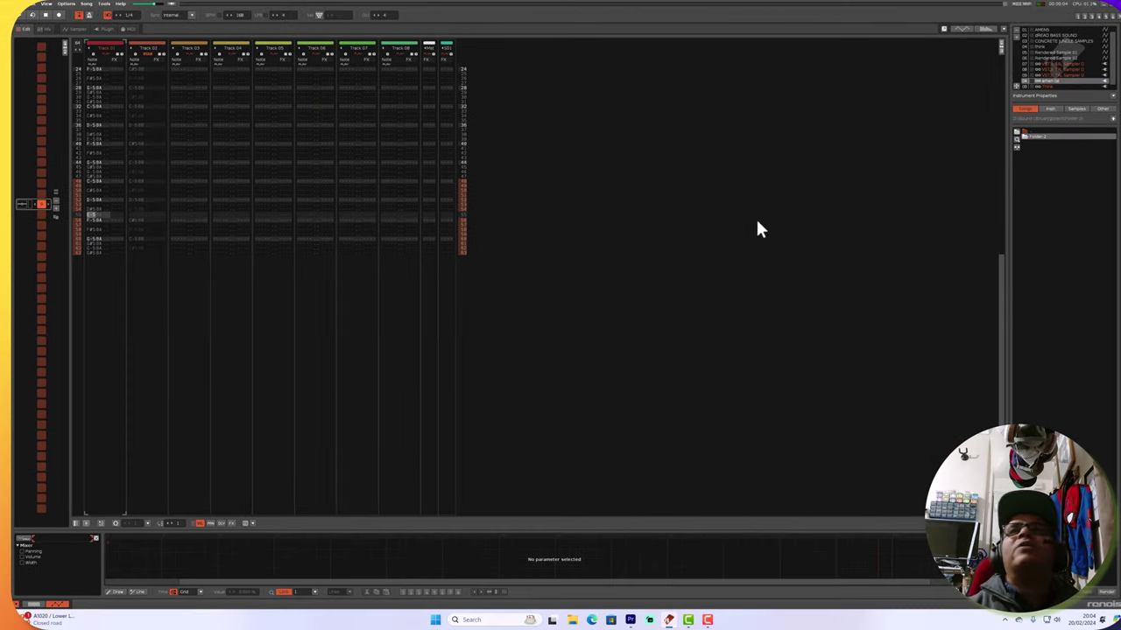
click(81, 536)
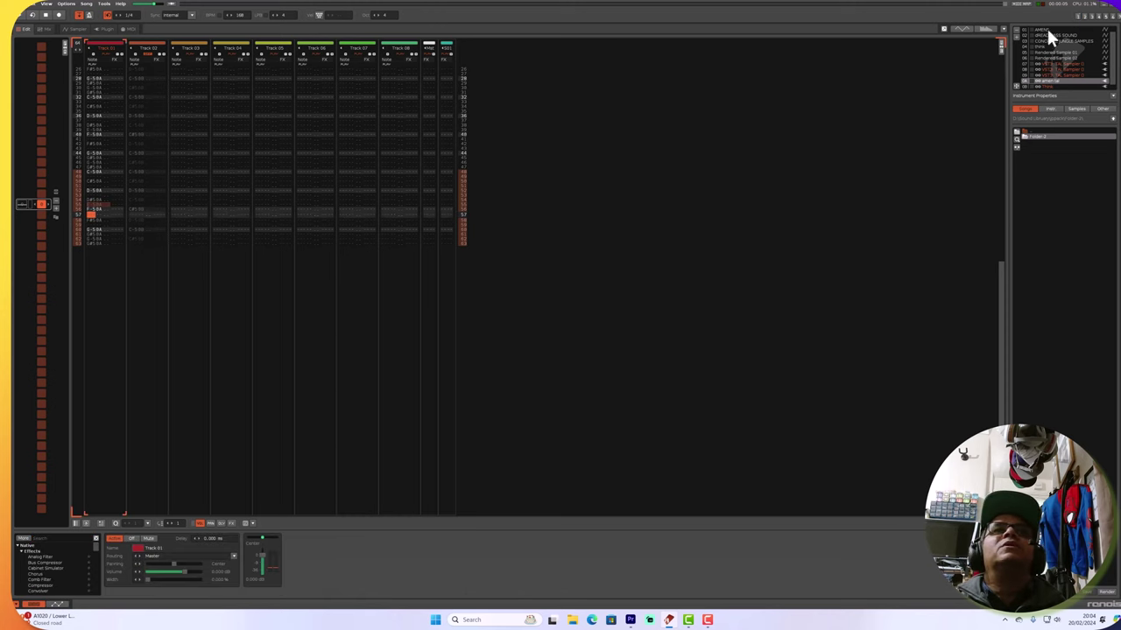
key(F3)
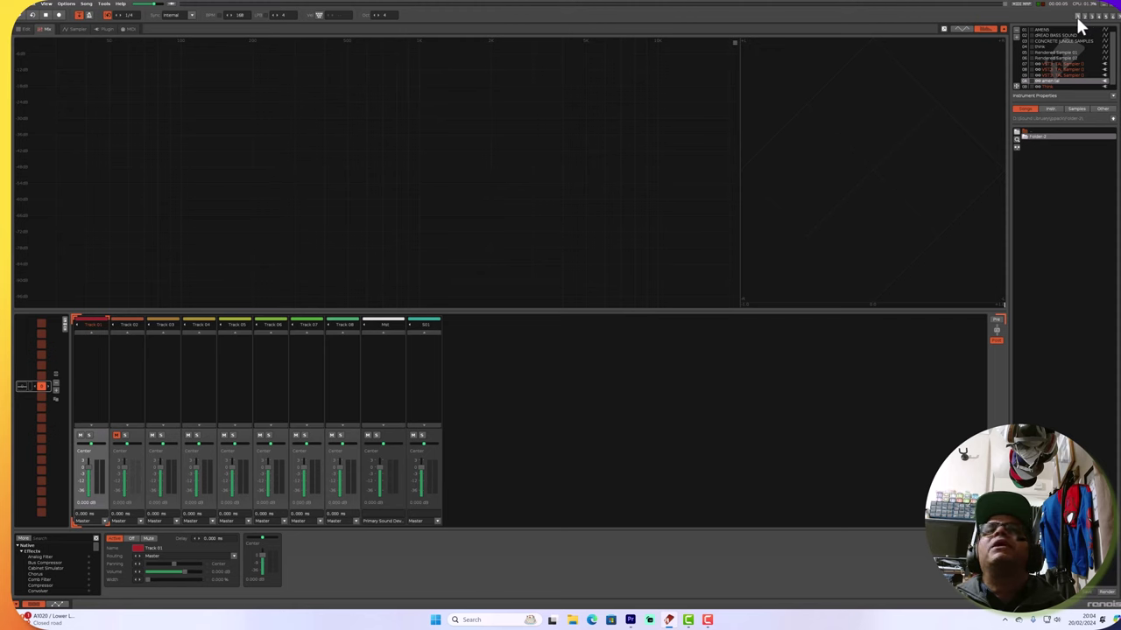
key(F2)
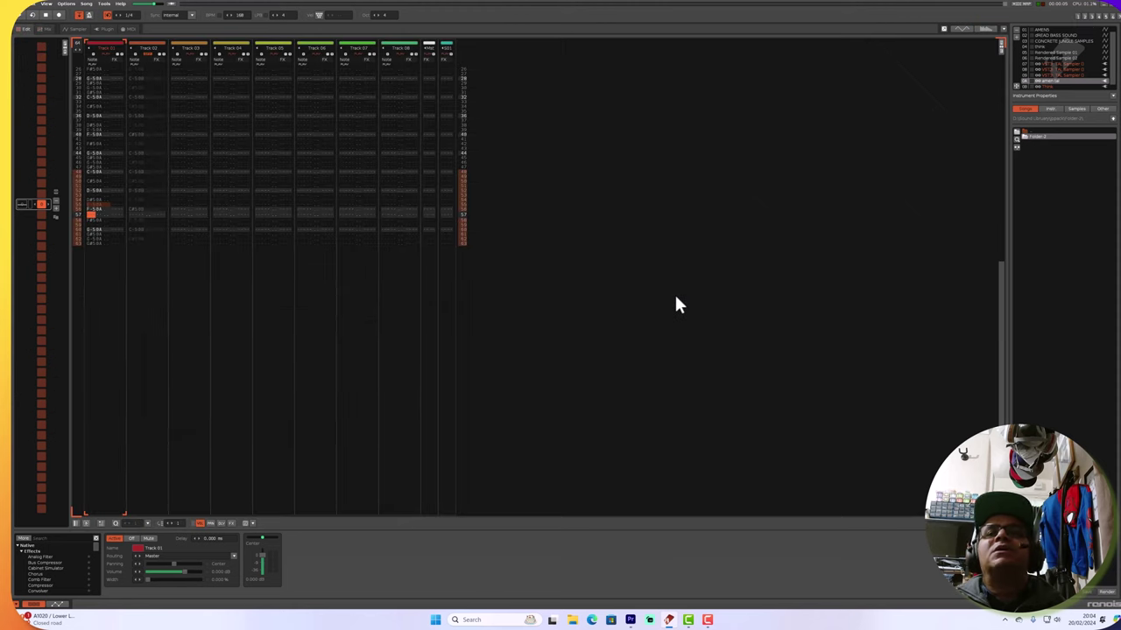
Show the amen instrument's TAL-Sampler editor in full, examine its P 1 parameter control and return to the pattern editor.
click(106, 30)
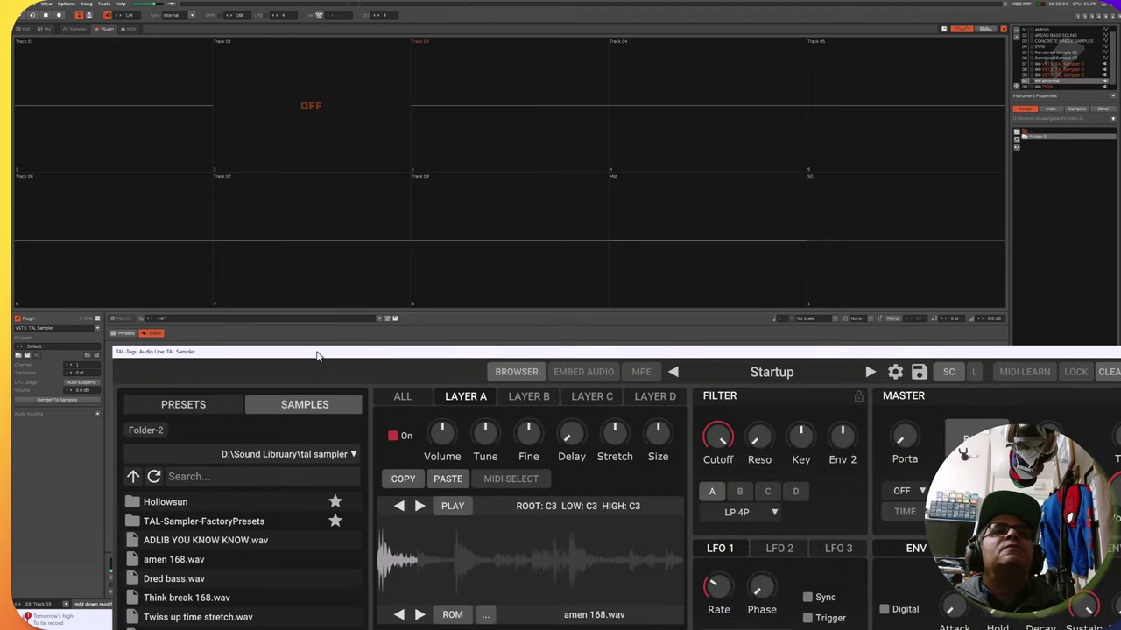
drag(317, 351, 294, 23)
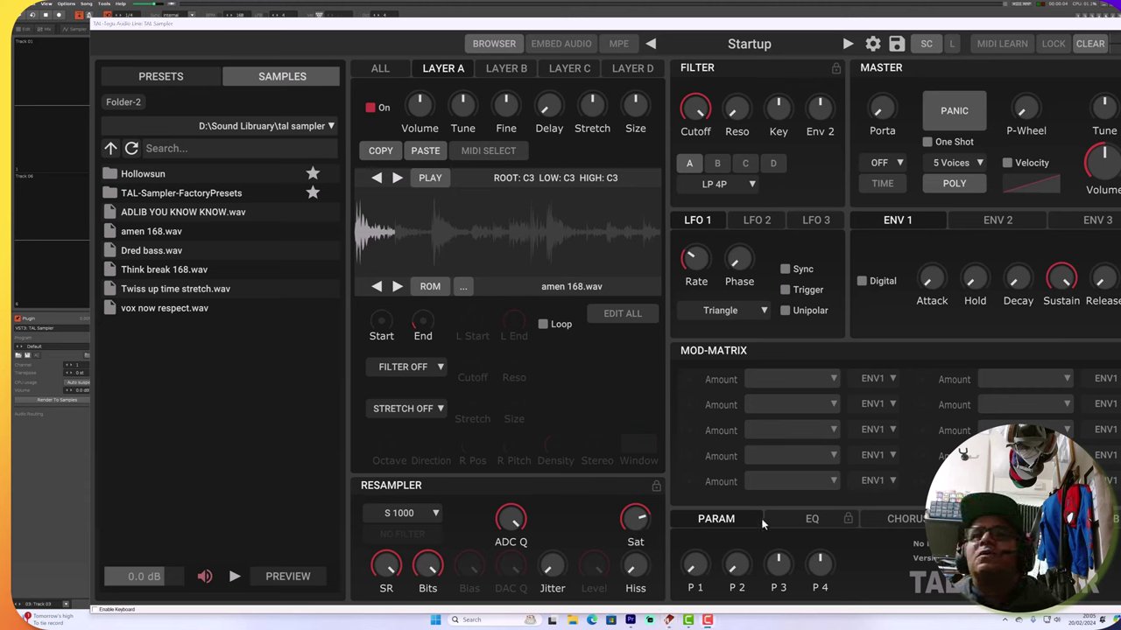
drag(692, 566, 692, 571)
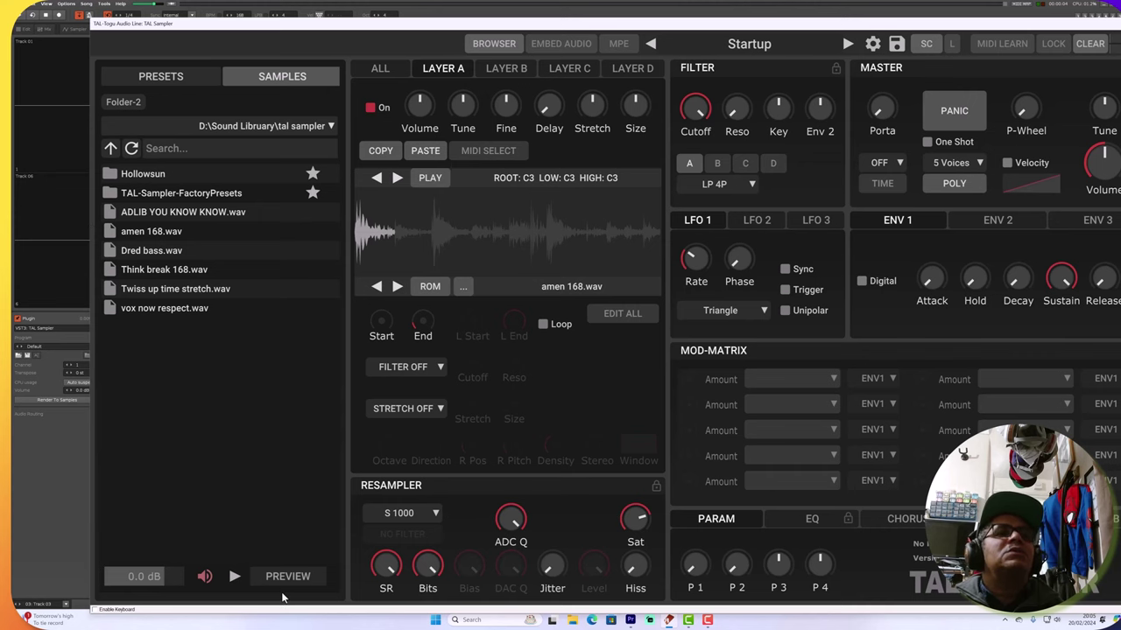
key(F3)
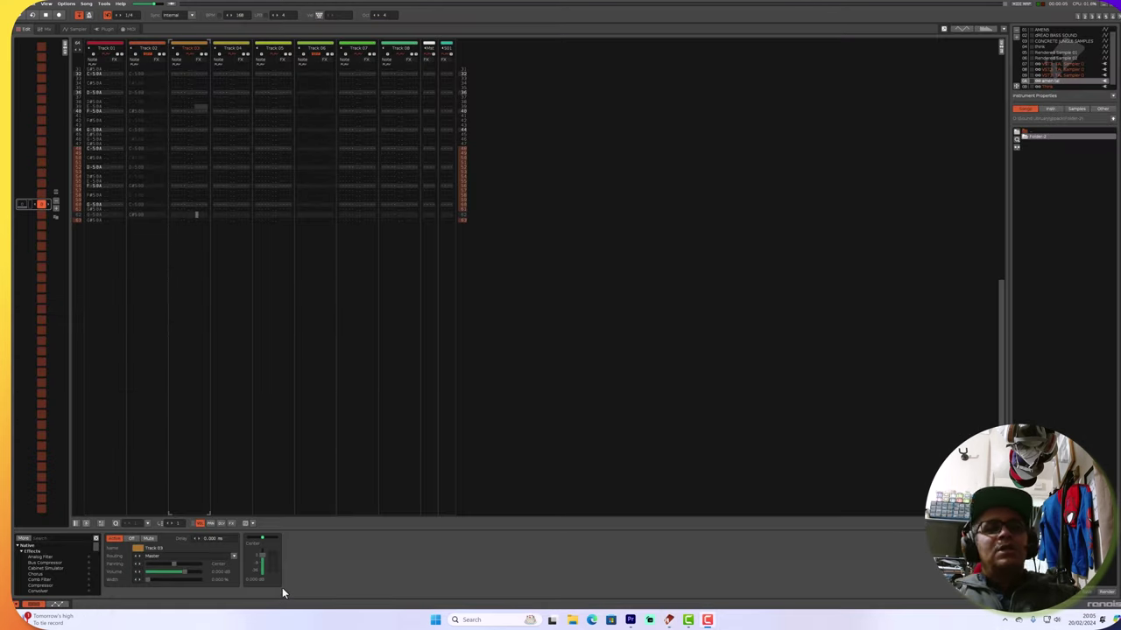